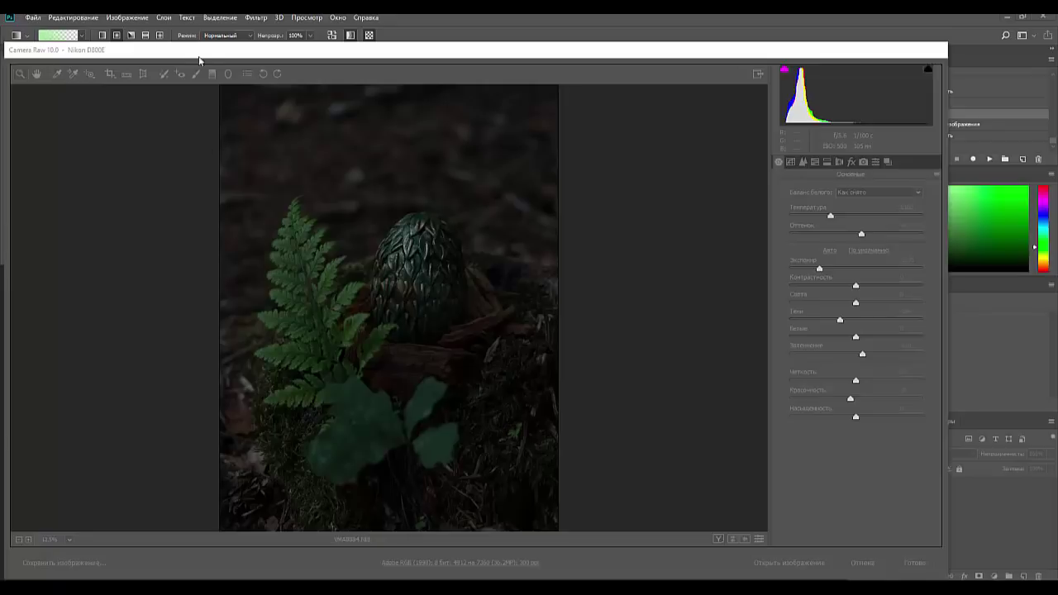
Move and enlarge the Camera Raw window, then trace a vertical straightening line across the photo.
mouse_move(199, 61)
left_mouse_down()
mouse_move(217, 33)
mouse_move(234, 30)
left_mouse_up()
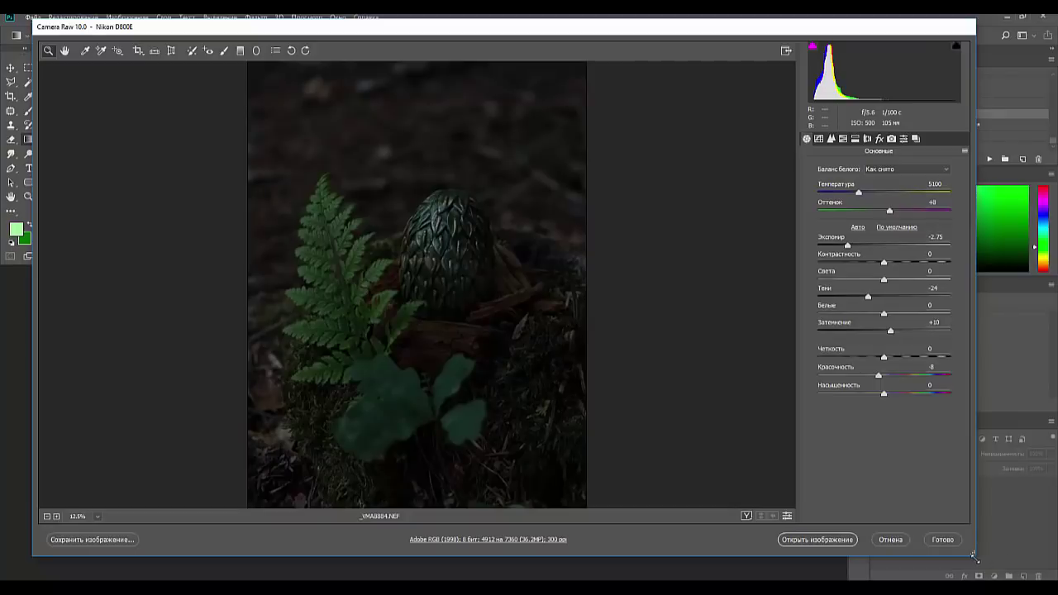
left_click_drag(974, 559, 1048, 582)
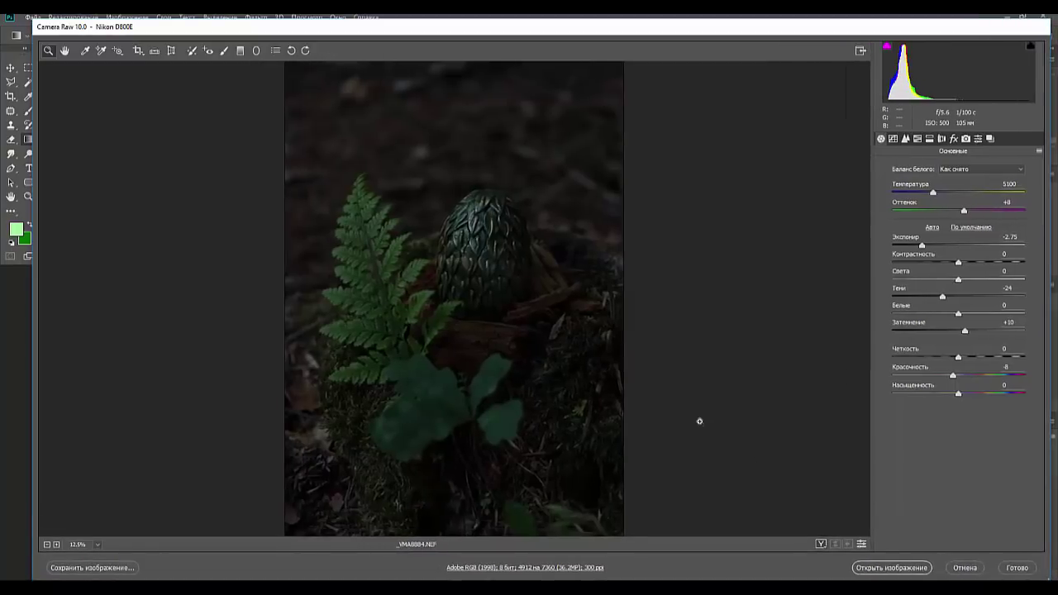
left_click_drag(491, 32, 460, 29)
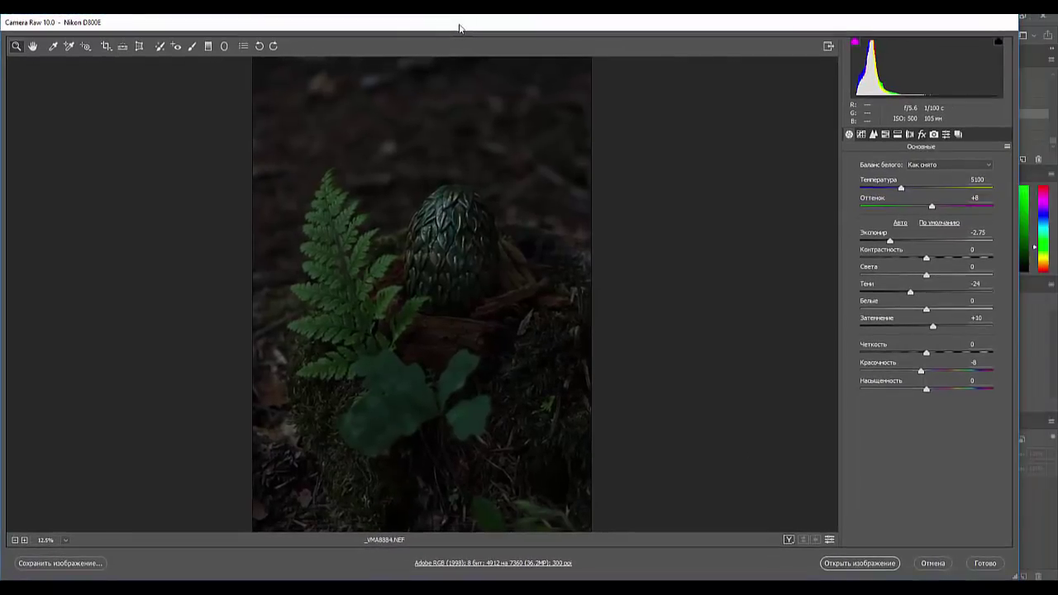
left_click(122, 46)
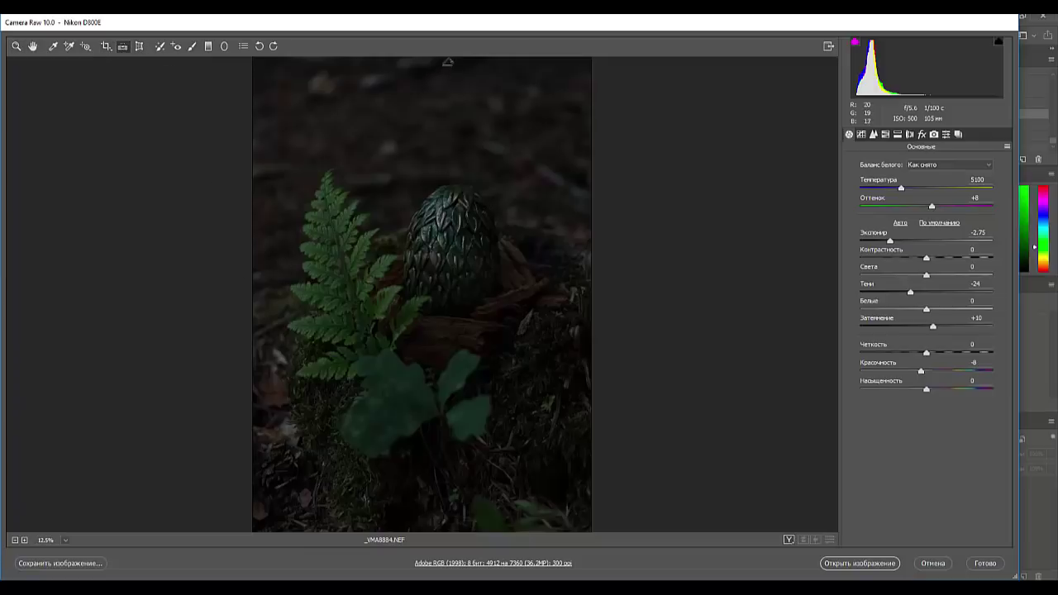
left_click_drag(447, 62, 377, 529)
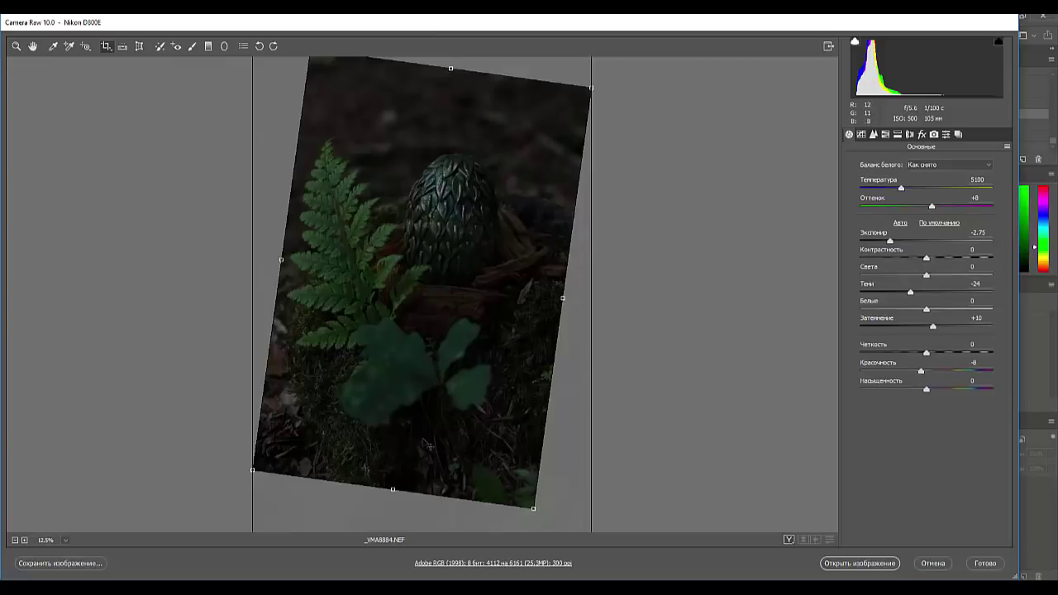
Commit the straightened crop, leveling the photo at 4112 by 6161 pixels.
key("Return")
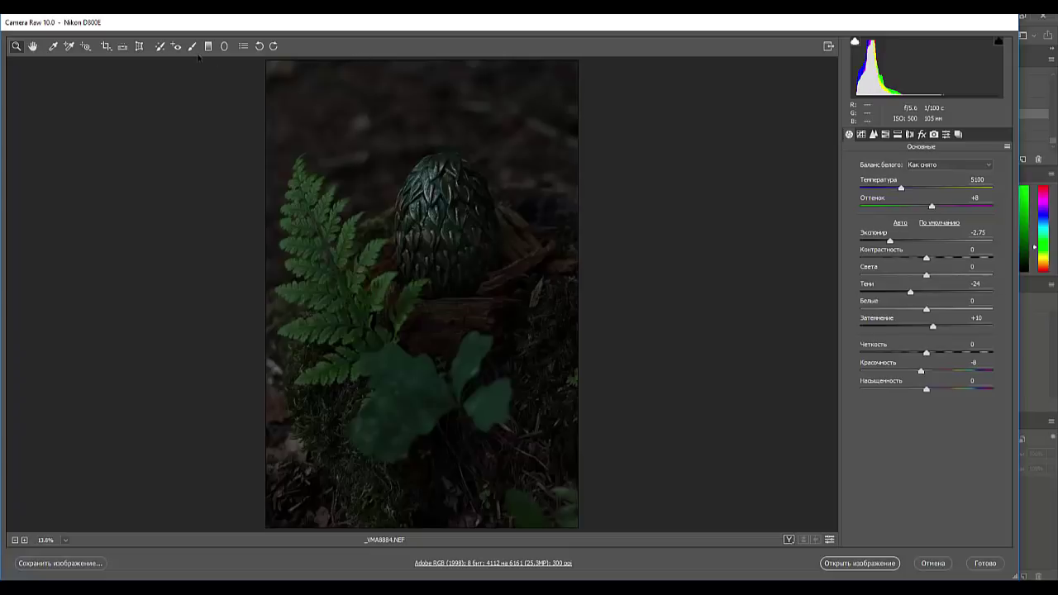
Paint the egg with the Adjustment Brush, raising exposure and lowering contrast.
left_click(191, 48)
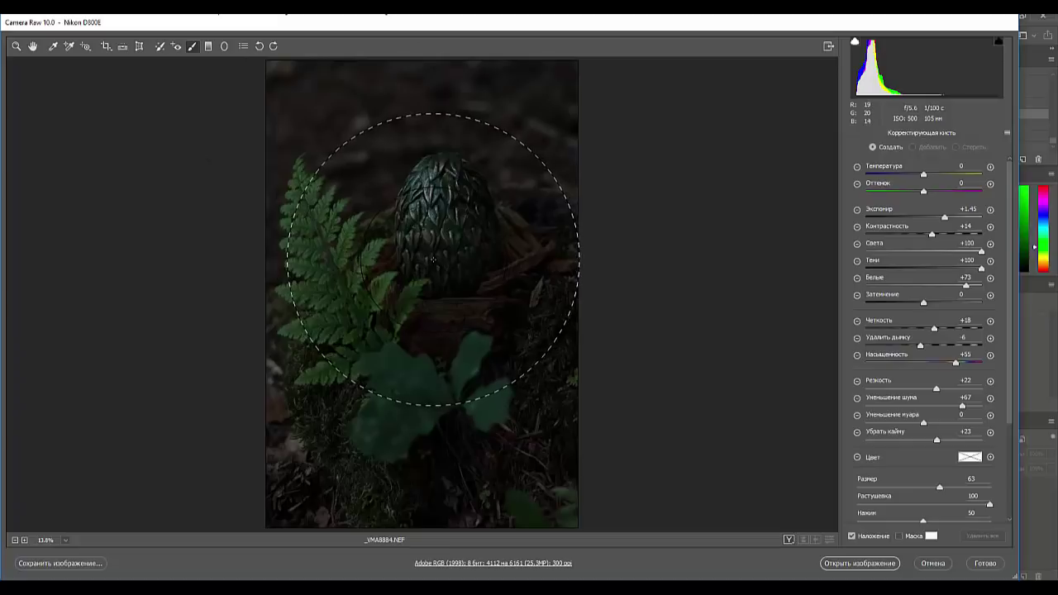
left_click(434, 252)
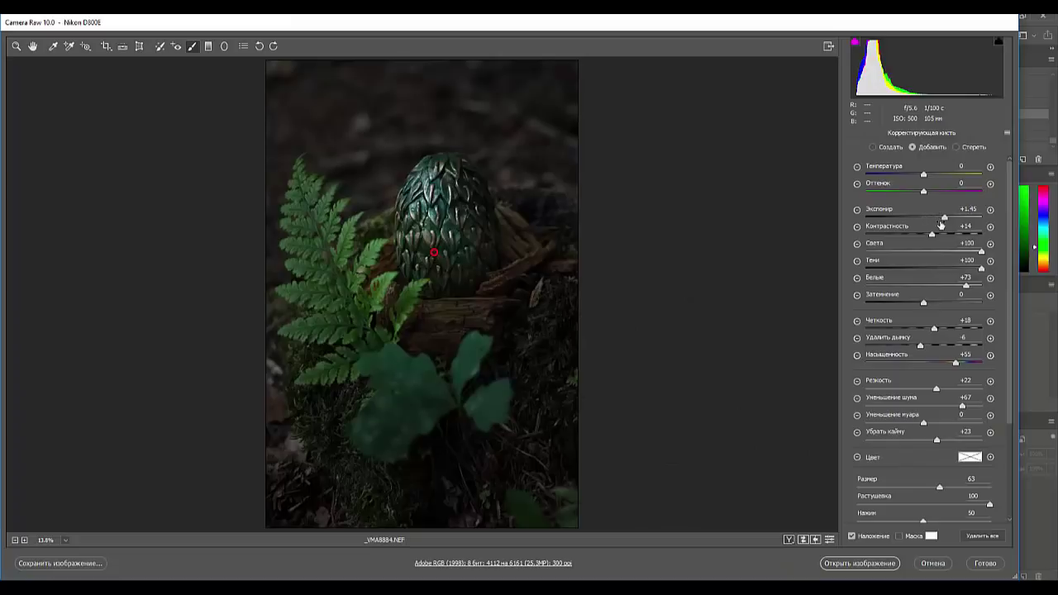
mouse_move(945, 218)
left_mouse_down()
mouse_move(987, 218)
mouse_move(975, 217)
left_mouse_up()
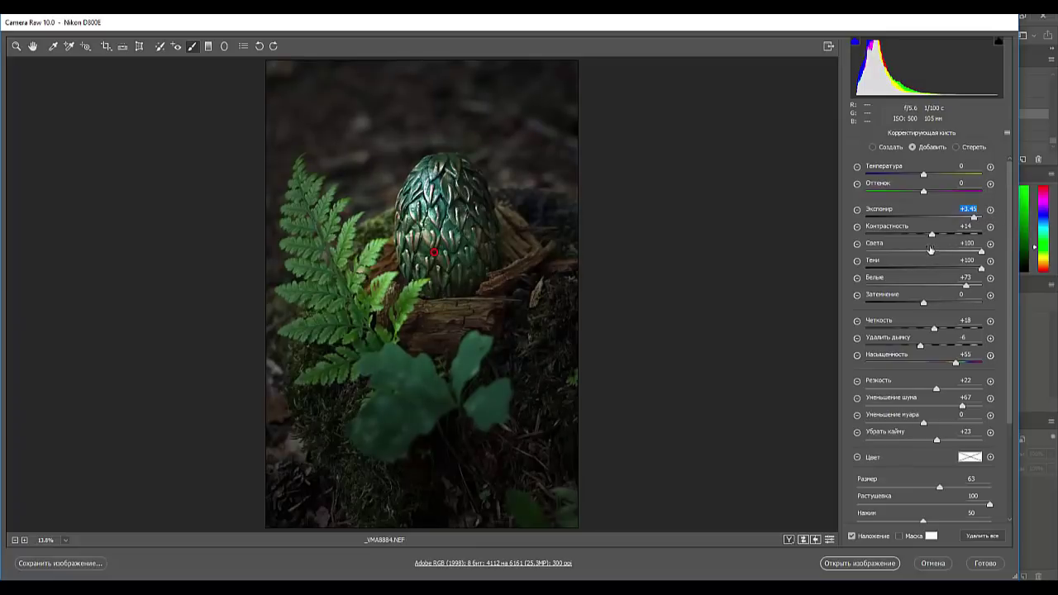
mouse_move(932, 234)
left_mouse_down()
mouse_move(899, 235)
mouse_move(915, 235)
left_mouse_up()
Push the egg brush's Whites to +100 and Dehaze to +96, and enlarge brush size to 72.
left_click(968, 291)
left_click(966, 277)
type("49")
key("Return")
left_click_drag(970, 286, 986, 283)
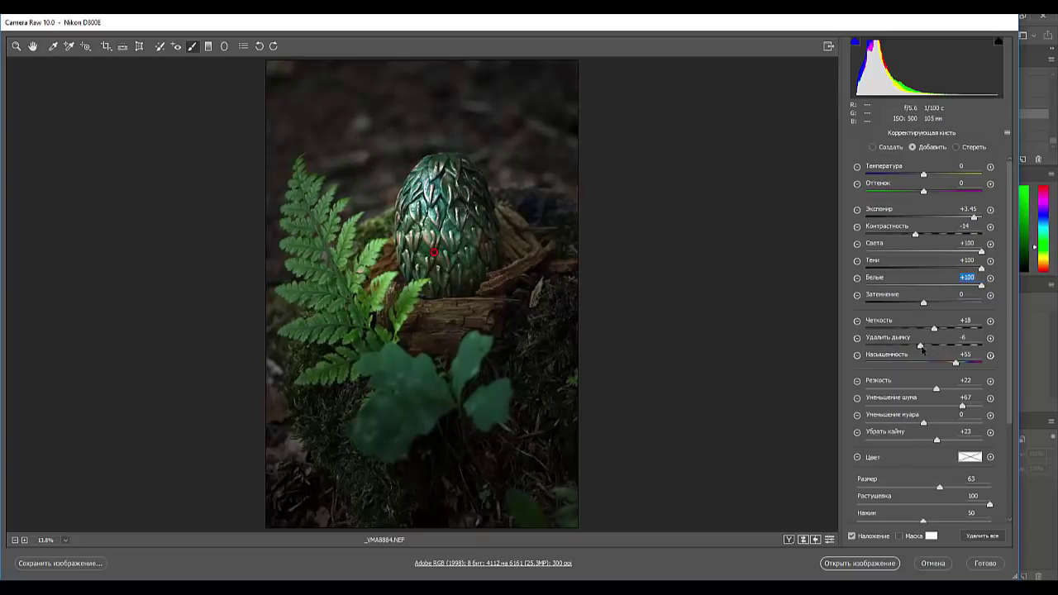
mouse_move(923, 346)
left_mouse_down()
mouse_move(812, 345)
mouse_move(999, 341)
mouse_move(984, 374)
mouse_move(951, 388)
left_mouse_up()
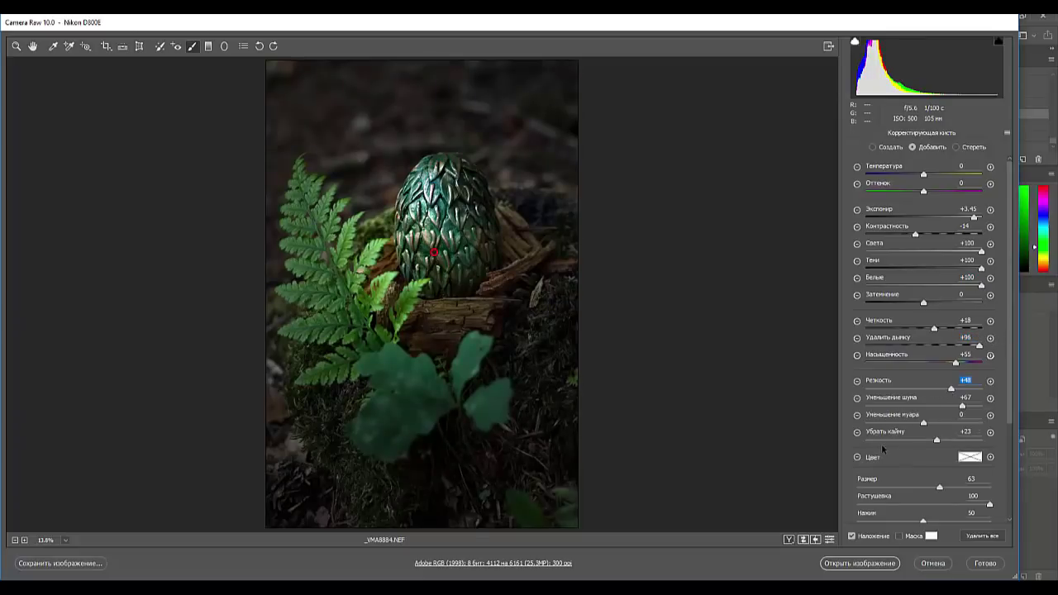
mouse_move(940, 488)
left_mouse_down()
mouse_move(979, 488)
mouse_move(954, 488)
left_mouse_up()
scroll(989, 457, "down", 3)
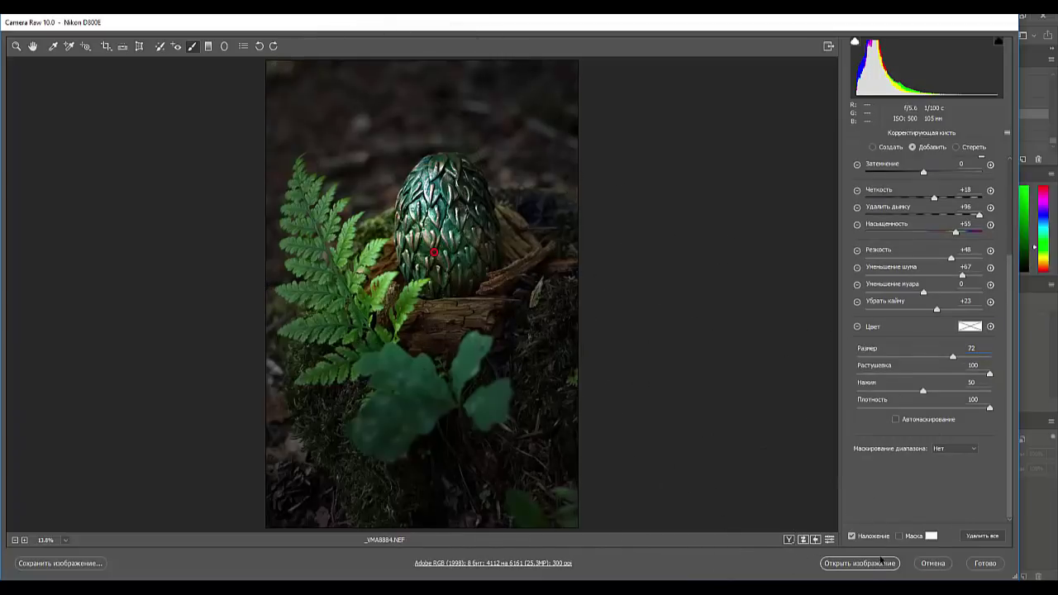
Open the edited photo in Photoshop, shift the photo layer down, and merge it into Background.
left_click(867, 565)
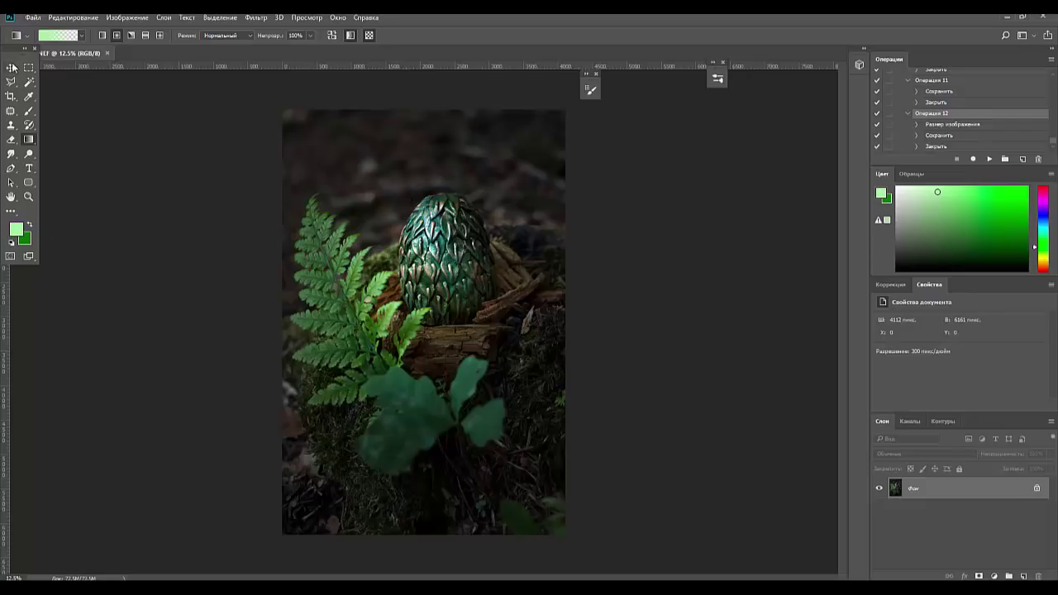
left_click(11, 68)
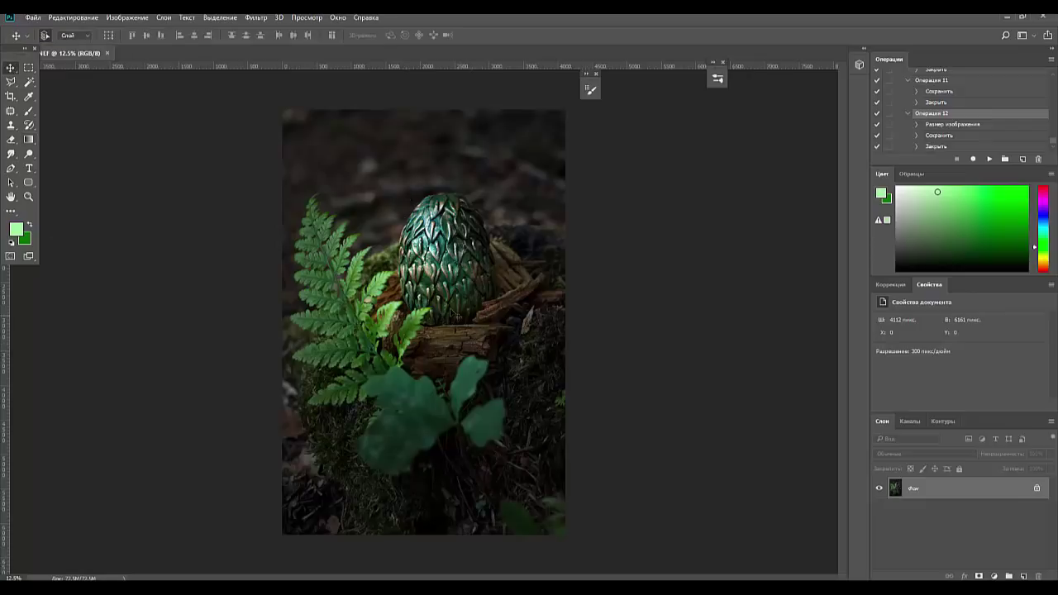
left_click_drag(448, 301, 449, 353)
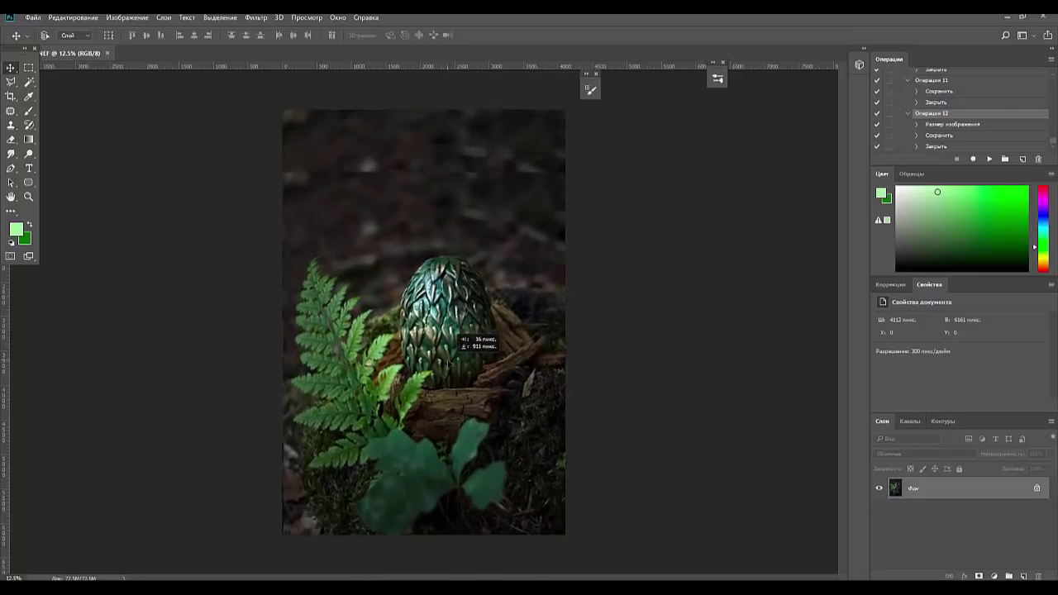
left_click_drag(454, 329, 454, 335)
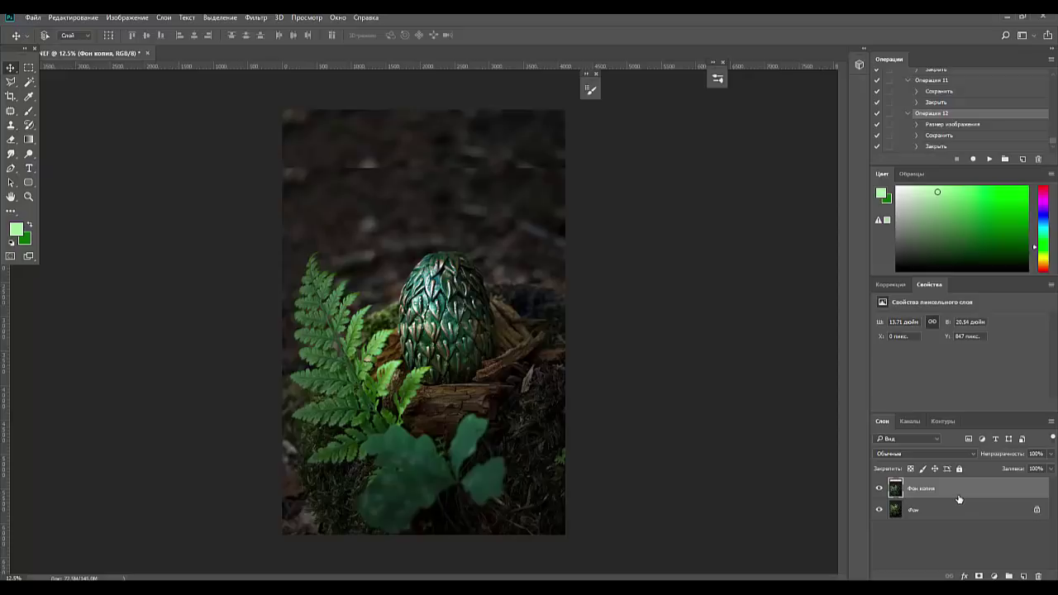
key("Delete")
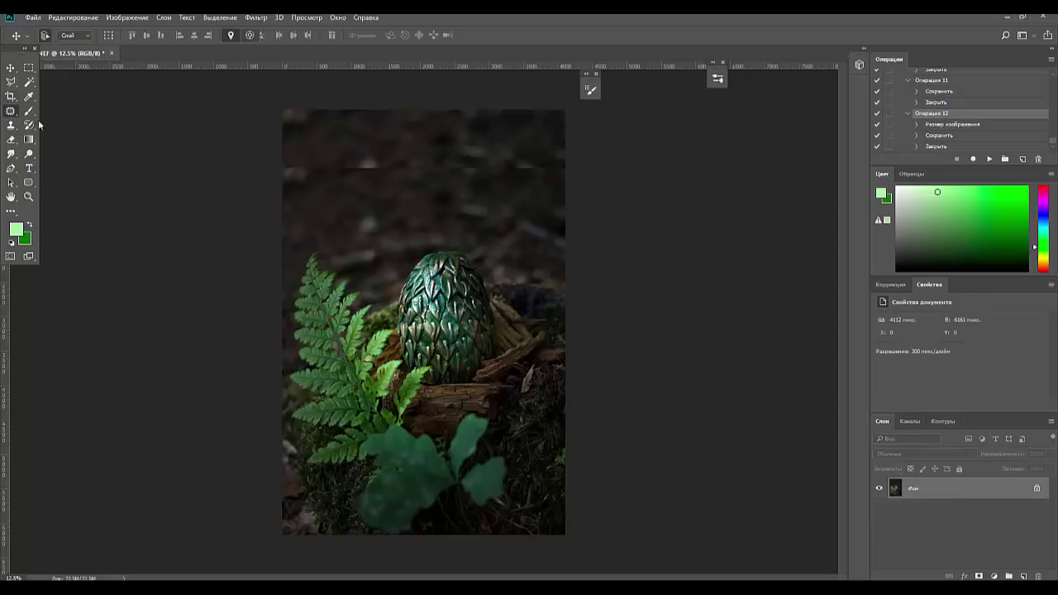
Patch the seam strip at the top of the background from clean nearby areas.
left_click(36, 123)
mouse_move(282, 173)
left_mouse_down()
mouse_move(543, 163)
mouse_move(267, 168)
left_mouse_up()
left_click_drag(422, 182, 418, 249)
left_click(705, 215)
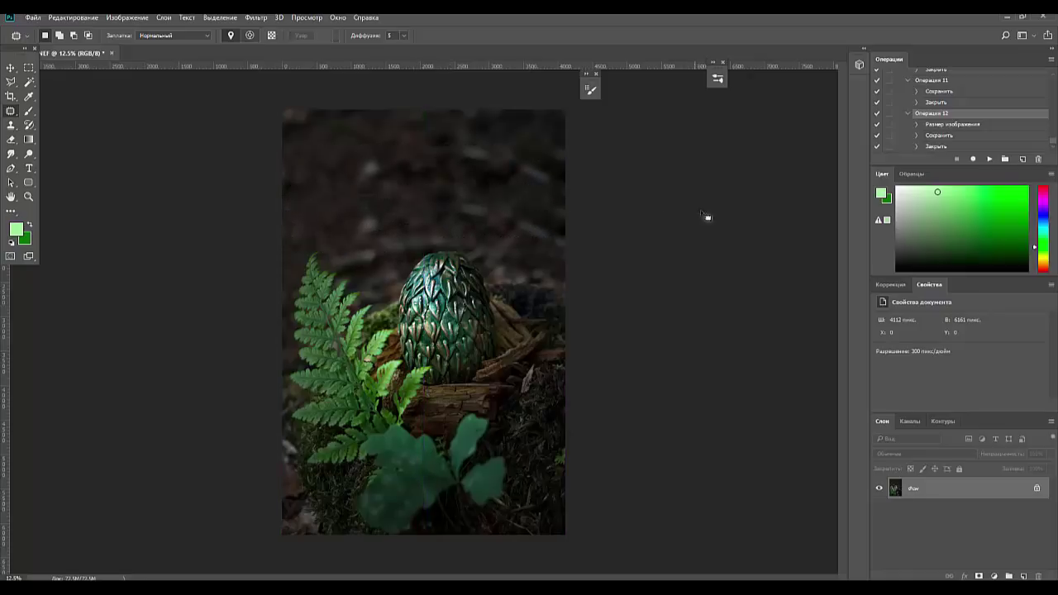
mouse_move(465, 144)
left_mouse_down()
mouse_move(540, 190)
mouse_move(469, 148)
left_mouse_up()
mouse_move(344, 133)
left_mouse_down()
mouse_move(354, 156)
mouse_move(478, 170)
mouse_move(359, 139)
left_mouse_up()
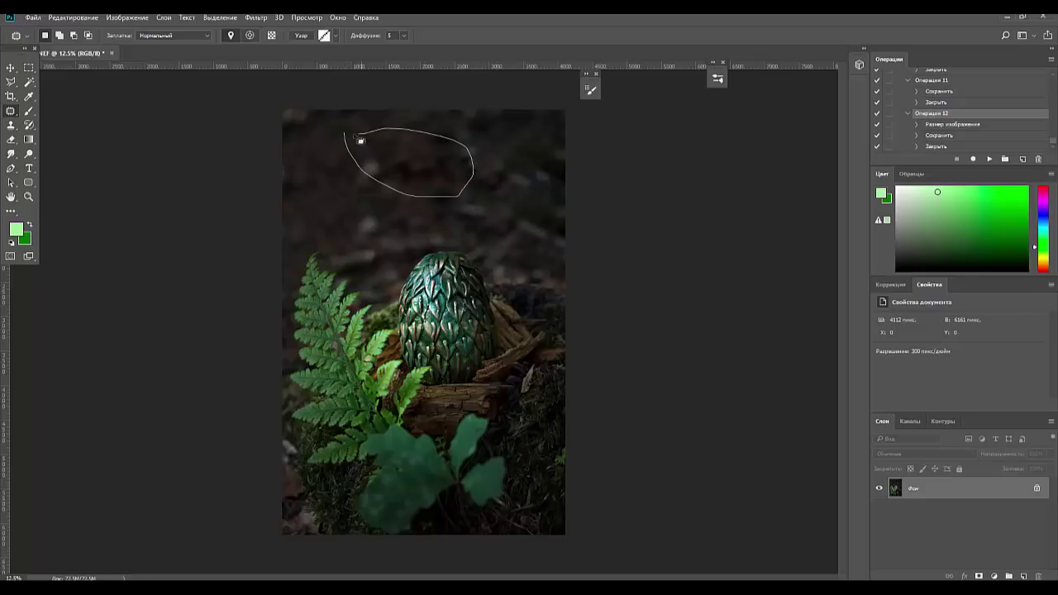
left_click(506, 232)
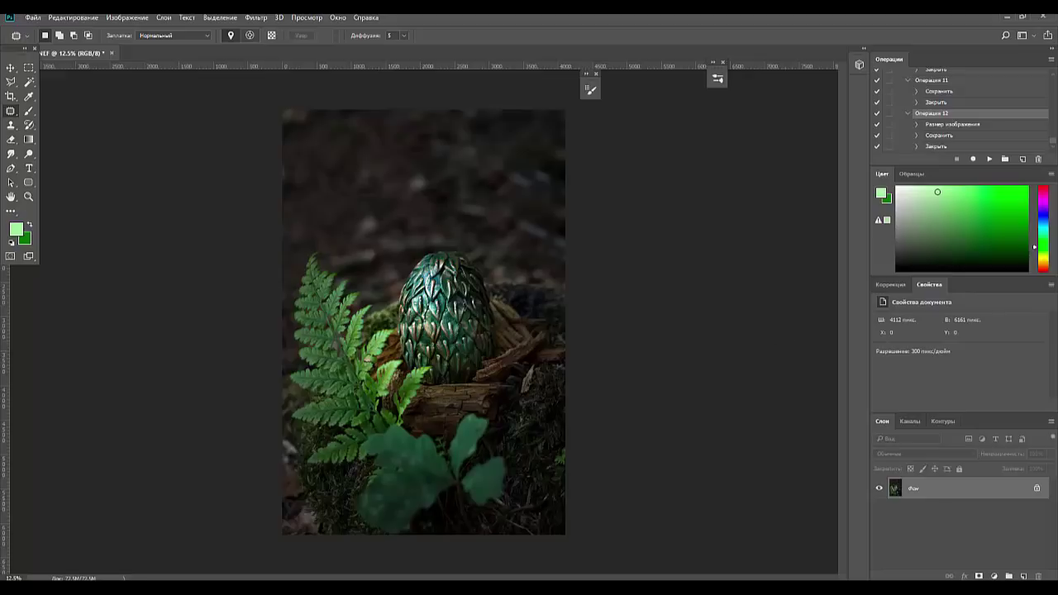
Patch the blotchy area above the egg with nearby background and deselect.
mouse_move(339, 183)
left_mouse_down()
mouse_move(439, 158)
mouse_move(389, 132)
left_mouse_up()
left_click_drag(486, 152, 553, 208)
key("ctrl+d")
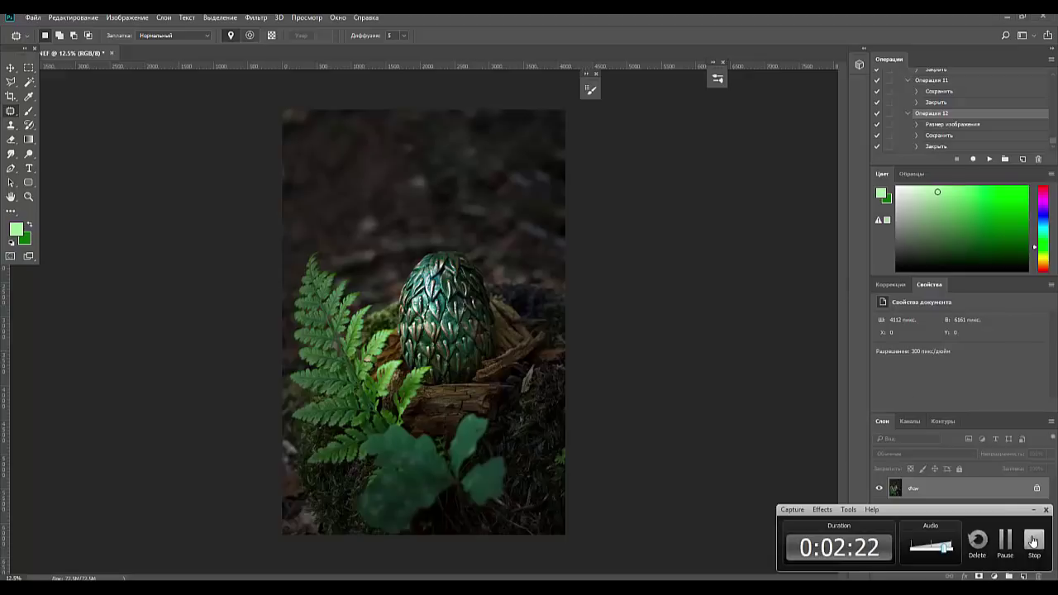
left_click(1034, 543)
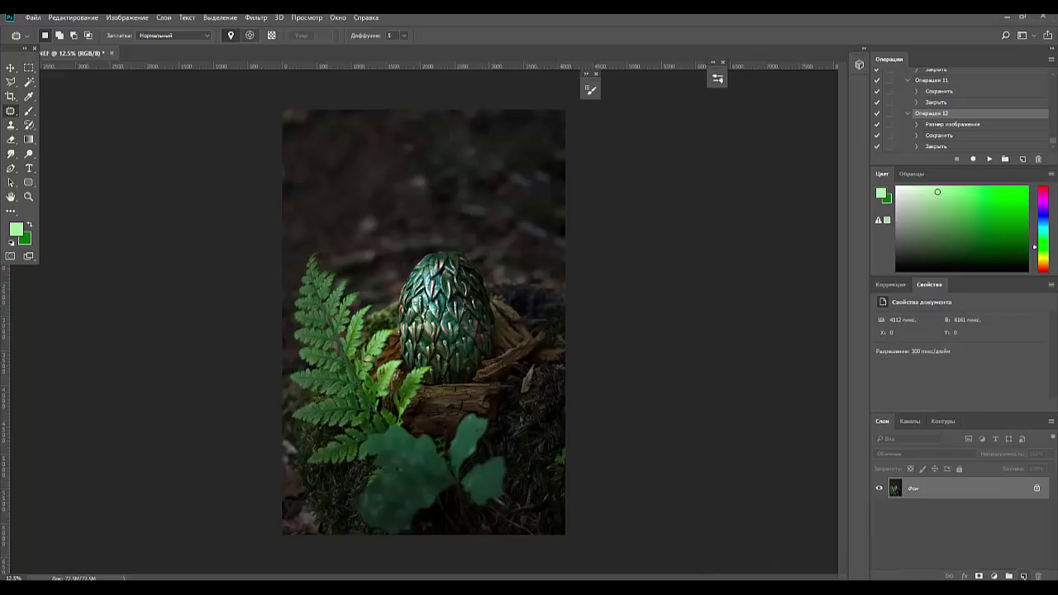
Add a new empty layer and draw a curved pen path rising from the egg's left edge.
left_click(1024, 576)
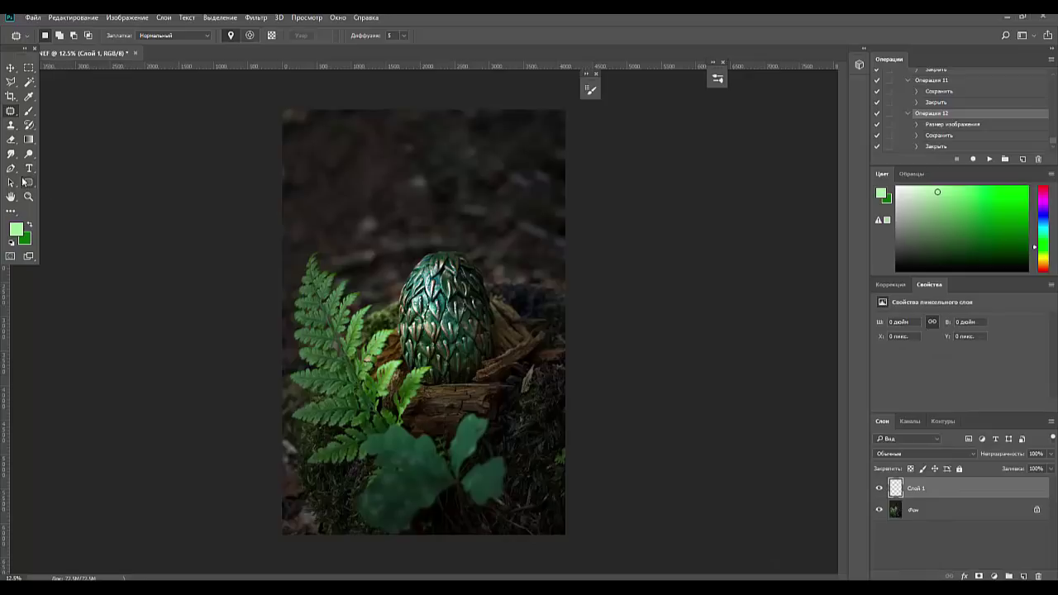
left_click(11, 168)
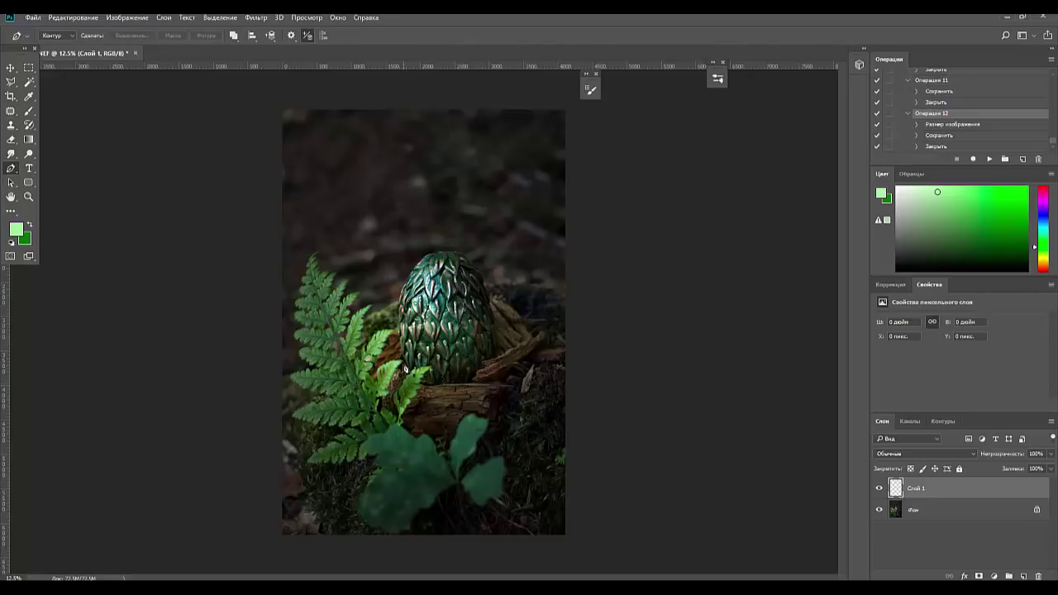
left_click(404, 338)
left_click_drag(398, 307, 398, 269)
left_click_drag(424, 199, 436, 166)
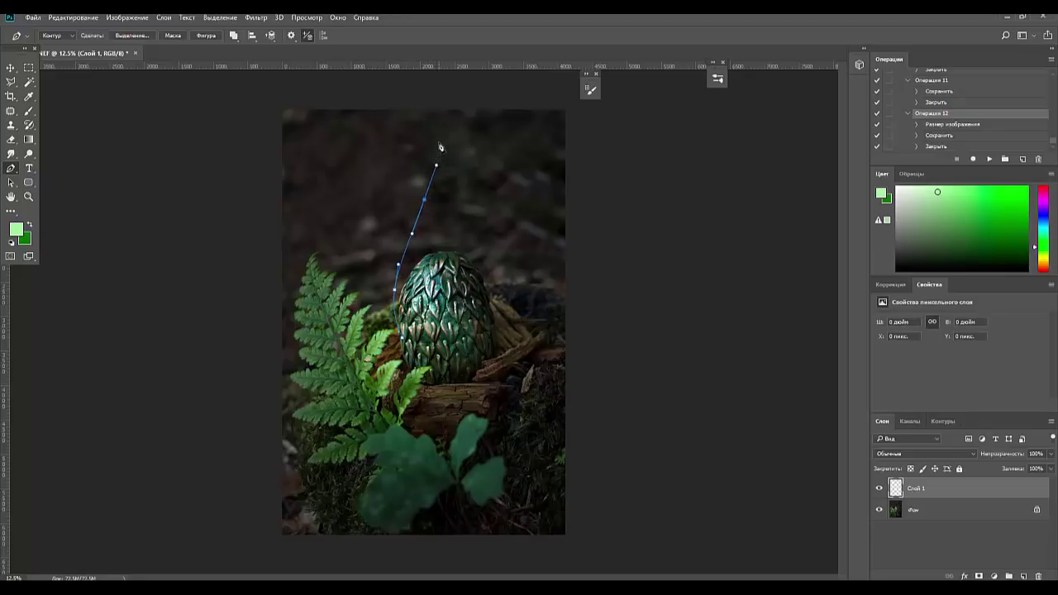
left_click_drag(436, 118, 425, 100)
left_click(496, 332)
key("ctrl+z")
key("Escape")
Choose the Brush tool and set its size to 66 px.
left_click(28, 111)
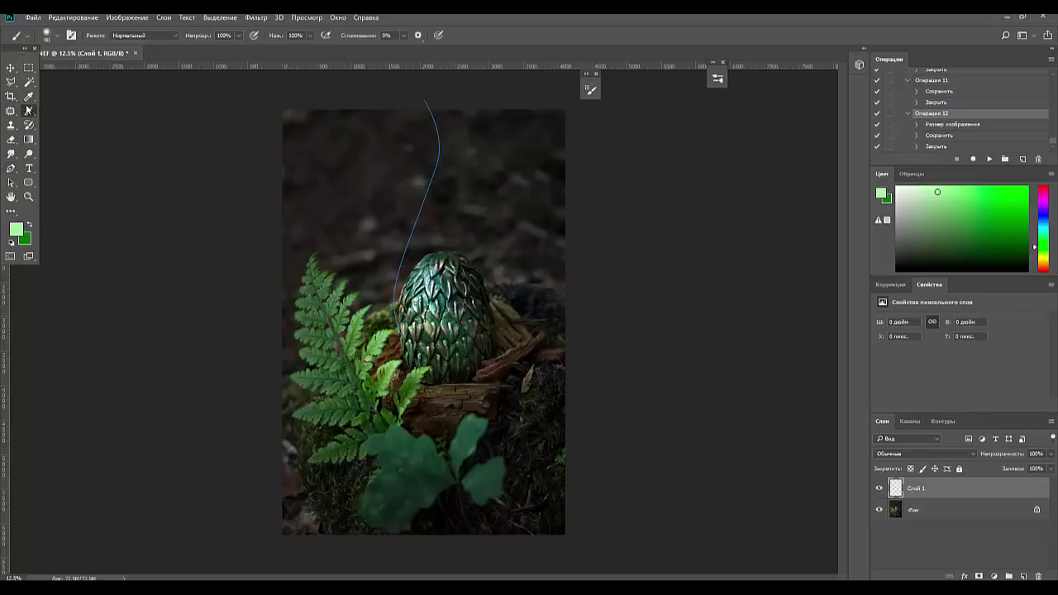
left_click(46, 38)
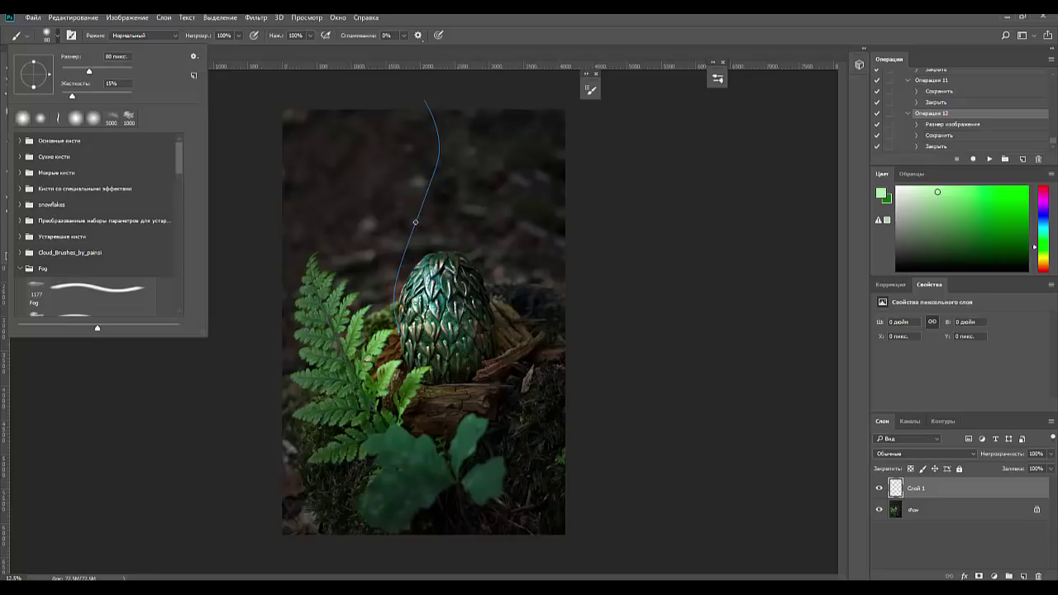
left_click_drag(89, 71, 83, 71)
left_click_drag(84, 74, 84, 72)
Stroke the curved path with the light green brush, forming the first tapering tendril.
left_click(71, 36)
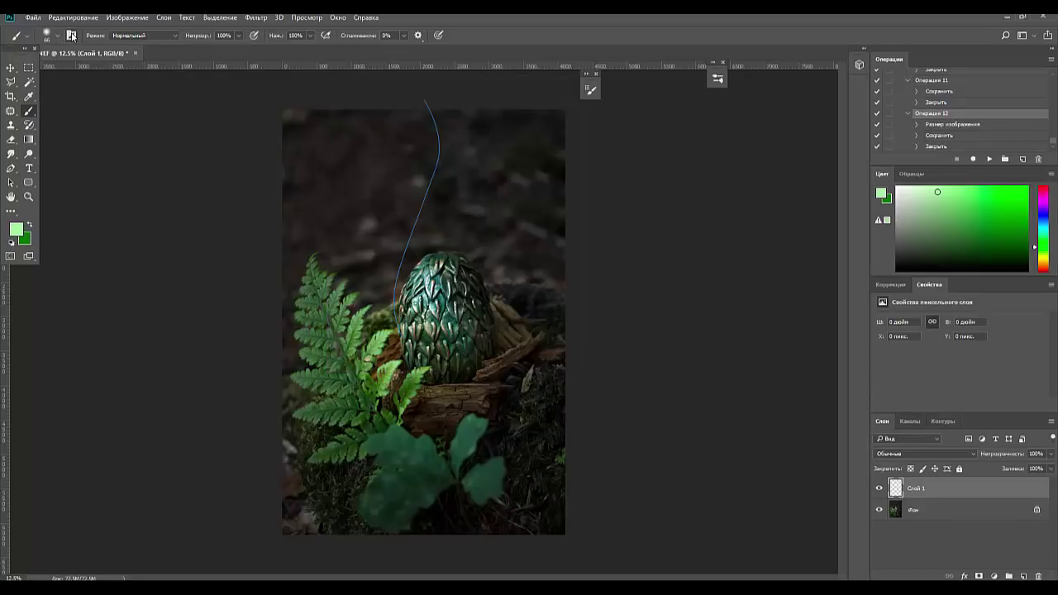
left_click(71, 36)
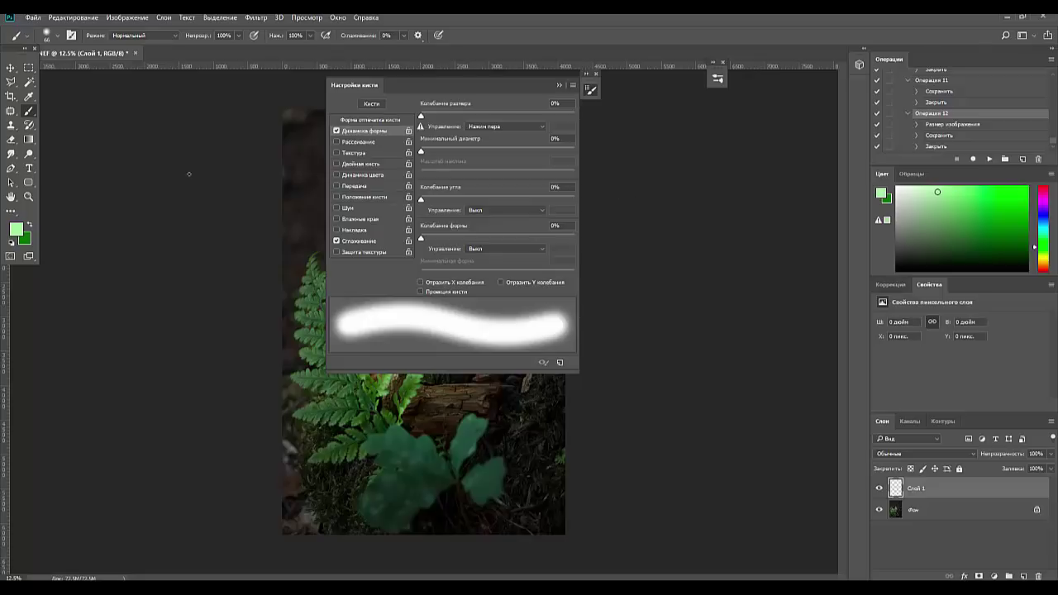
left_click(11, 170)
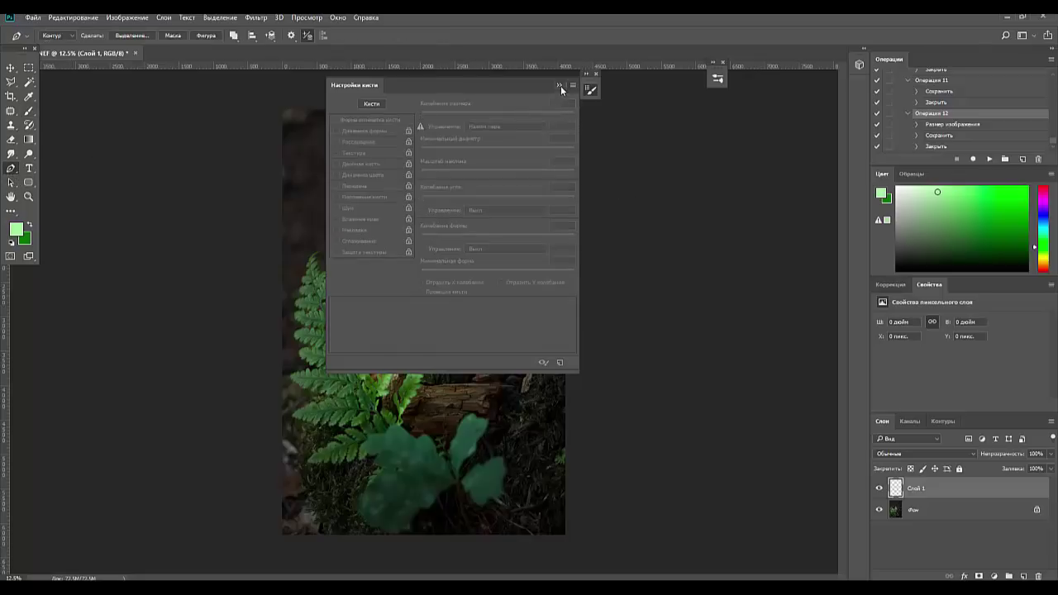
left_click(560, 85)
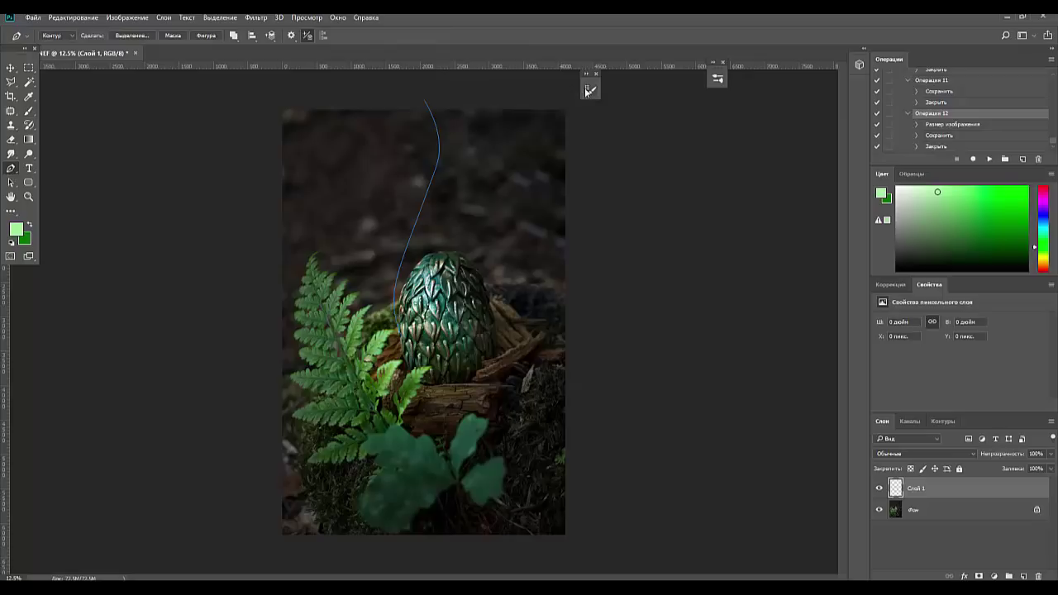
right_click(462, 217)
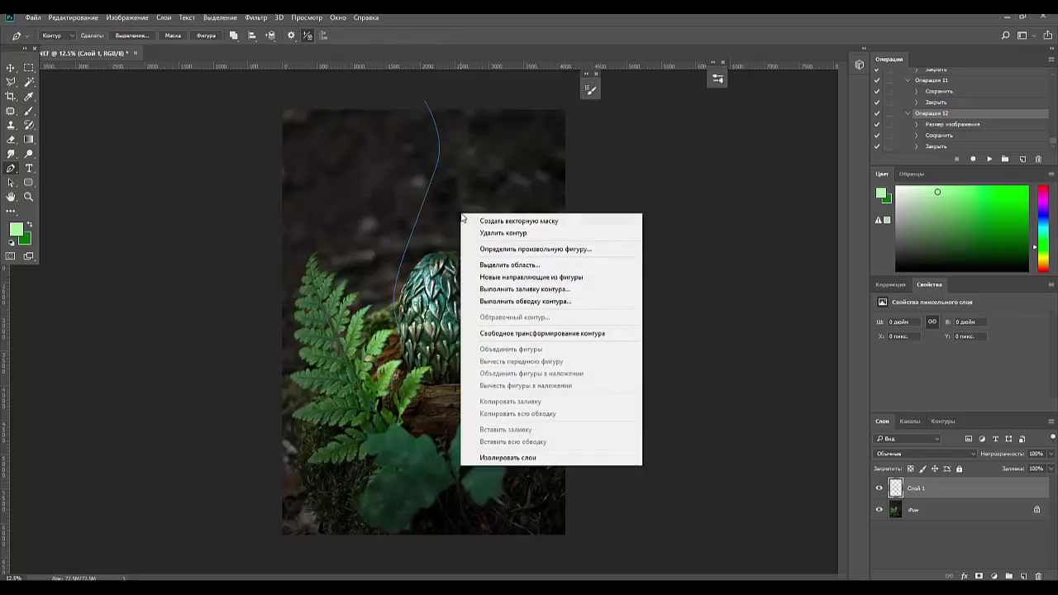
left_click(514, 301)
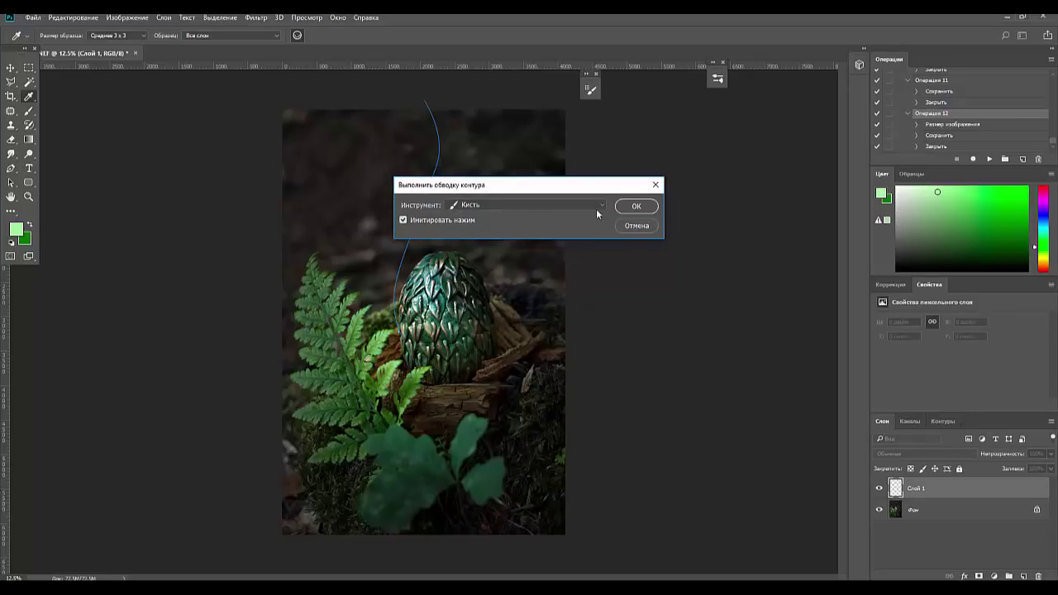
left_click(628, 207)
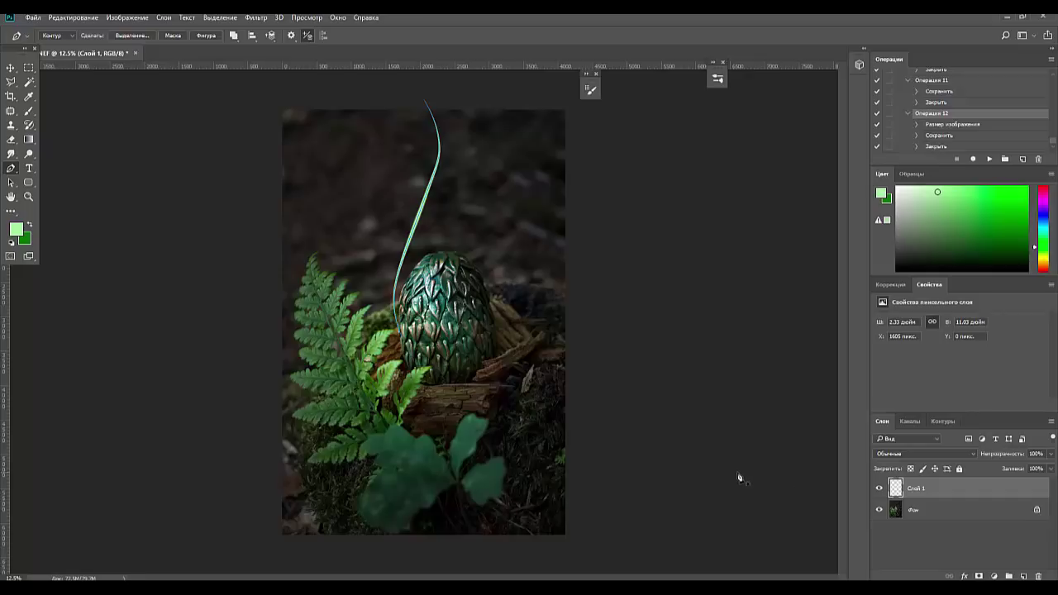
Hide the first work path and draw a new curve above the egg crossing the first strand.
left_click(944, 421)
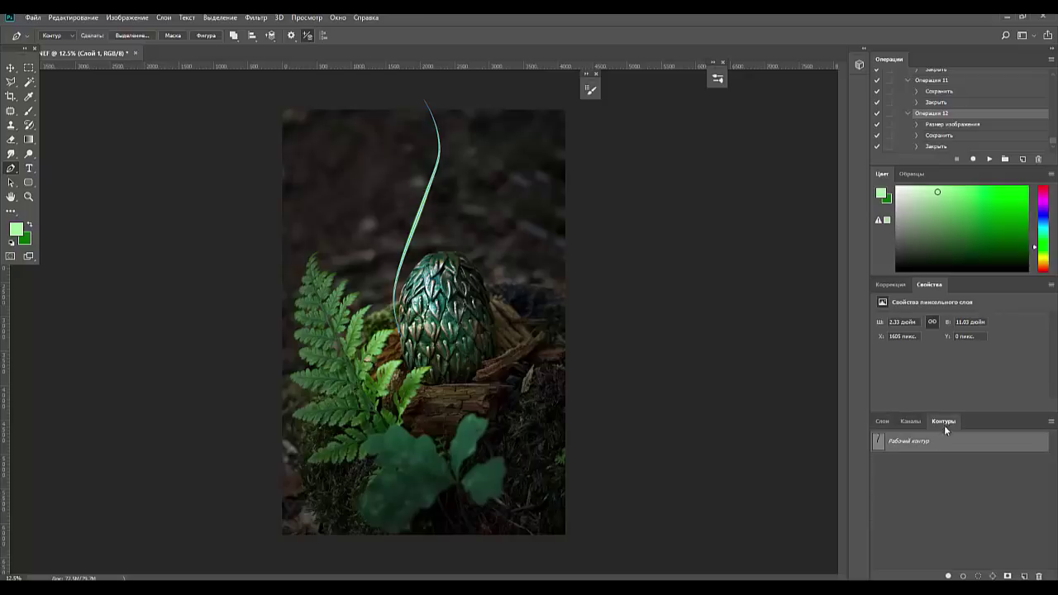
left_click(947, 478)
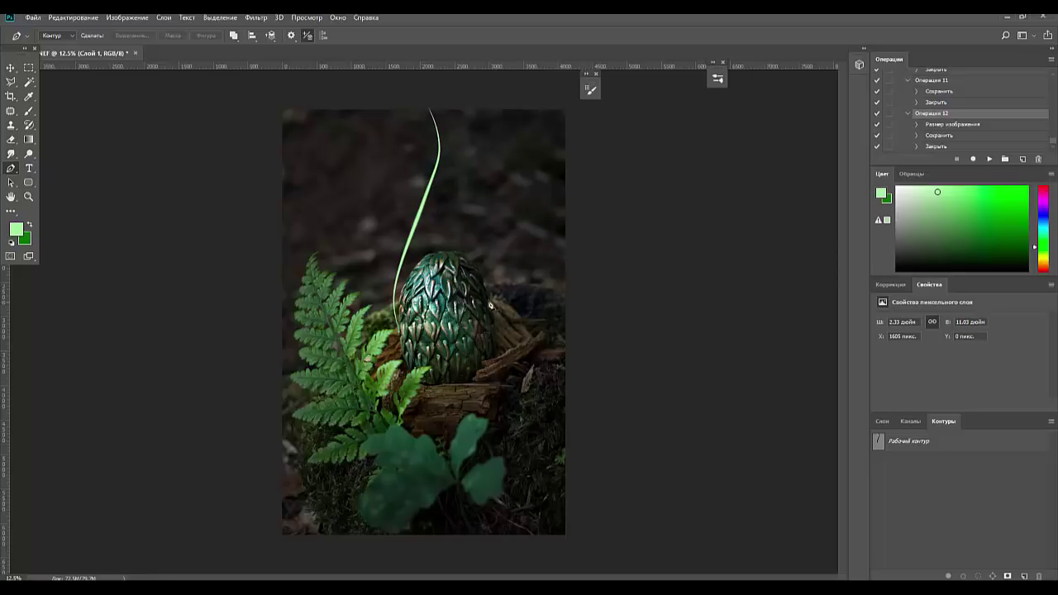
left_click(884, 422)
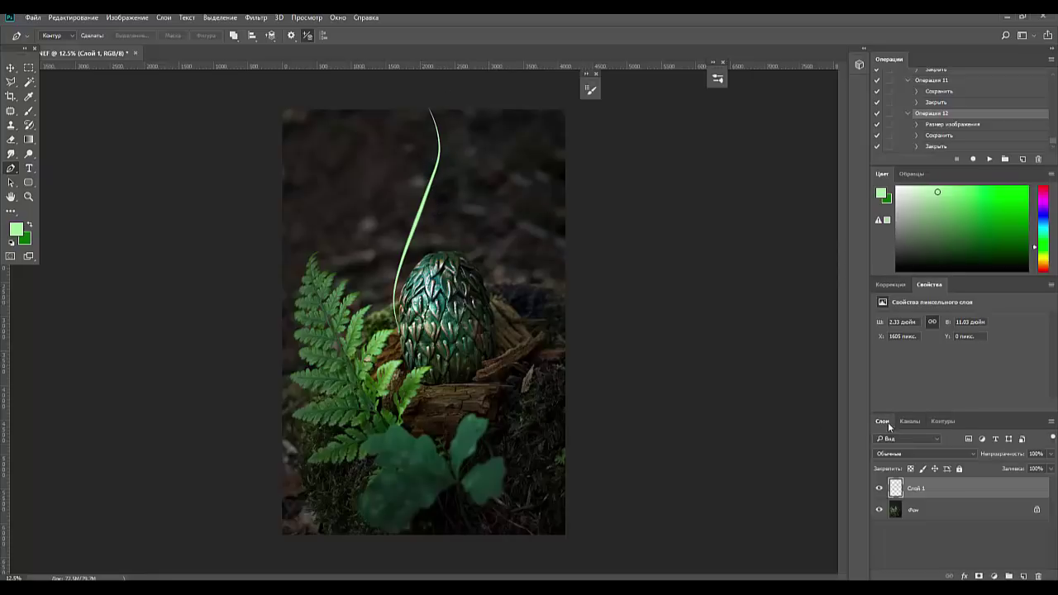
left_click(483, 285)
left_click_drag(466, 219, 449, 200)
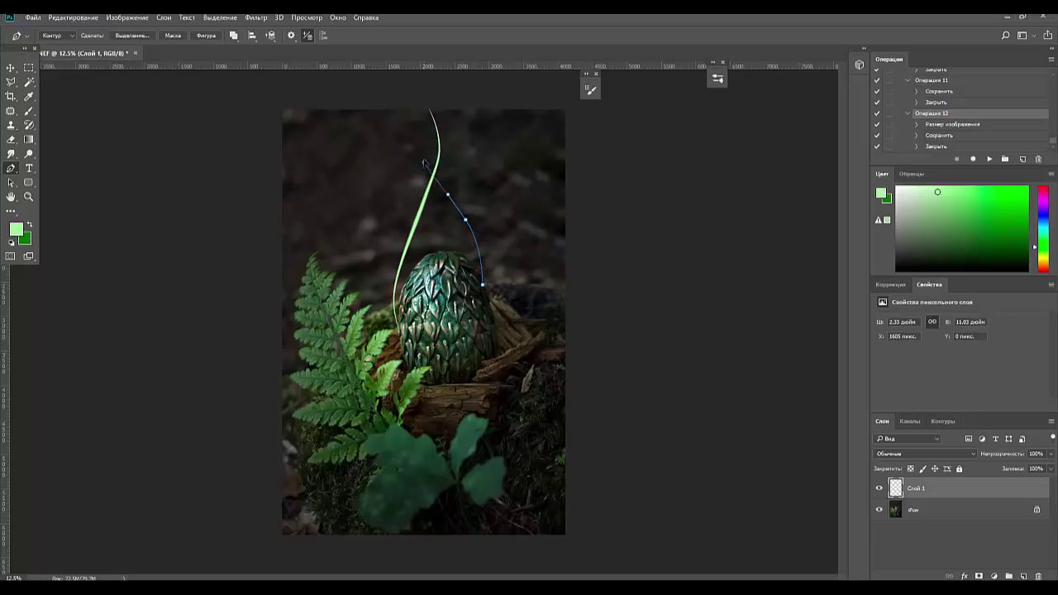
left_click_drag(424, 162, 419, 147)
left_click(437, 99)
left_click_drag(414, 139, 414, 137)
Stroke the new curve with the brush and deselect the work path.
right_click(501, 262)
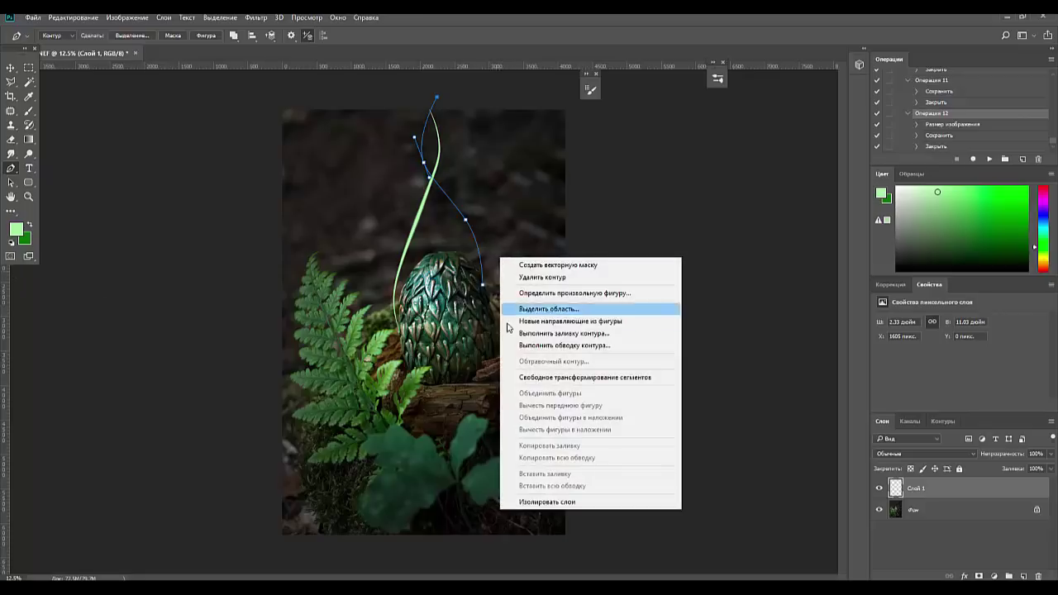
left_click(542, 348)
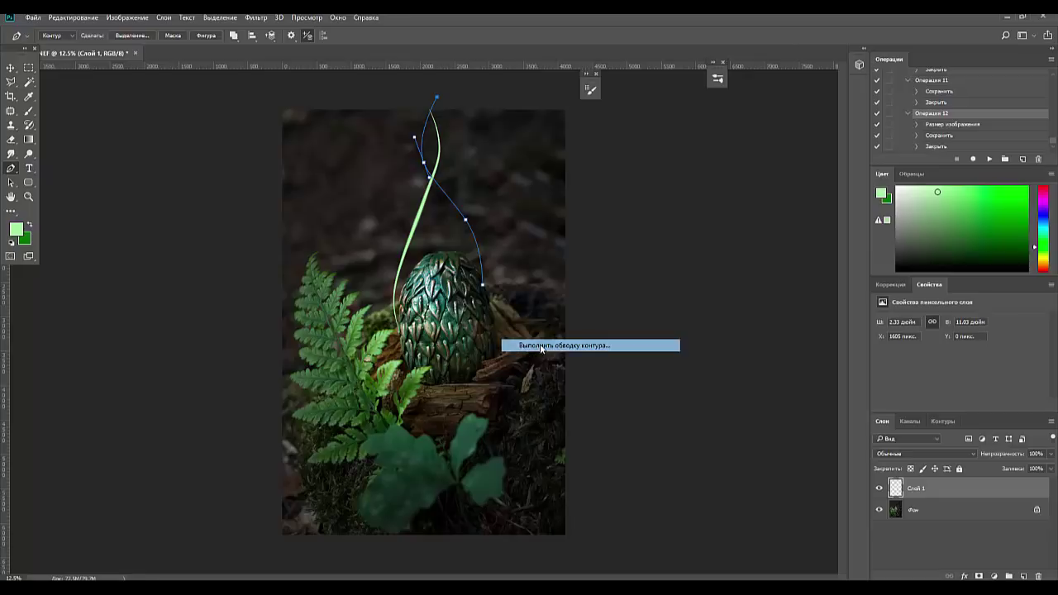
key("Return")
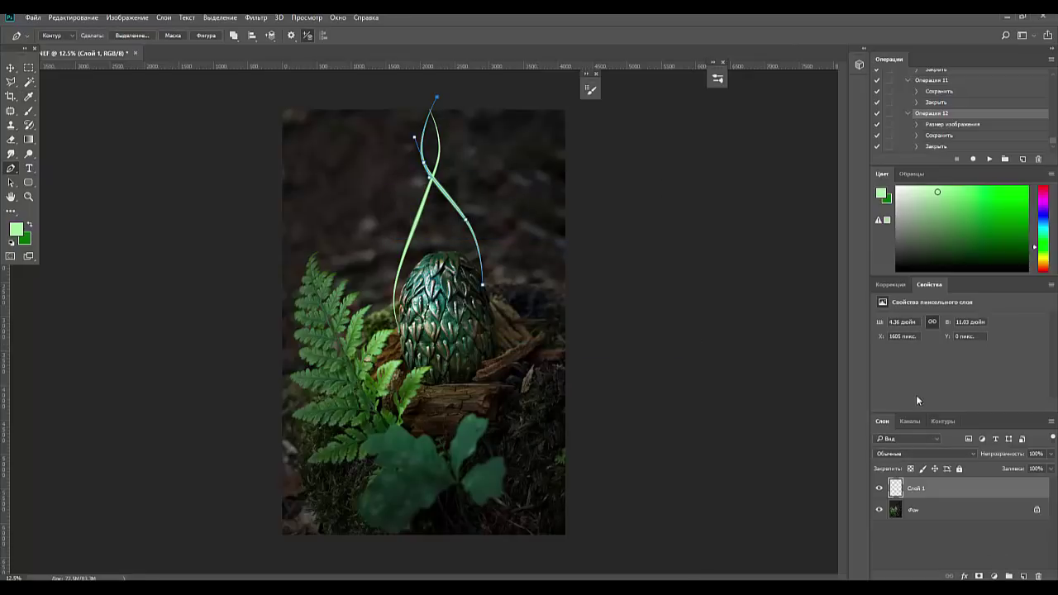
left_click(943, 421)
left_click(986, 548)
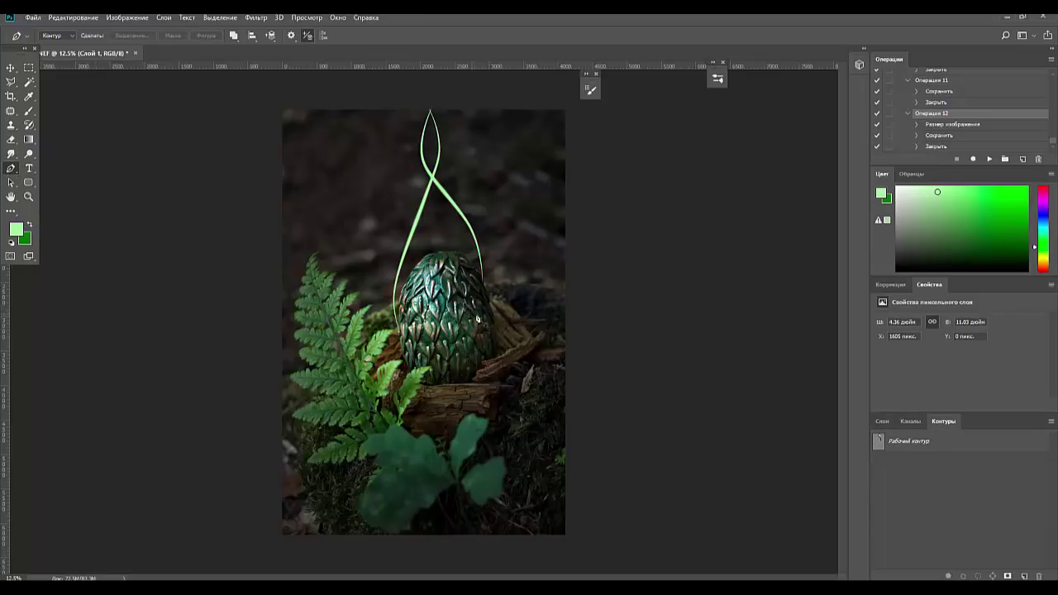
Draw a strand path up the right side of the egg and stroke it with the brush.
left_click_drag(482, 311, 496, 266)
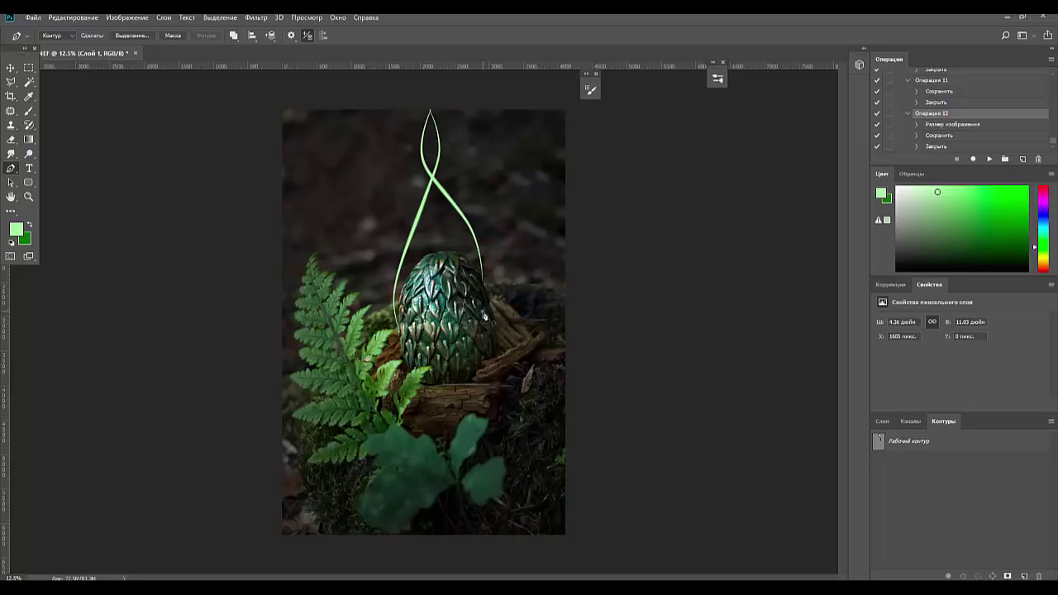
left_click(496, 247)
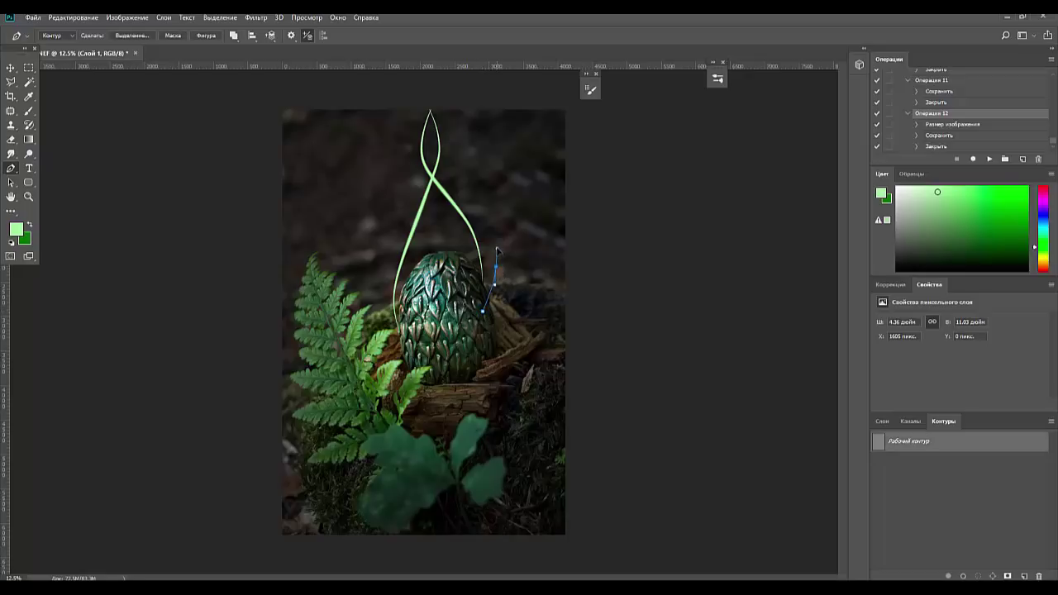
left_click(448, 173)
left_click(451, 105)
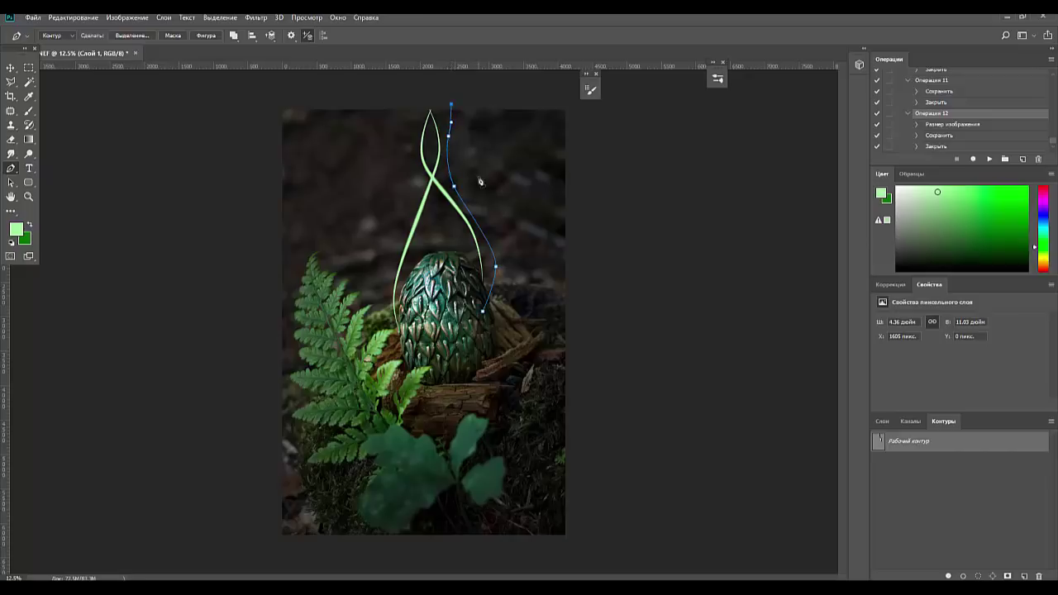
right_click(526, 257)
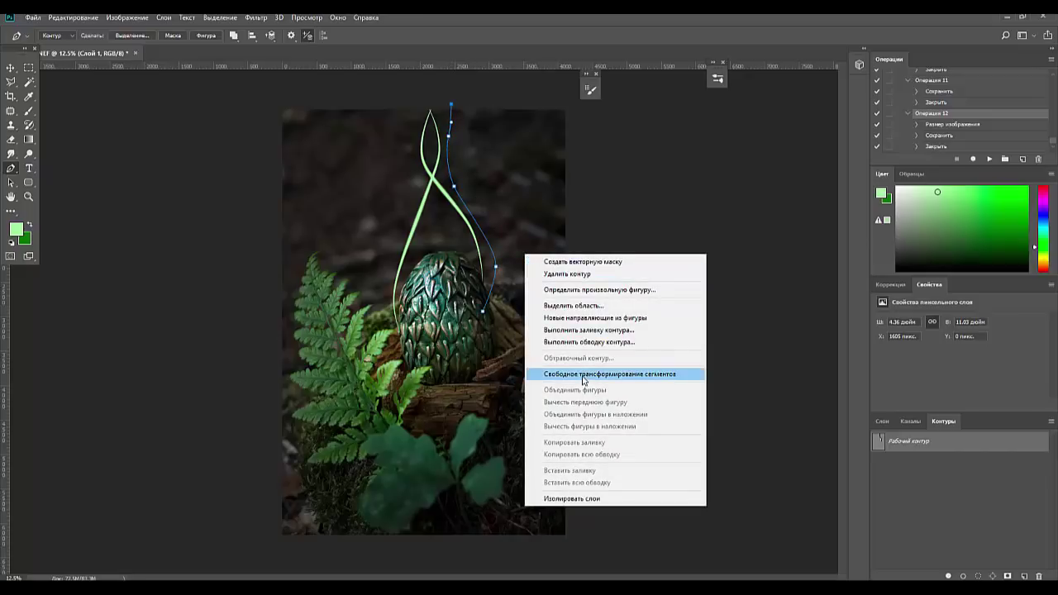
left_click(584, 341)
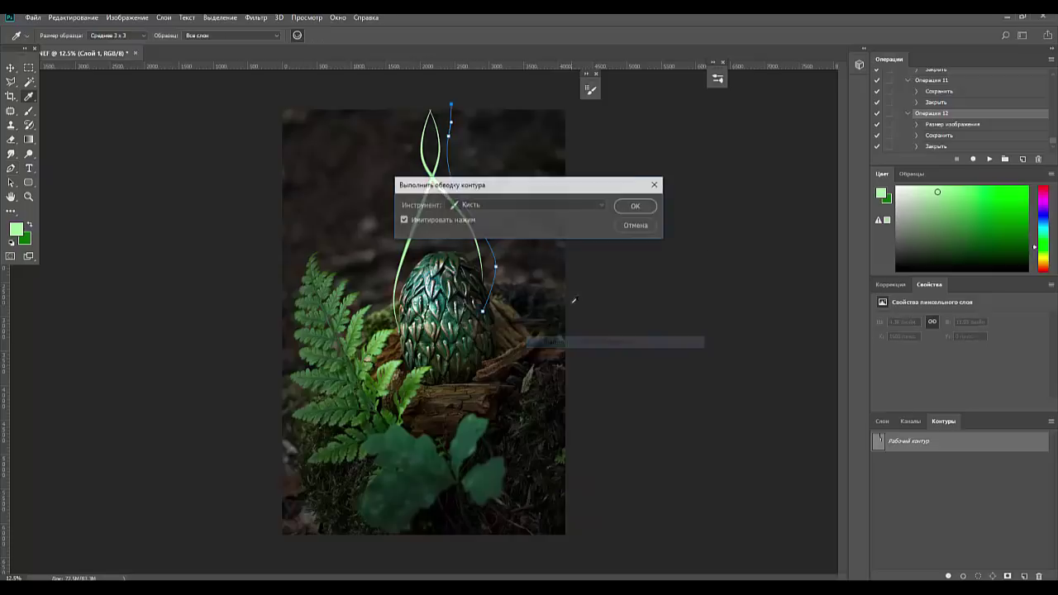
left_click(632, 208)
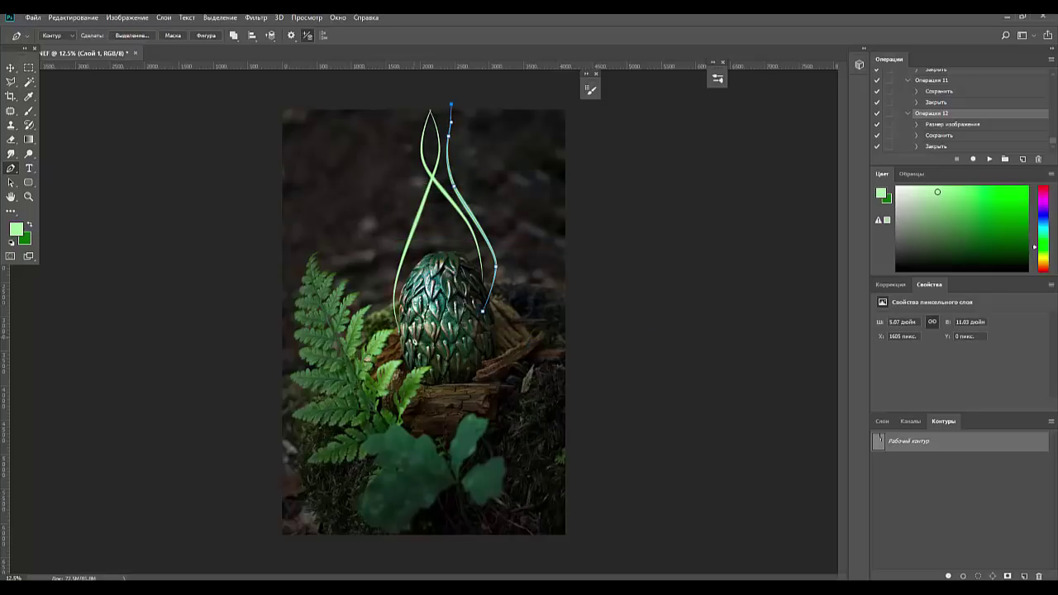
left_click(426, 273)
key("ctrl+z")
Draw another curved strand reaching toward the top and stroke it with the brush.
mouse_move(436, 240)
left_mouse_down()
mouse_move(440, 217)
mouse_move(410, 164)
left_mouse_up()
left_click(443, 108)
right_click(531, 184)
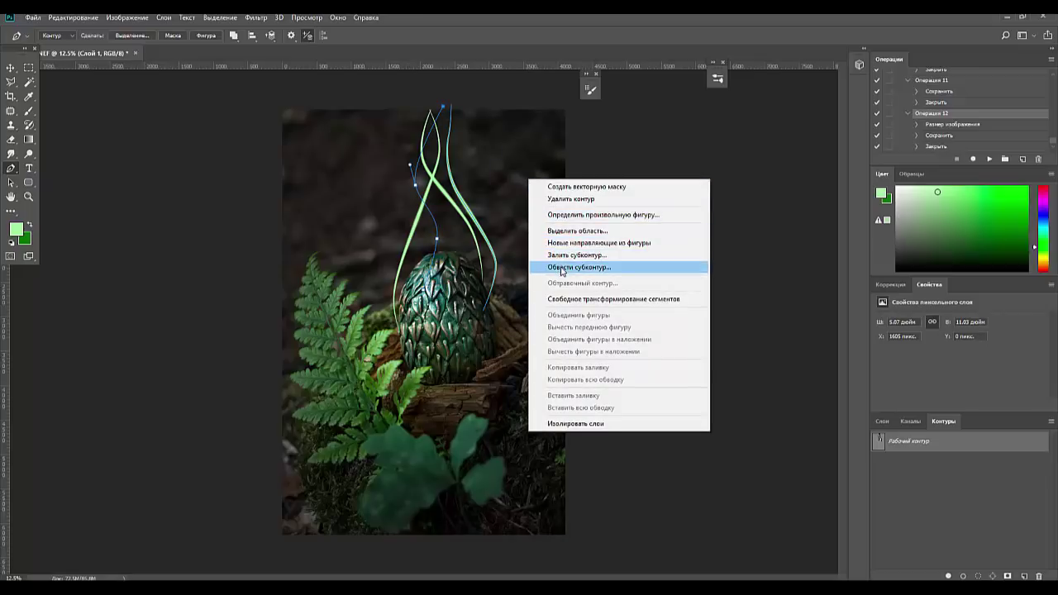
left_click(14, 170)
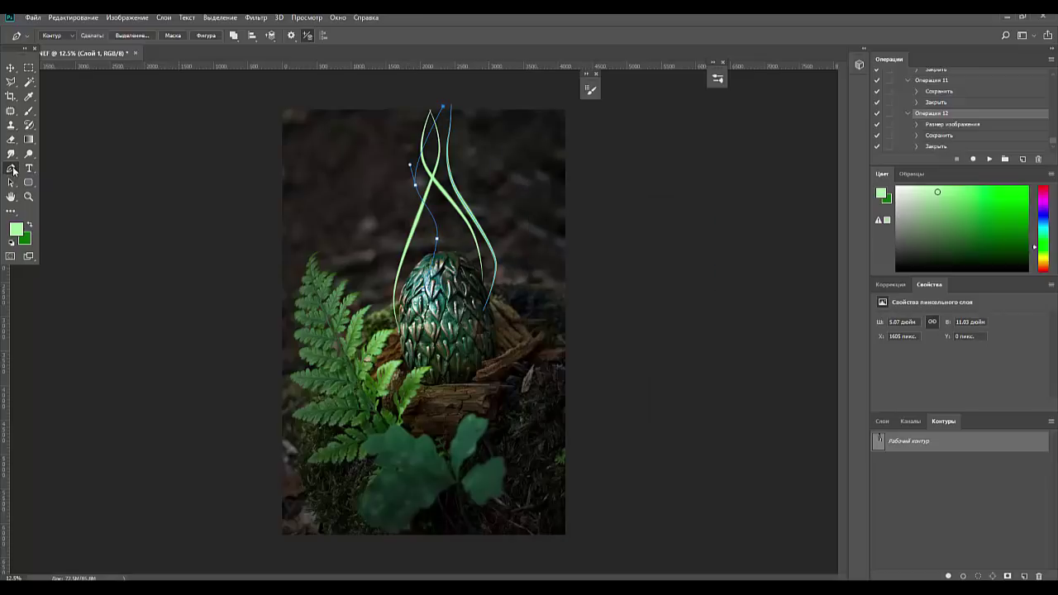
right_click(13, 170)
left_click(33, 168)
right_click(490, 229)
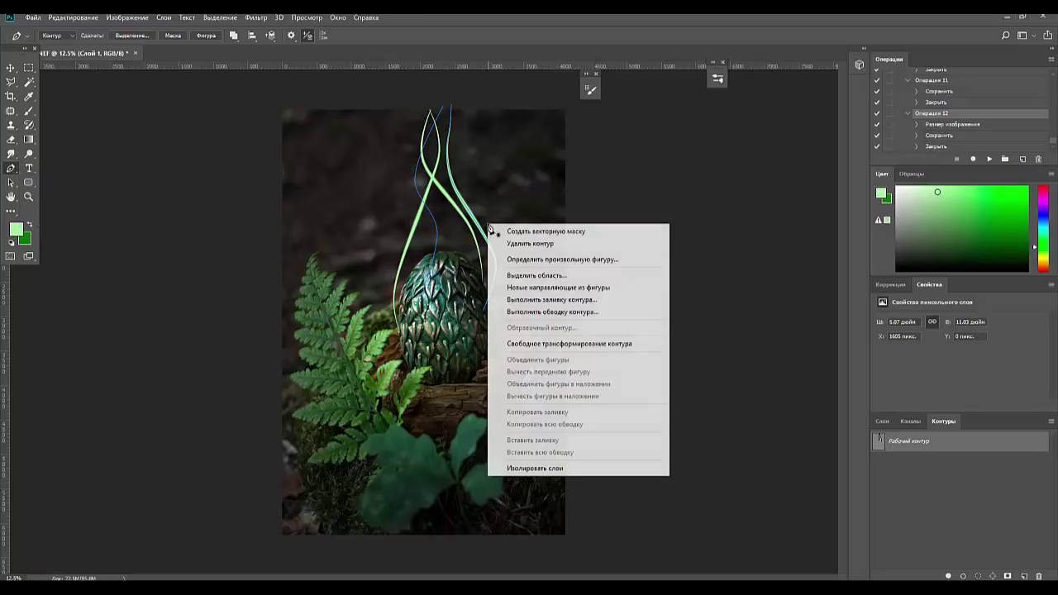
left_click(531, 312)
left_click(638, 205)
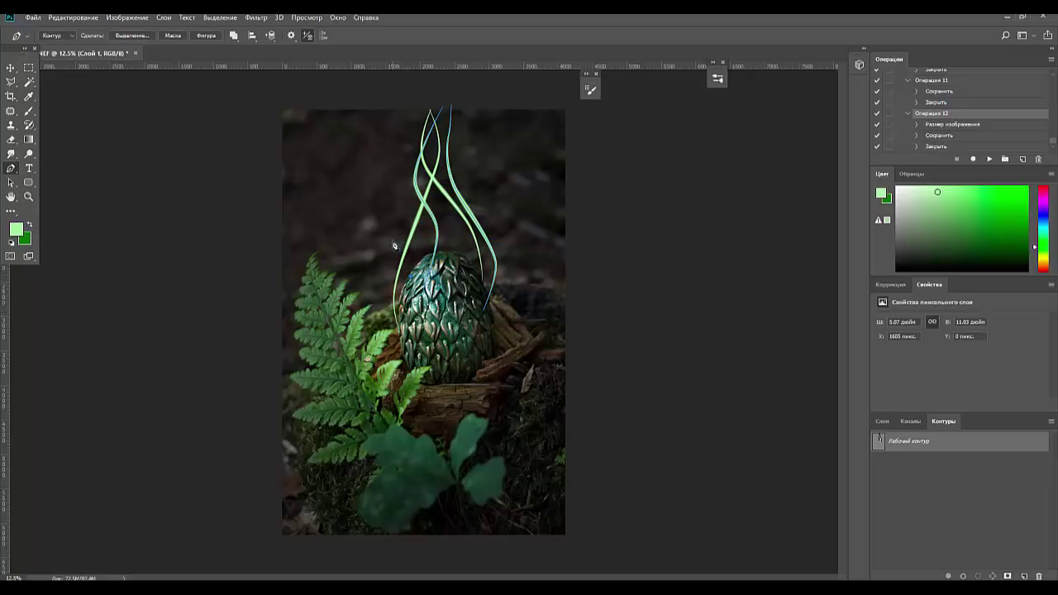
Draw a new curved strand path to the left, undoing misplaced anchor points.
left_click_drag(396, 246, 413, 155)
key("ctrl+z")
key("ctrl+z")
left_click_drag(388, 217, 382, 206)
left_click(397, 163)
left_click(411, 137)
left_click(416, 116)
key("ctrl+z")
key("ctrl+z")
key("ctrl+z")
key("ctrl+z")
key("ctrl+z")
left_click_drag(399, 225, 396, 208)
left_click_drag(416, 130, 417, 107)
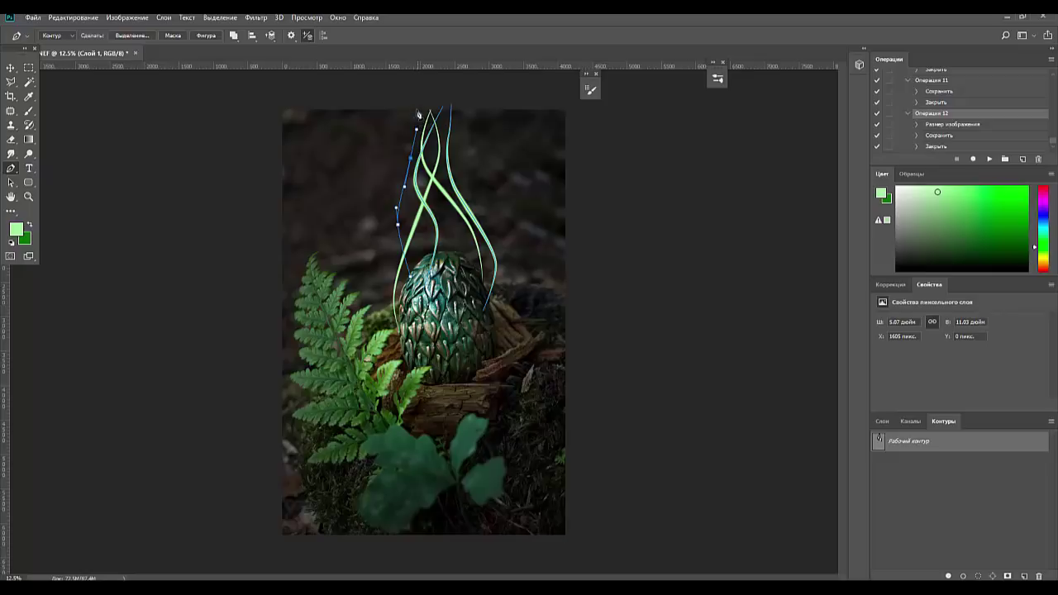
Stroke the left strand subpath with the brush and deselect the path.
right_click(472, 135)
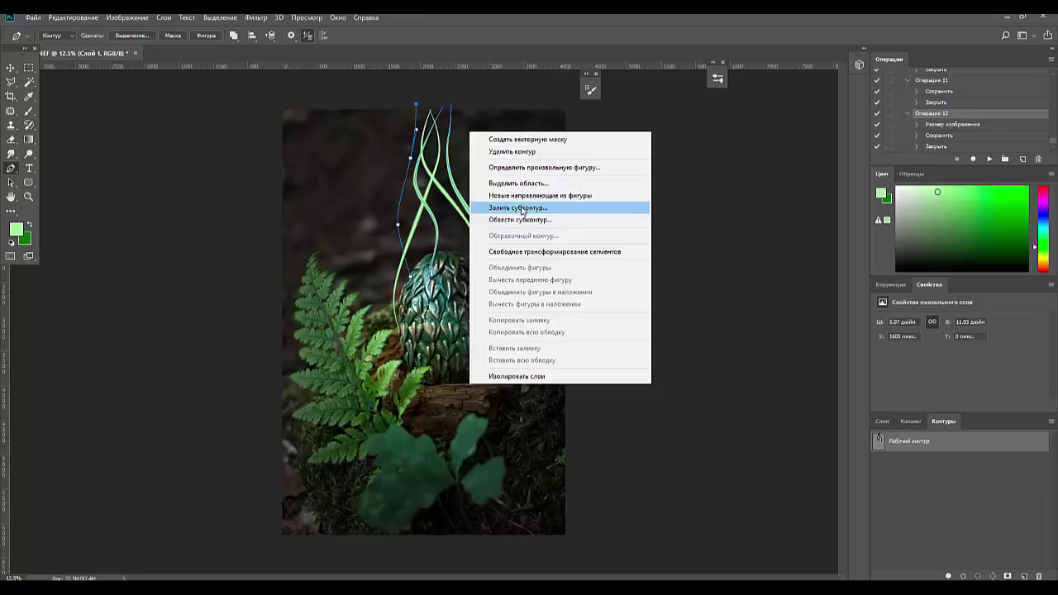
left_click(520, 221)
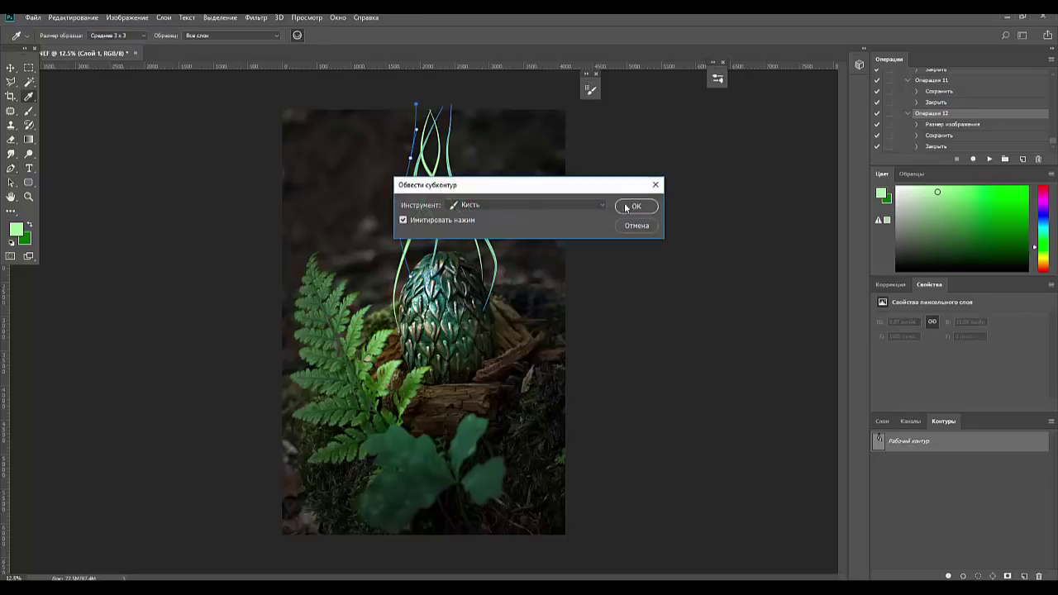
left_click(635, 208)
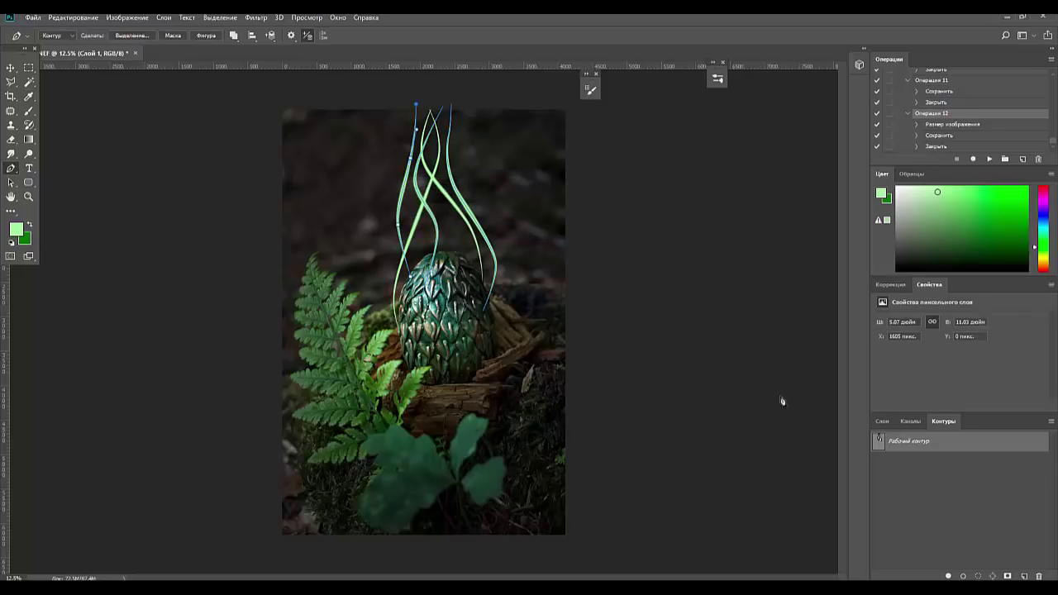
left_click(888, 286)
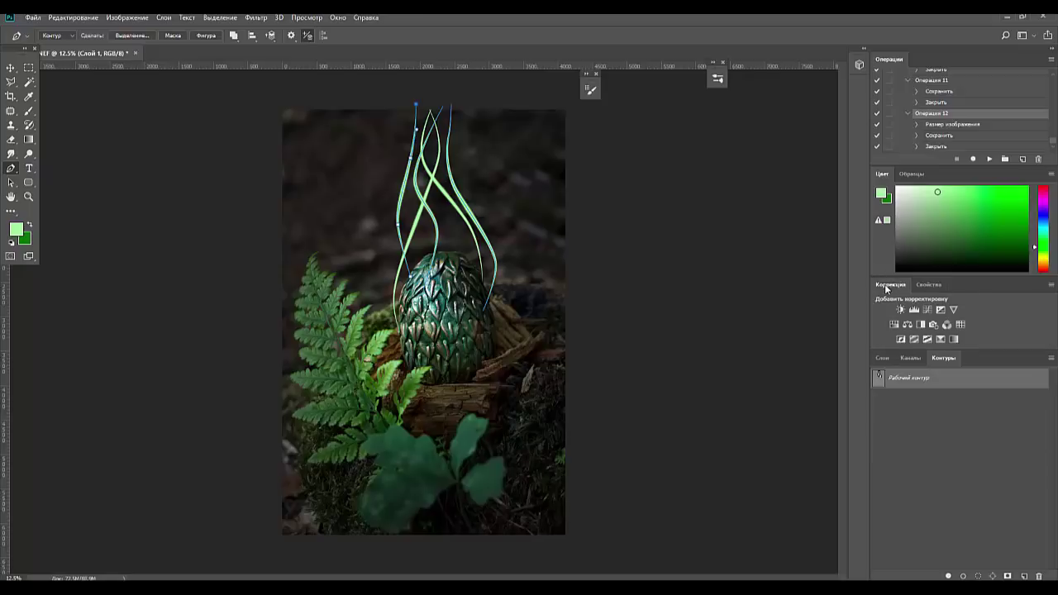
left_click(883, 359)
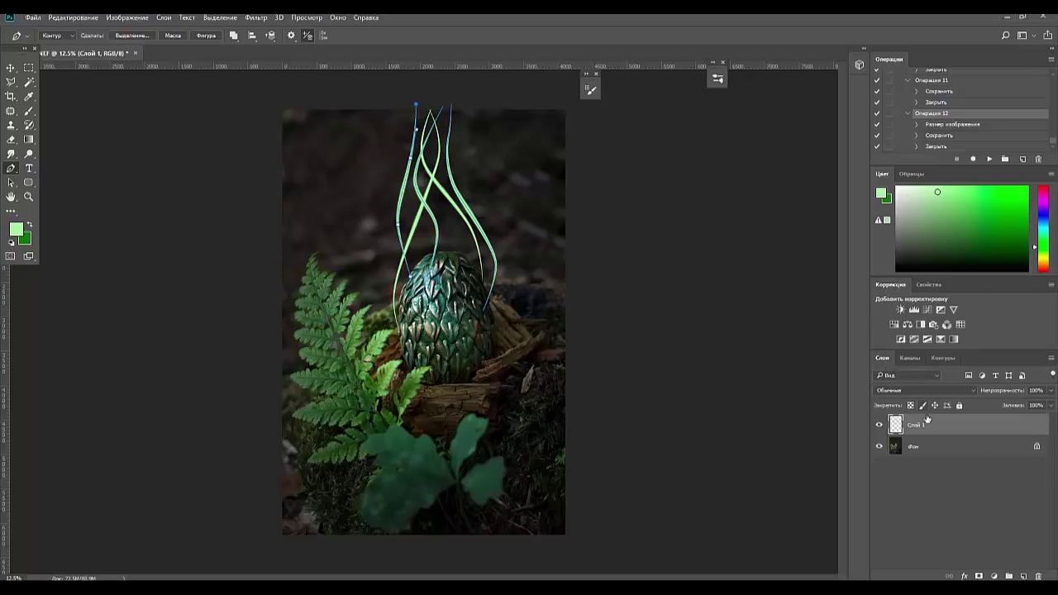
key("Escape")
Draw one more strand from lower right to the top, stroke it, and hide the path.
left_click_drag(454, 249, 454, 220)
left_click(467, 167)
left_click(454, 143)
left_click(444, 124)
left_click(430, 86)
right_click(504, 177)
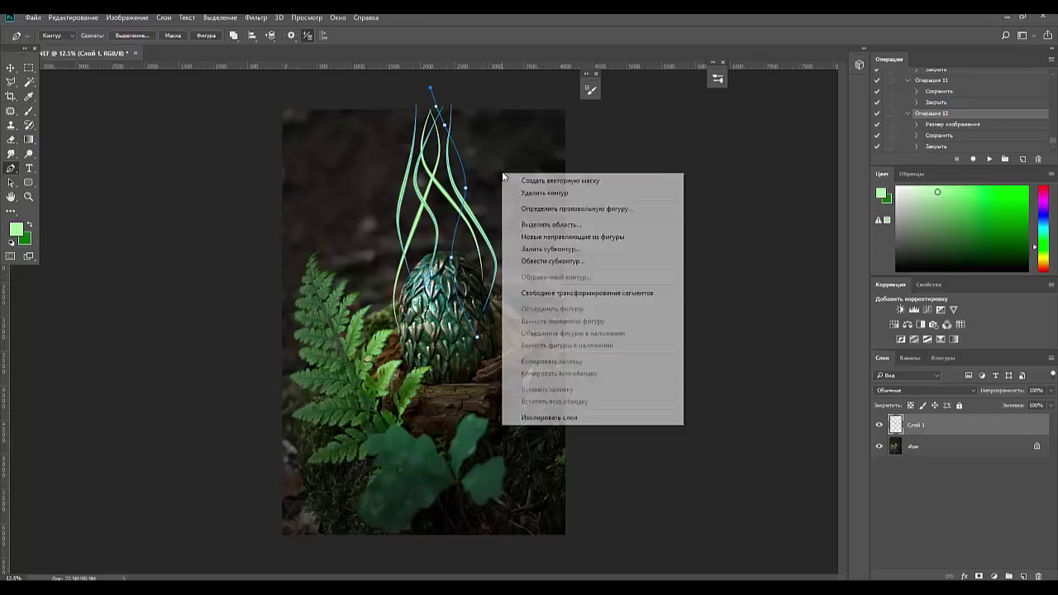
left_click(552, 260)
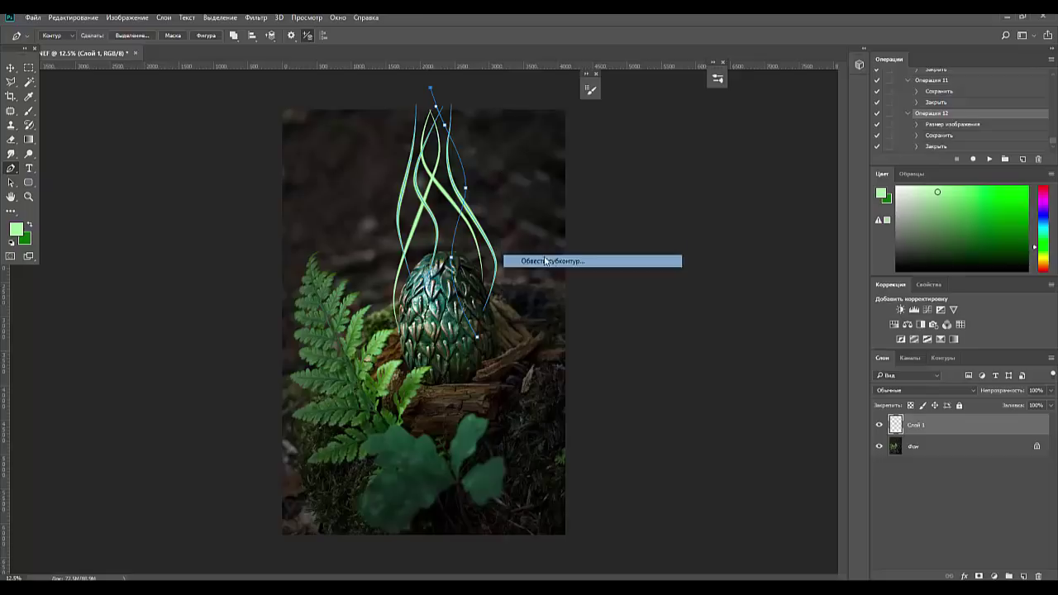
left_click(635, 207)
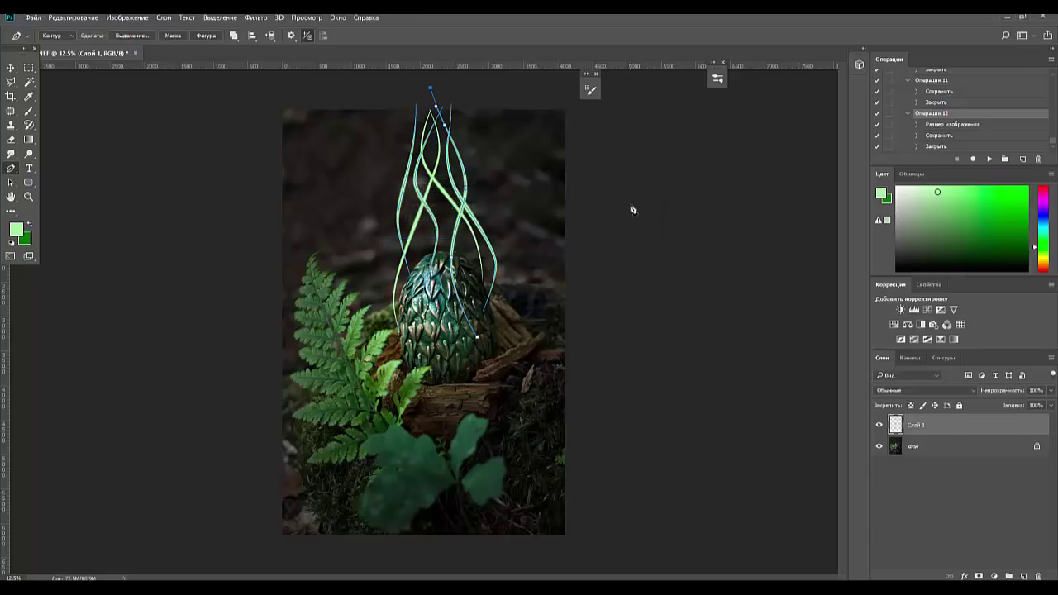
left_click(9, 67)
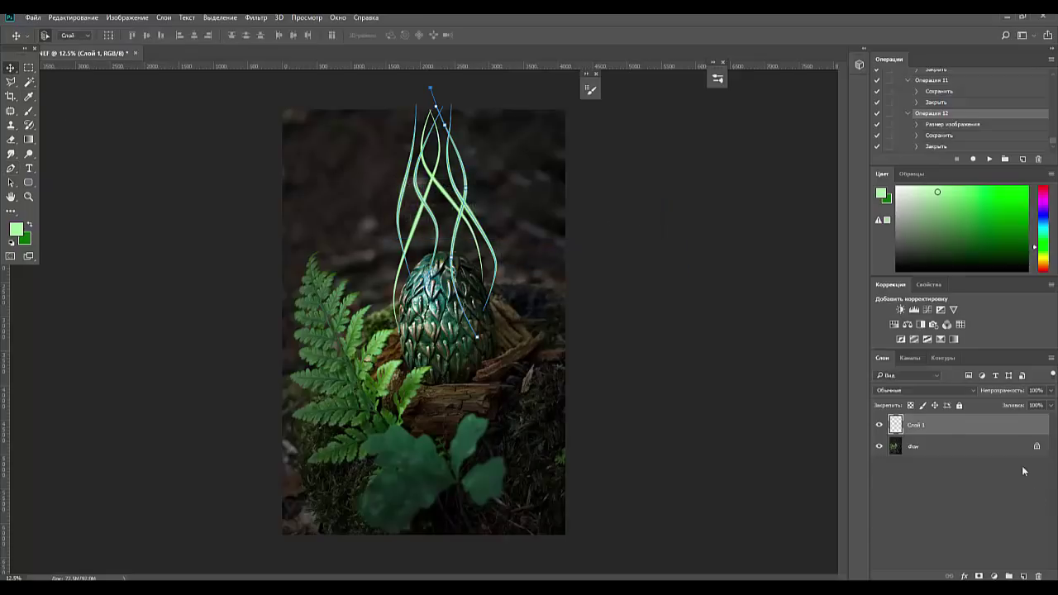
left_click(943, 358)
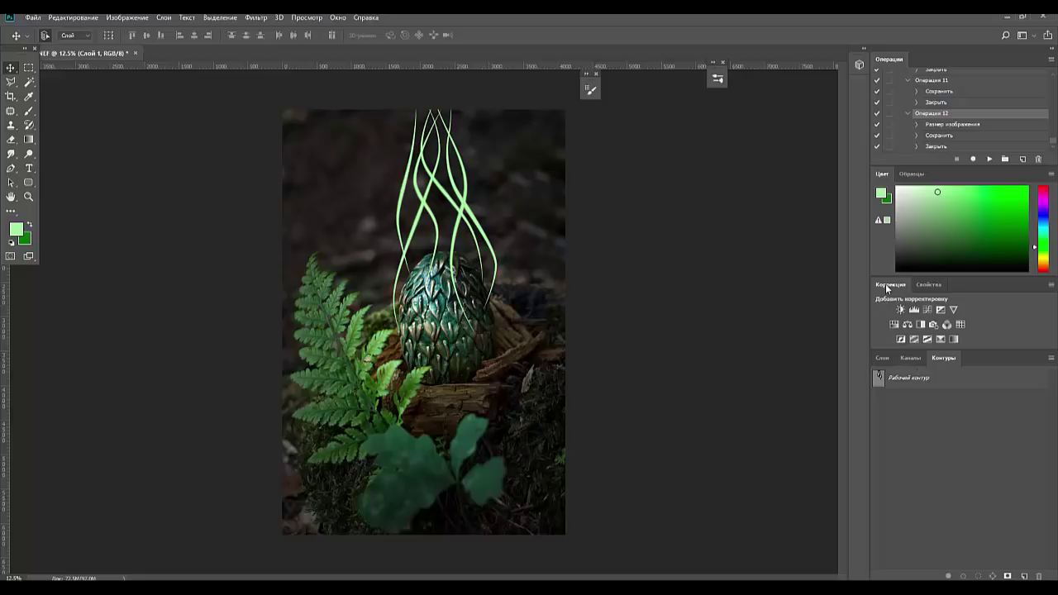
Add an Outer Glow to the strands layer with a pale green glow colour.
left_click(883, 358)
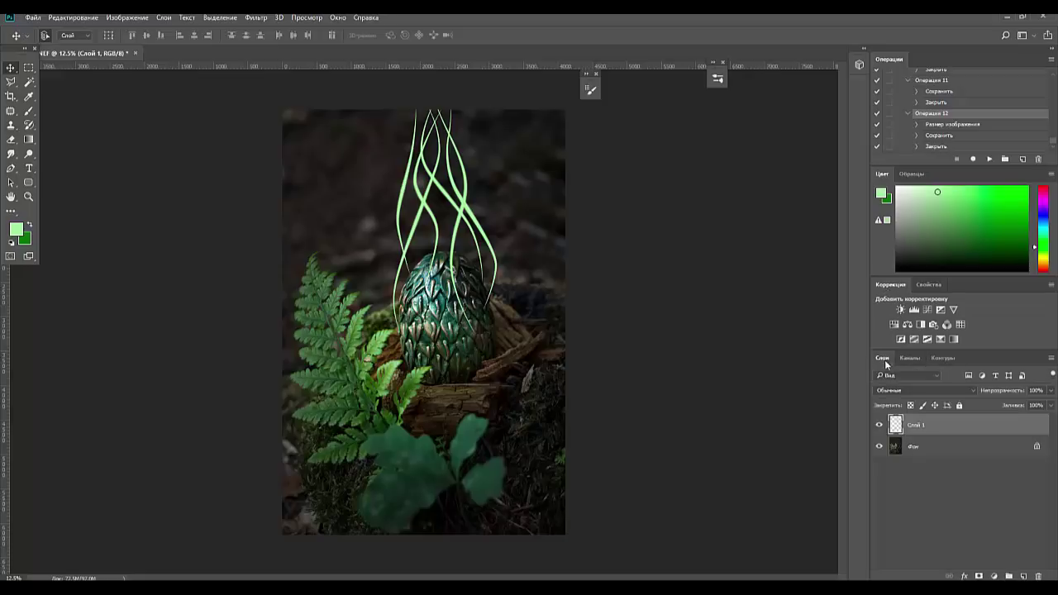
left_click(965, 575)
left_click(933, 554)
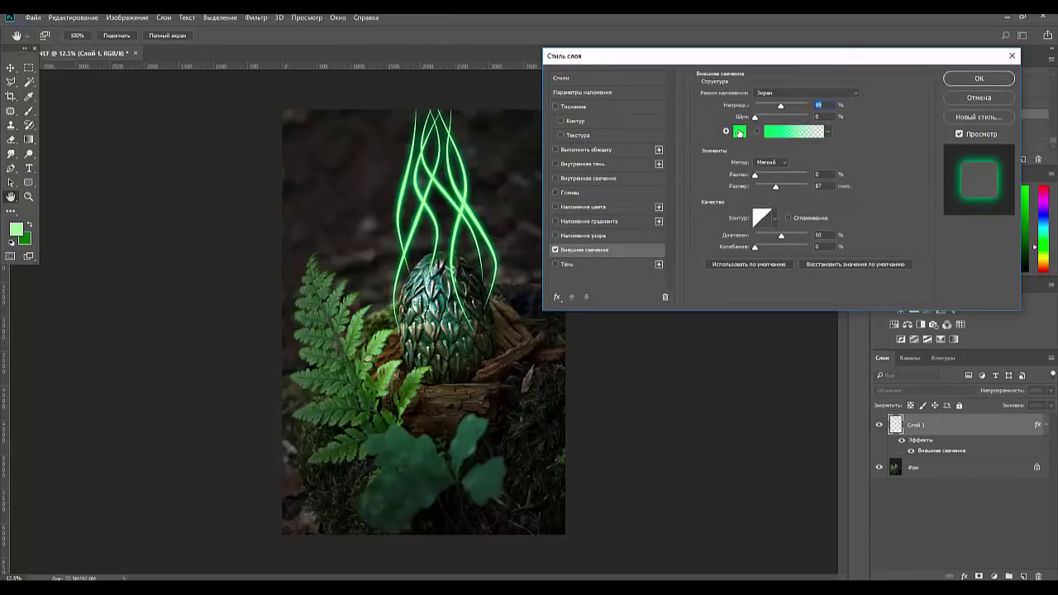
left_click(739, 132)
mouse_move(667, 170)
left_mouse_down()
mouse_move(642, 147)
mouse_move(690, 142)
left_mouse_up()
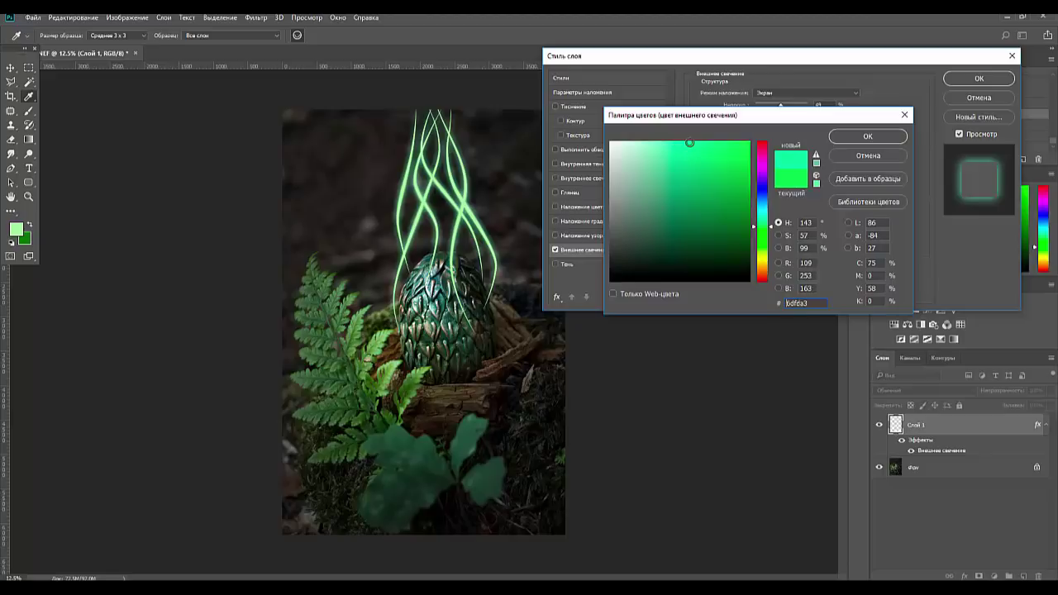
left_click(853, 138)
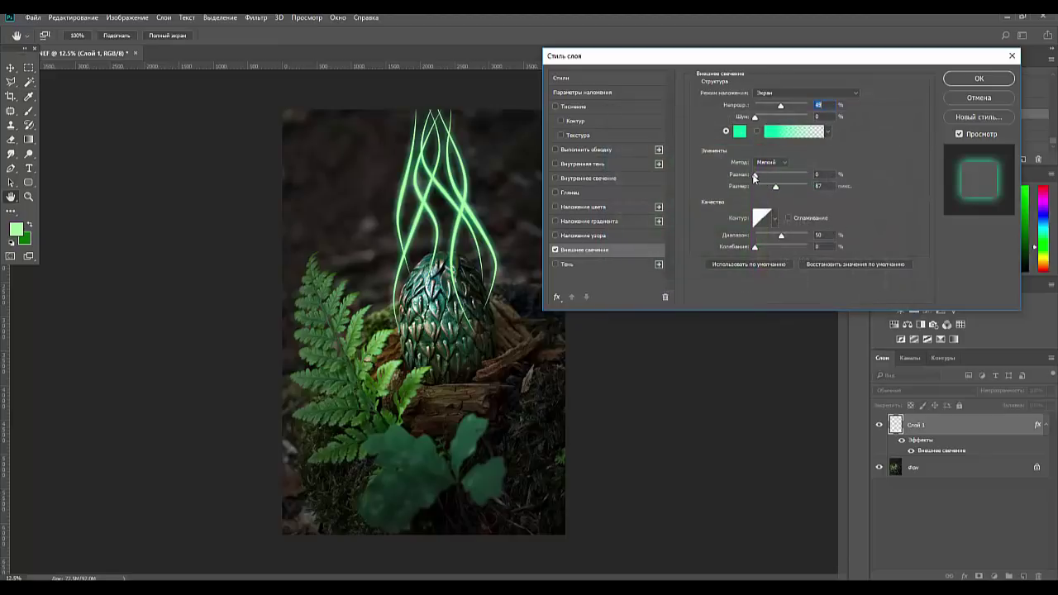
Fine-tune the glow's spread, noise and jitter, then apply the effect.
left_click_drag(755, 176, 773, 189)
mouse_move(756, 118)
left_mouse_down()
mouse_move(780, 119)
mouse_move(725, 126)
left_mouse_up()
mouse_move(754, 248)
left_mouse_down()
mouse_move(801, 239)
mouse_move(782, 240)
left_mouse_up()
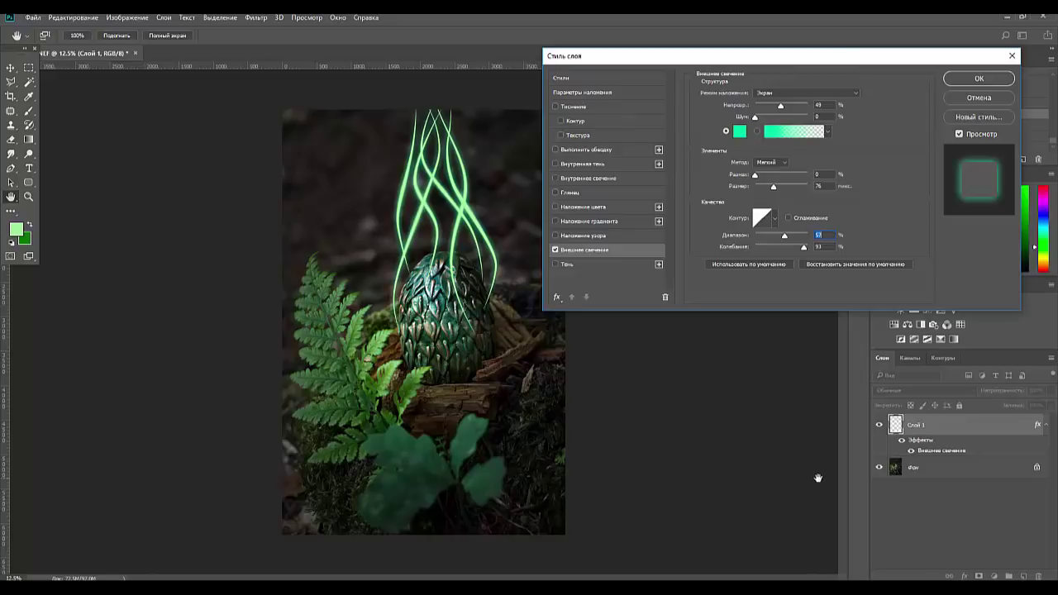
left_click(984, 80)
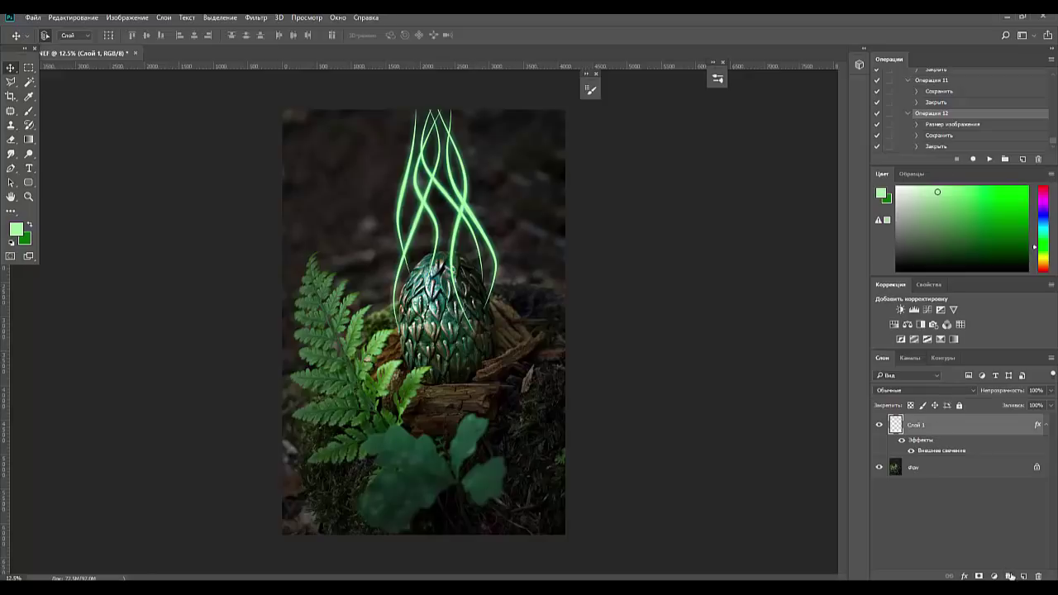
Add an empty layer above the background and rename the strands layer 'lini'.
left_click(981, 476)
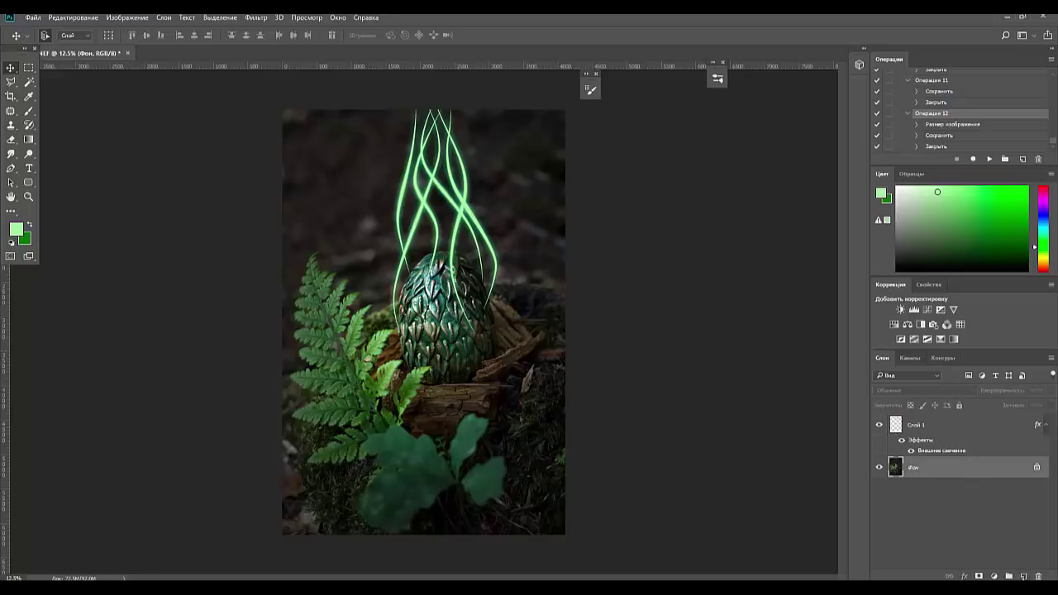
left_click(1024, 576)
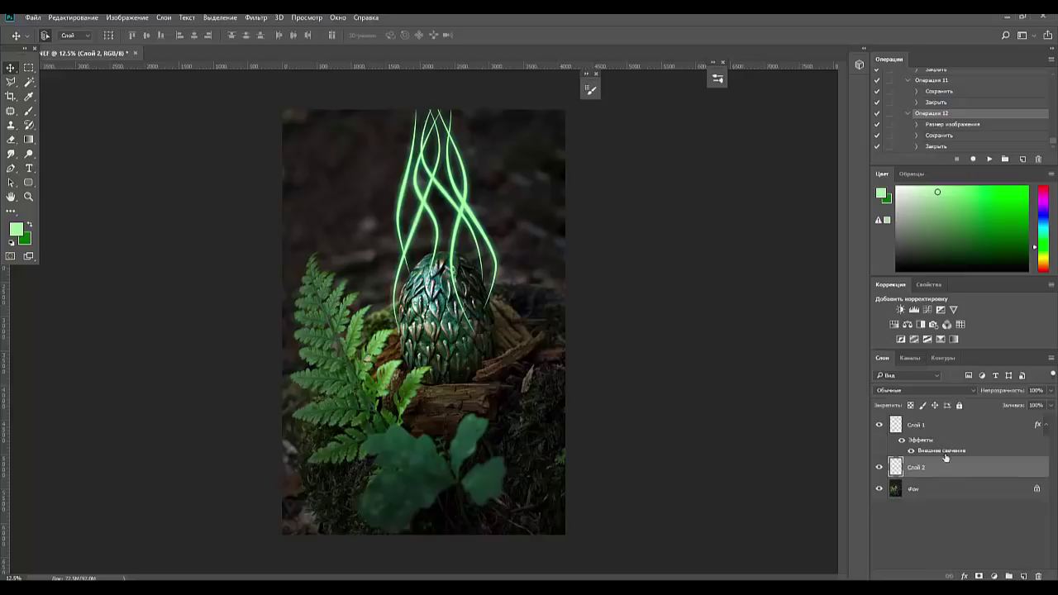
double_click(916, 425)
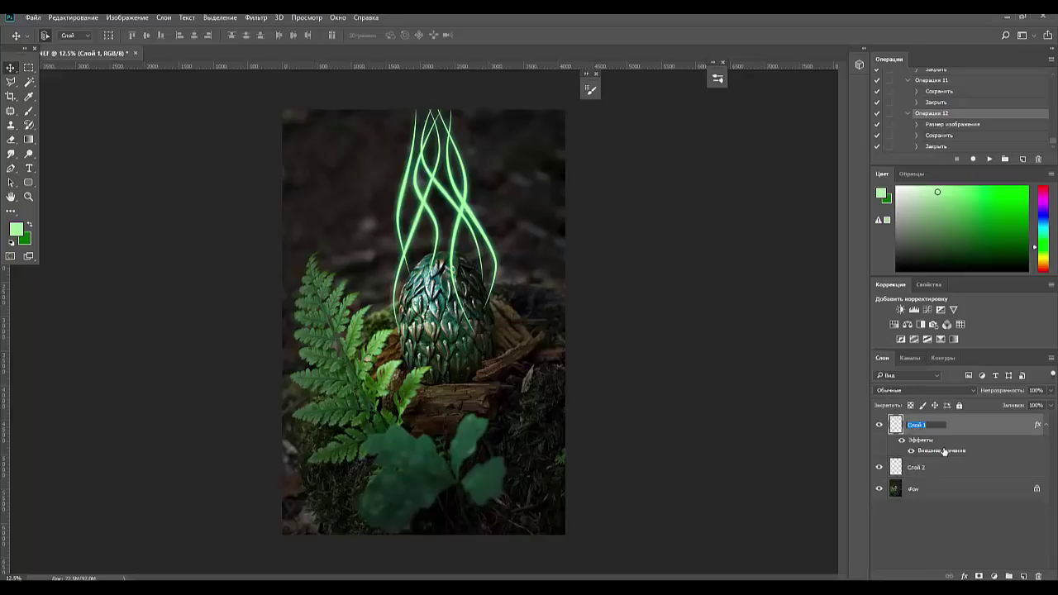
key("BackSpace")
left_click(961, 519)
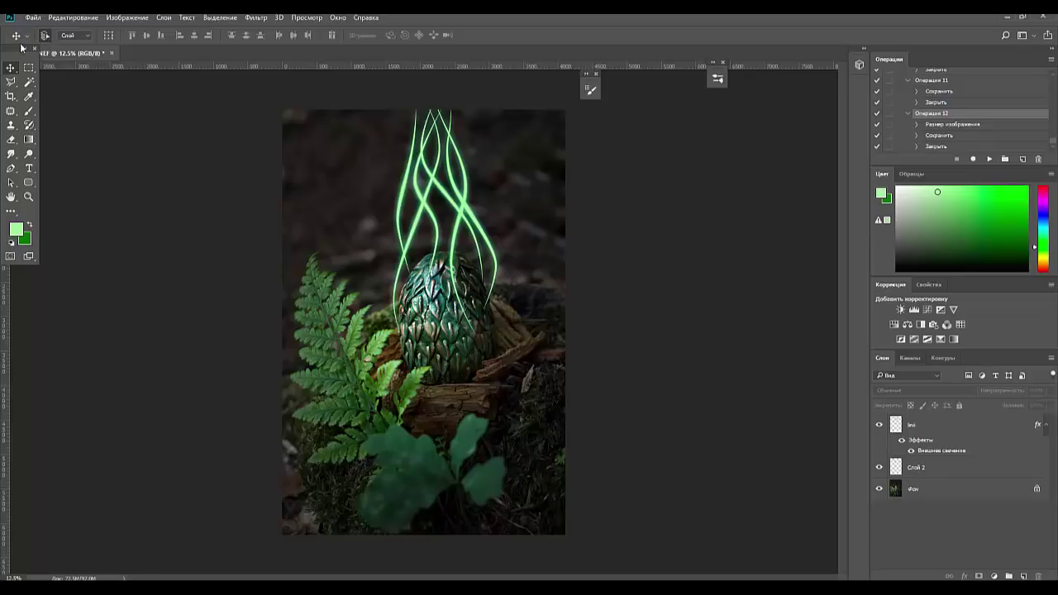
Select the Brush tool with the 960 px Fog brush preset.
left_click(28, 114)
left_click(47, 36)
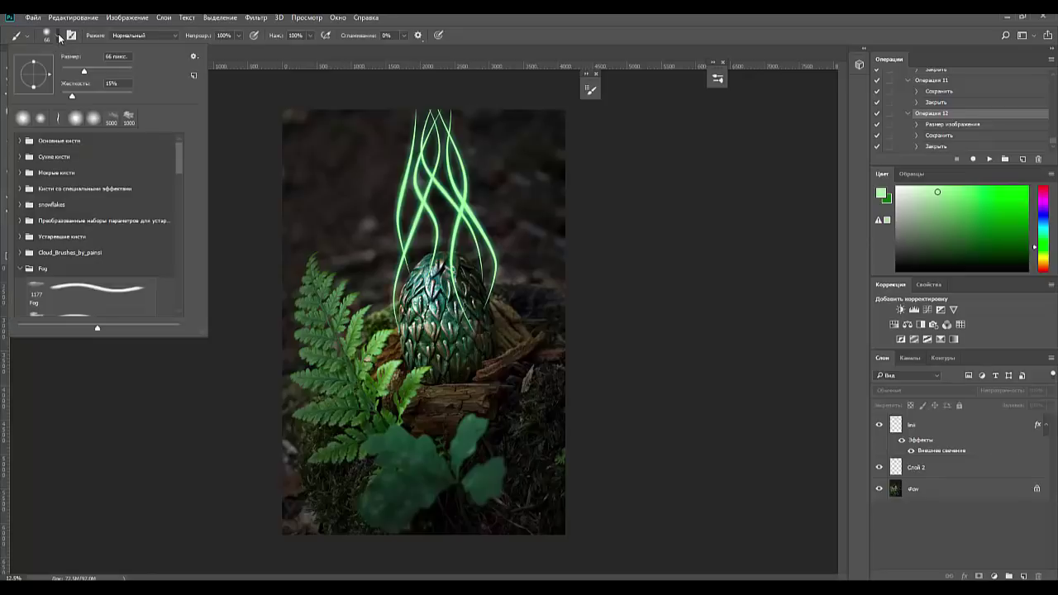
scroll(80, 245, "down", 1)
scroll(76, 248, "down", 1)
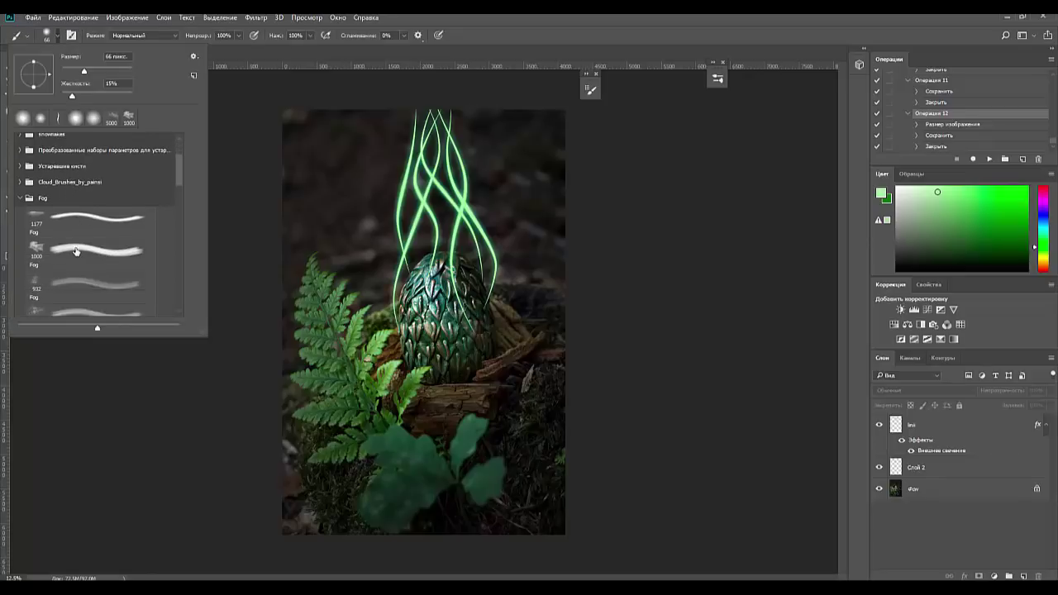
scroll(74, 252, "down", 1)
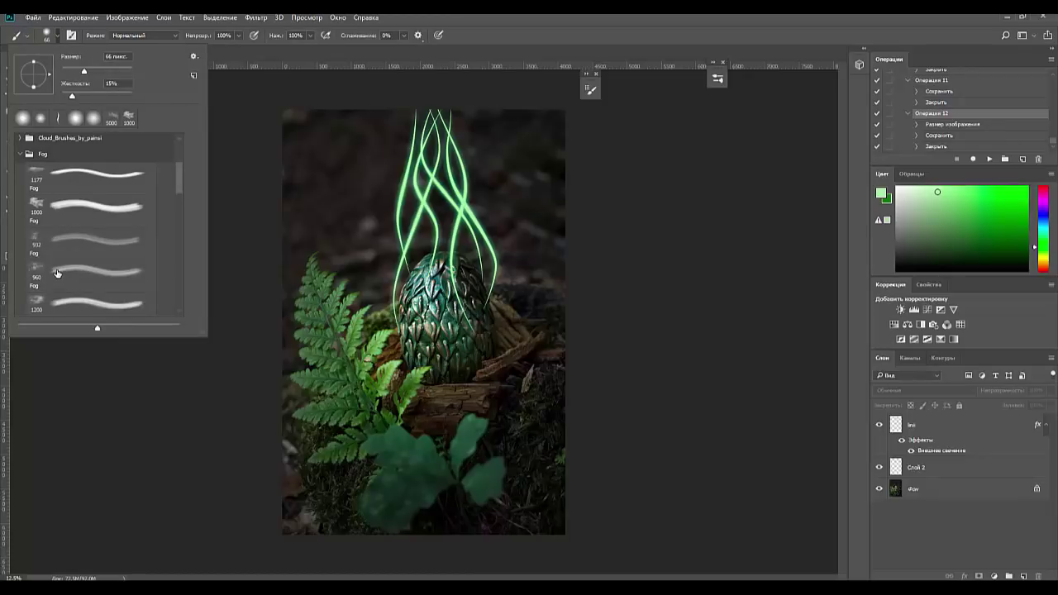
left_click(55, 272)
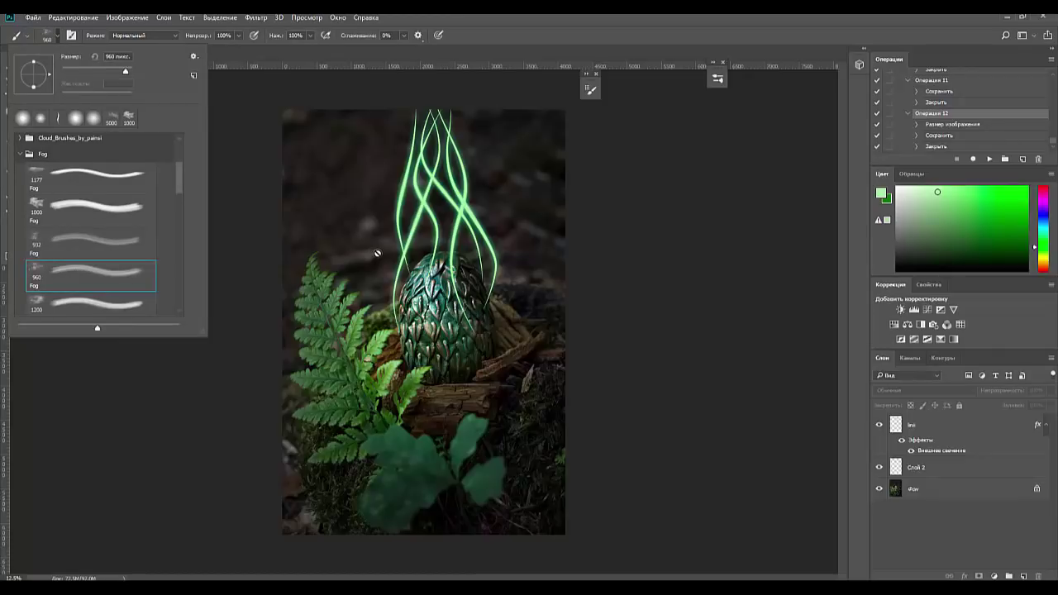
Target Слой 2 and undo a stray fog stroke over the photo.
left_click(918, 468)
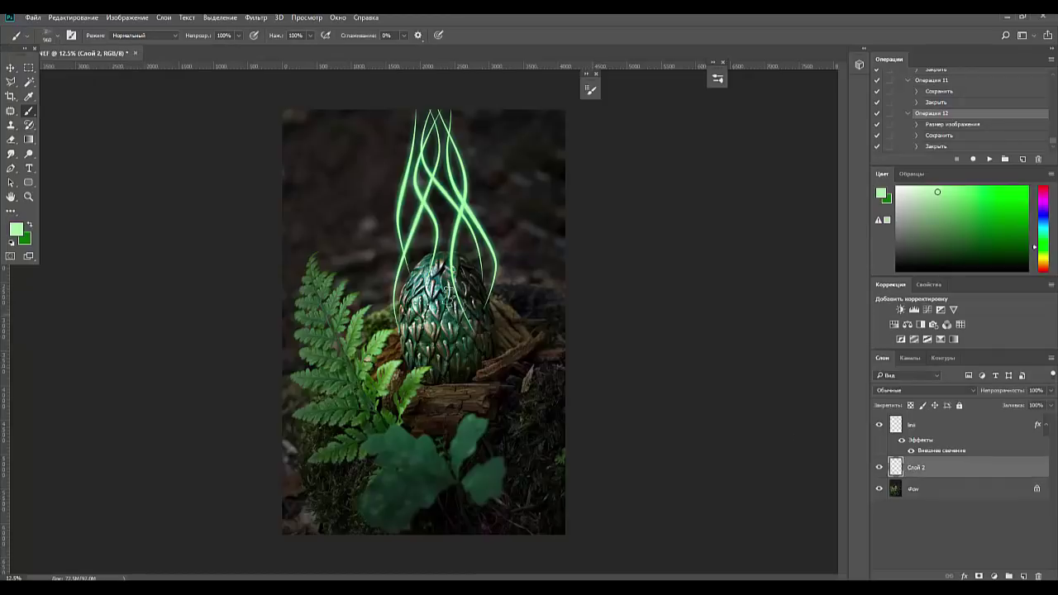
right_click(409, 243)
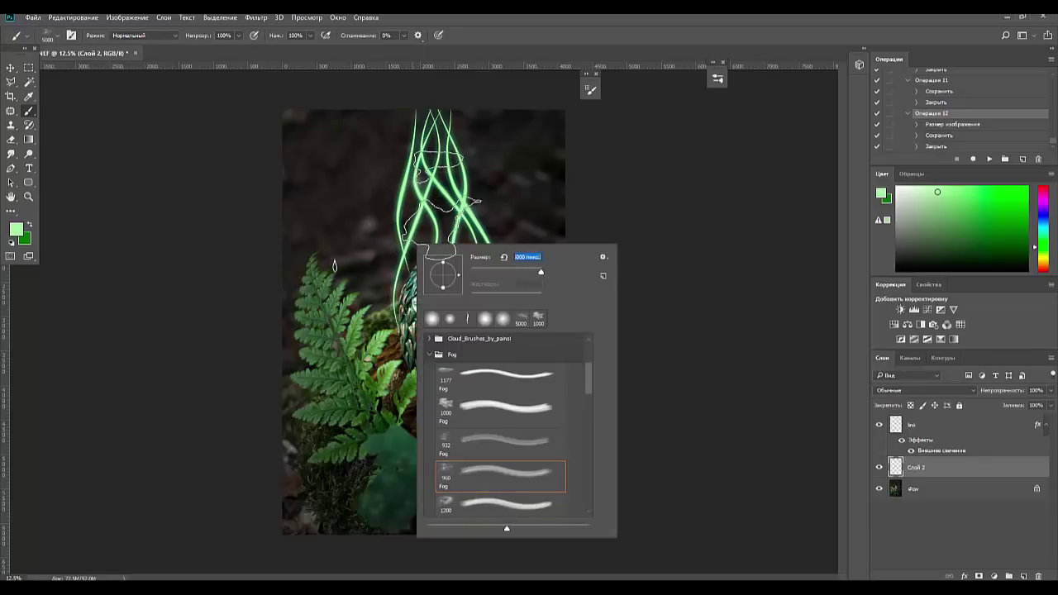
left_click(442, 203)
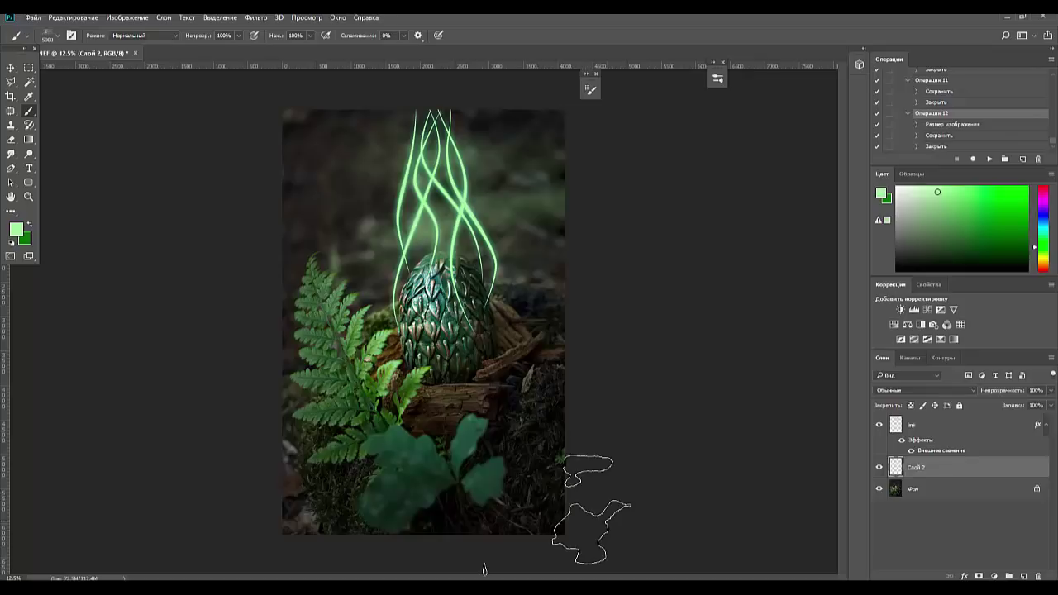
key("ctrl+z")
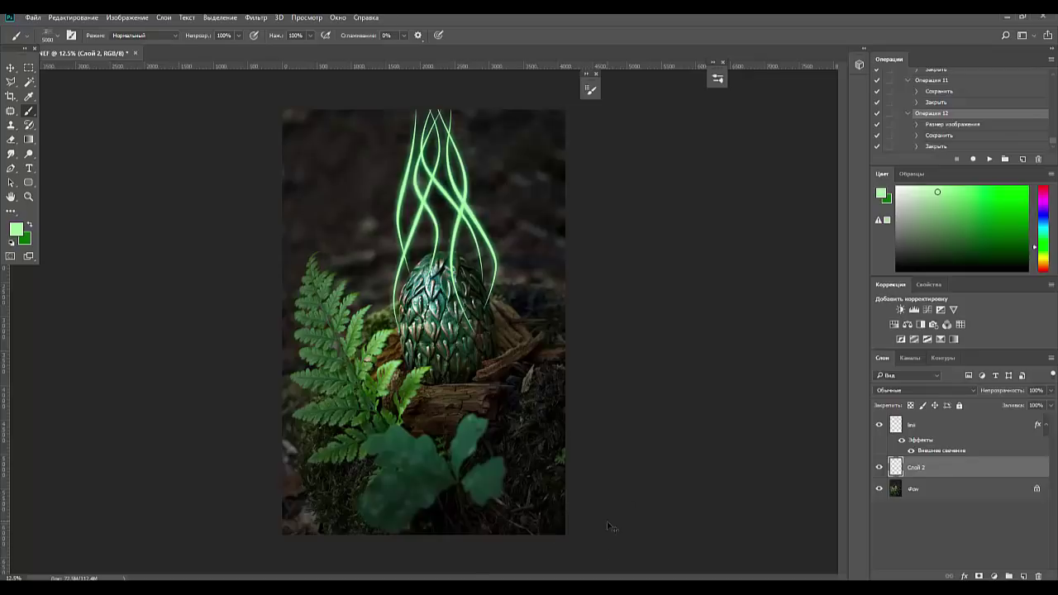
Try the 916, 1195, 969, 985 and 1172 Fog brushes, settling on a 1200 px one.
left_click(59, 33)
left_click_drag(180, 192, 178, 215)
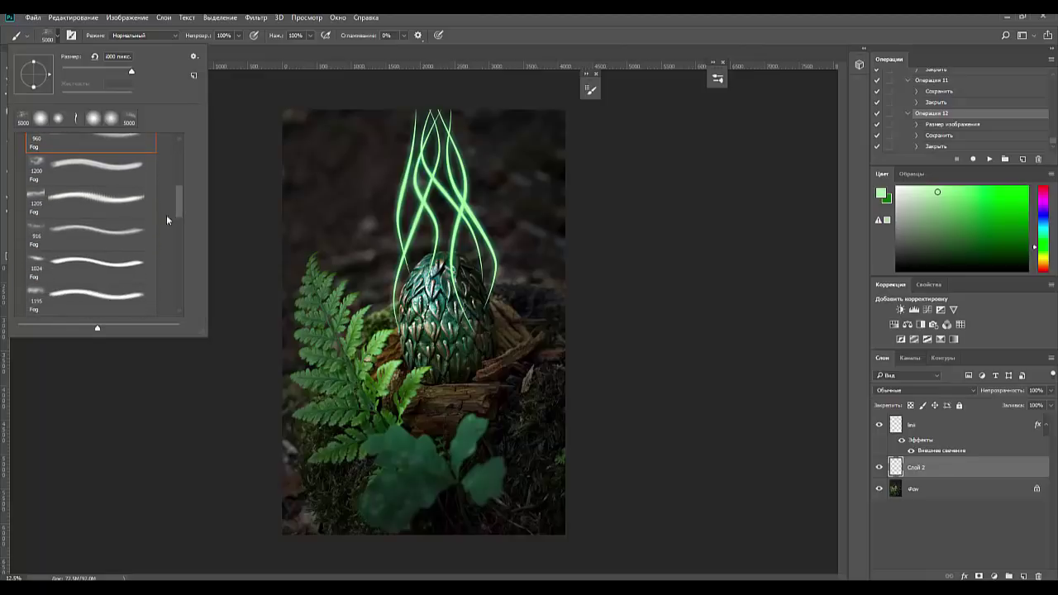
left_click(36, 235)
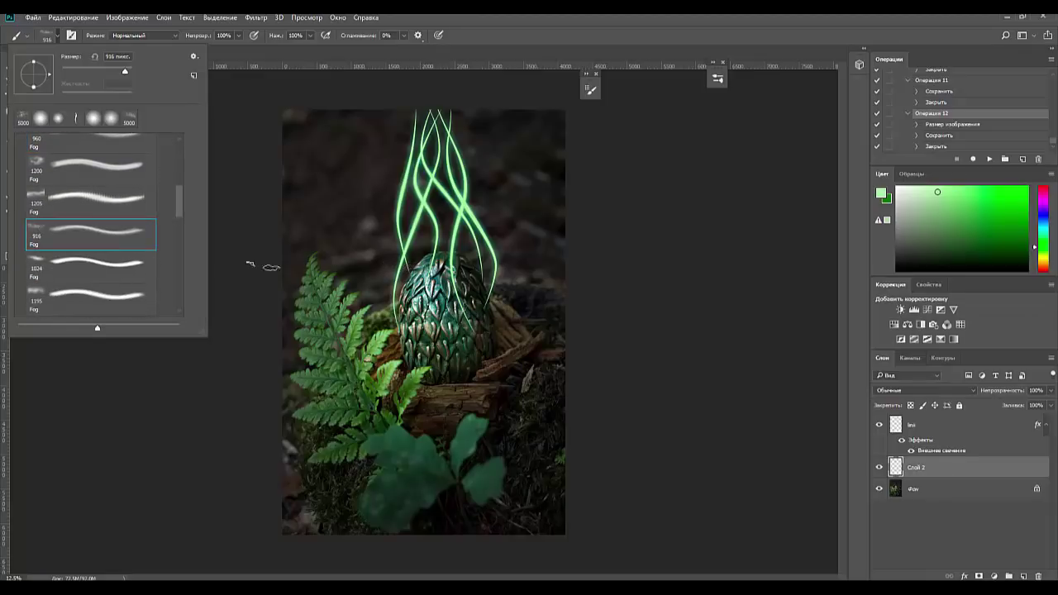
left_click(55, 297)
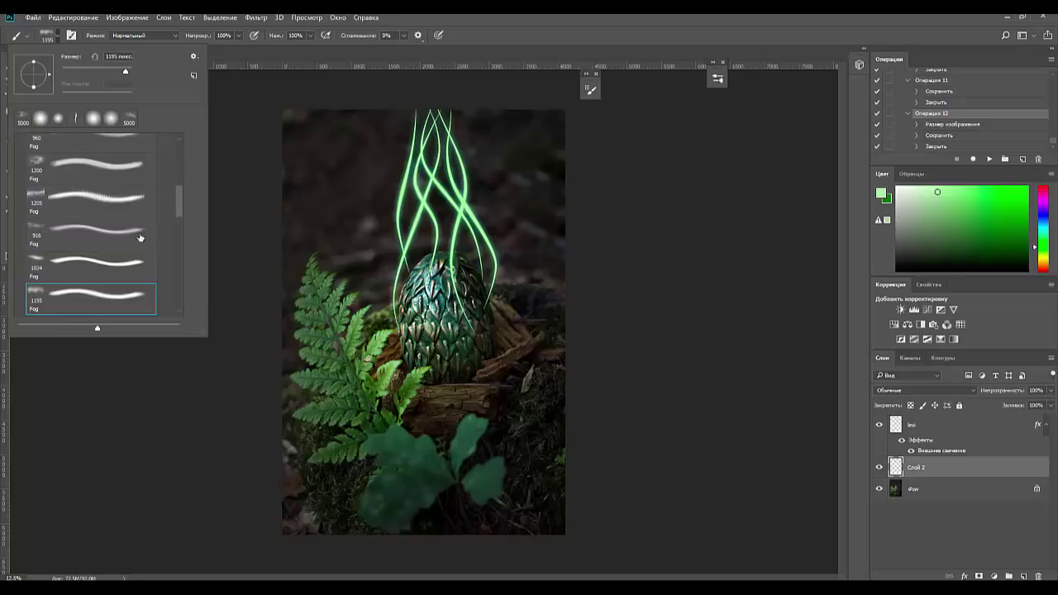
left_click_drag(181, 207, 182, 234)
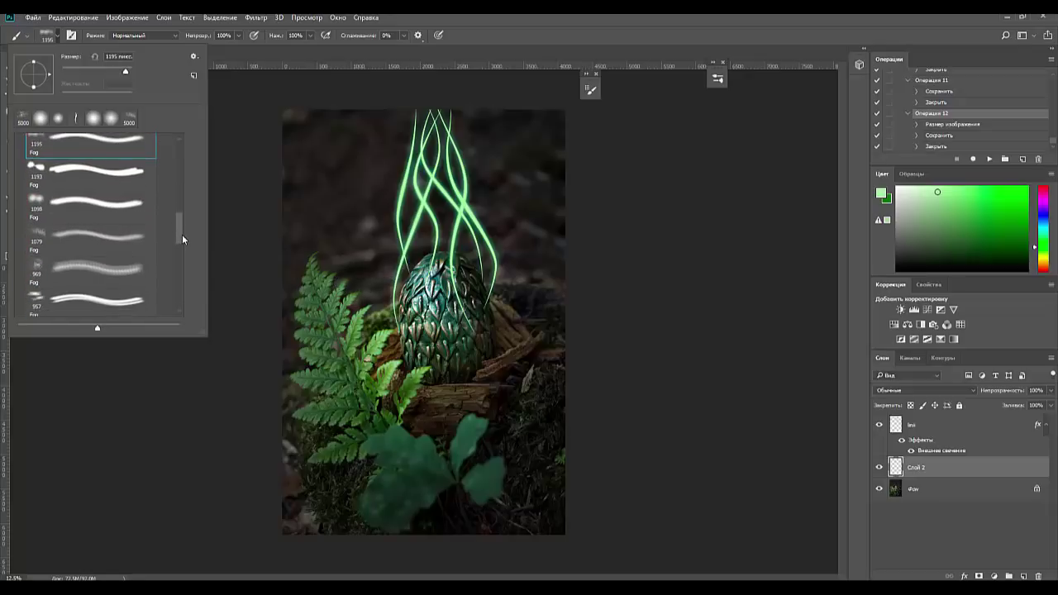
left_click(34, 267)
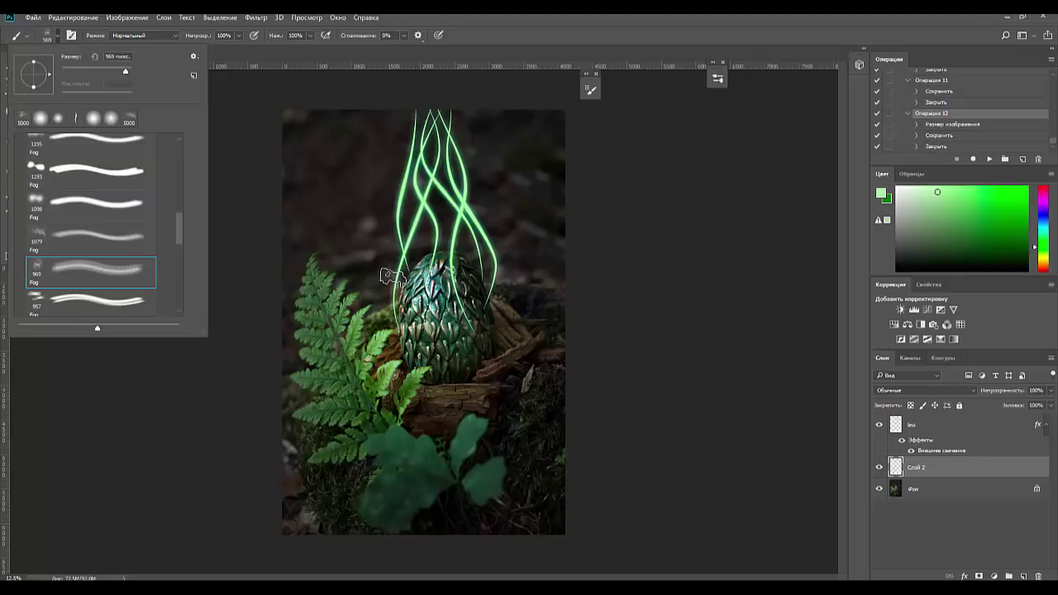
left_click_drag(183, 234, 185, 267)
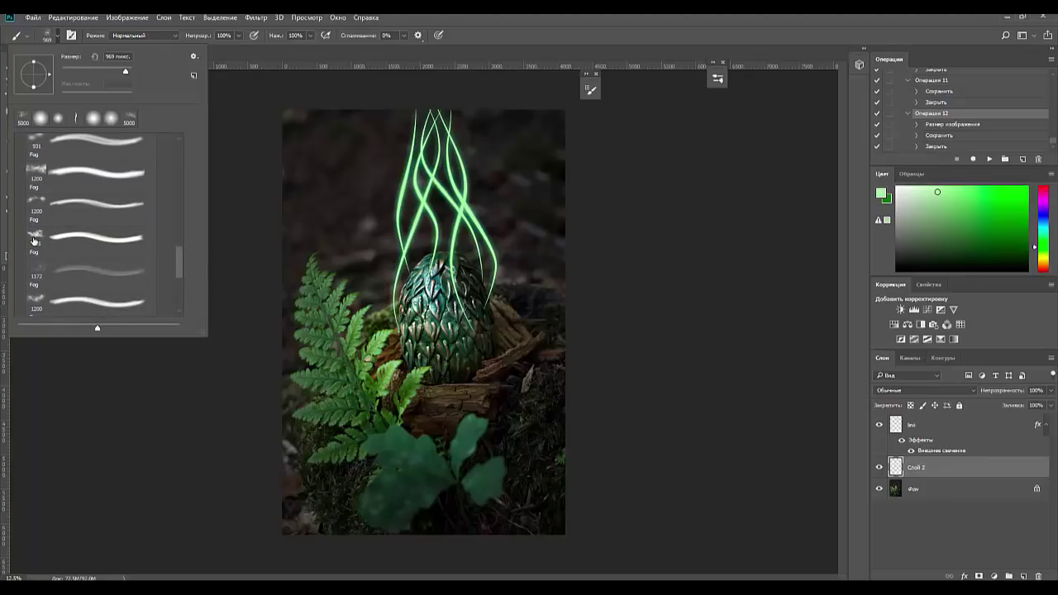
left_click(34, 241)
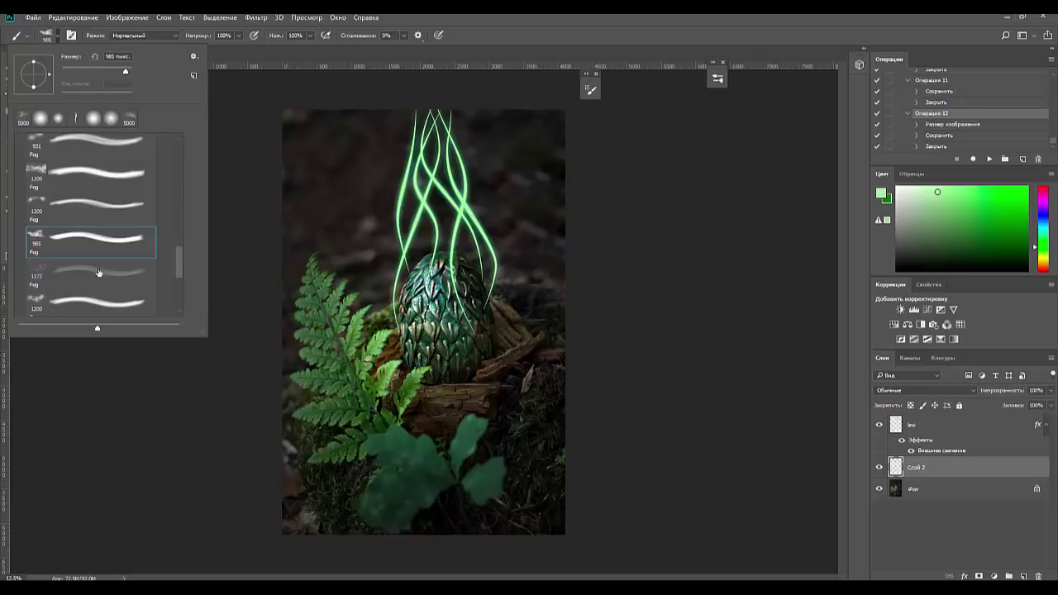
left_click(36, 269)
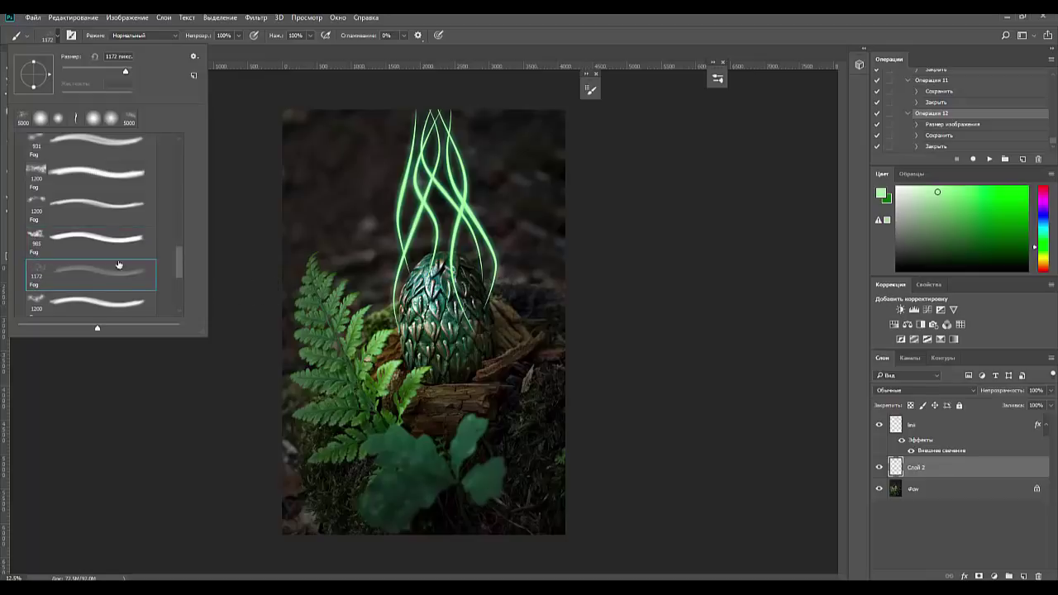
left_click_drag(180, 265, 187, 300)
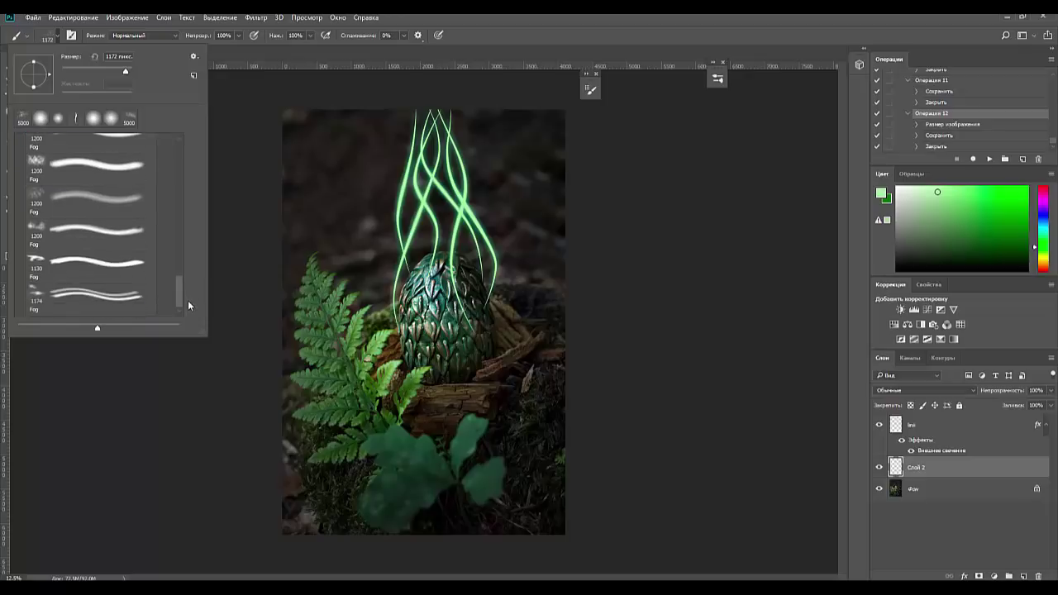
scroll(190, 299, "up", 1)
left_click(47, 226)
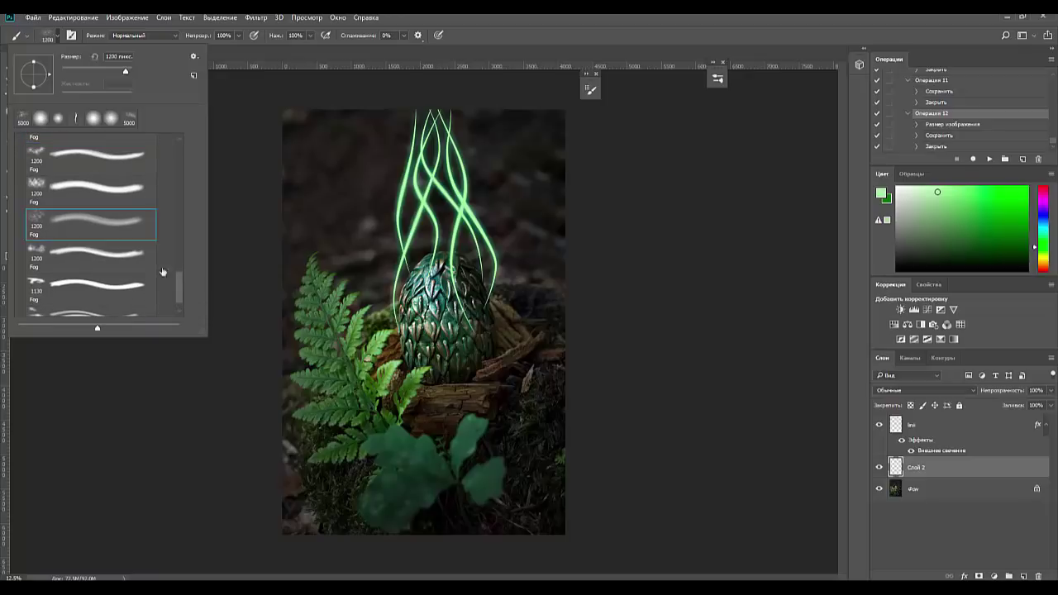
Paint a soft fog patch left of the egg, then undo it.
left_click(387, 291)
left_click(386, 291)
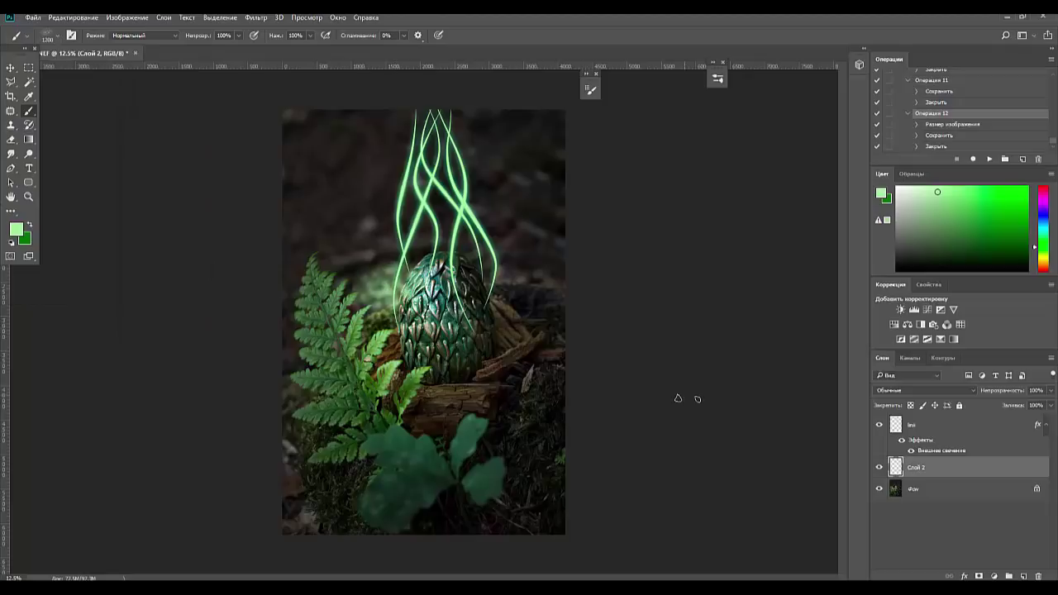
key("ctrl+z")
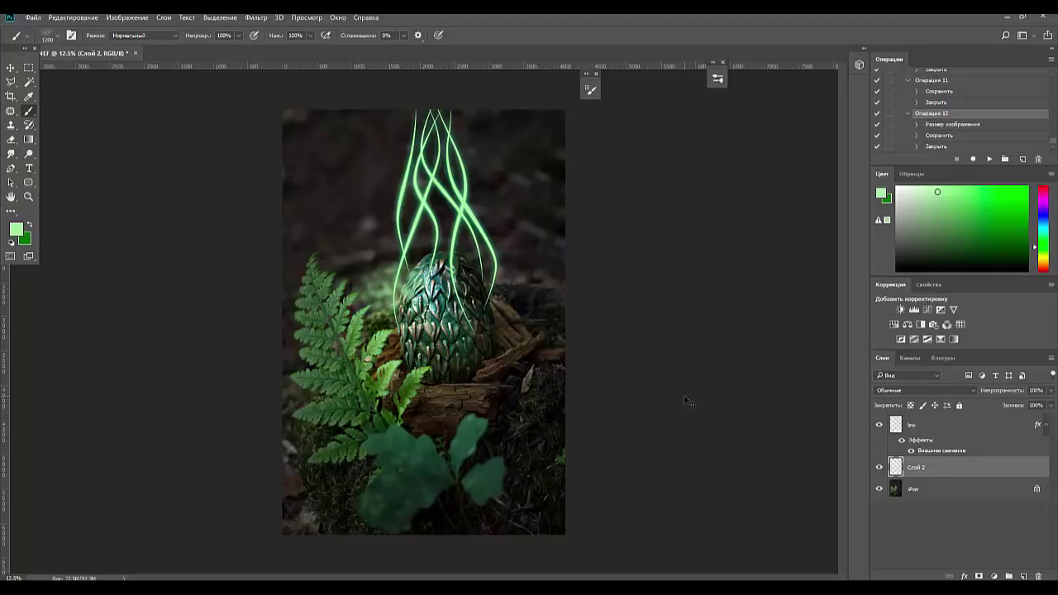
key("ctrl+z")
key("ctrl+z")
key("ctrl+z")
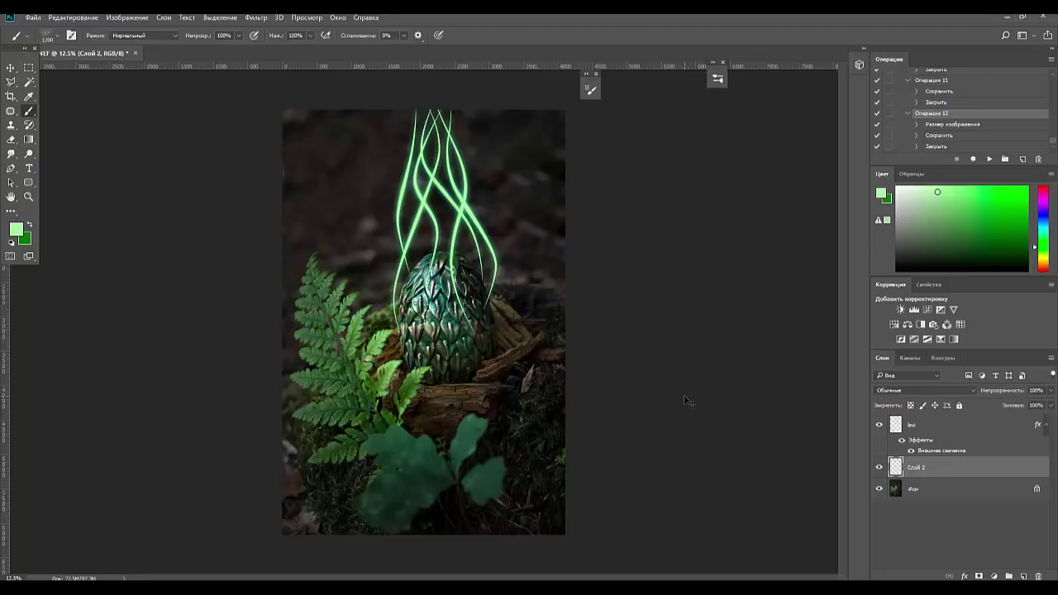
Switch to the 985 Fog brush, rotate its tip 90°, and paint green fog around the strands and egg.
left_click(57, 38)
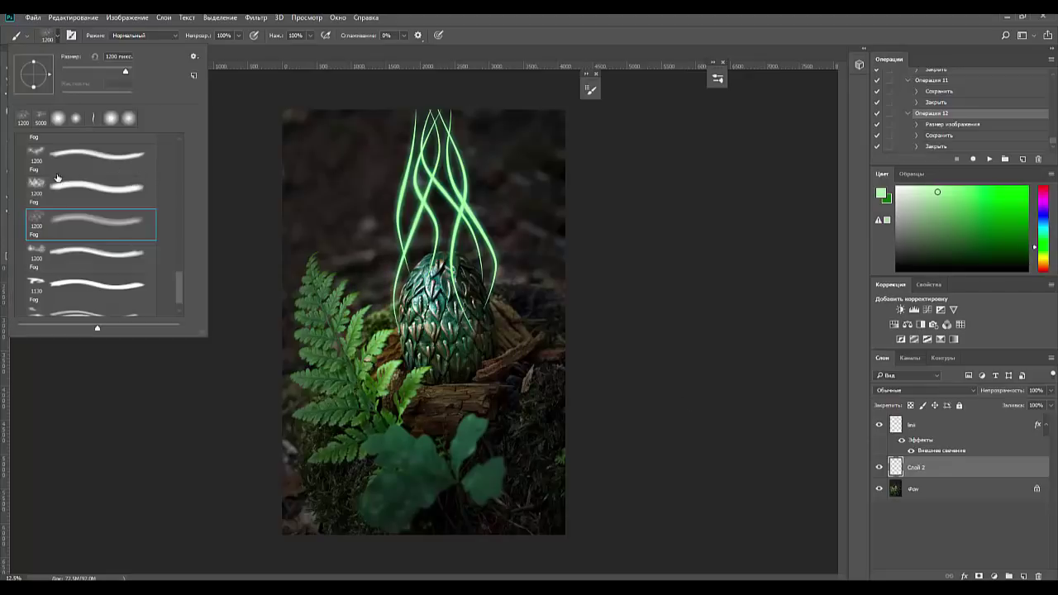
left_click(36, 189)
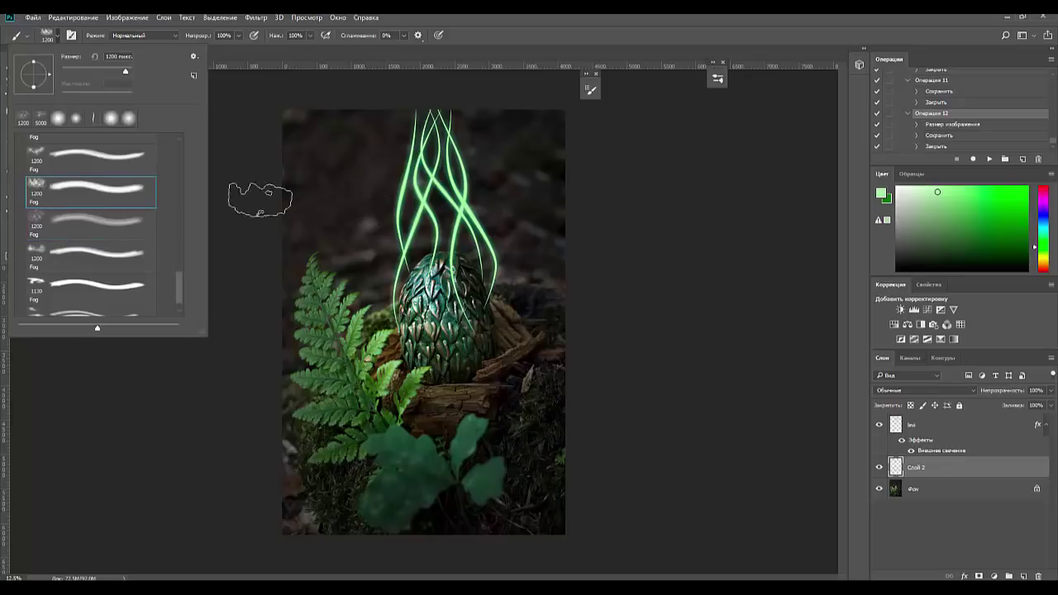
left_click_drag(181, 284, 185, 262)
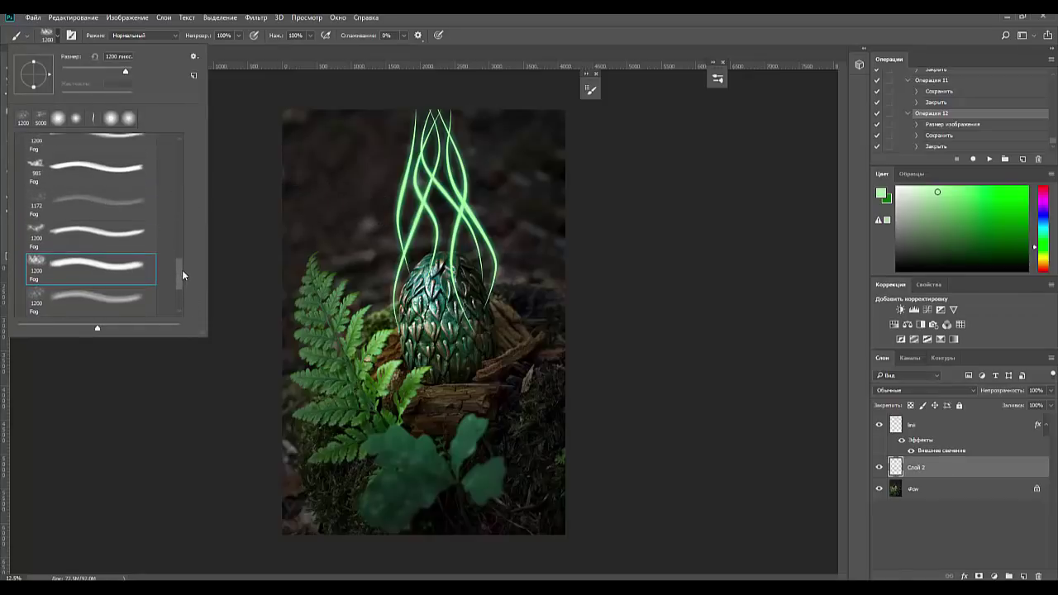
left_click(35, 218)
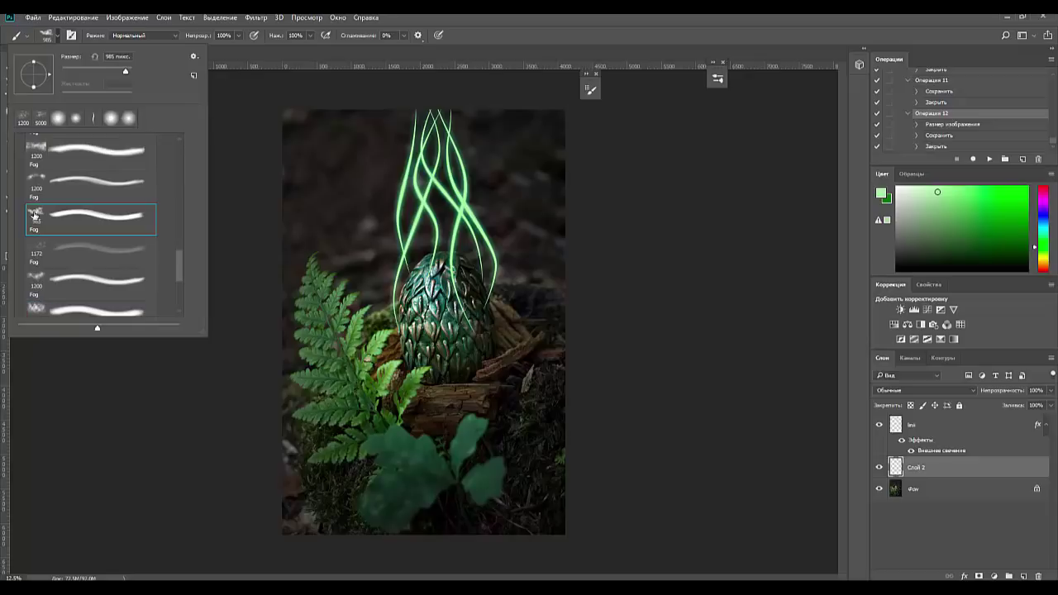
right_click(395, 258)
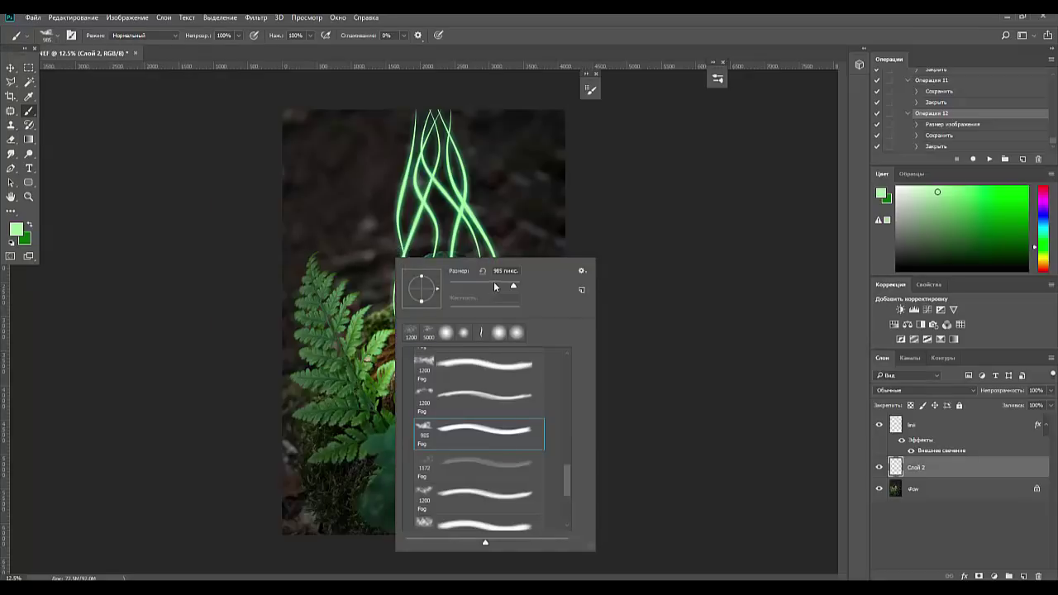
left_click(519, 285)
left_click_drag(437, 288, 423, 306)
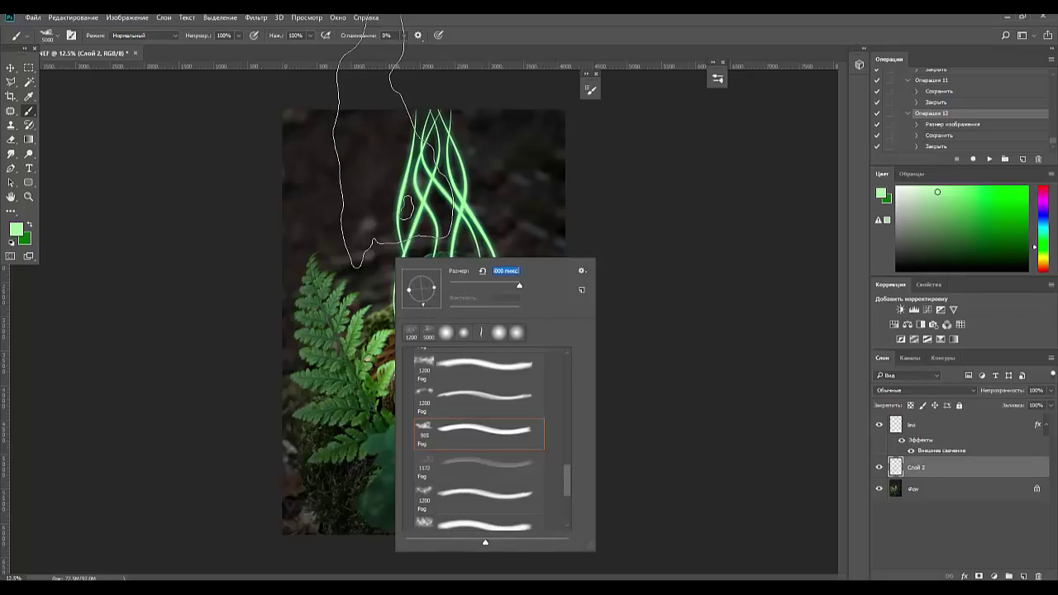
key("Return")
left_click(463, 240)
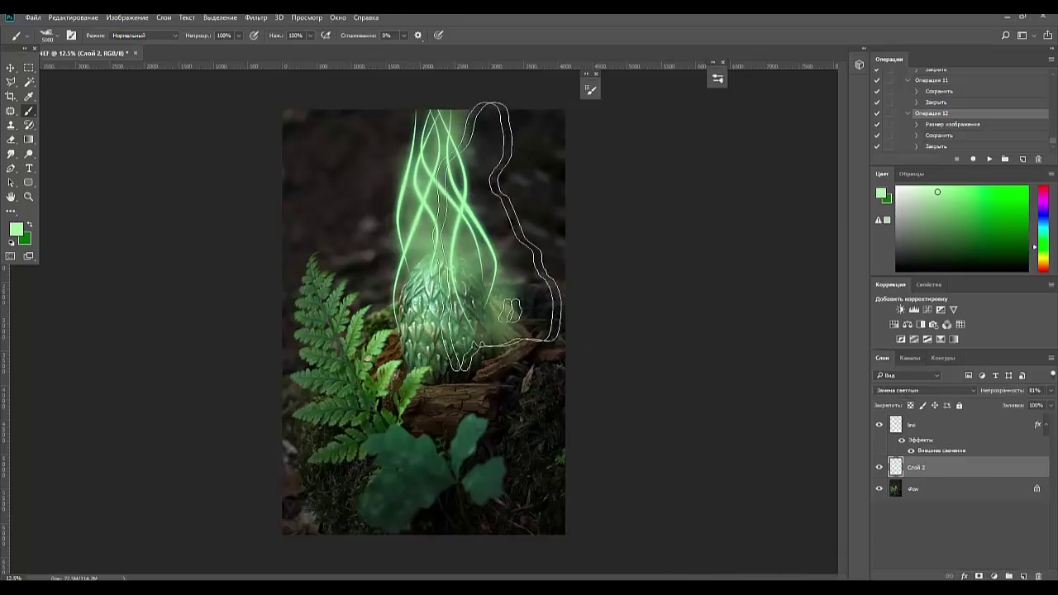
Select the 916 Fog brush preset.
left_click(57, 36)
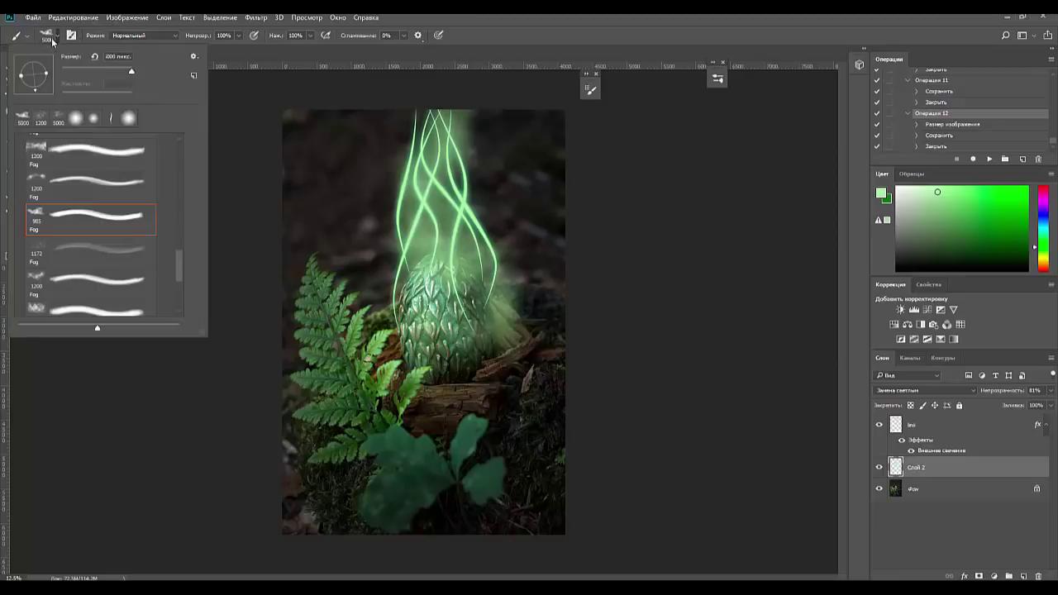
scroll(71, 185, "down", 1)
scroll(72, 185, "down", 1)
scroll(71, 185, "up", 2)
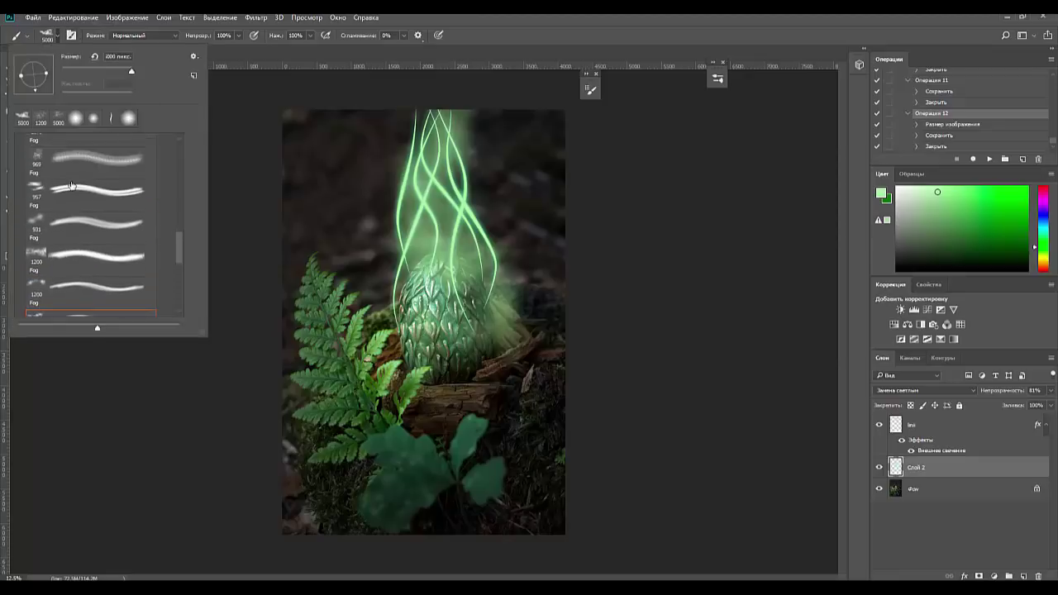
scroll(71, 186, "up", 1)
scroll(71, 186, "up", 1)
scroll(72, 185, "up", 1)
scroll(71, 186, "up", 2)
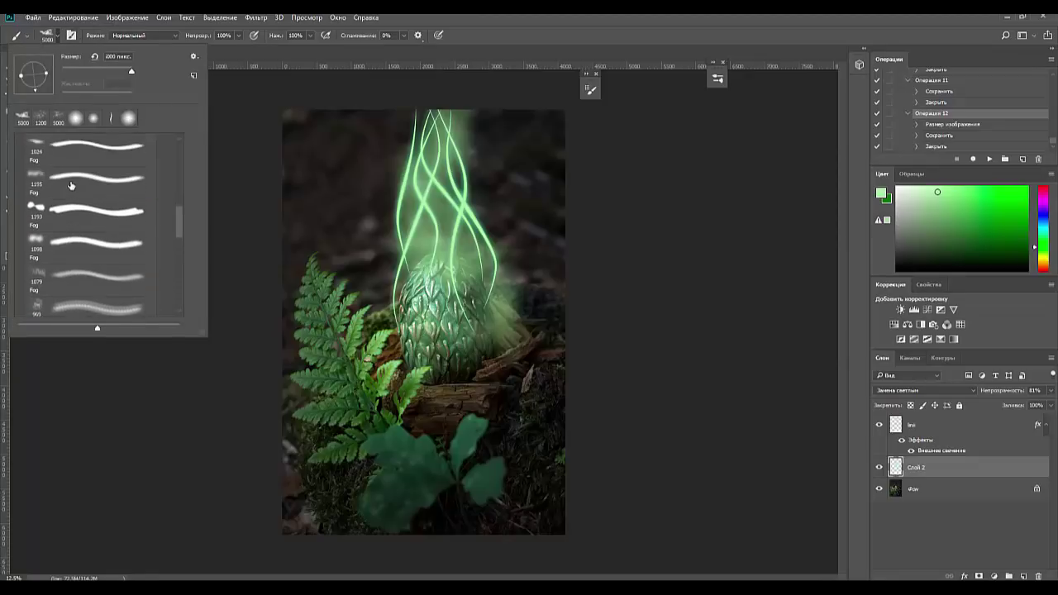
scroll(71, 186, "up", 1)
scroll(67, 187, "up", 1)
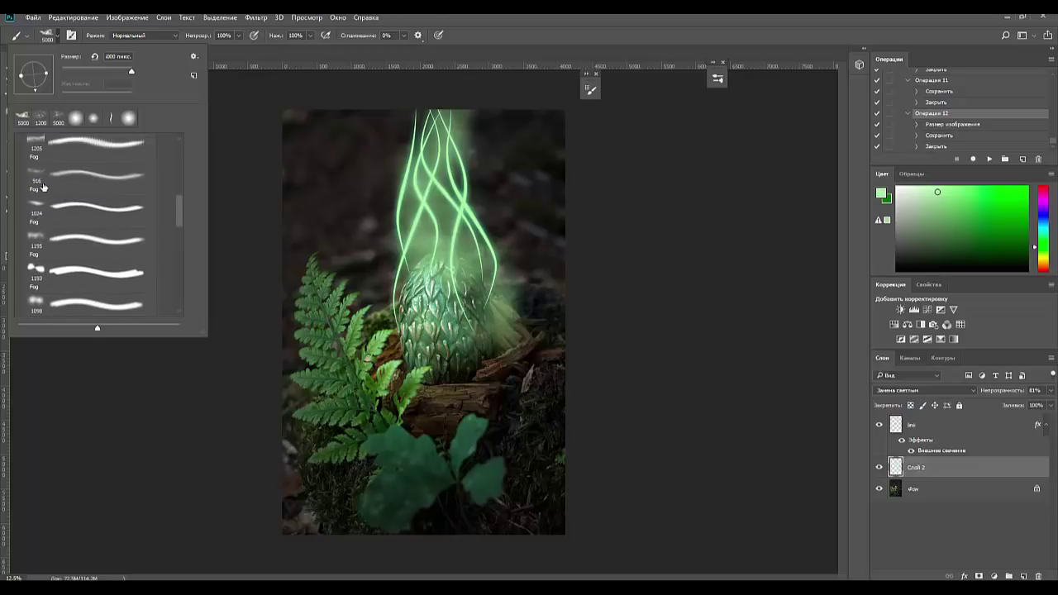
left_click(30, 175)
left_click(364, 224)
Rotate and flatten the brush tip, then paint more green fog along the egg's right side.
right_click(393, 230)
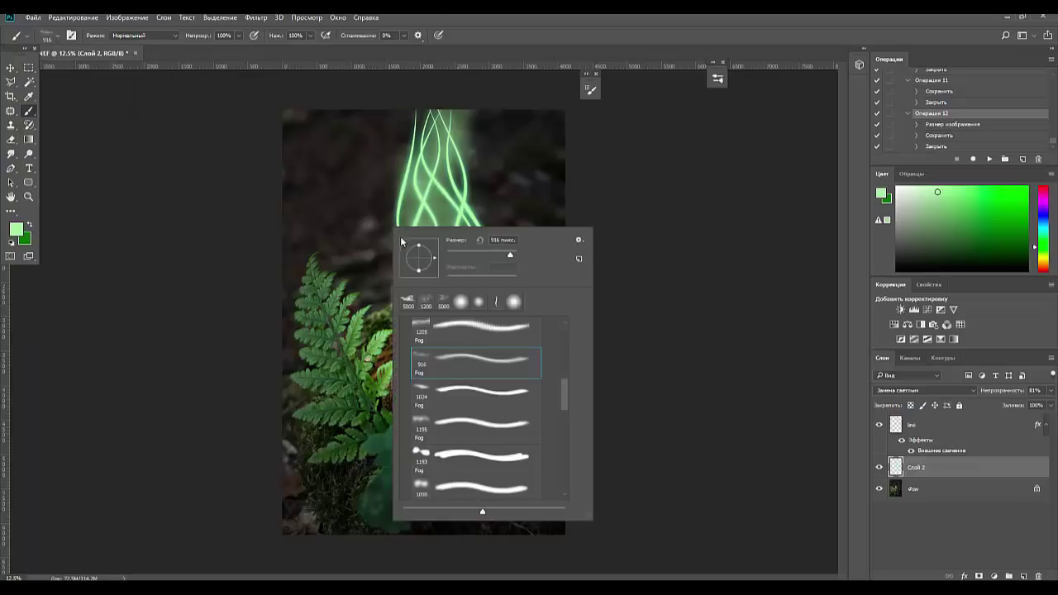
left_click_drag(434, 258, 419, 240)
left_click(418, 200)
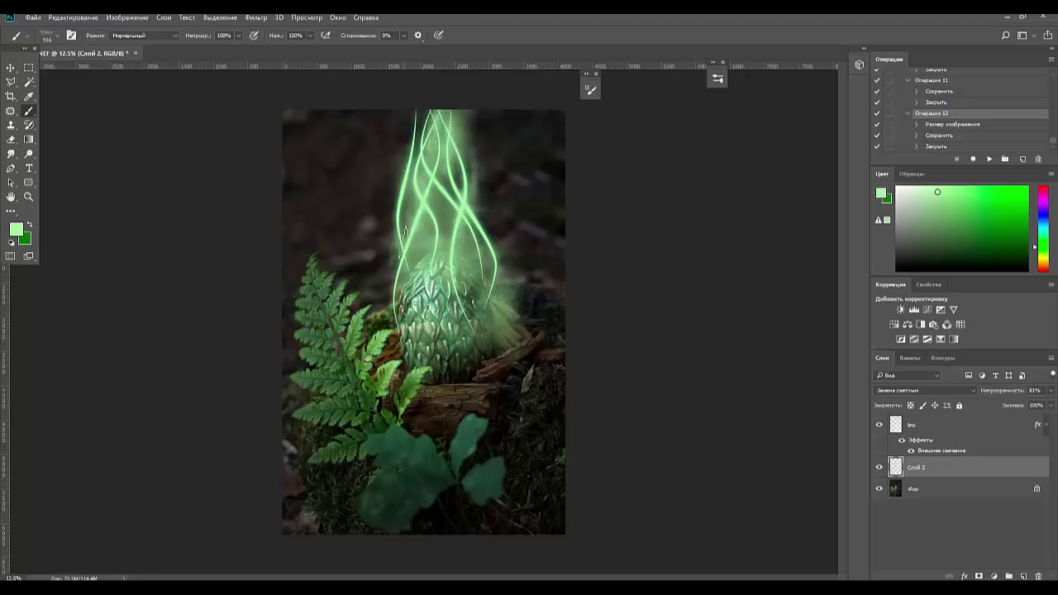
right_click(420, 221)
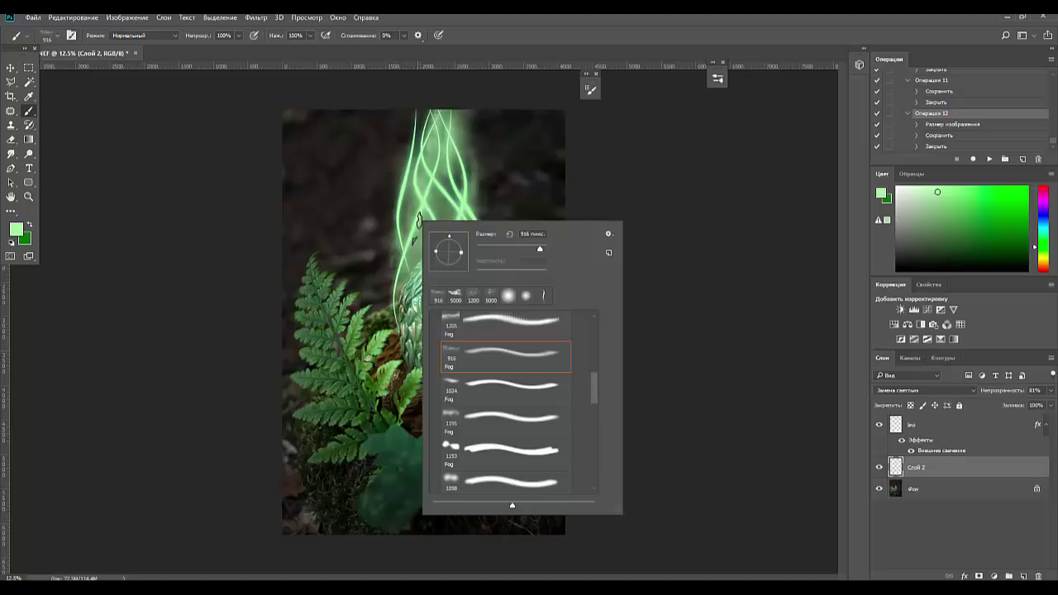
left_click_drag(455, 245, 455, 271)
left_click(396, 244)
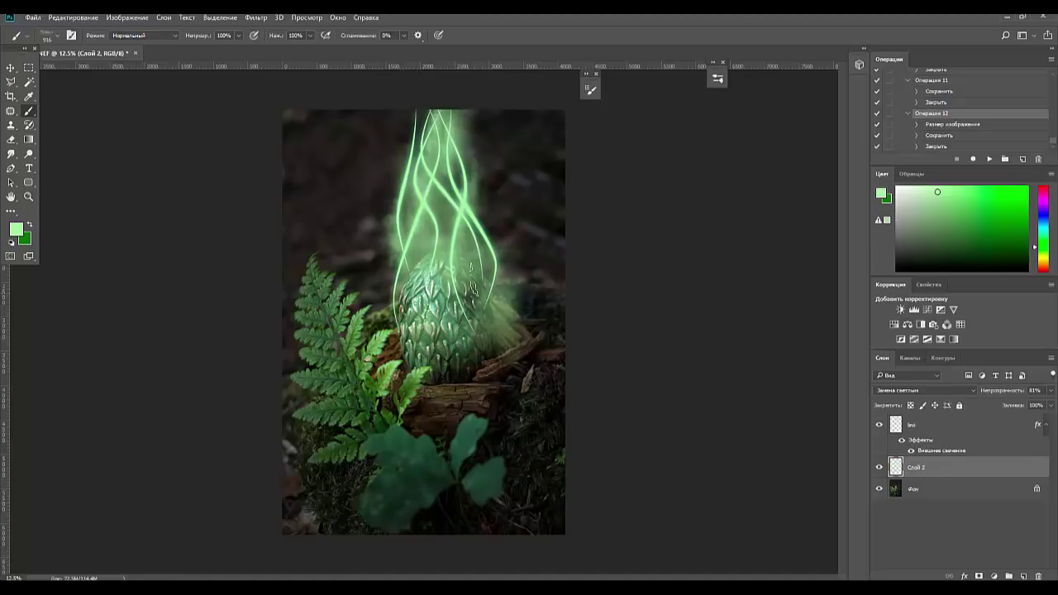
right_click(503, 260)
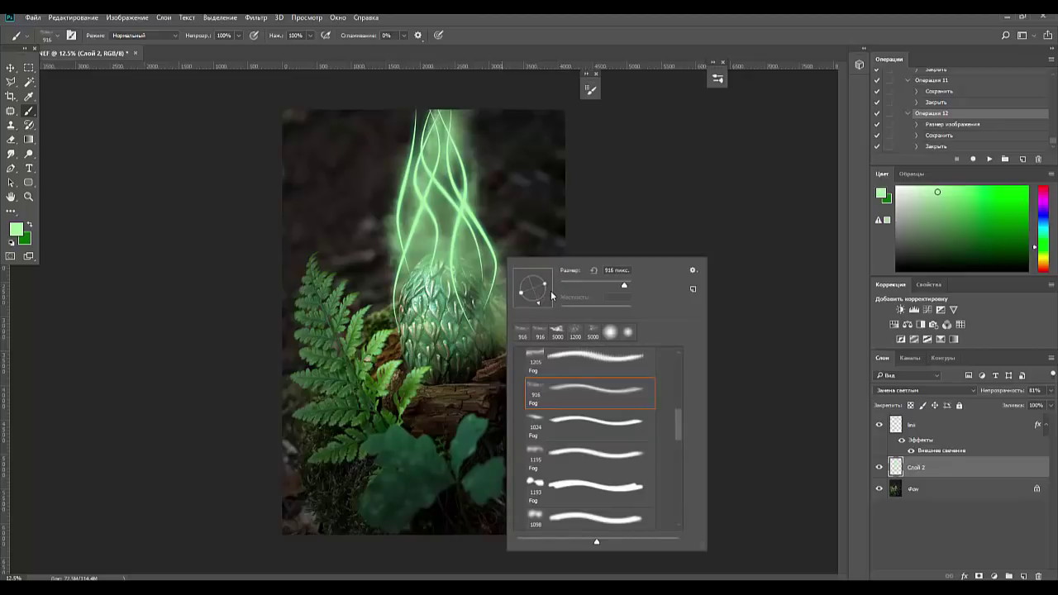
left_click_drag(546, 288, 548, 296)
left_click(485, 222)
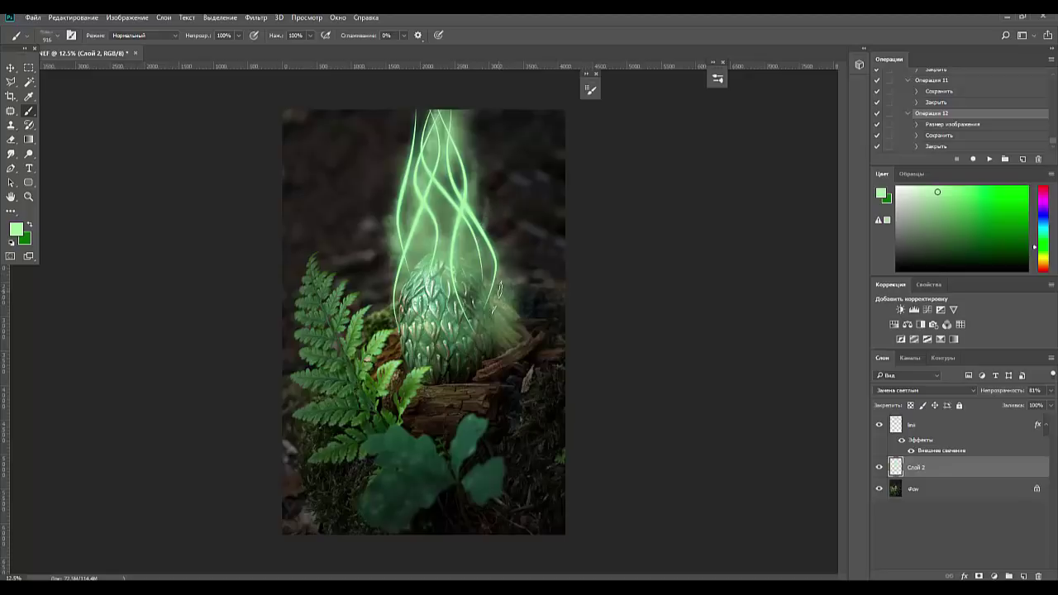
left_click_drag(499, 263, 493, 307)
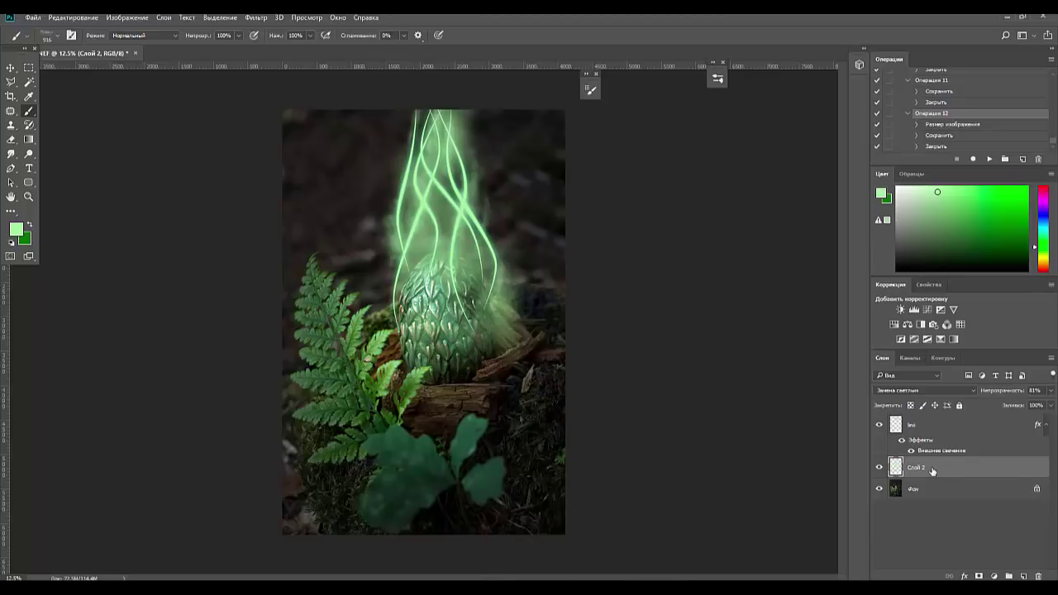
Make the lini strands layer visible again and select it.
left_click(880, 426)
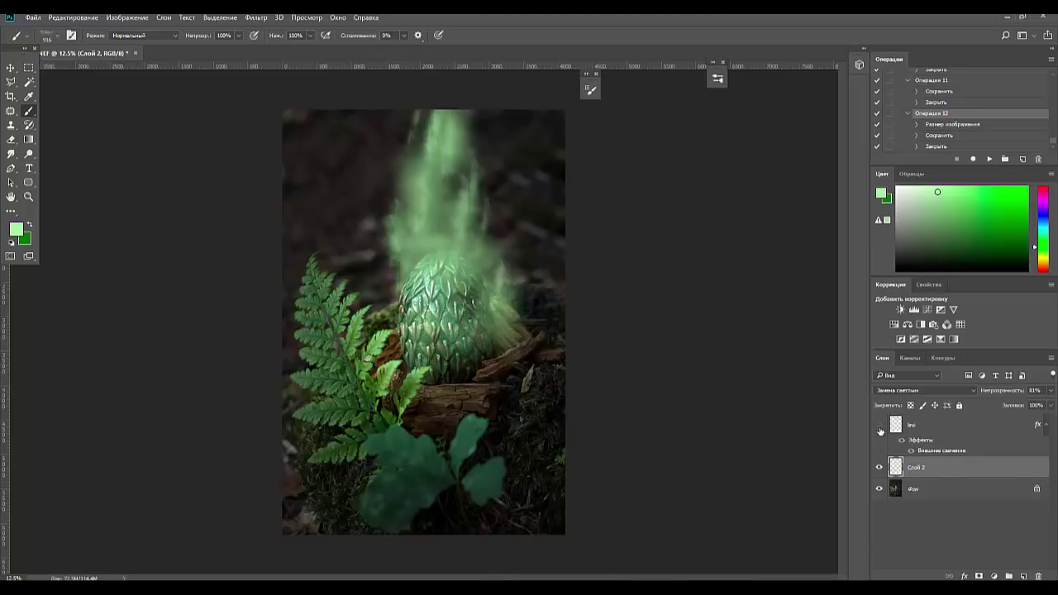
left_click(880, 426)
left_click(935, 430)
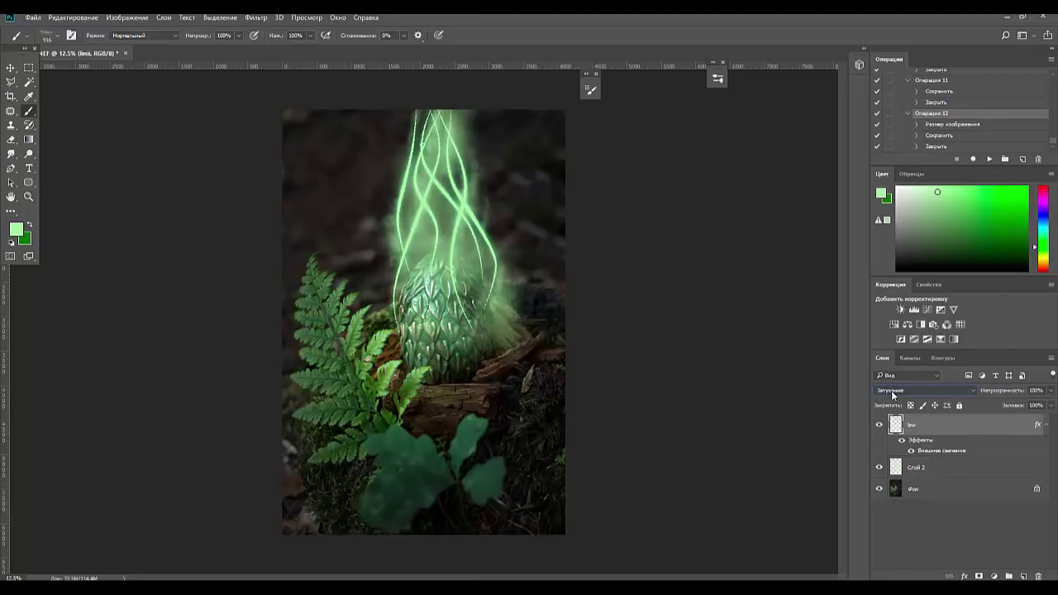
Cycle through blend modes on the lini layer, then set it back to Normal.
scroll(891, 390, "down", 1)
scroll(892, 391, "down", 2)
scroll(891, 391, "down", 2)
scroll(892, 390, "down", 2)
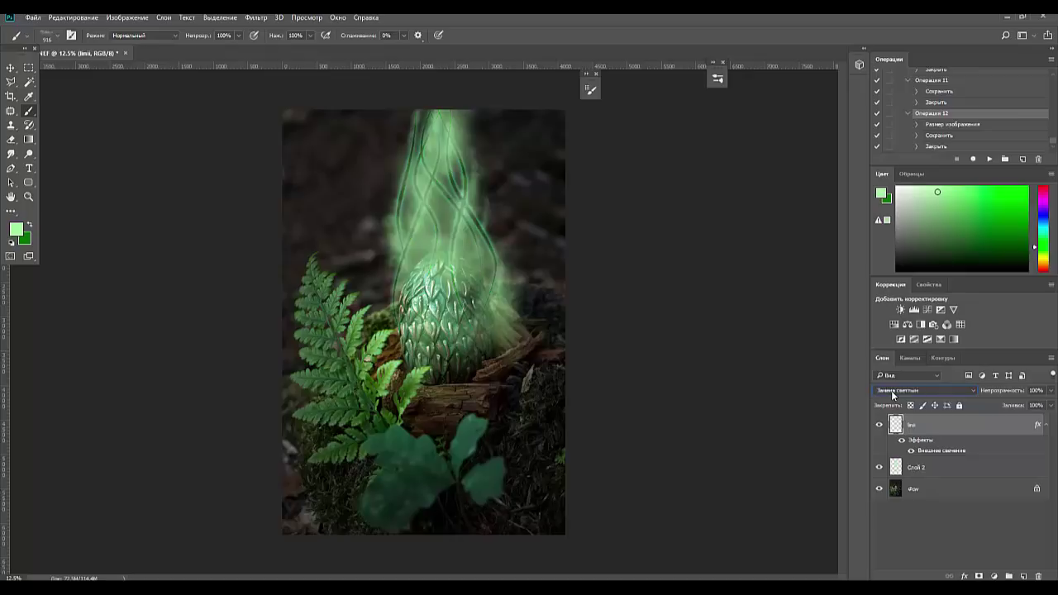
scroll(893, 390, "down", 2)
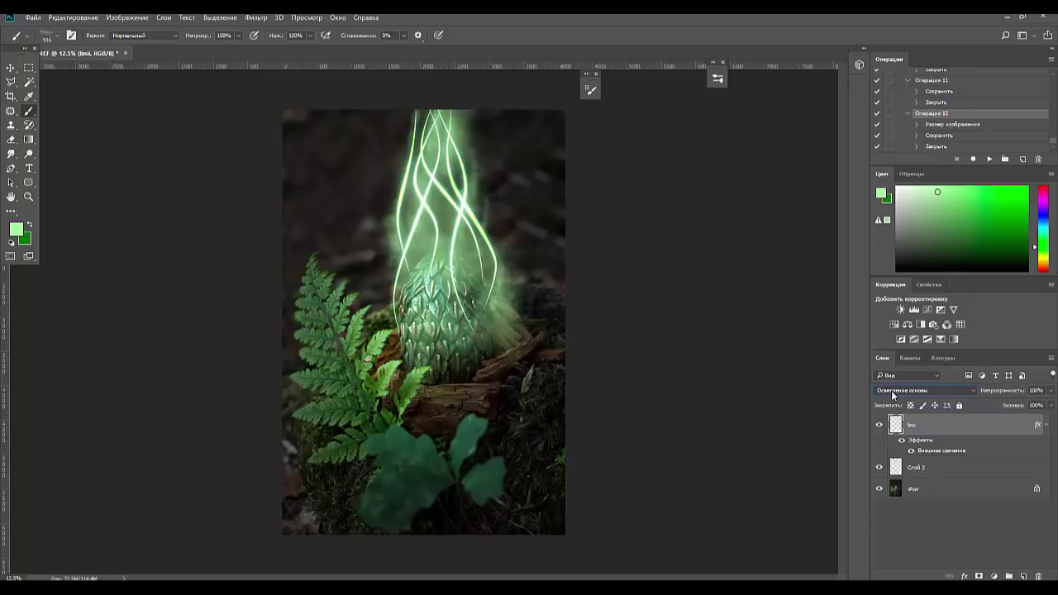
scroll(892, 390, "down", 1)
scroll(892, 391, "down", 1)
scroll(892, 390, "down", 1)
scroll(892, 390, "down", 2)
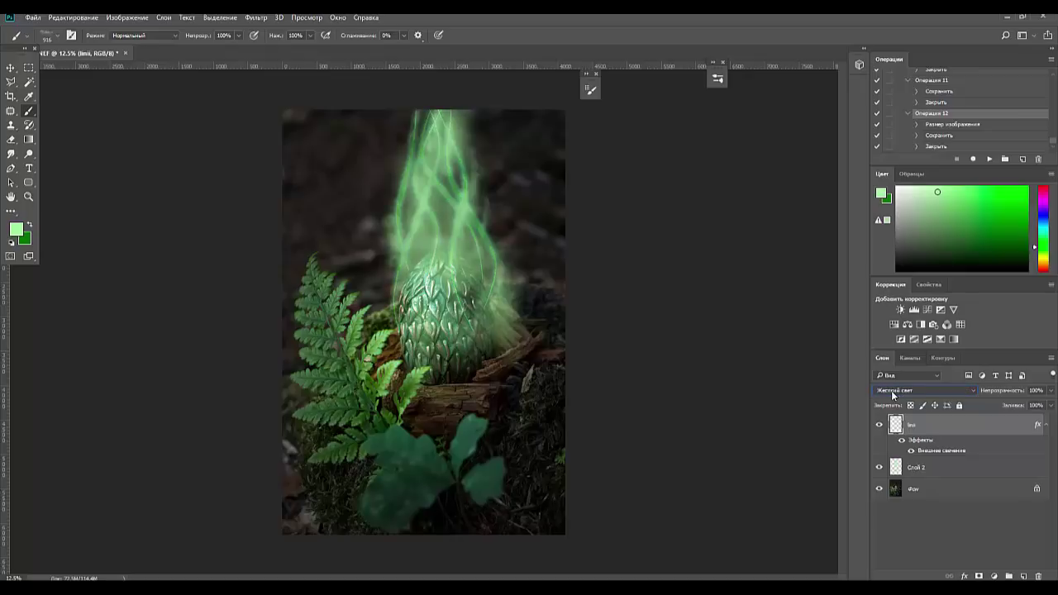
scroll(892, 390, "down", 1)
scroll(892, 391, "down", 1)
scroll(892, 390, "down", 1)
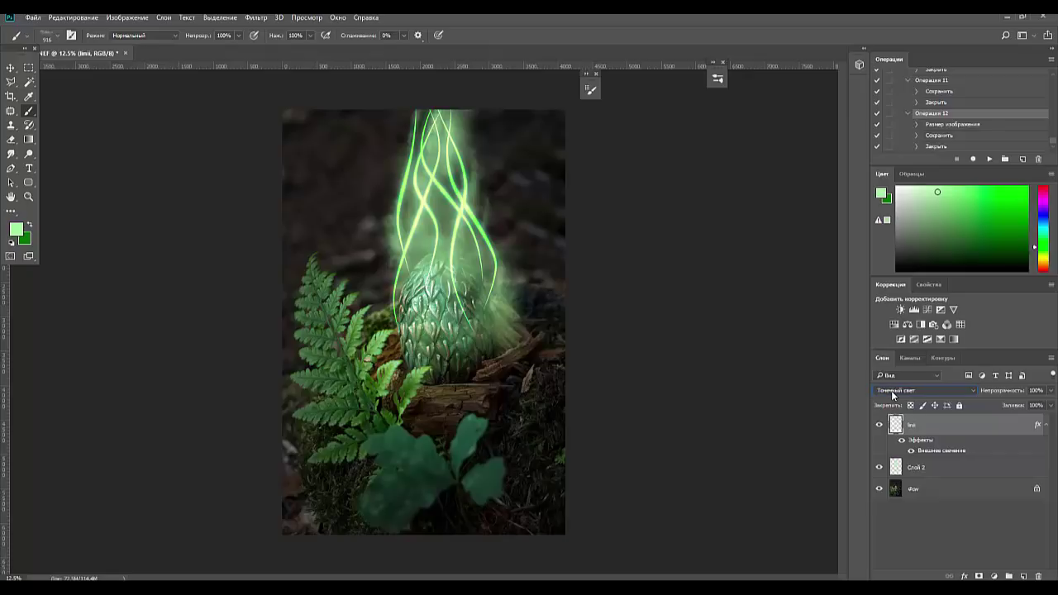
scroll(892, 391, "down", 1)
scroll(893, 391, "down", 2)
scroll(892, 391, "down", 1)
scroll(892, 391, "down", 3)
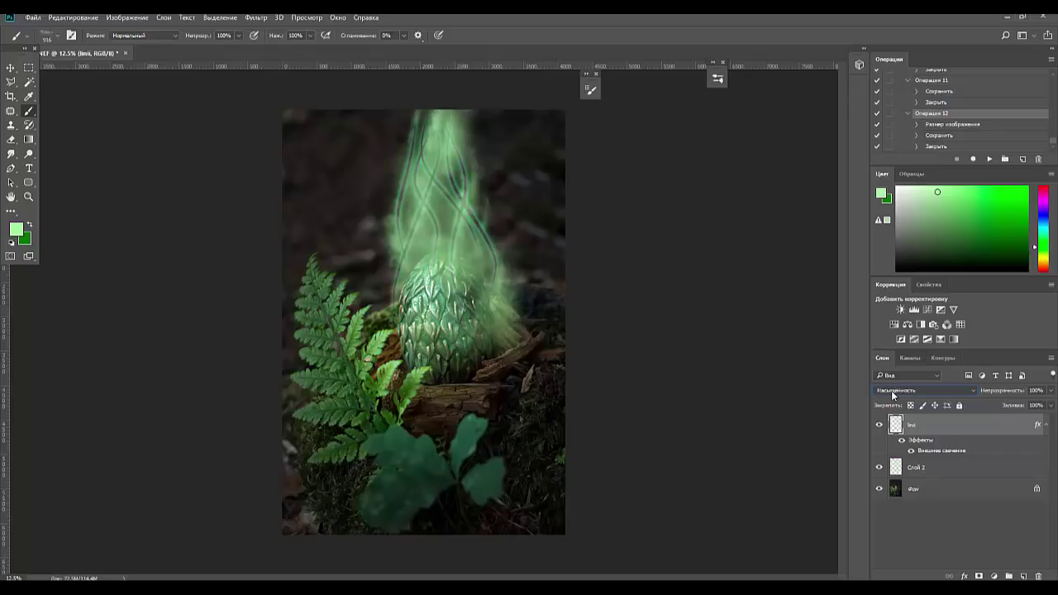
scroll(892, 391, "down", 1)
left_click(892, 392)
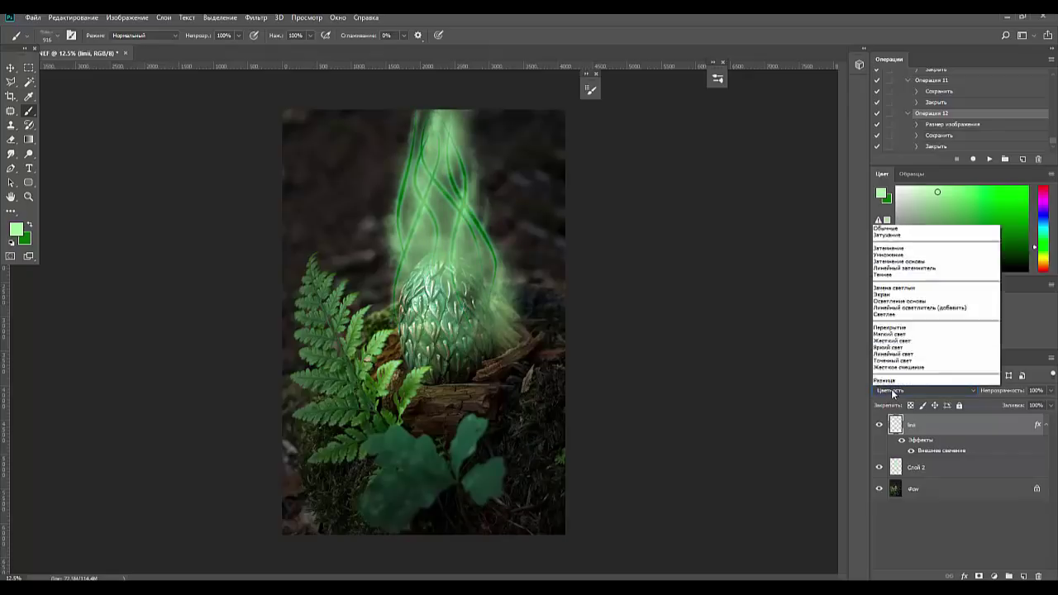
left_click(889, 177)
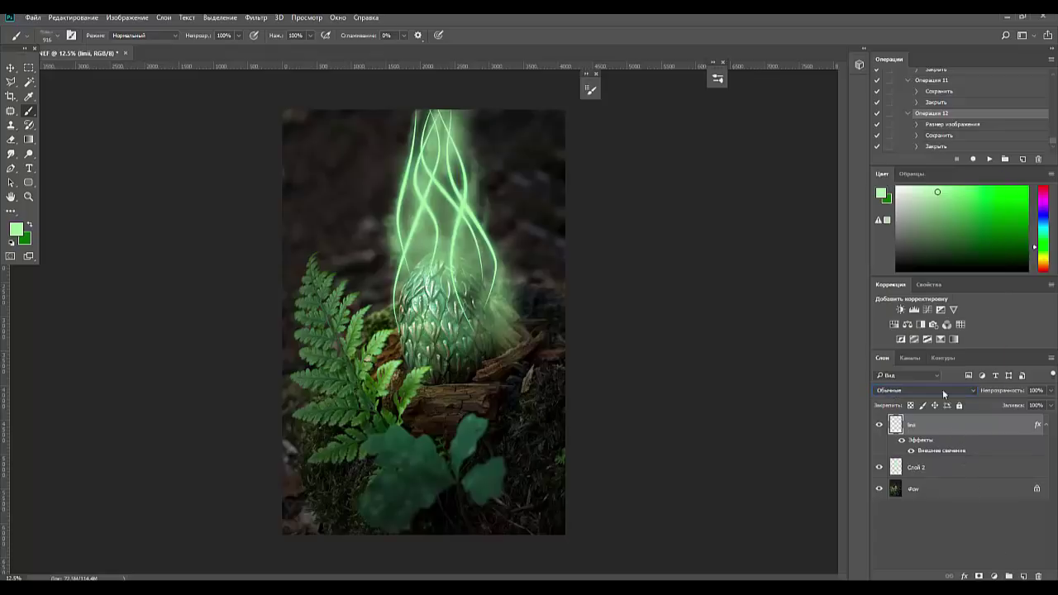
Add a Levels layer clipped to lini, pulling the white point left to brighten the strands.
left_click(914, 310)
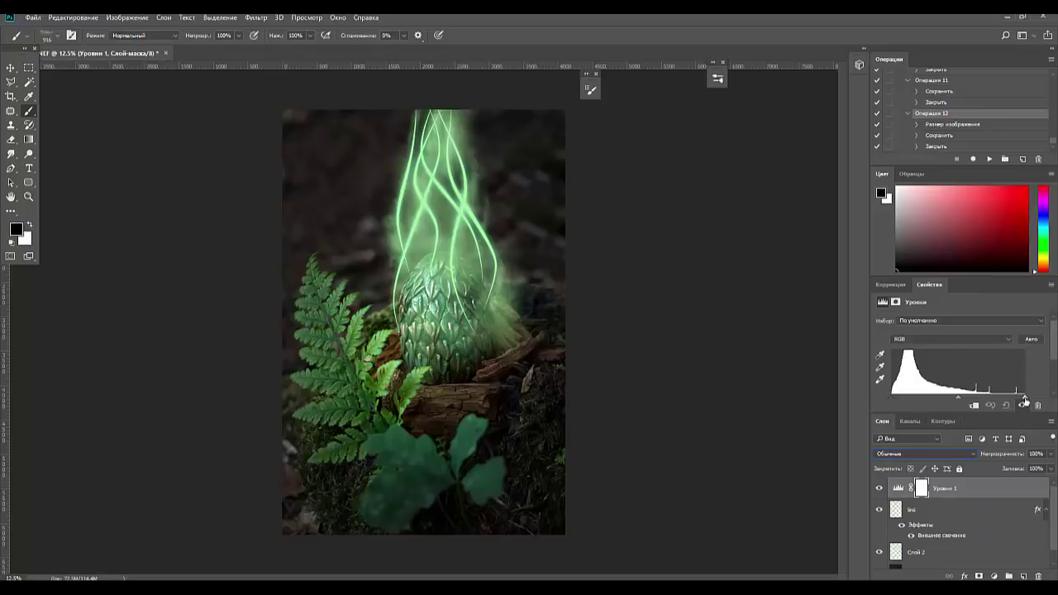
left_click_drag(1025, 397, 1008, 398)
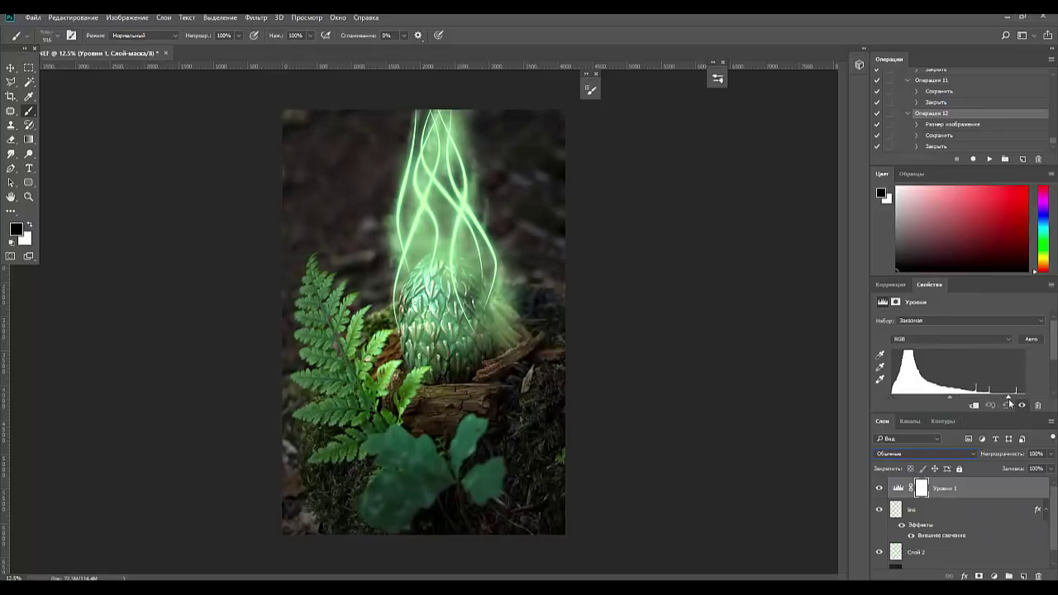
left_click(975, 406)
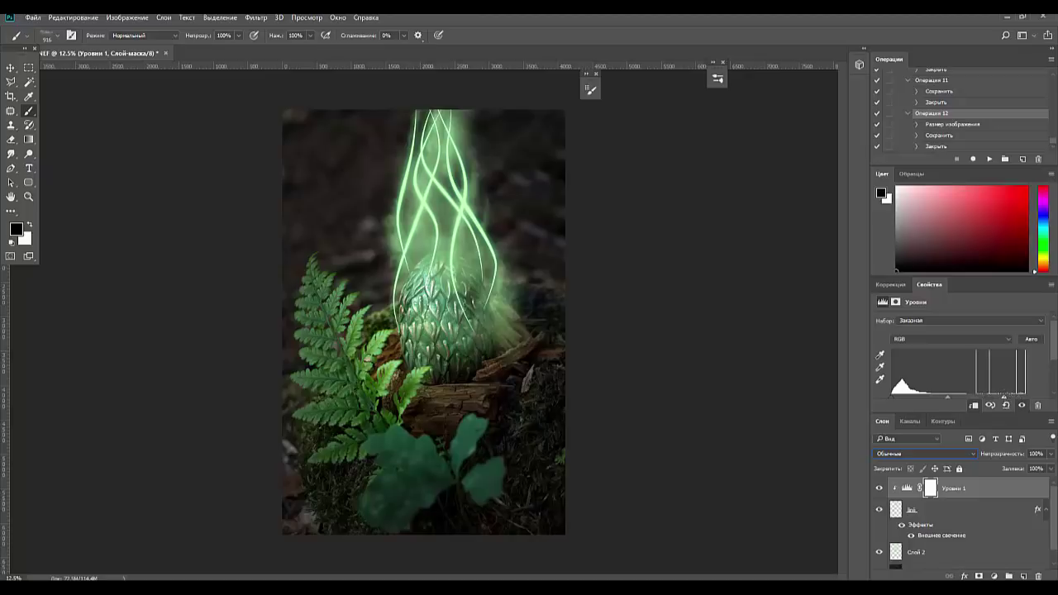
left_click(965, 493)
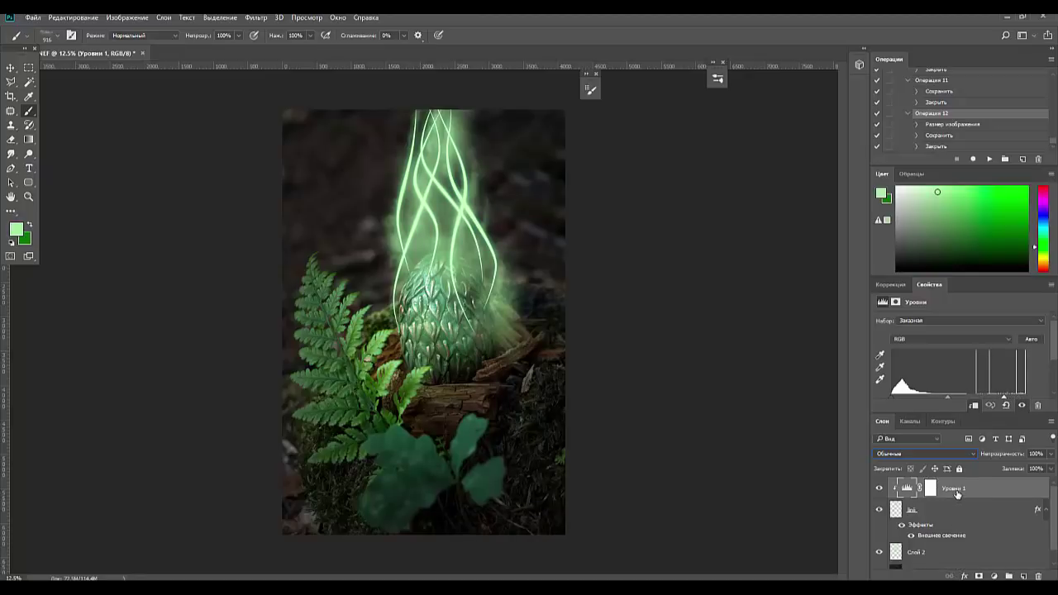
scroll(948, 555, "down", 1)
Duplicate the Фон background layer, move the copy to the top, and hide it.
left_click(949, 561)
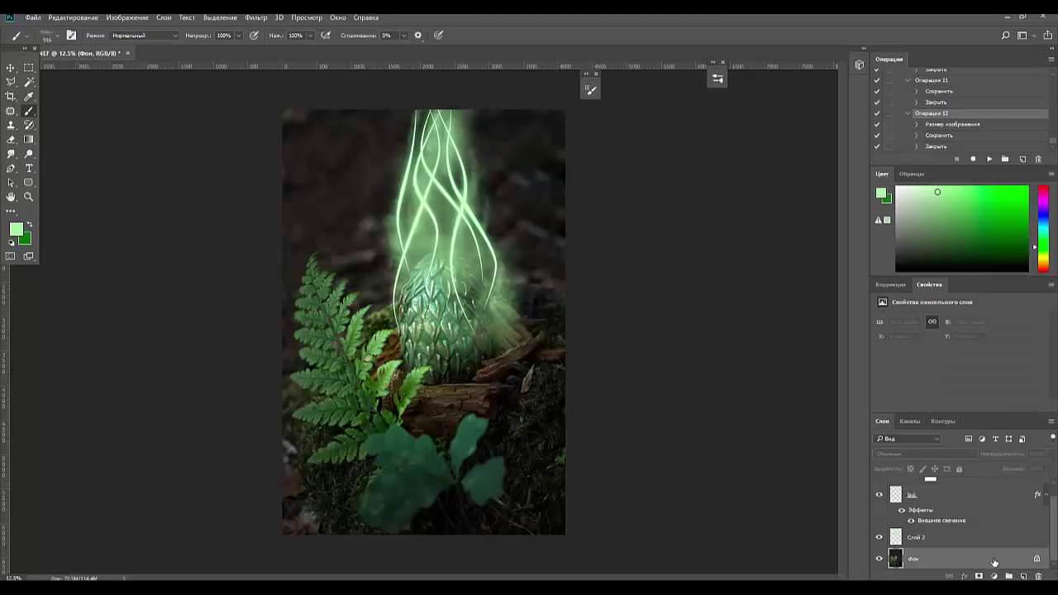
left_click_drag(995, 563, 1024, 576)
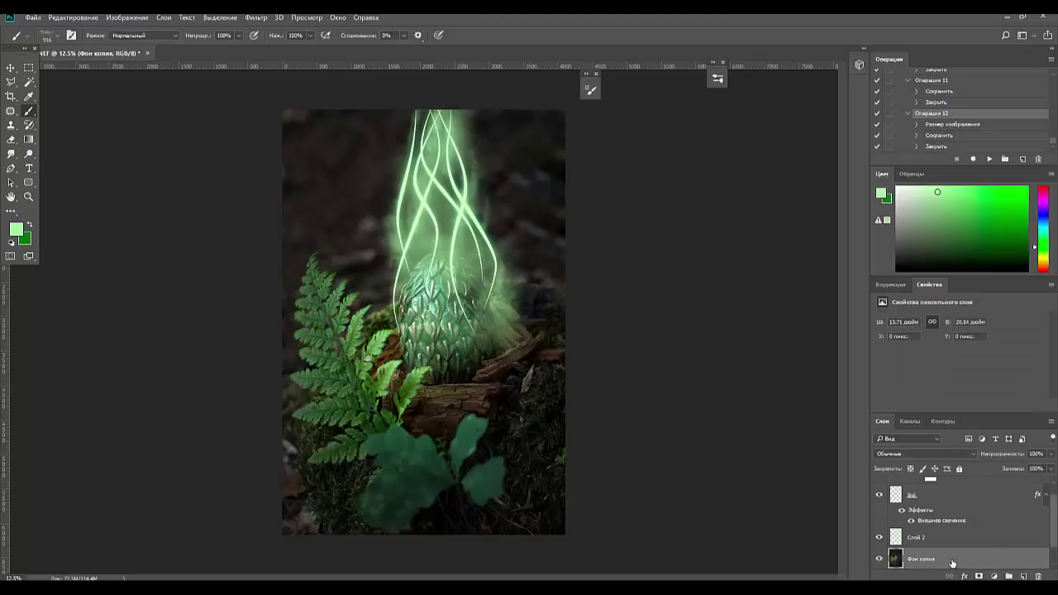
mouse_move(952, 563)
left_mouse_down()
mouse_move(950, 471)
mouse_move(957, 502)
mouse_move(955, 490)
left_mouse_up()
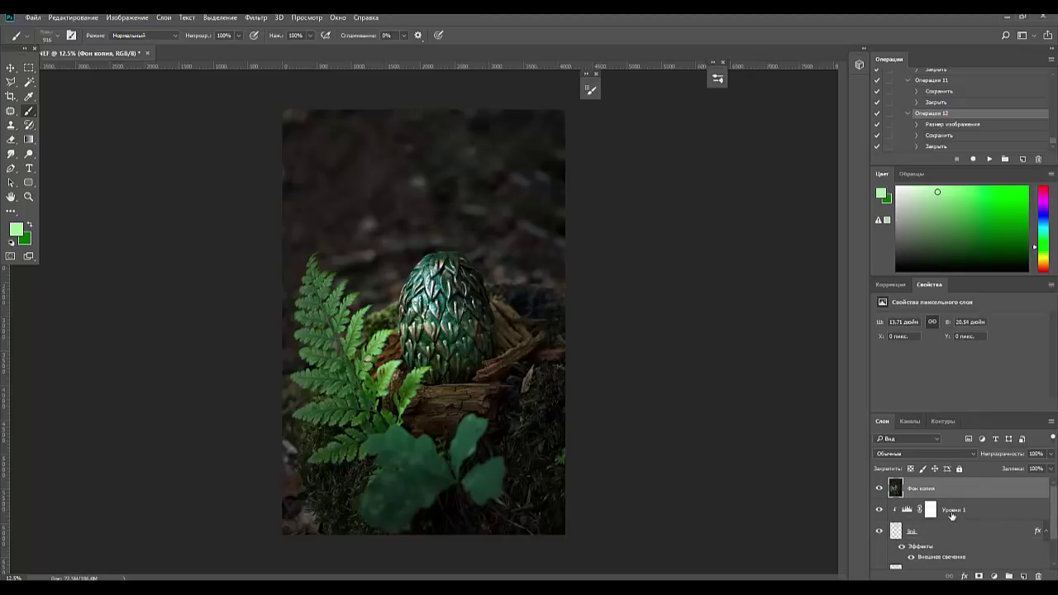
left_click(879, 488)
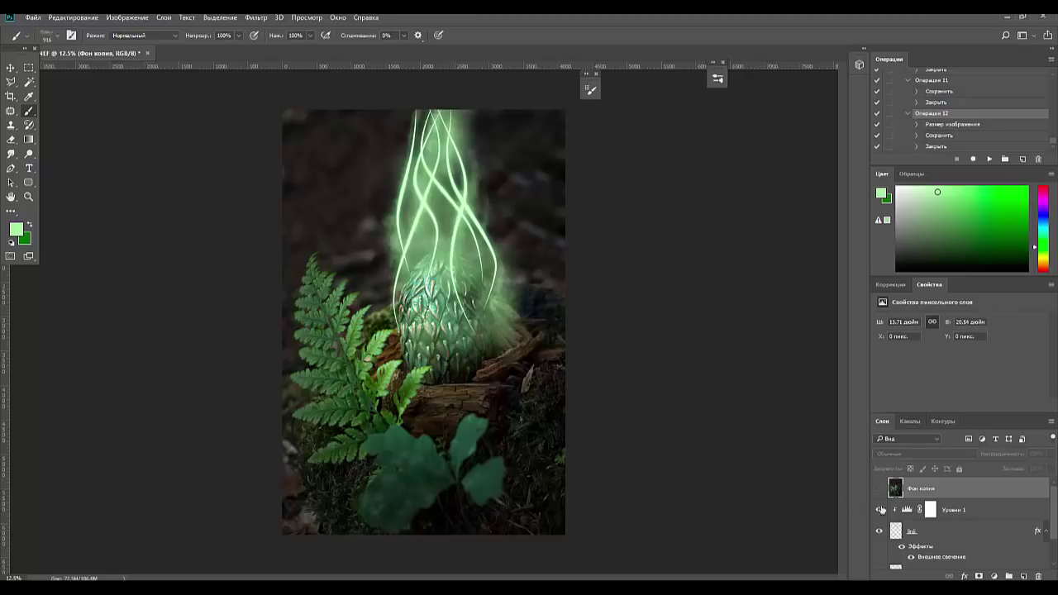
Merge all layers from the Levels adjustment down to Фон into one layer.
left_click(979, 510)
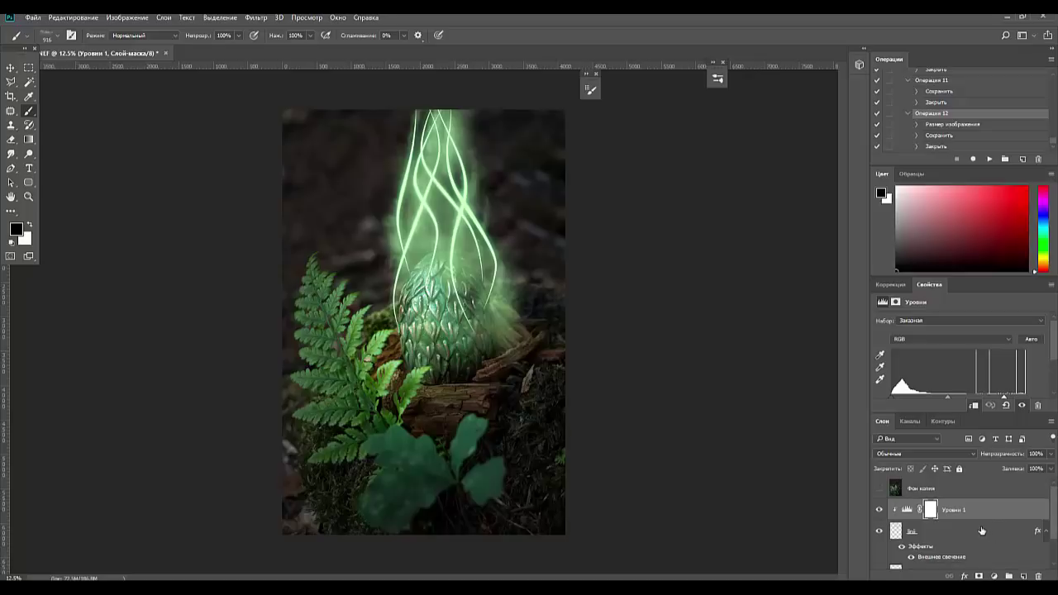
key("ctrl+2")
scroll(975, 529, "down", 1)
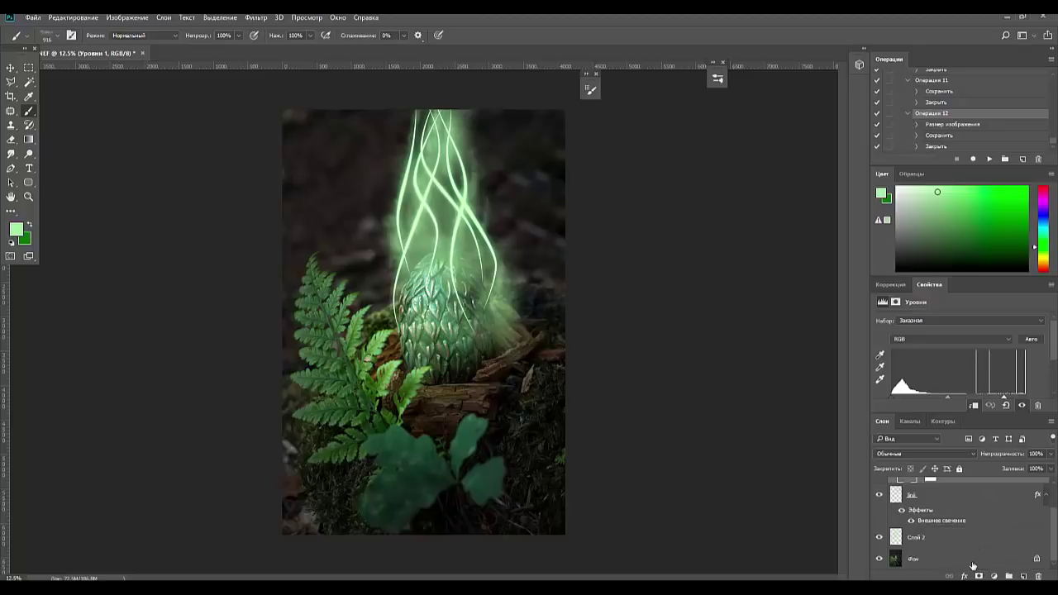
left_click(973, 565, "shift")
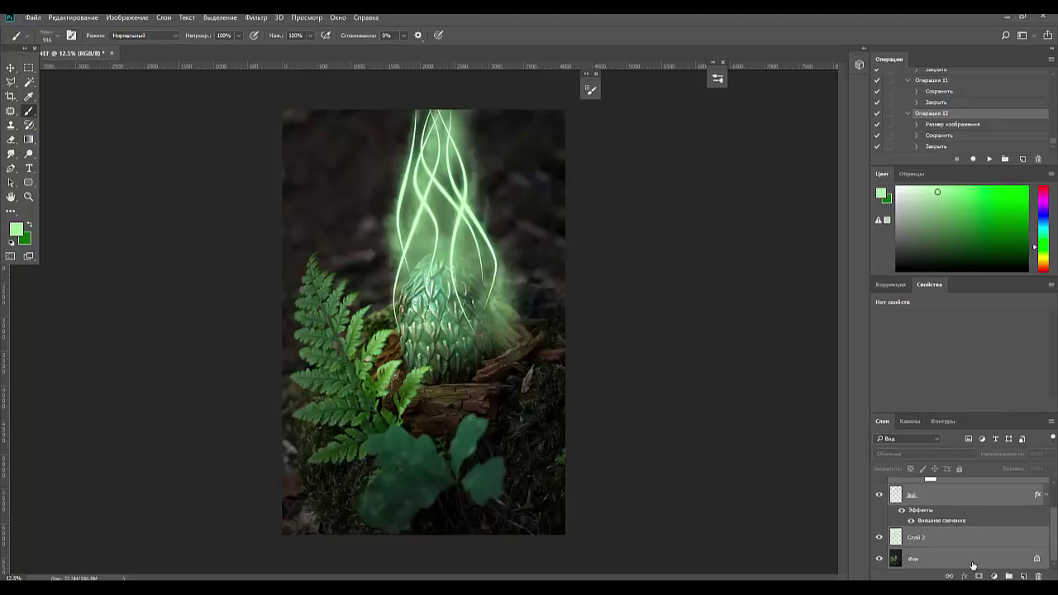
key("ctrl+e")
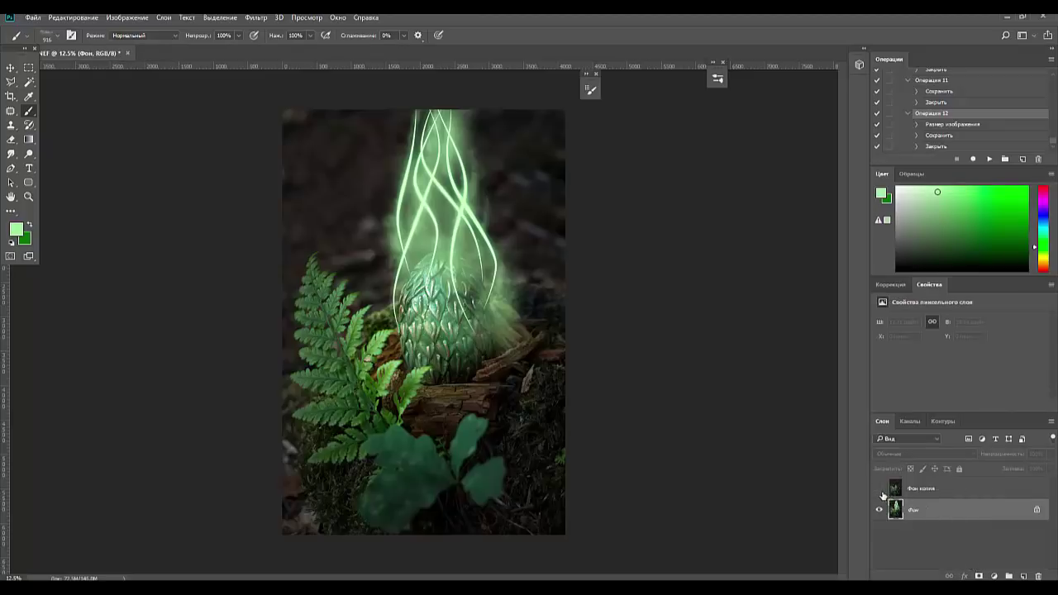
Unlock the merged layer as Слой 0, move Фон копия beneath it, and add a layer mask.
left_click(879, 489)
left_click(880, 493)
left_click(957, 494)
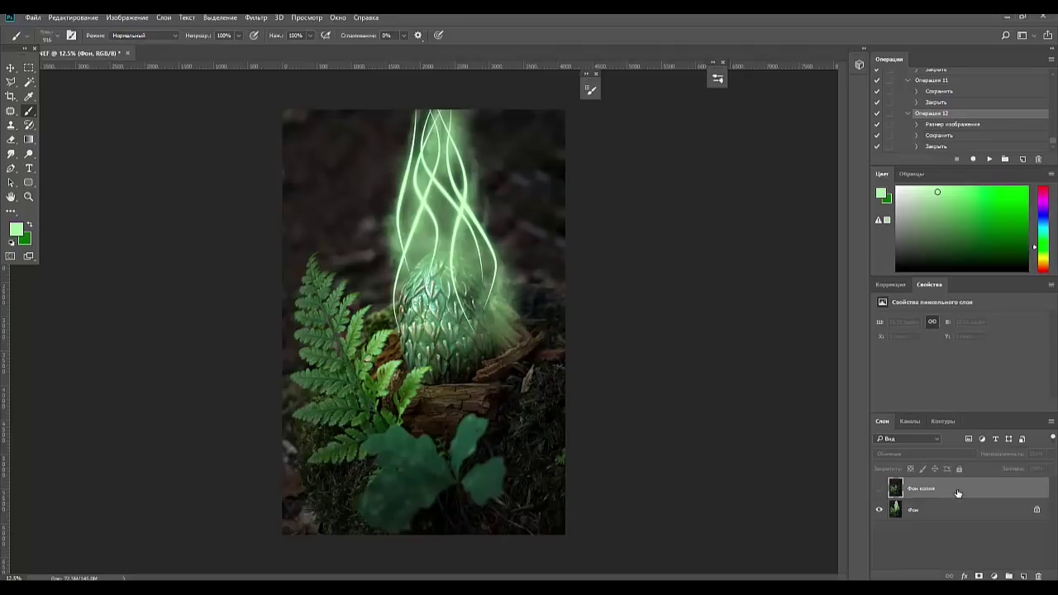
left_click(880, 490)
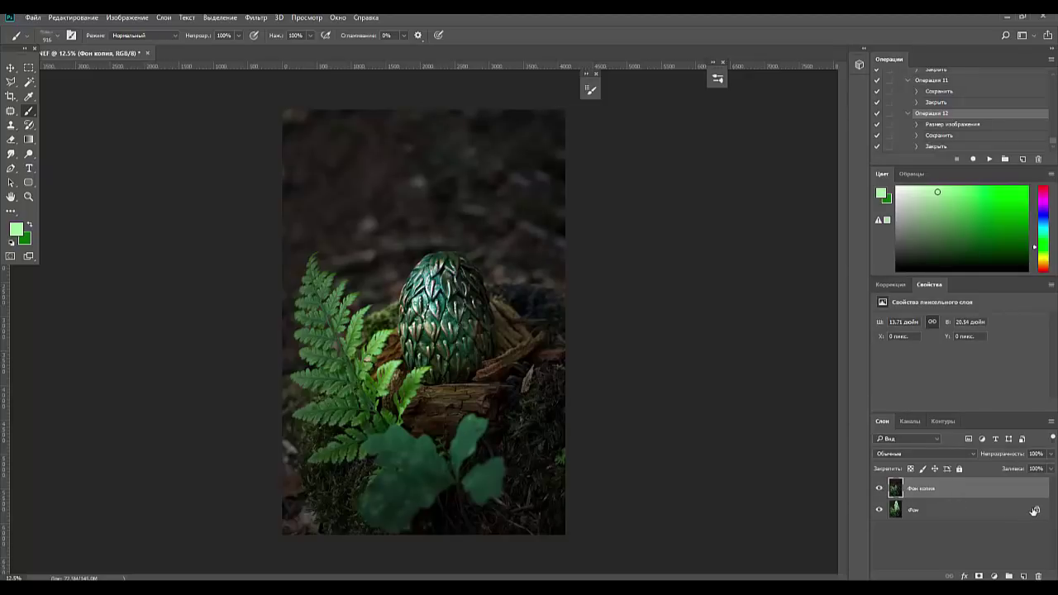
left_click_drag(1037, 511, 1039, 576)
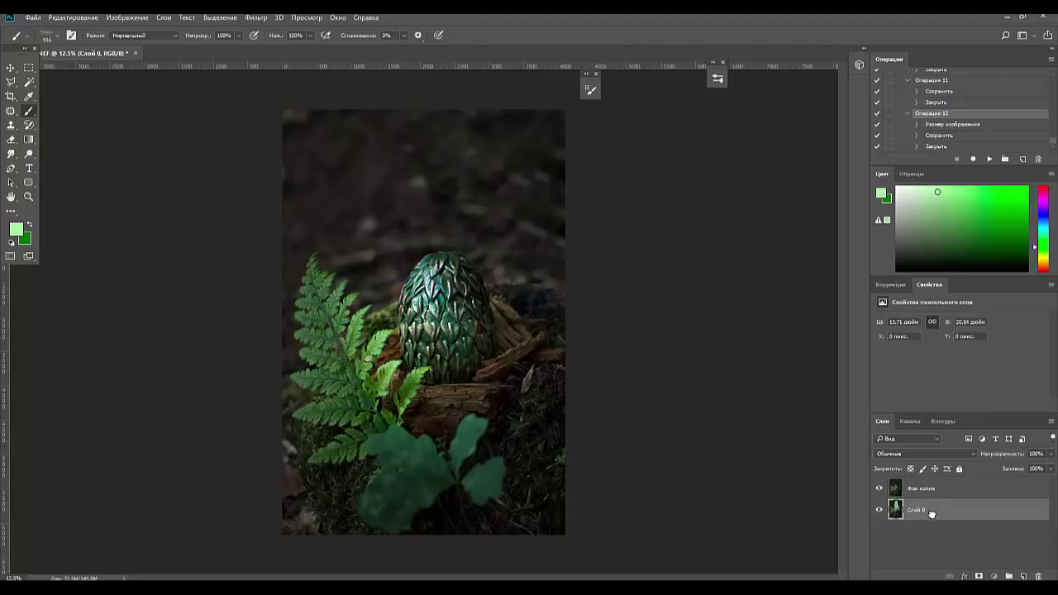
left_click_drag(933, 490, 931, 516)
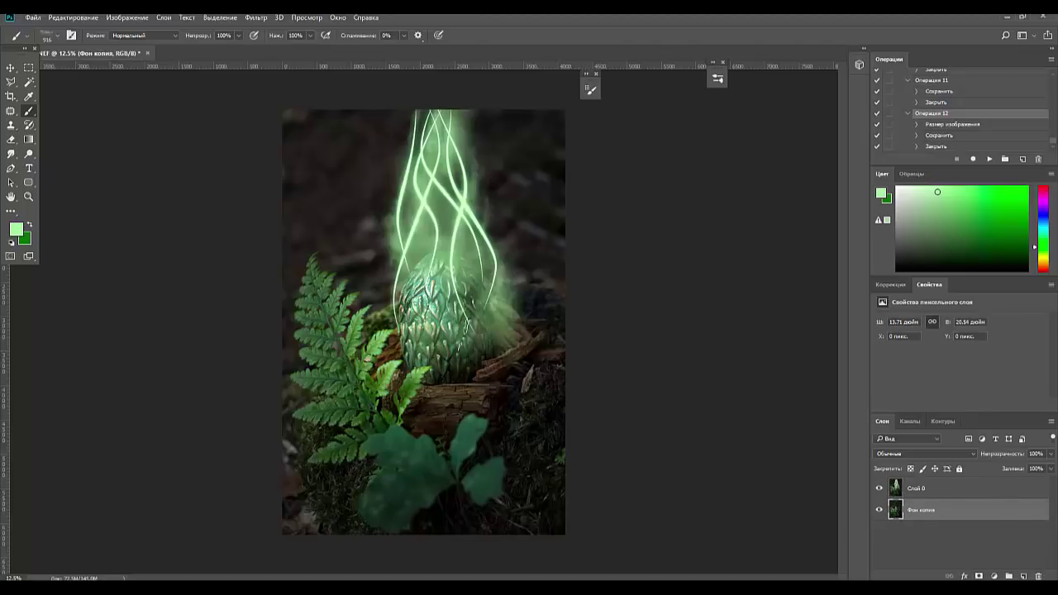
left_click(945, 489)
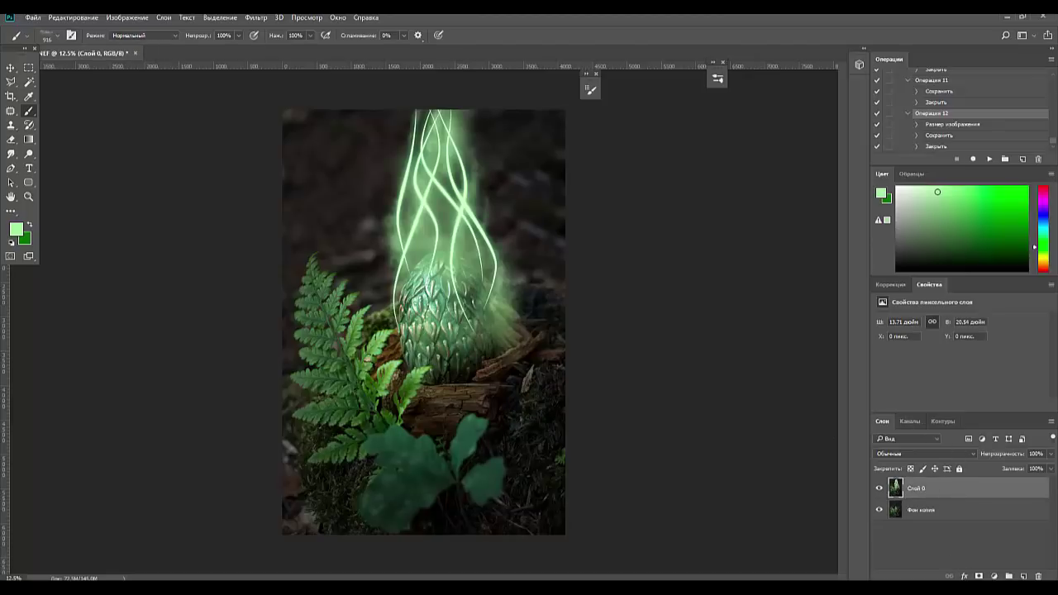
left_click(979, 576)
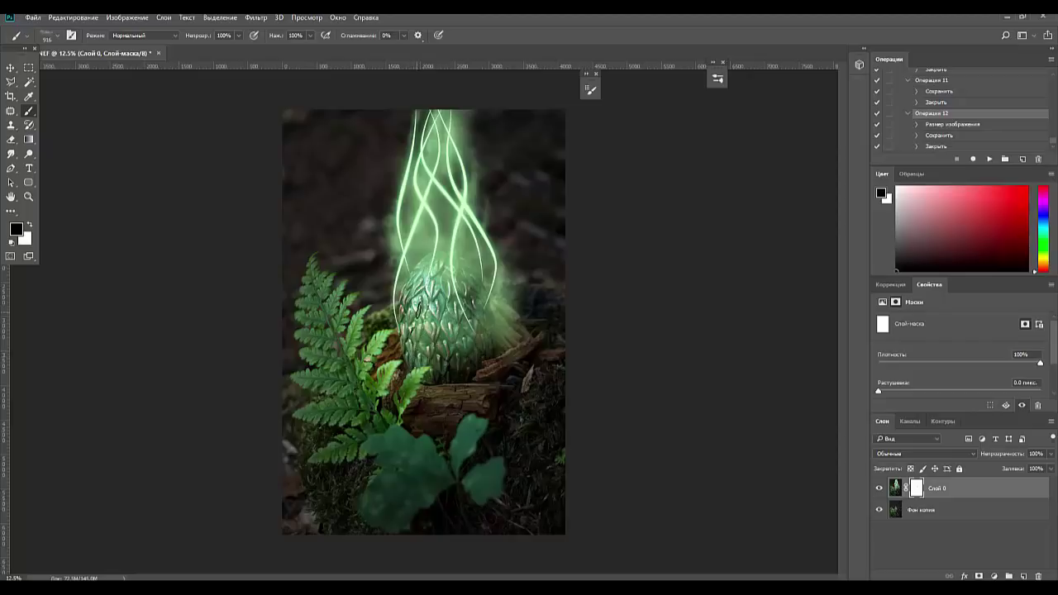
Paint black over the egg on the mask, then switch to the 1200 Fog brush with a rotated angle.
mouse_move(418, 313)
left_mouse_down()
mouse_move(446, 298)
mouse_move(464, 318)
mouse_move(438, 335)
left_mouse_up()
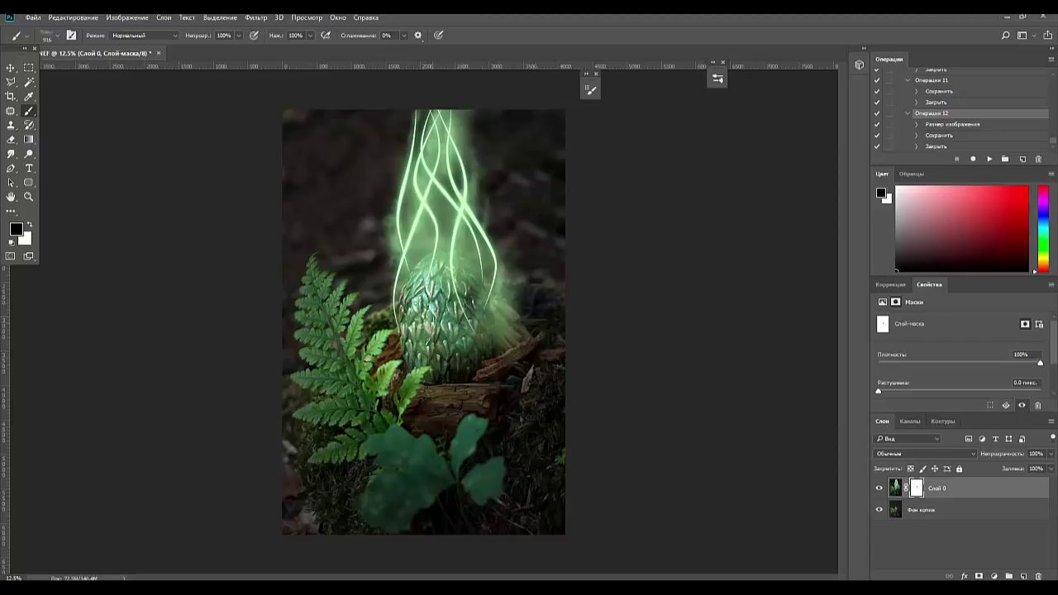
left_click(58, 37)
scroll(86, 178, "down", 3)
scroll(74, 181, "down", 2)
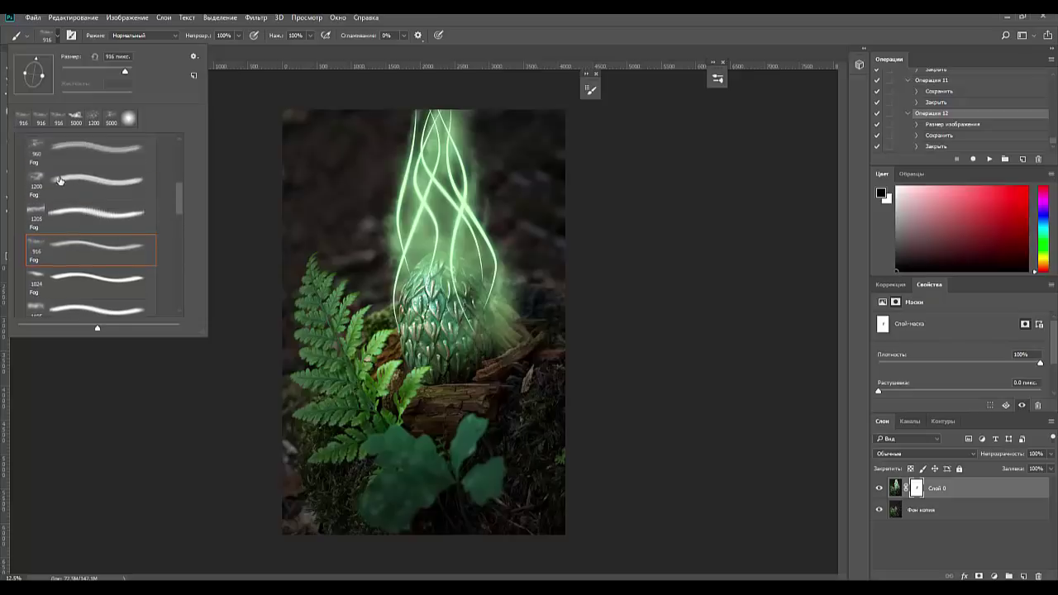
left_click(59, 180)
left_click(424, 315)
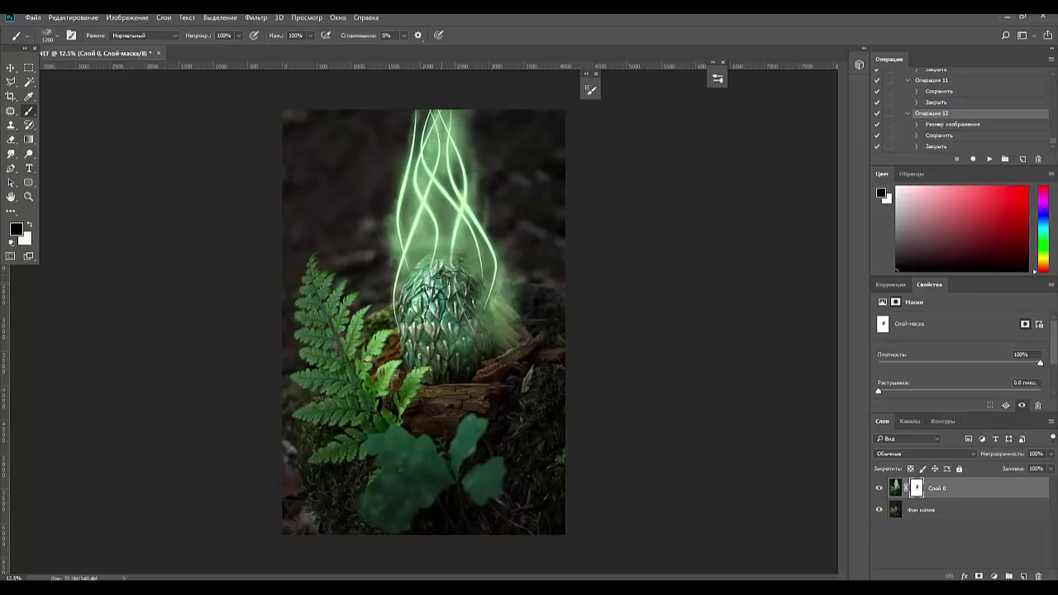
right_click(449, 293)
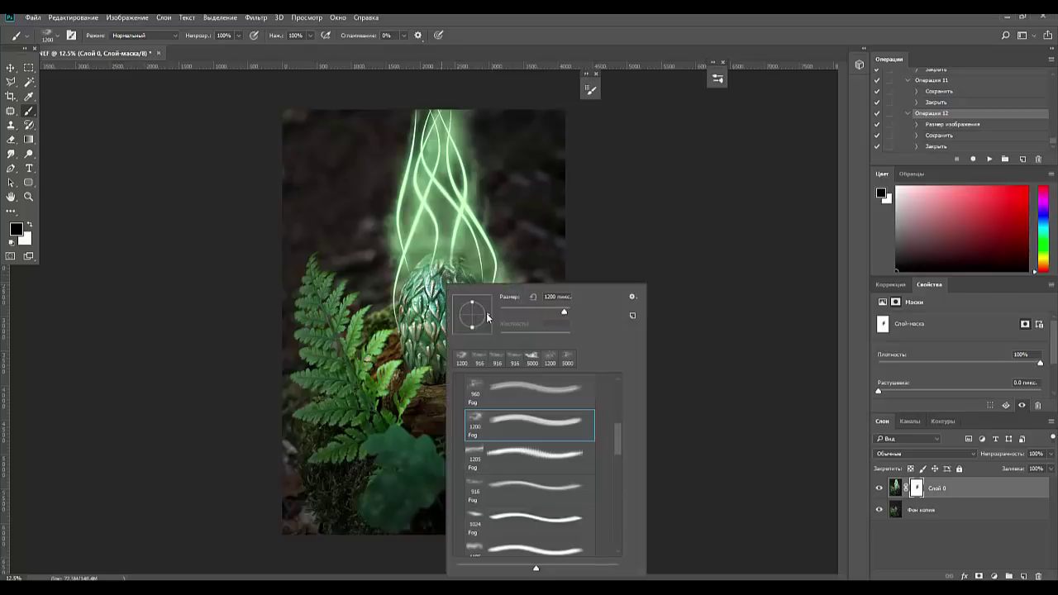
mouse_move(488, 317)
left_mouse_down()
mouse_move(459, 313)
mouse_move(480, 313)
mouse_move(472, 329)
left_mouse_up()
left_click(419, 294)
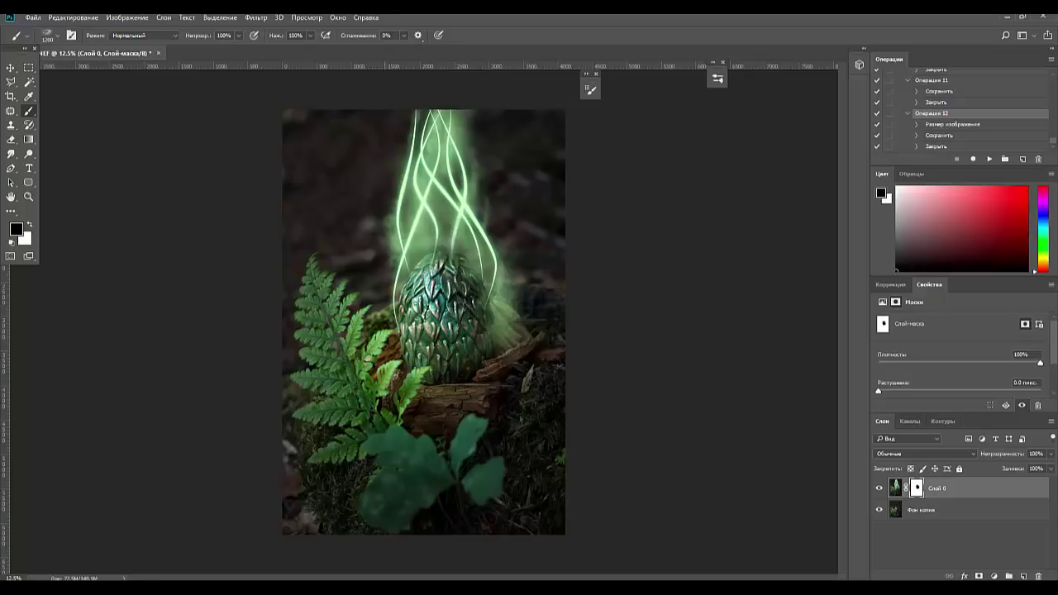
Mask more glow away around the egg, then zoom back in to 16.7%.
key("ctrl+minus")
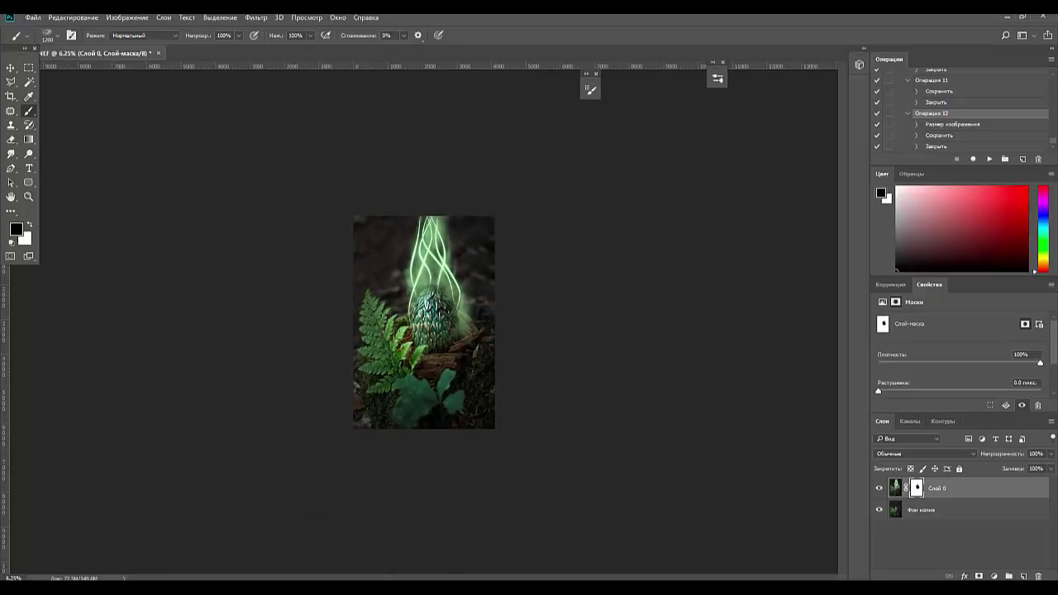
left_click_drag(465, 335, 462, 340)
key("ctrl+plus")
key("ctrl+plus")
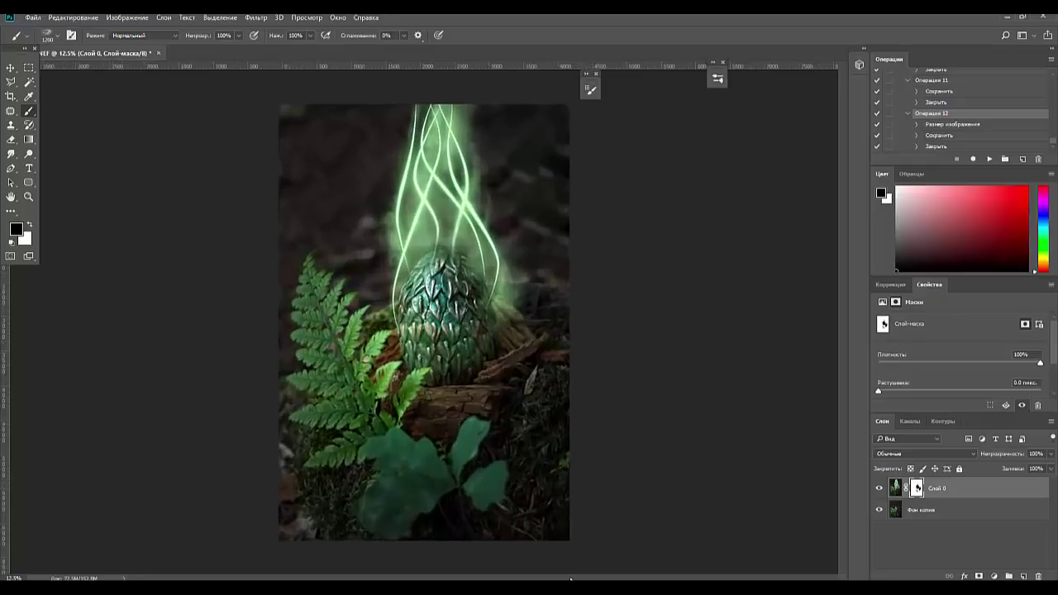
key("ctrl+plus")
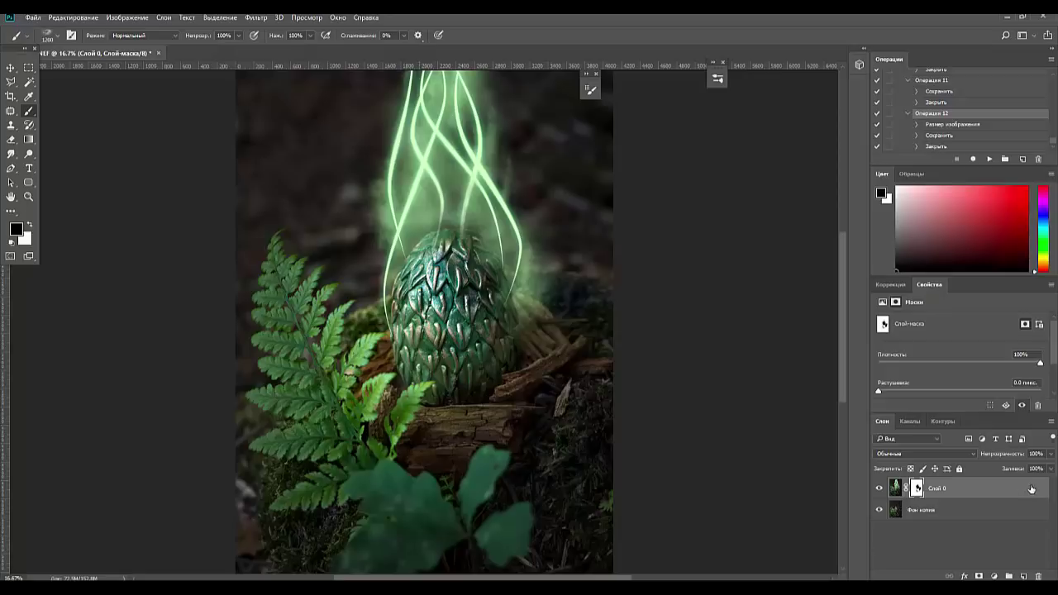
Stamp all visible layers into a new layer and shrink the Fog brush to 180 px.
left_click(972, 505)
key("ctrl+shift+alt+e")
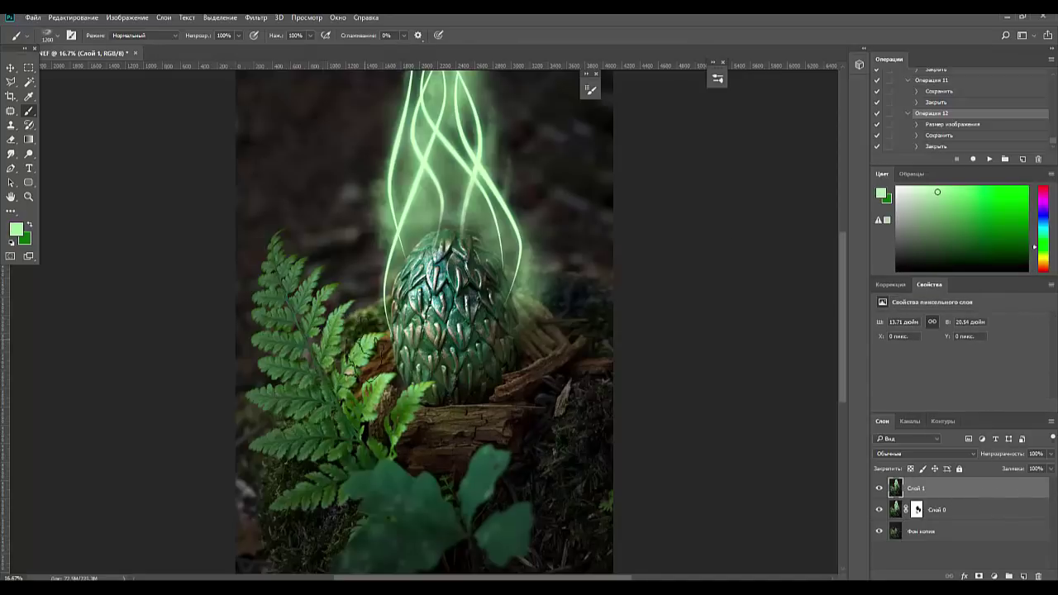
right_click(506, 430)
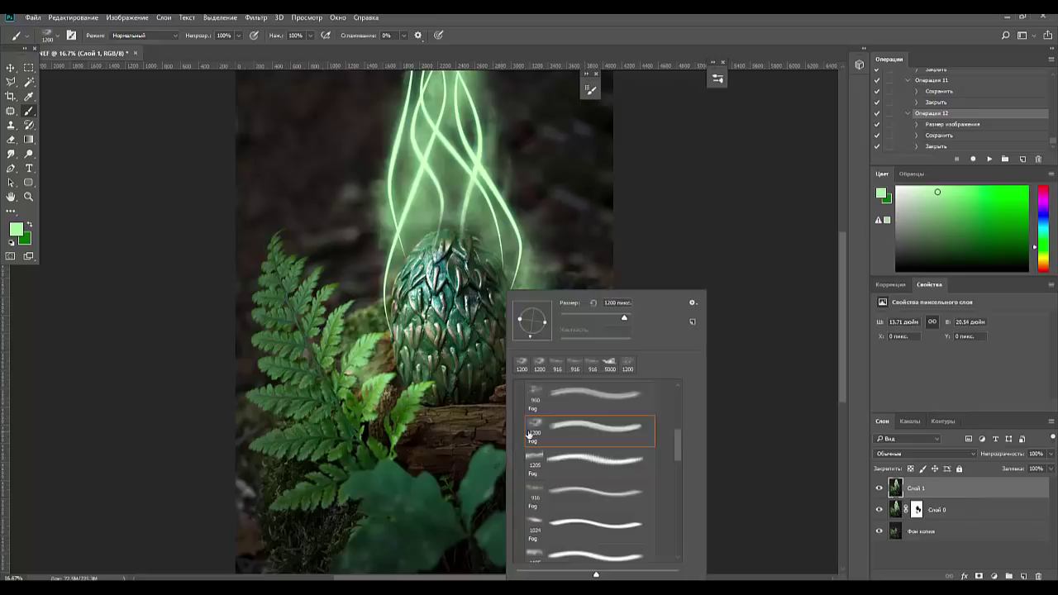
left_click_drag(623, 324, 612, 321)
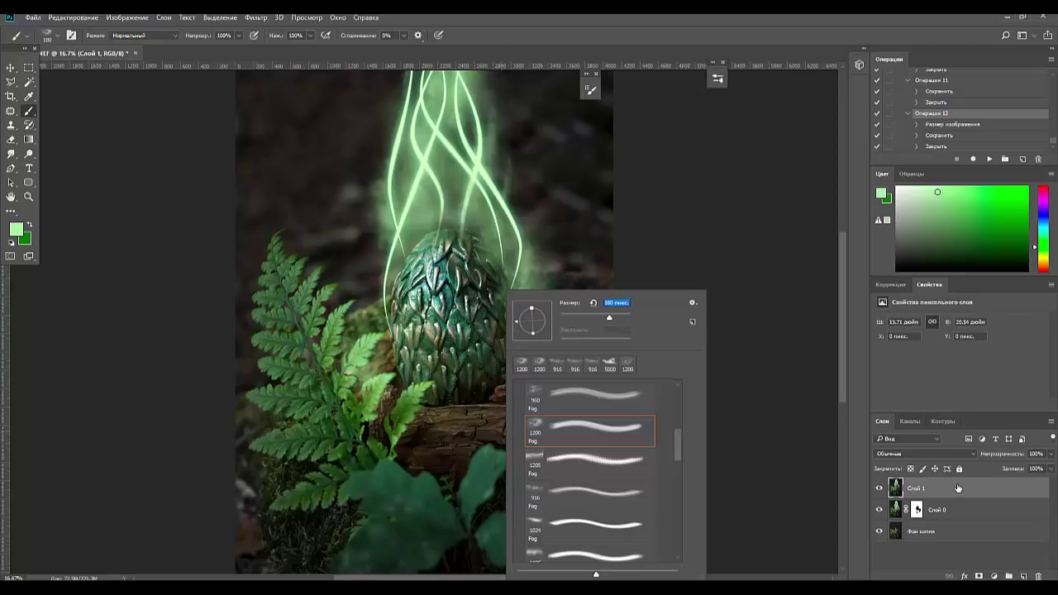
key("Return")
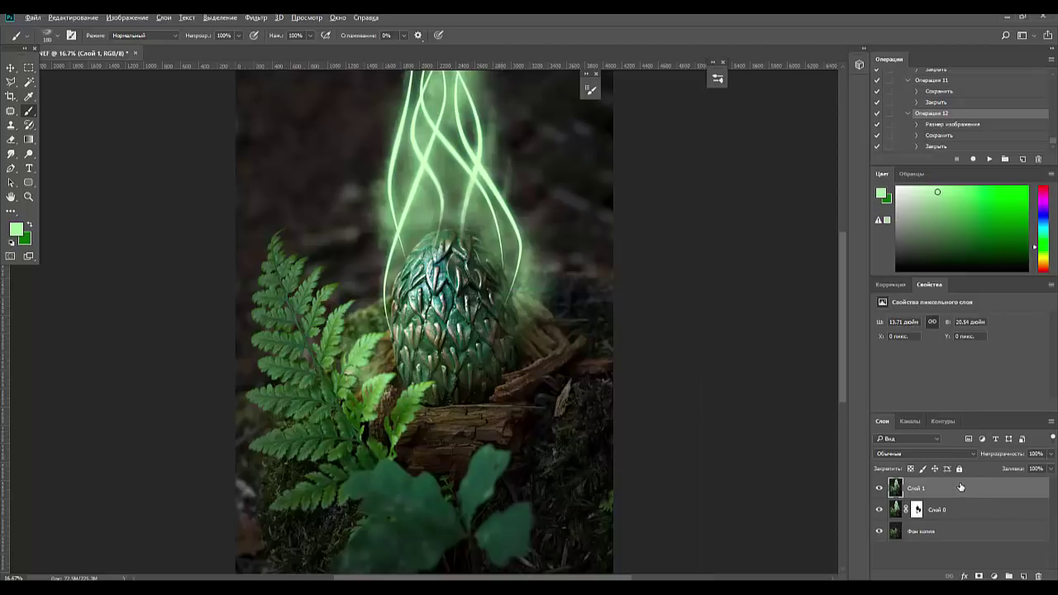
On a new empty layer, paint a soft green fog glow along the top of the log.
left_click(1024, 576)
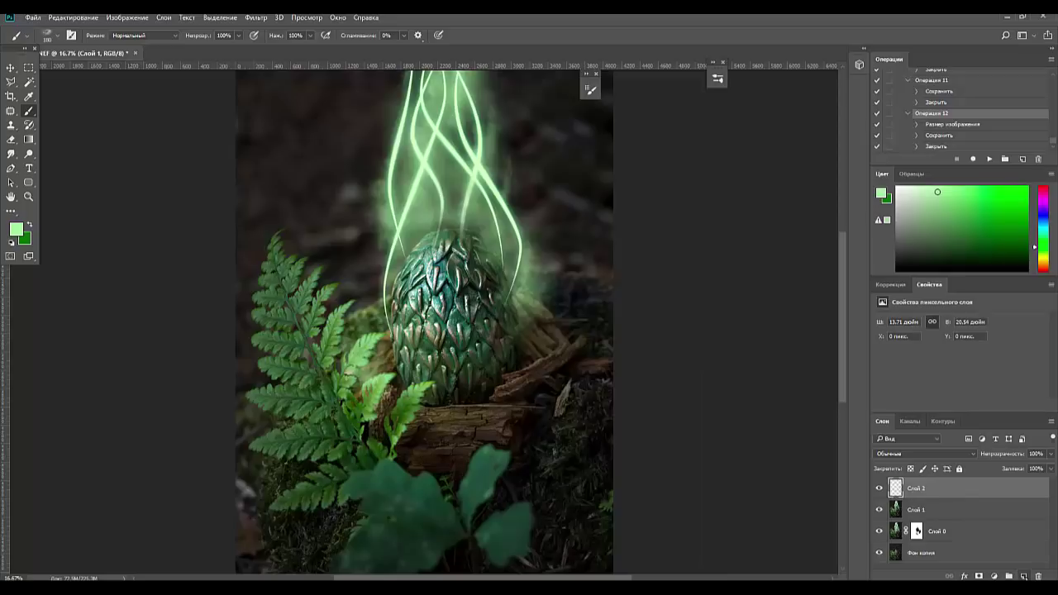
left_click(462, 412)
left_click_drag(453, 410, 509, 408)
right_click(453, 426)
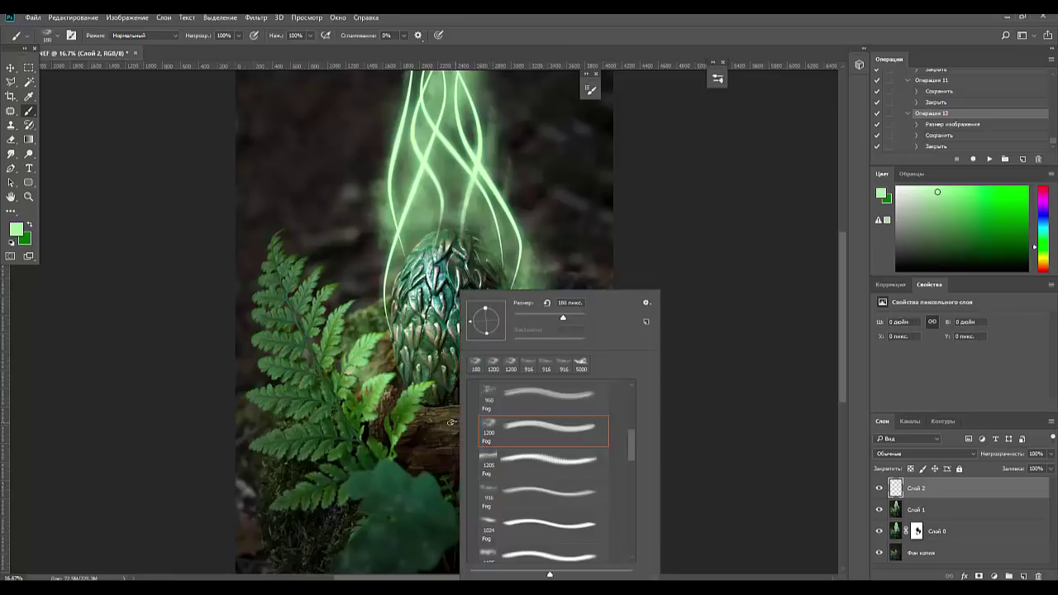
left_click(28, 111)
right_click(29, 110)
left_click(64, 113)
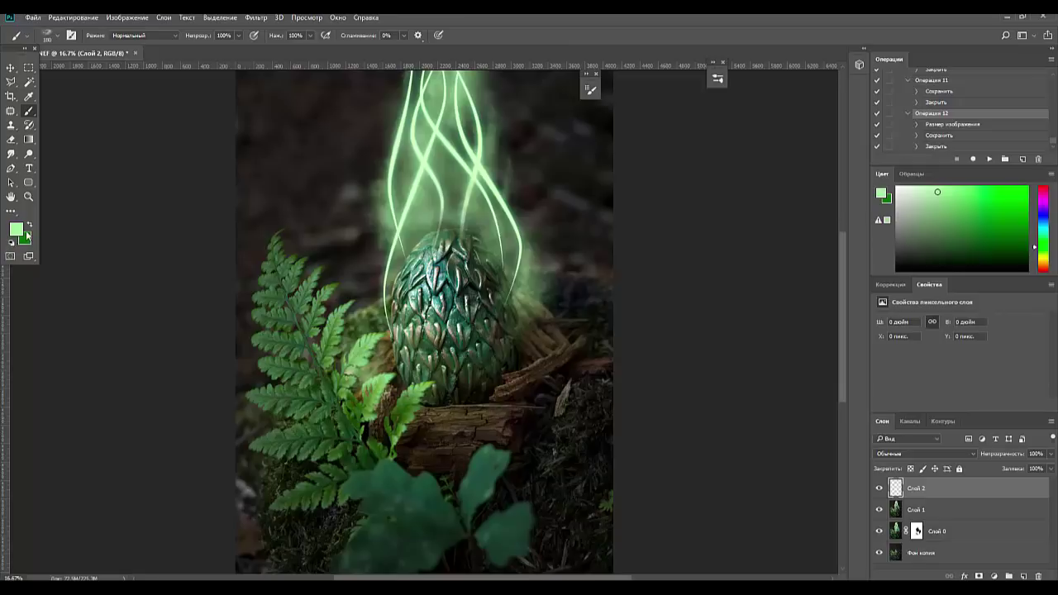
Fill Слой 2 with a vertical light-to-dark green gradient from the first green preset.
left_click(28, 140)
left_click_drag(29, 141, 61, 139)
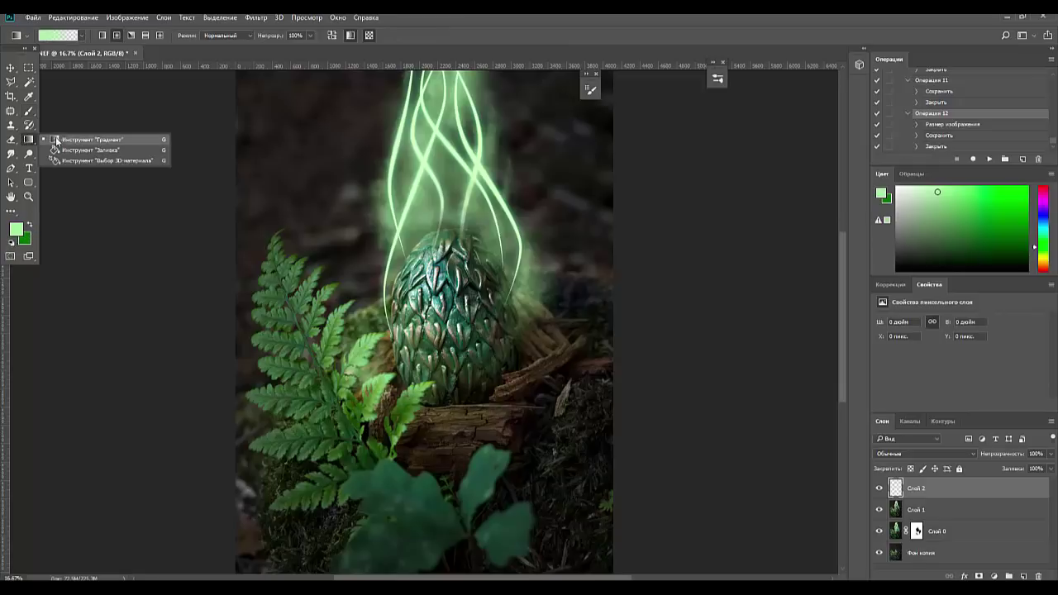
left_click(81, 35)
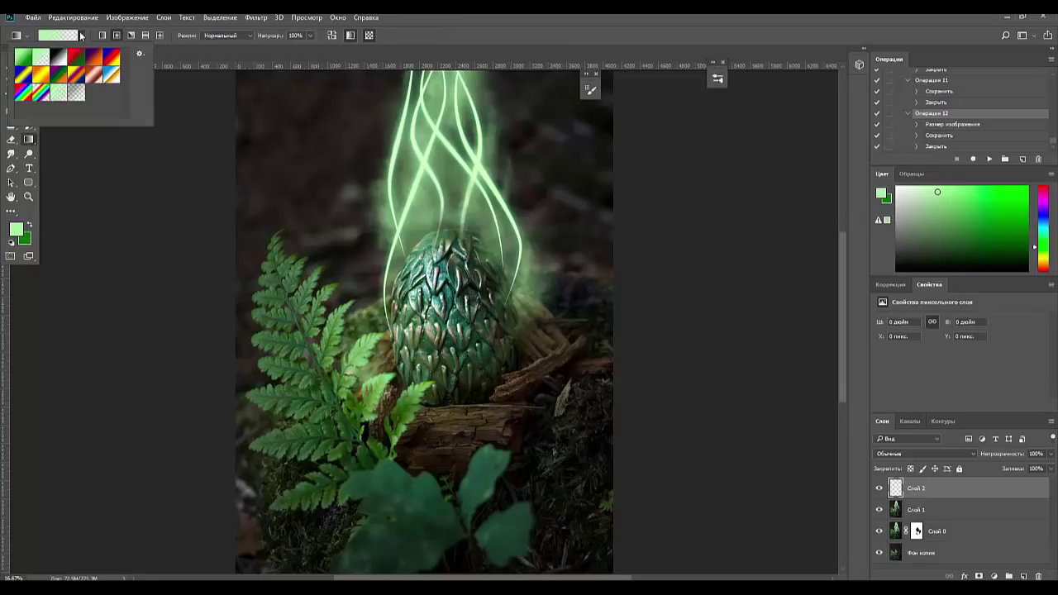
left_click(23, 57)
left_click(435, 124)
left_click_drag(442, 103, 433, 531)
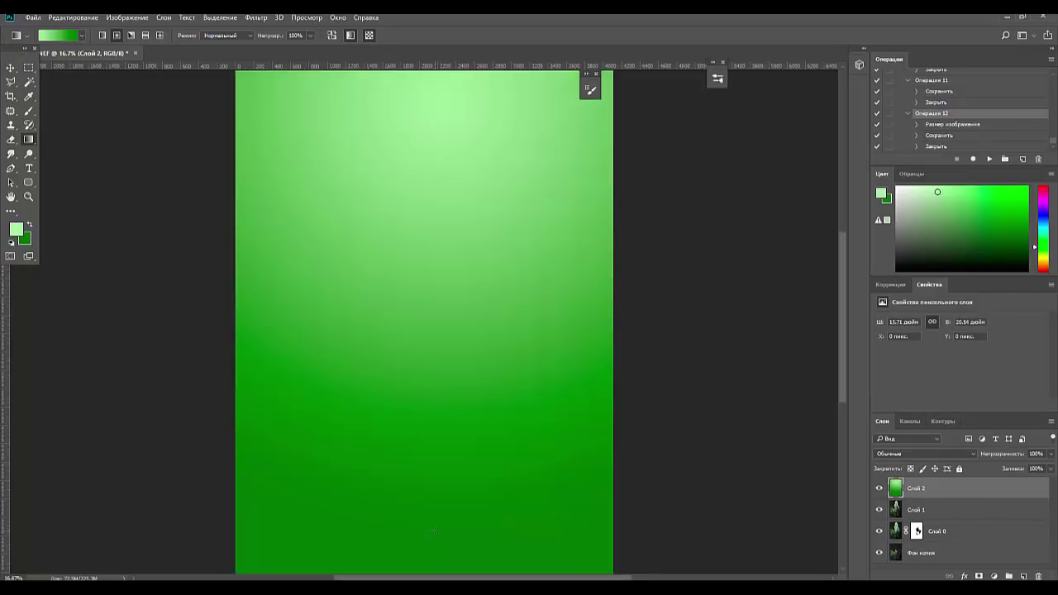
Redraw it as a large, soft radial gradient with a light-green centre and dark edges.
left_click_drag(451, 249, 411, 523)
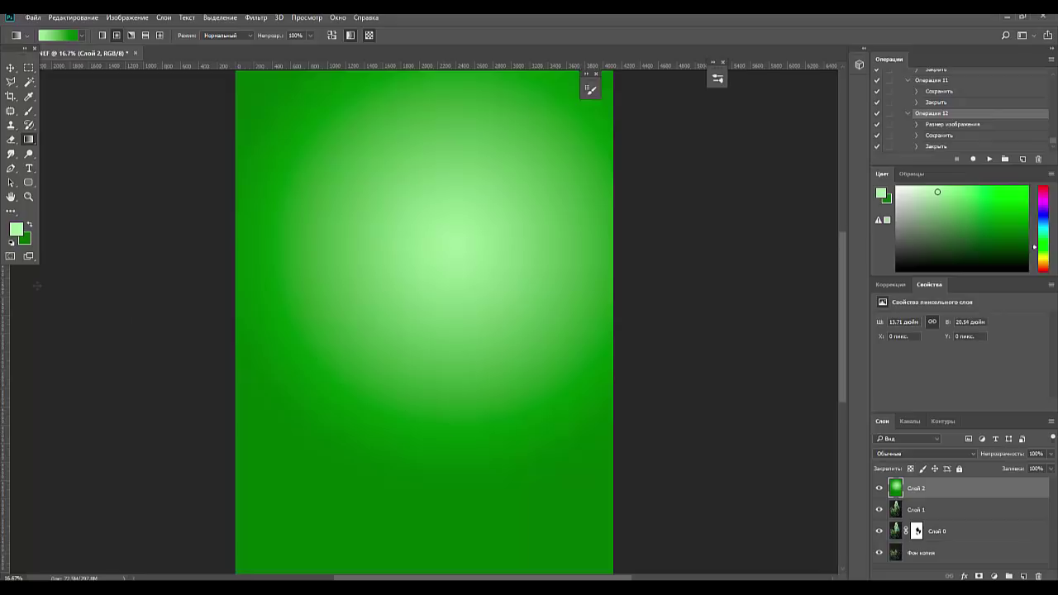
left_click(30, 226)
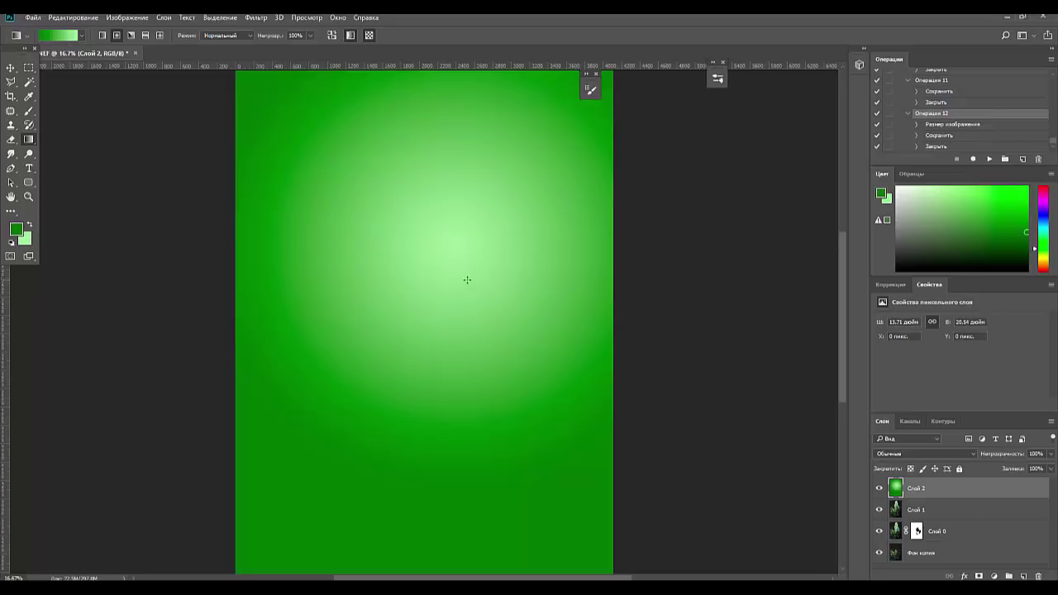
left_click_drag(444, 276, 441, 539)
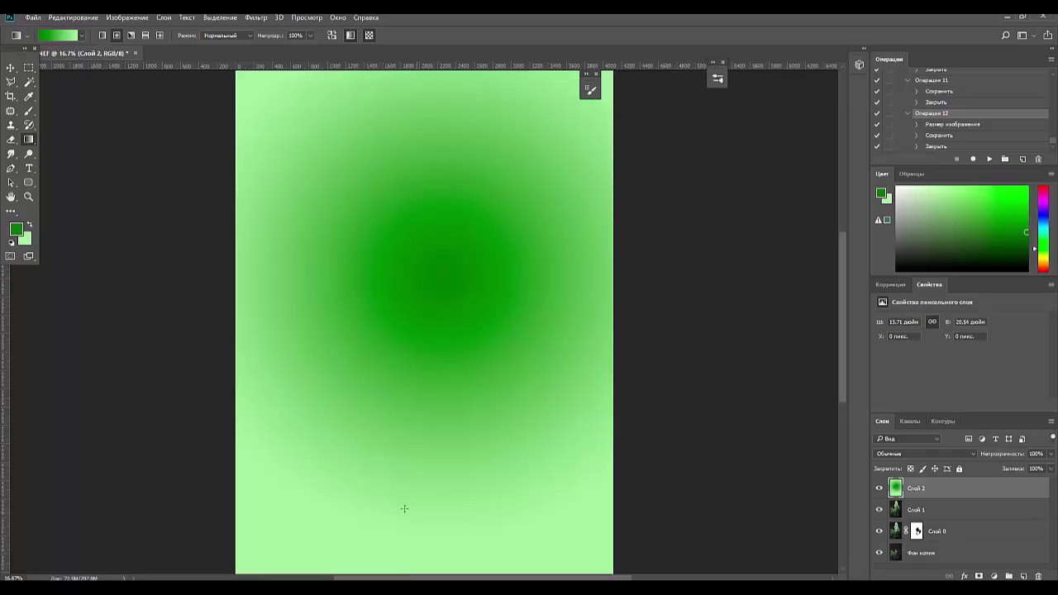
left_click(31, 227)
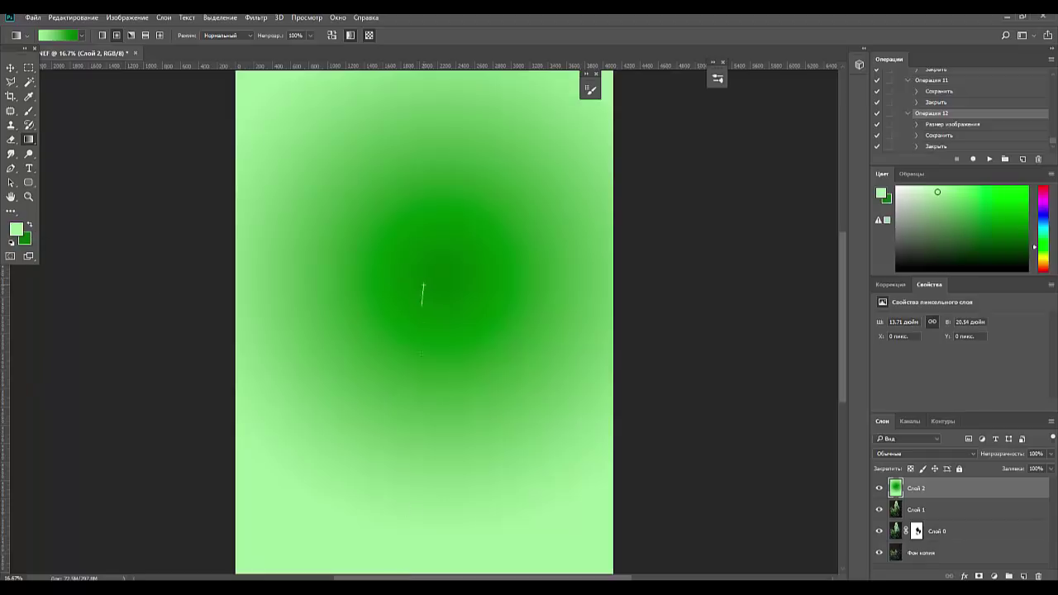
left_click_drag(421, 306, 422, 567)
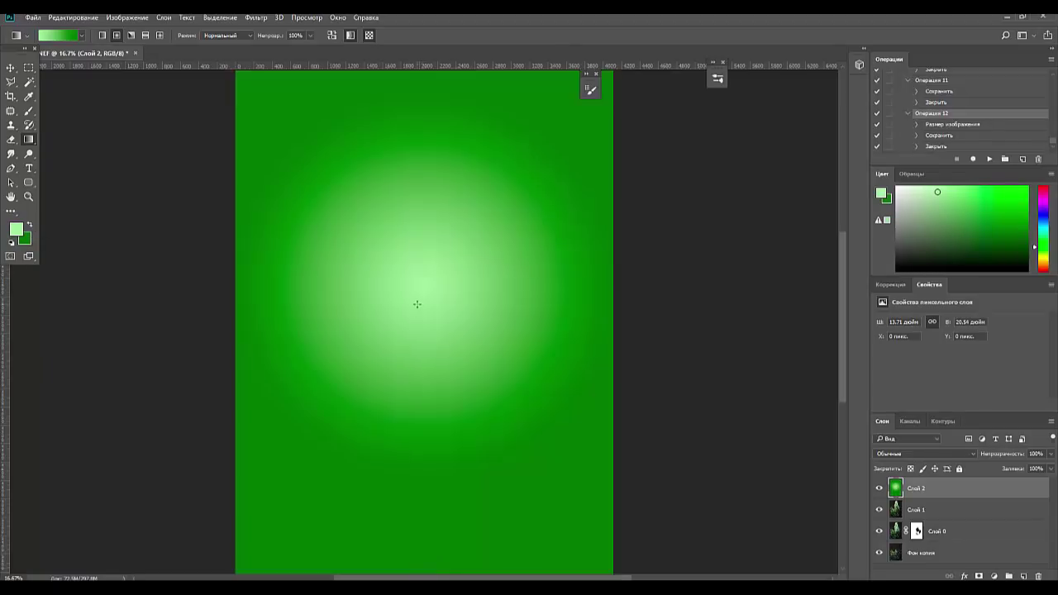
left_click_drag(418, 305, 423, 537)
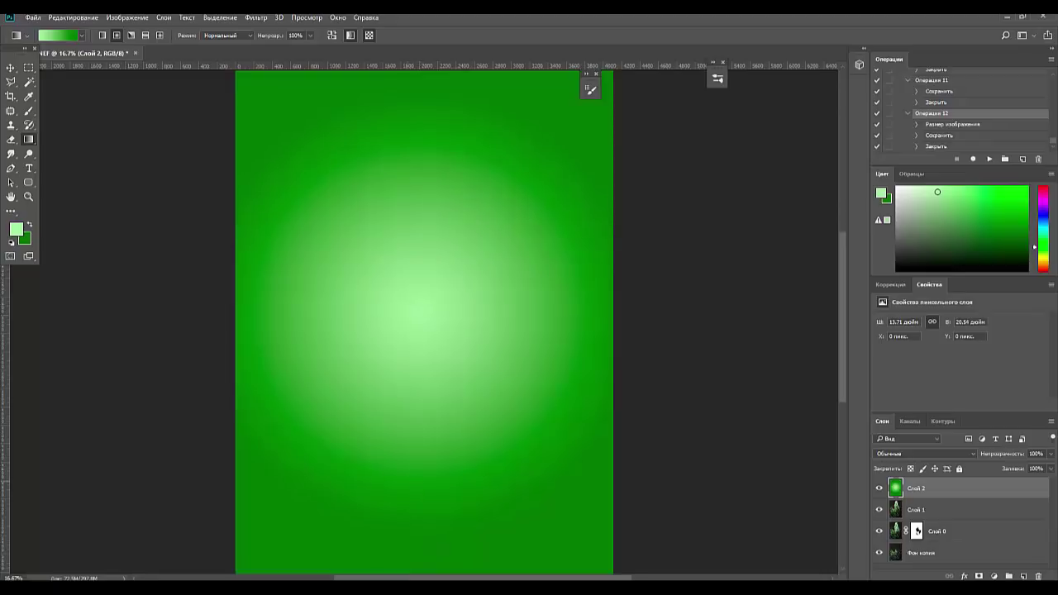
left_click(897, 454)
Try Слой 2's blend modes from Multiply through Luminosity, settling back on Overlay (Перекрытие).
key("Down")
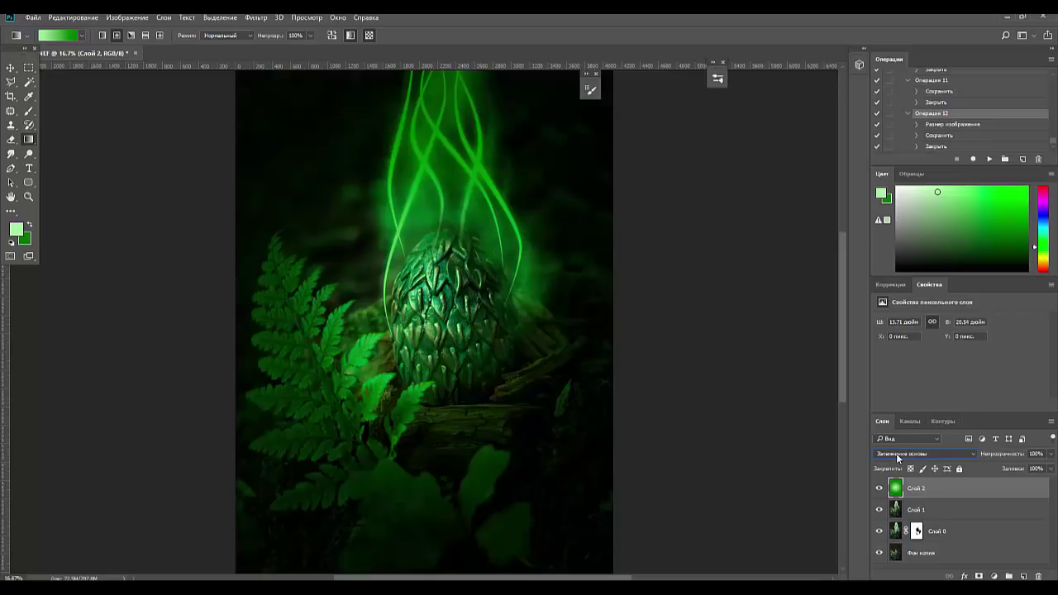
key("Down")
key("Down")
key("Down")
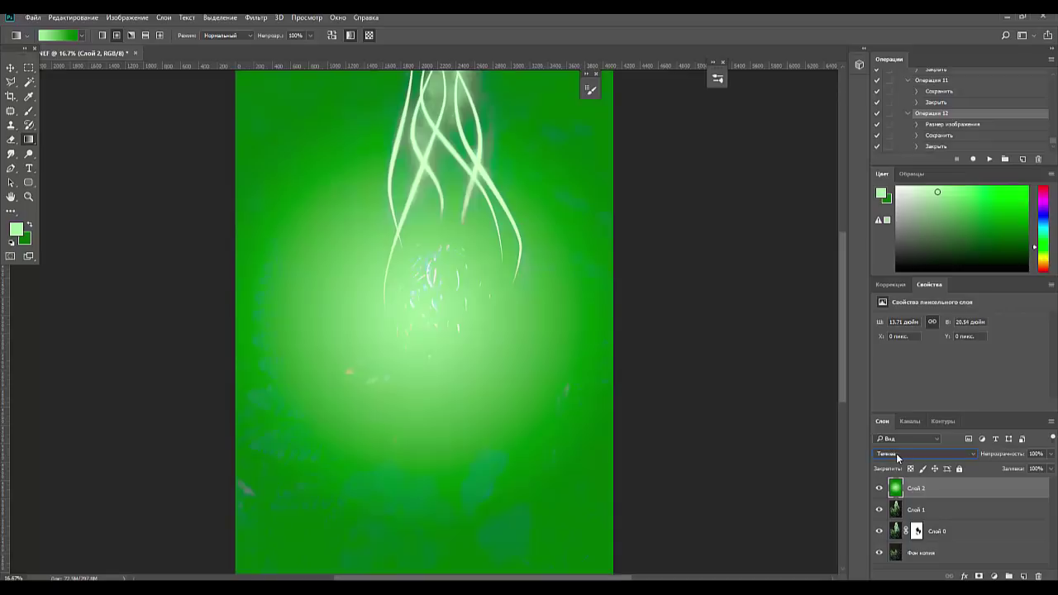
key("Down")
key("Down")
key("Down")
key("Down")
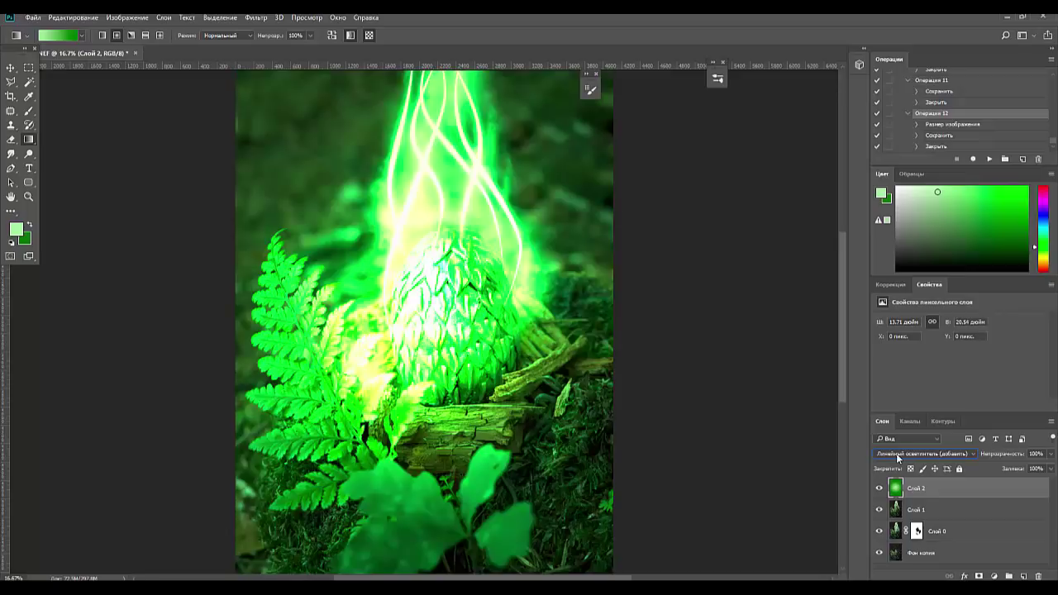
key("Up")
key("Down")
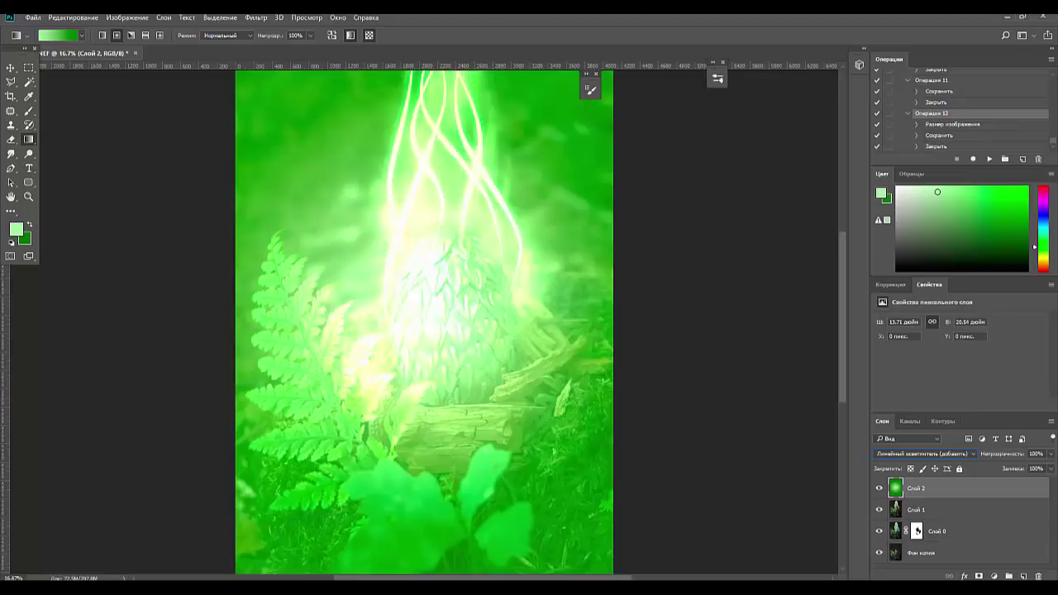
key("Down")
key("Down")
key("Down")
key("Up")
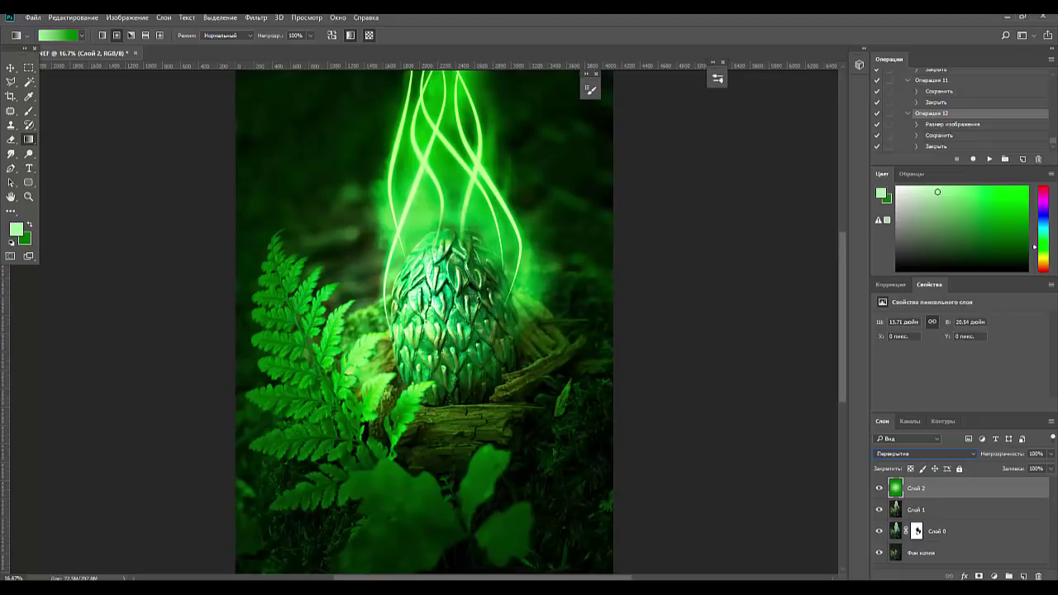
key("Down")
key("Down")
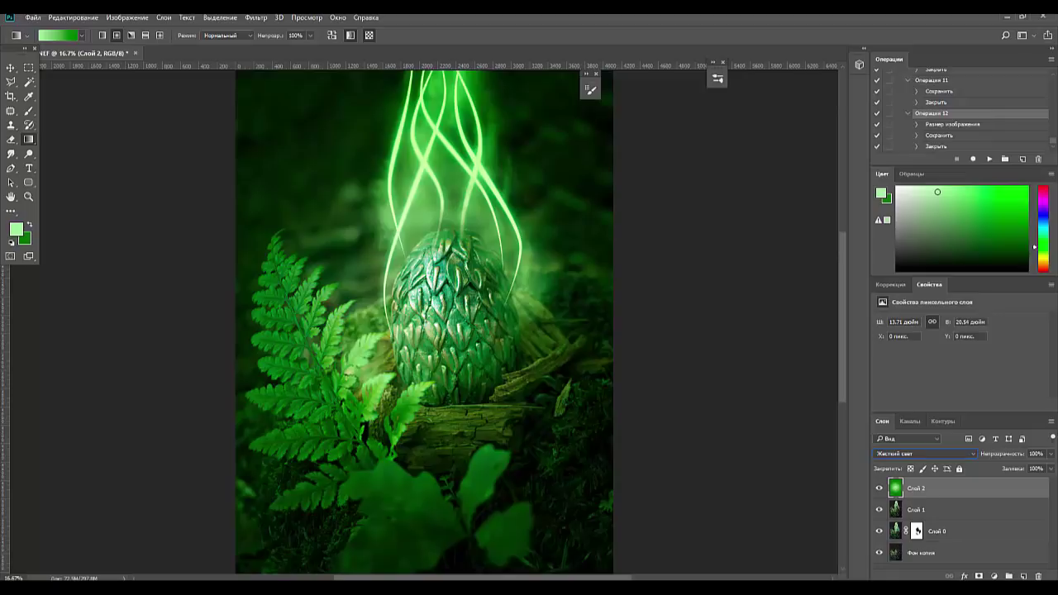
key("Down")
key("Down")
key("Down")
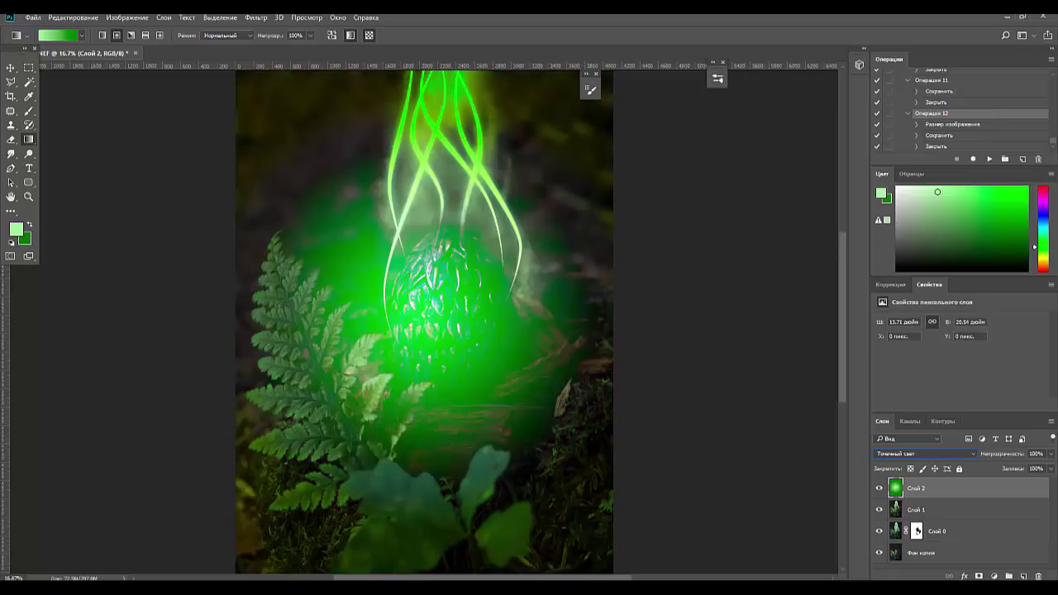
key("Down")
key("Down")
key("Down")
key("Down")
key("Down")
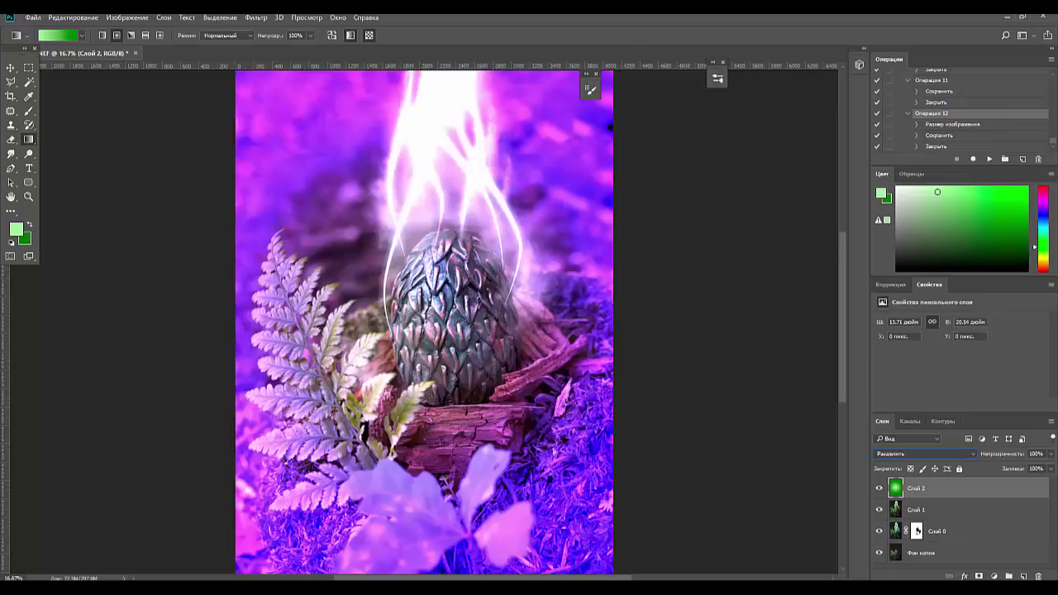
key("Down")
key("Up")
key("Down")
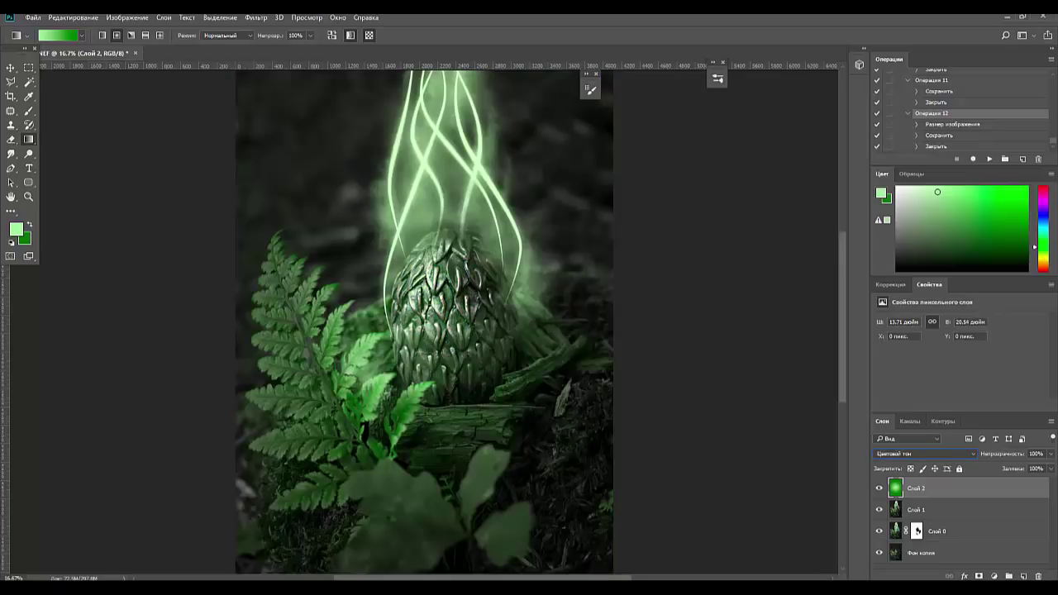
key("Down")
key("Down")
key("Down")
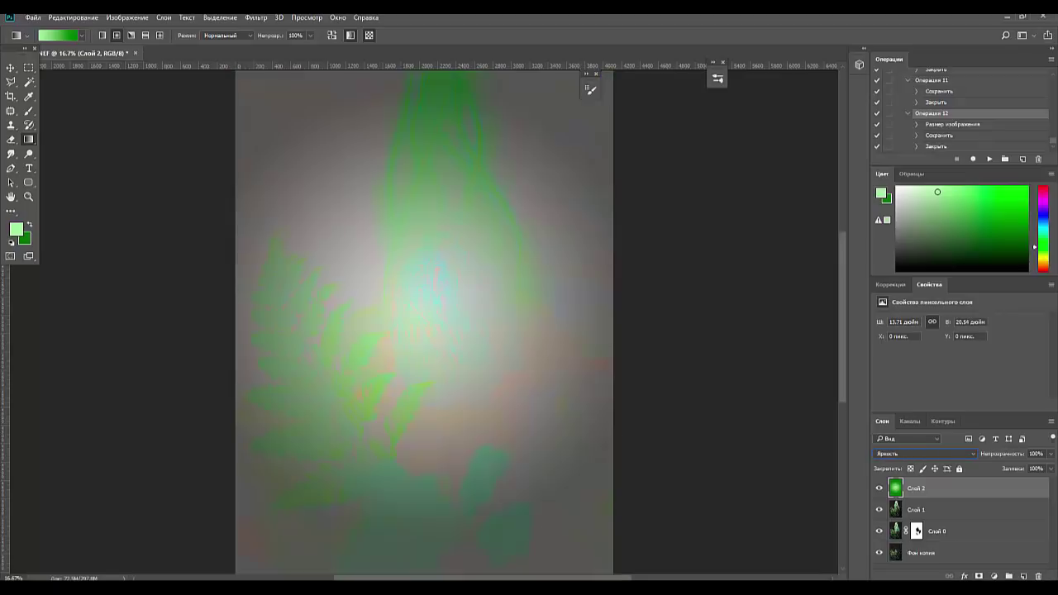
key("Up")
key("Up")
key("Up")
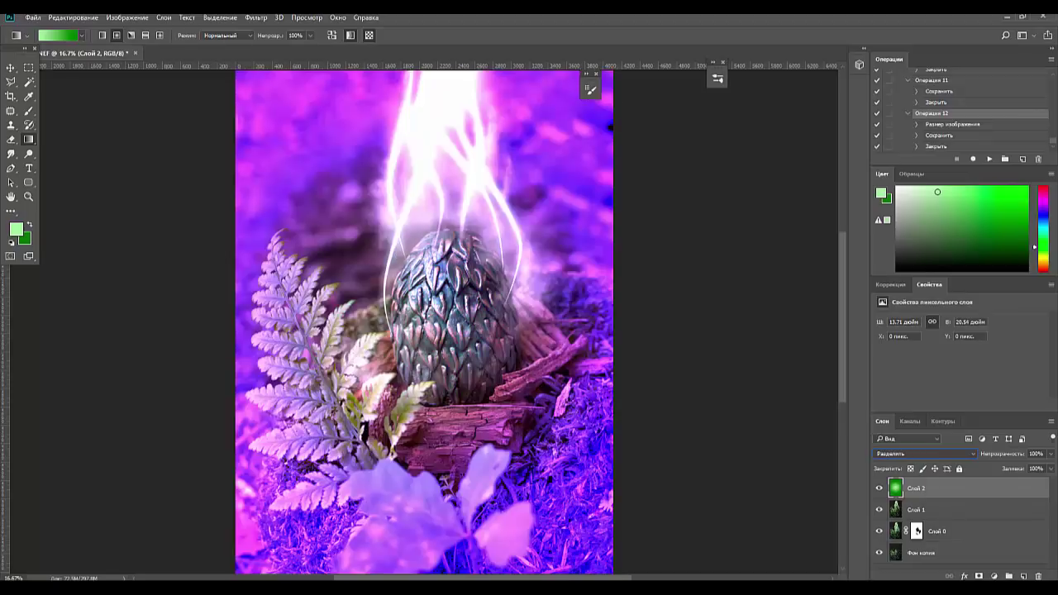
key("Up")
key("Up")
key("Up")
key("Up")
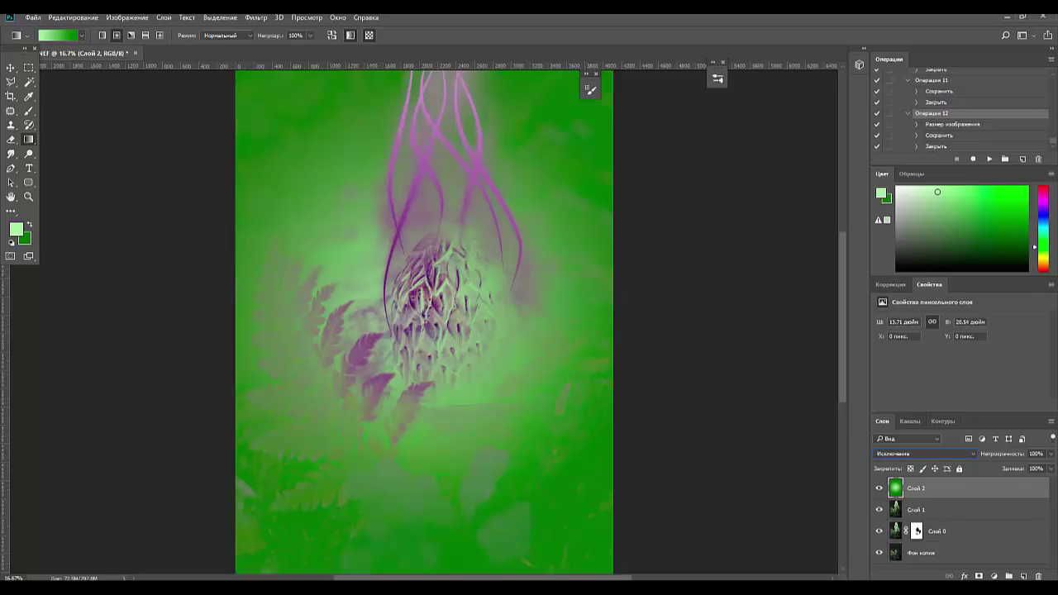
key("Up")
key("Up")
key("Up")
key("Up")
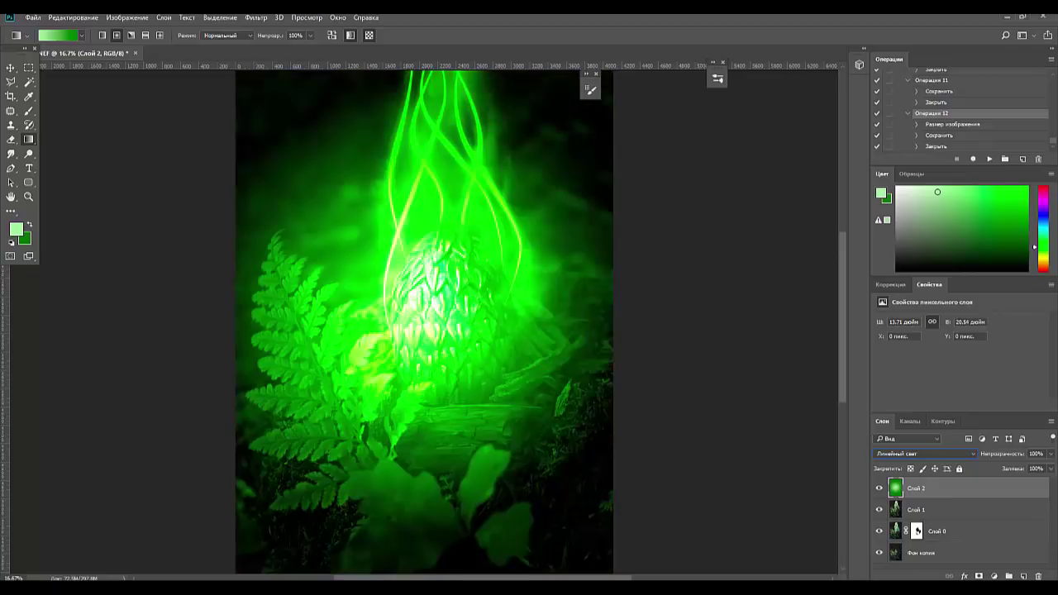
key("Up")
key("Up")
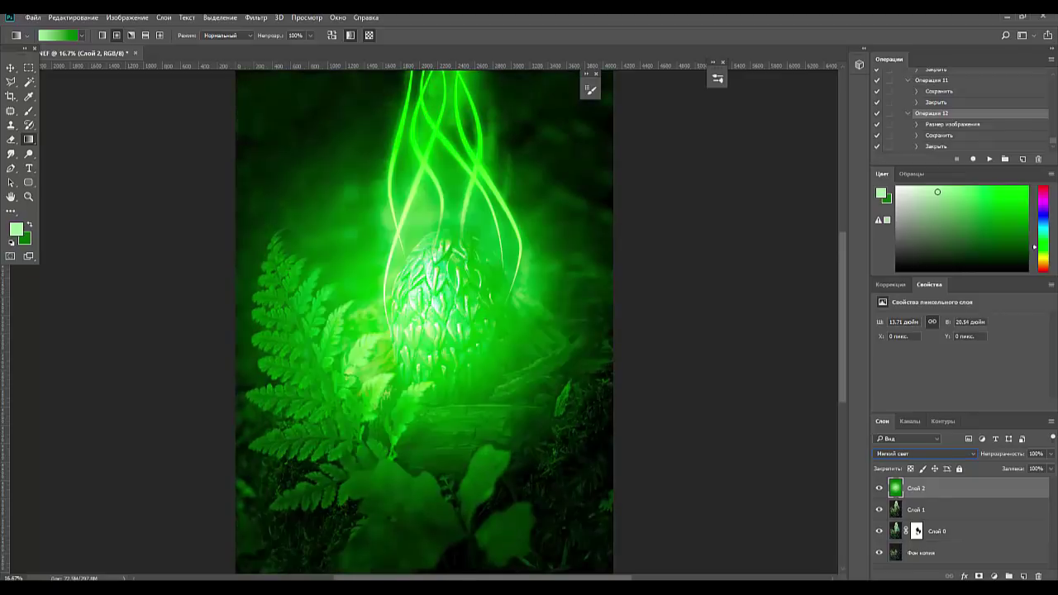
key("Up")
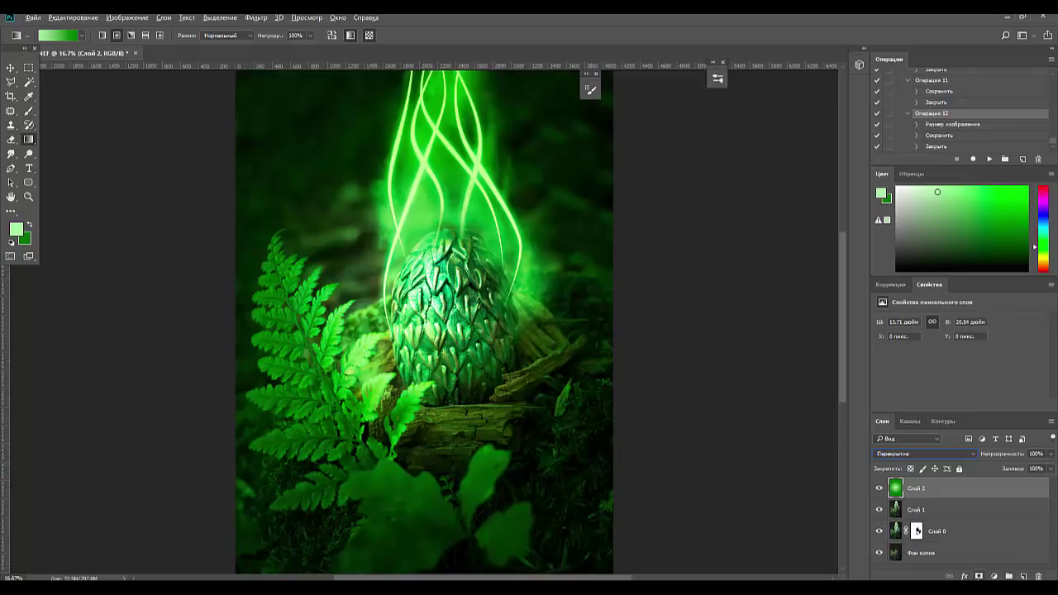
left_click(979, 576, "alt")
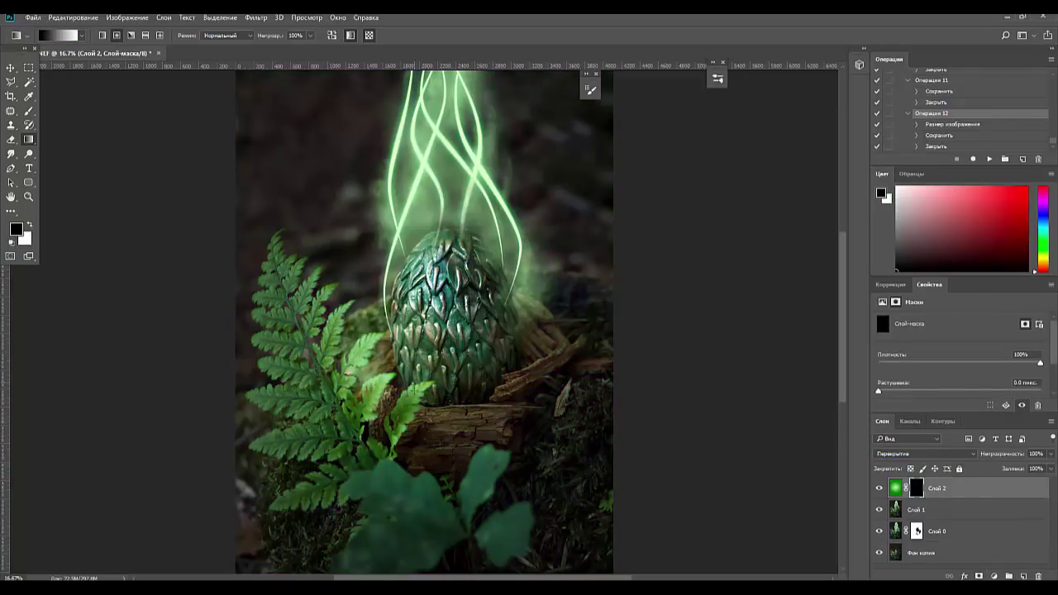
left_click(29, 111)
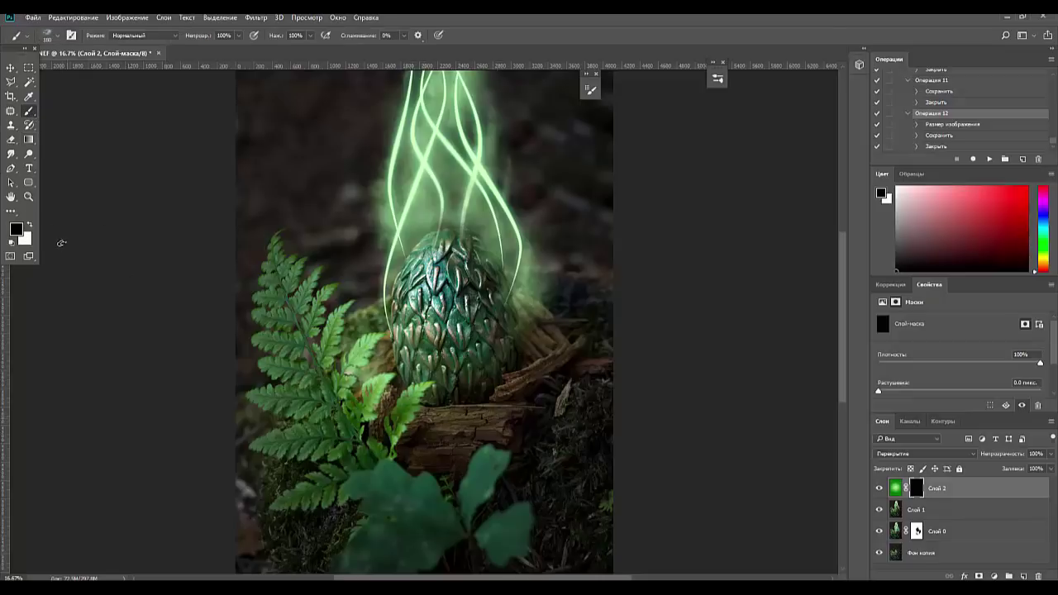
left_click(30, 225)
left_click(57, 36)
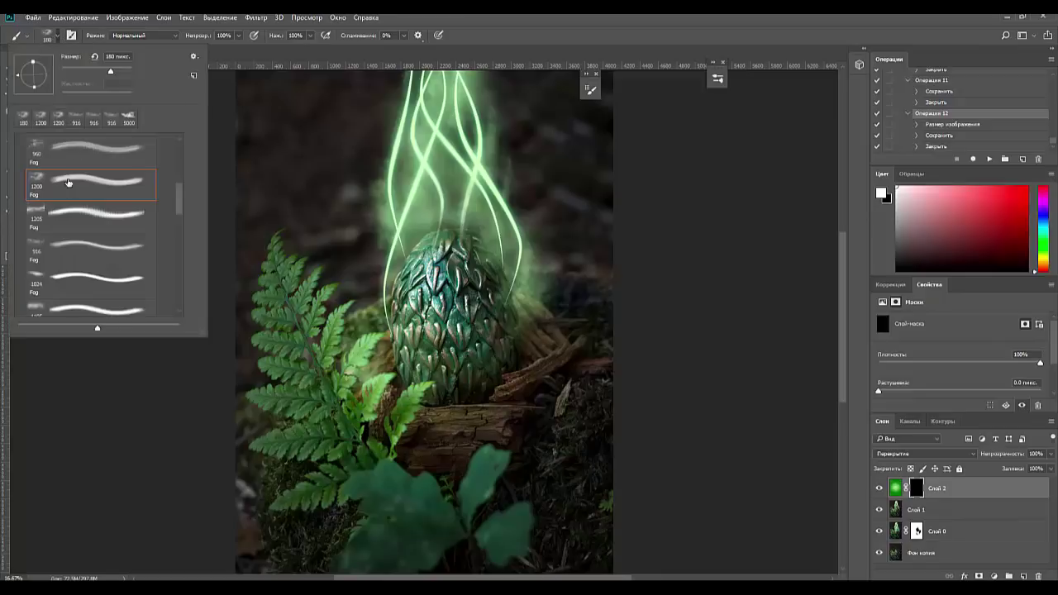
scroll(69, 182, "up", 1)
scroll(66, 186, "up", 2)
scroll(59, 189, "up", 2)
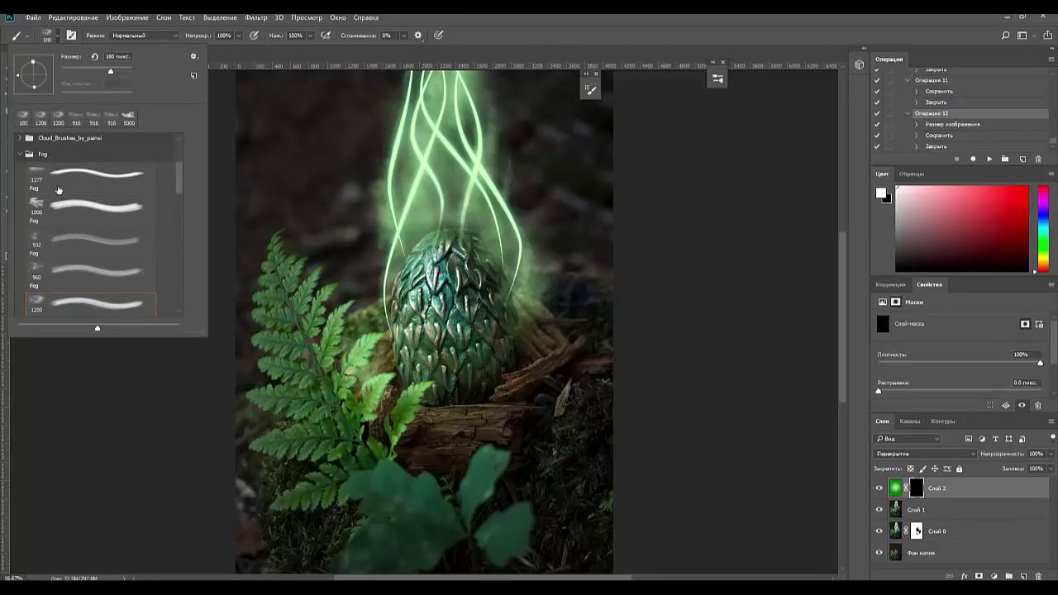
scroll(58, 190, "down", 2)
scroll(56, 192, "up", 2)
left_click(36, 171)
left_click(454, 414)
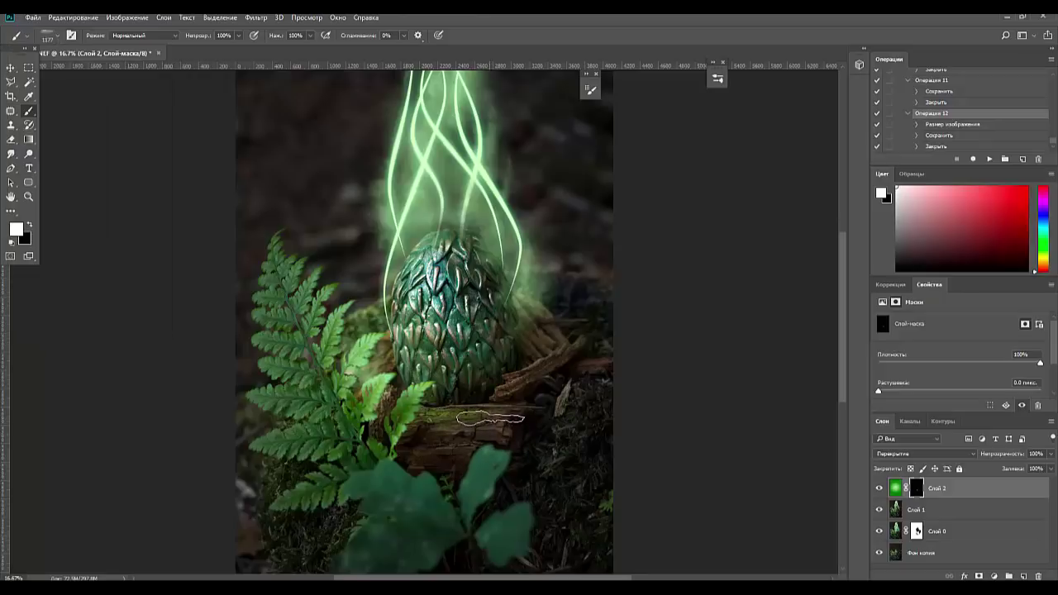
mouse_move(491, 418)
left_mouse_down()
mouse_move(489, 396)
mouse_move(401, 384)
mouse_move(412, 416)
left_mouse_up()
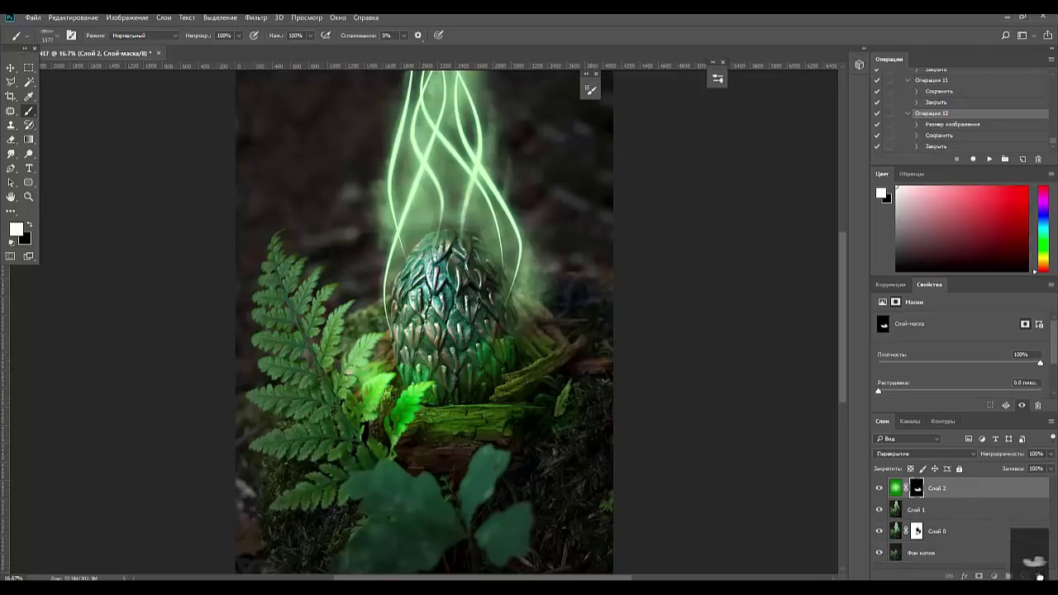
left_click_drag(915, 492, 1038, 576)
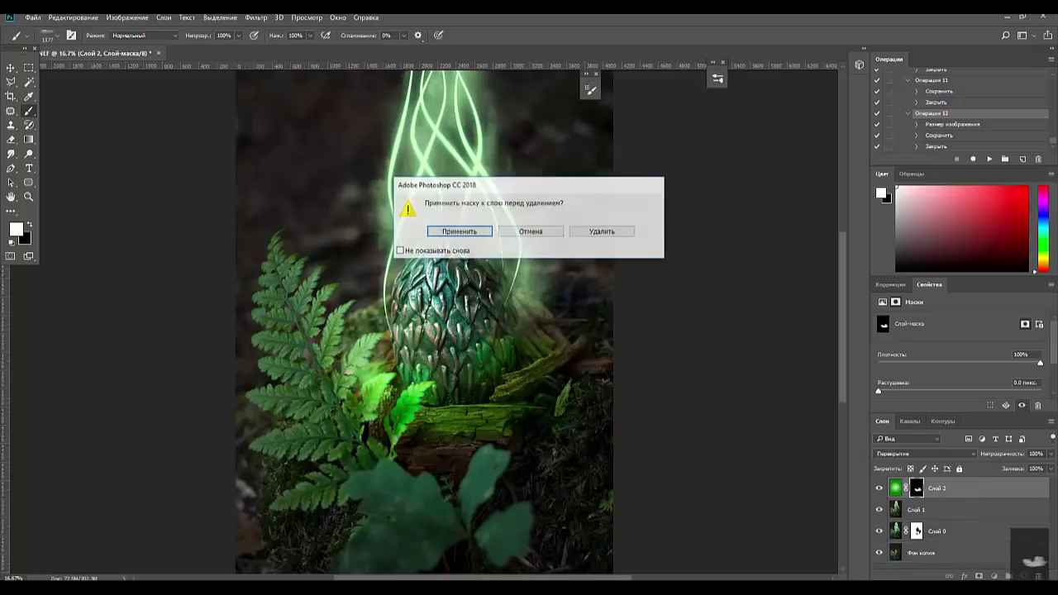
left_click(609, 236)
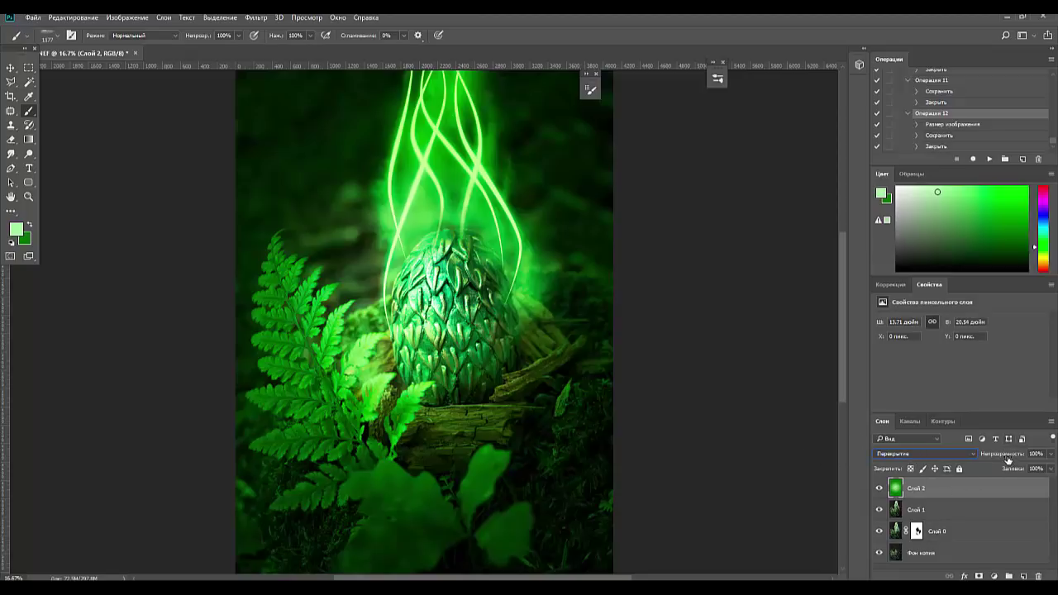
Lower the green glow layer Слой 2 to 81% opacity and add a layer mask.
mouse_move(1011, 456)
left_mouse_down()
mouse_move(983, 454)
mouse_move(1056, 454)
left_mouse_up()
left_click_drag(1056, 454, 1057, 455)
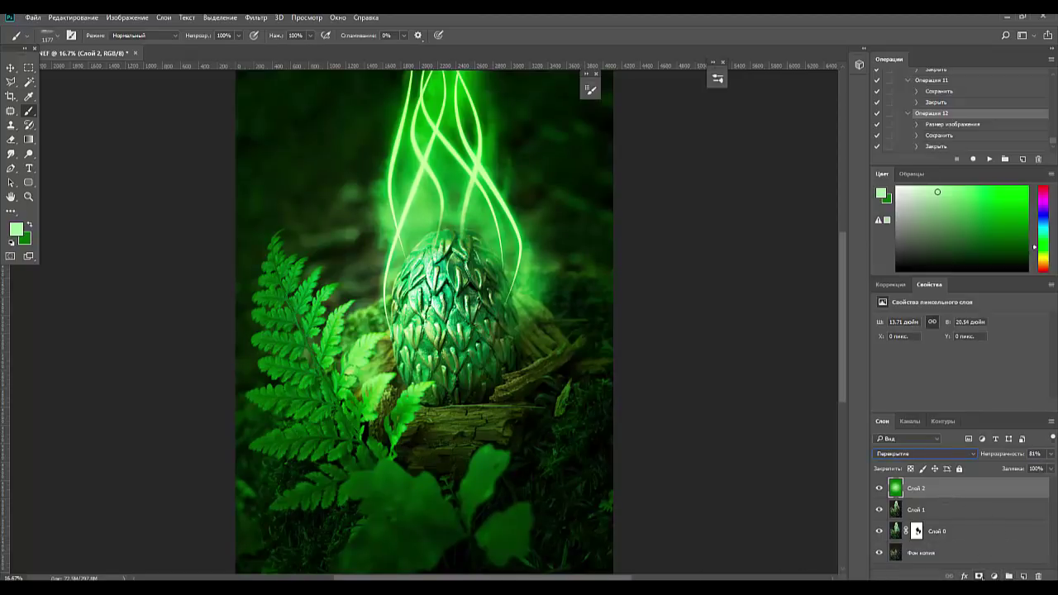
left_click(979, 576)
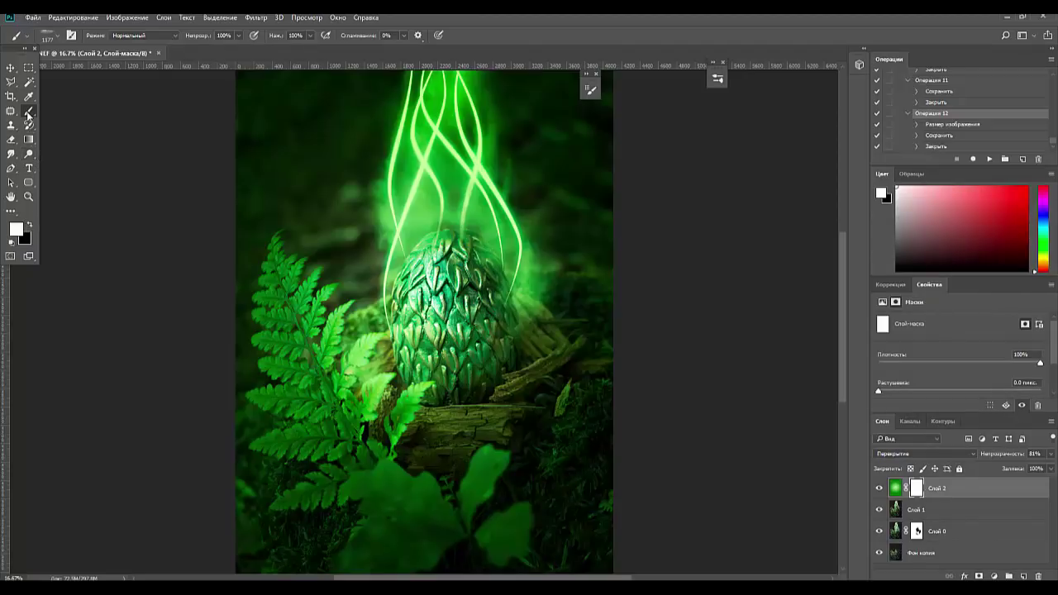
Fade the glow off the bottom with a black foreground-to-transparent gradient in the mask.
left_click(29, 141)
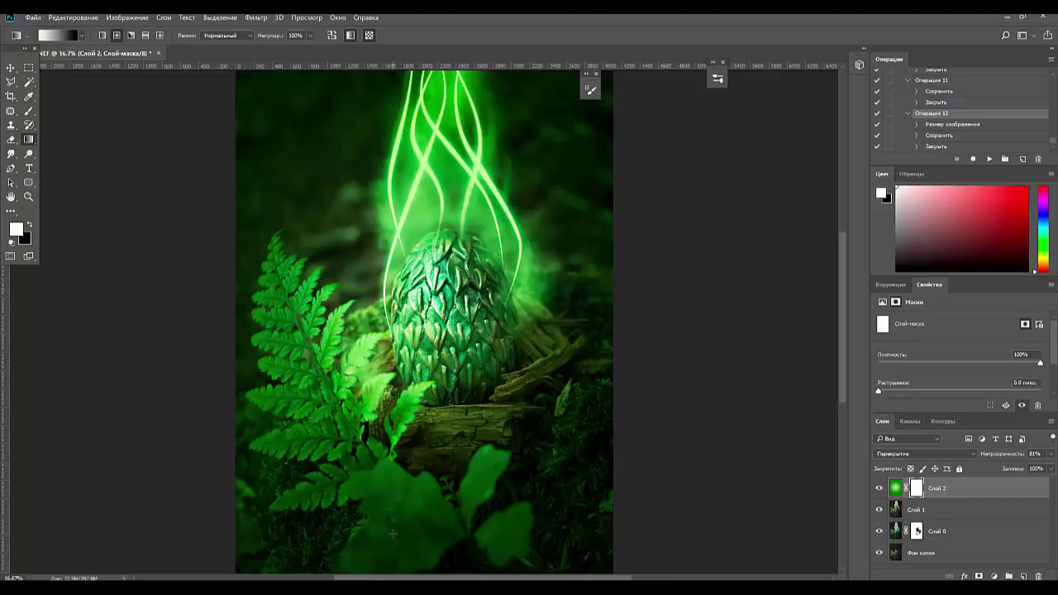
left_click_drag(393, 535, 394, 395)
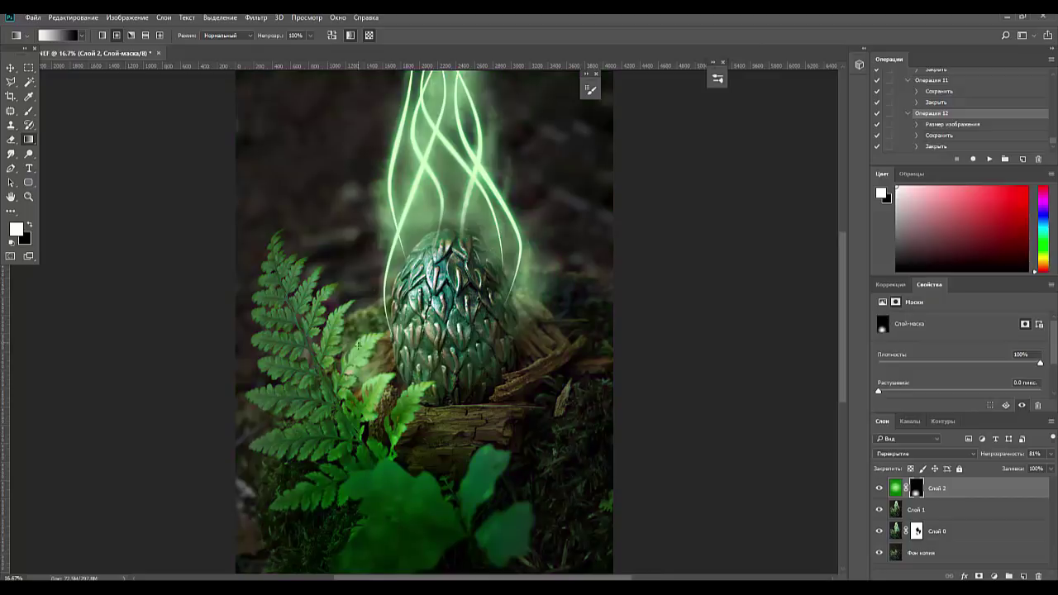
key("ctrl+z")
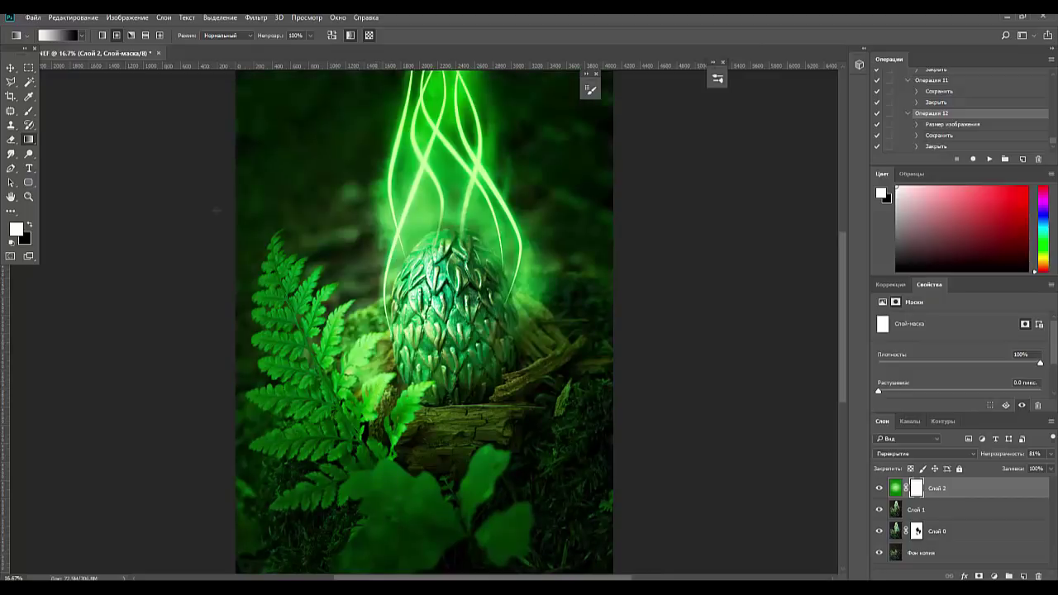
left_click(81, 36)
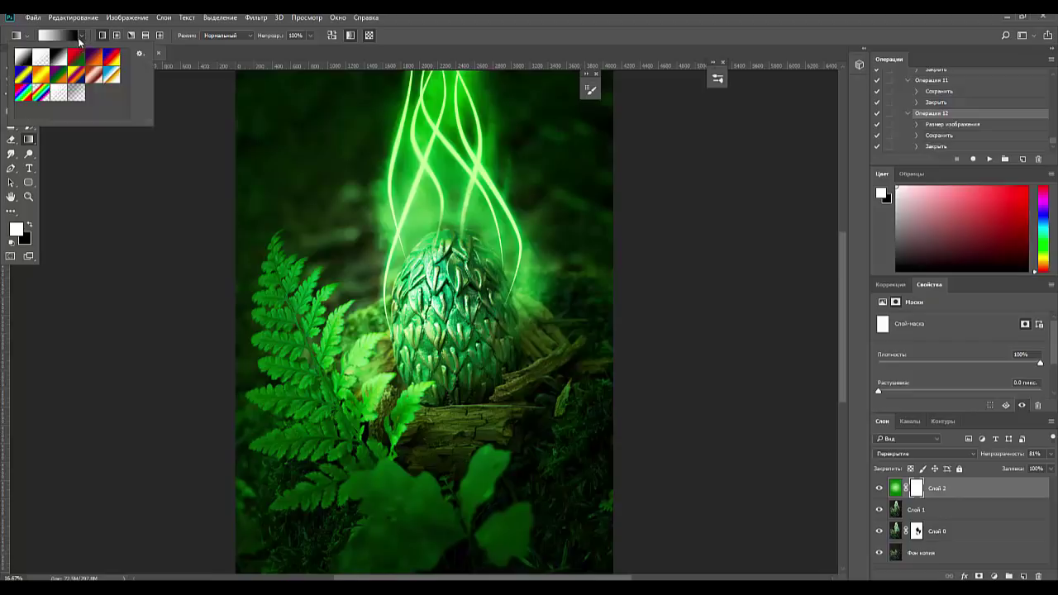
left_click(42, 60)
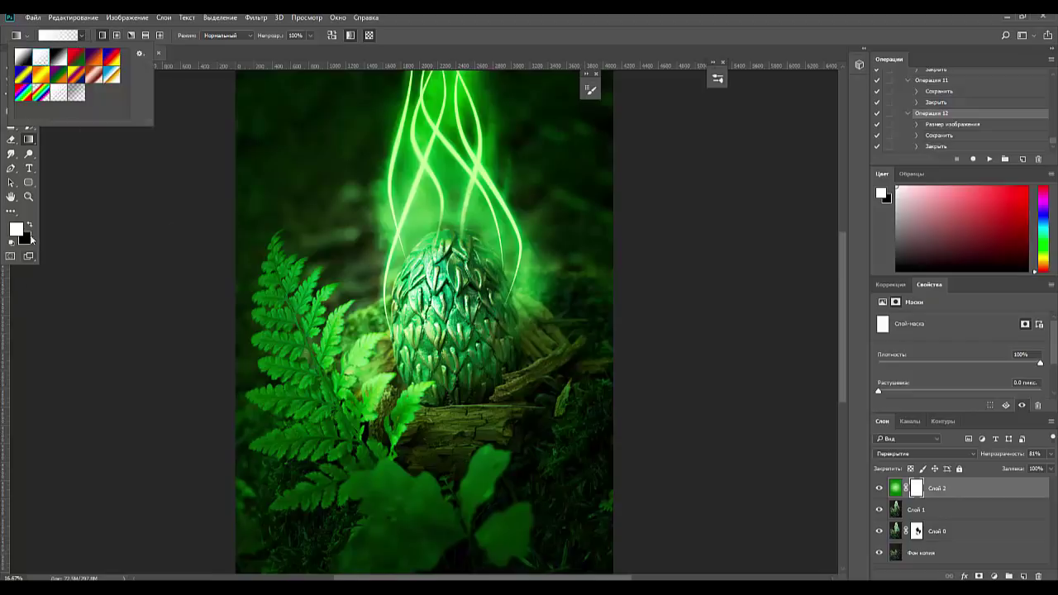
left_click(32, 228)
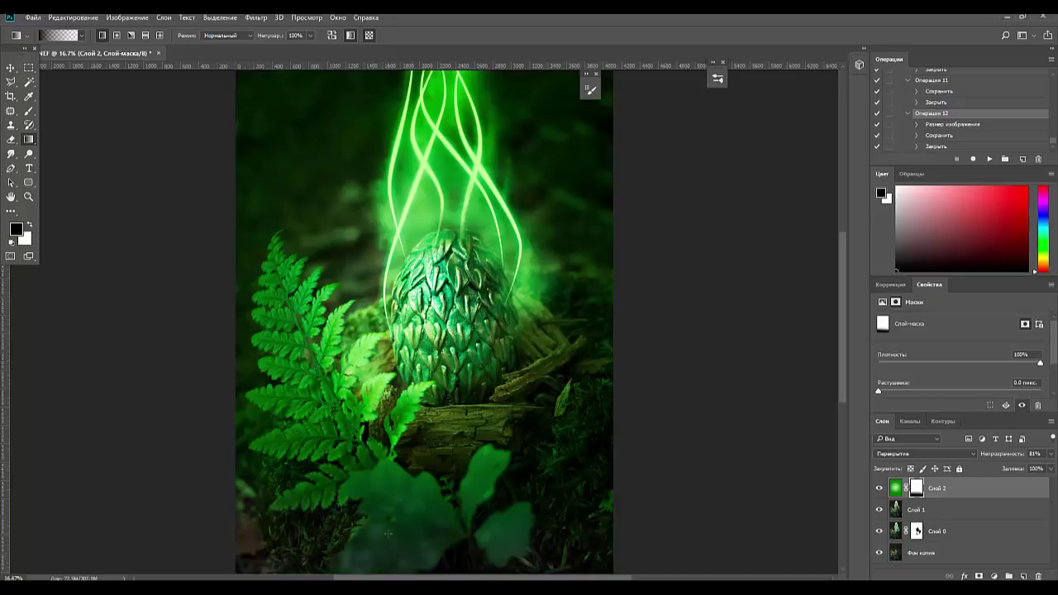
left_click_drag(389, 535, 405, 438)
Mask the glow off the fern and lower corners with radial black gradients.
left_click(117, 36)
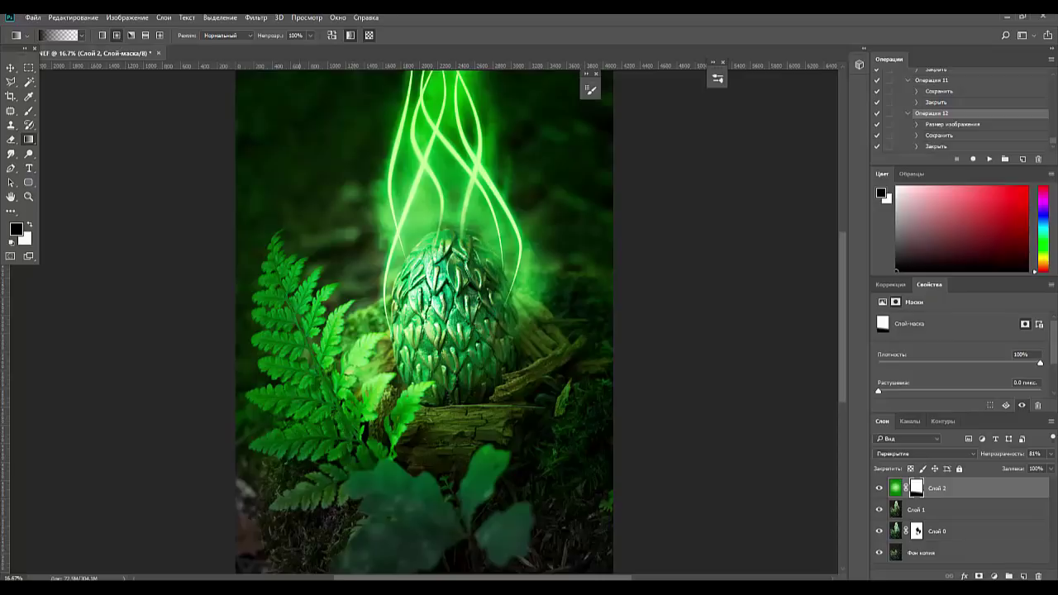
left_click_drag(276, 432, 295, 276)
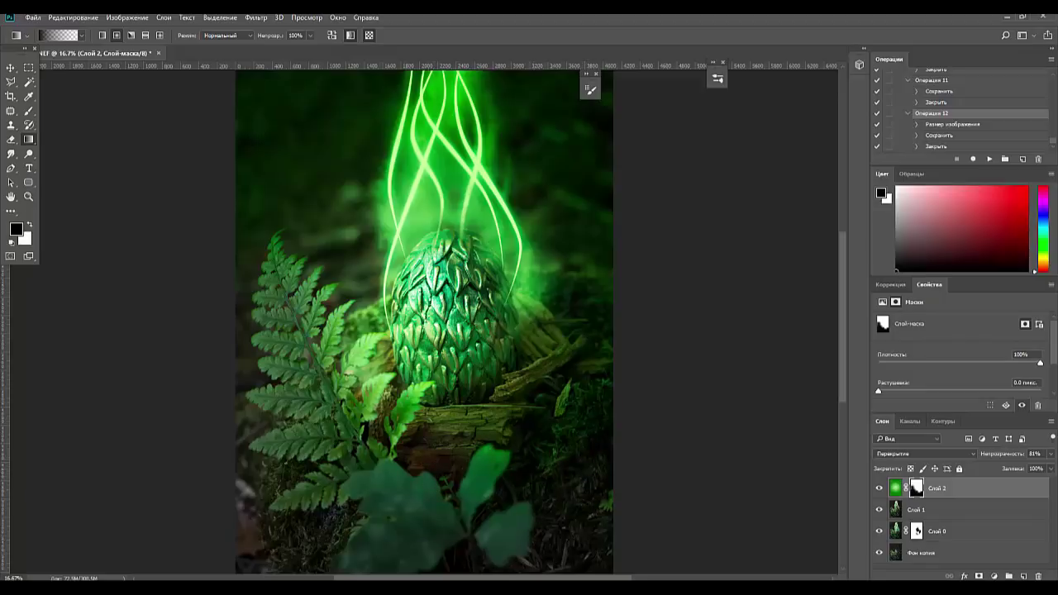
left_click_drag(517, 529, 439, 569)
left_click_drag(234, 461, 269, 567)
scroll(258, 488, "down", 1)
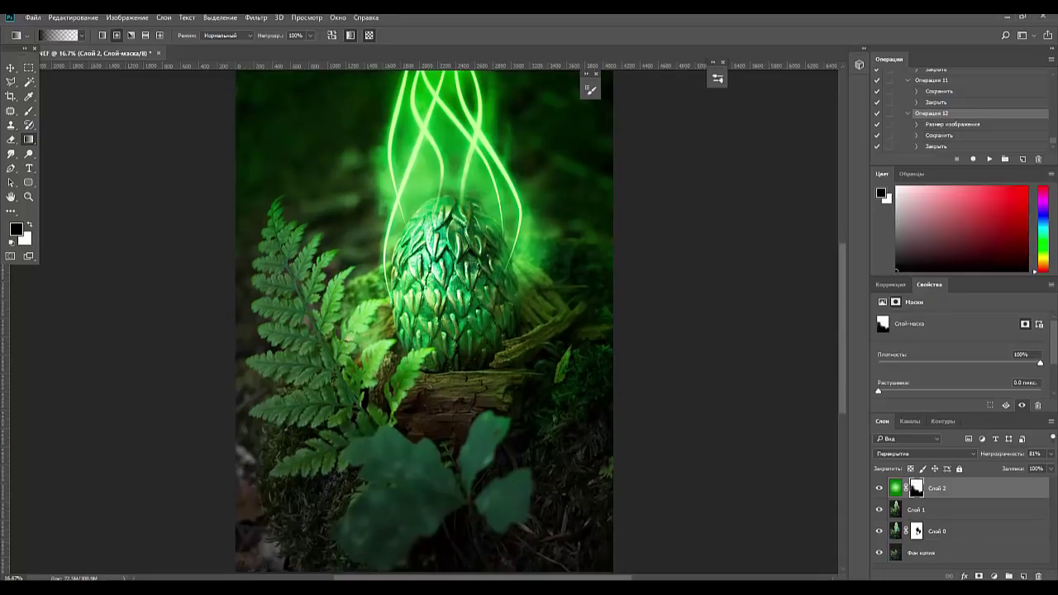
scroll(258, 488, "down", 2)
scroll(258, 488, "down", 1)
scroll(258, 488, "up", 1)
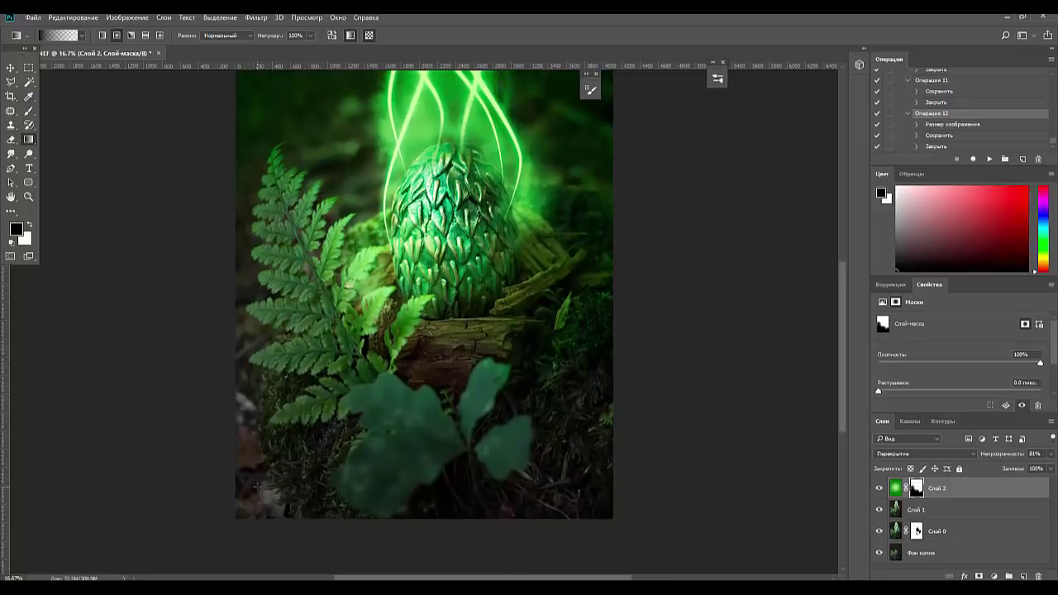
scroll(258, 488, "up", 1)
scroll(258, 488, "up", 2)
scroll(258, 488, "up", 3)
scroll(258, 488, "down", 2)
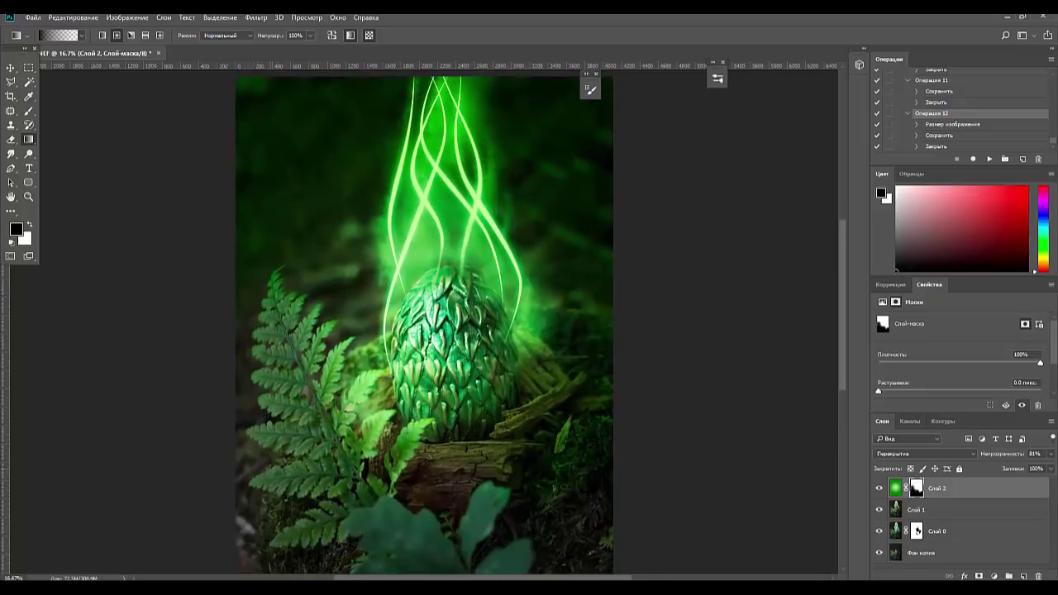
key("ctrl+minus")
key("ctrl+minus")
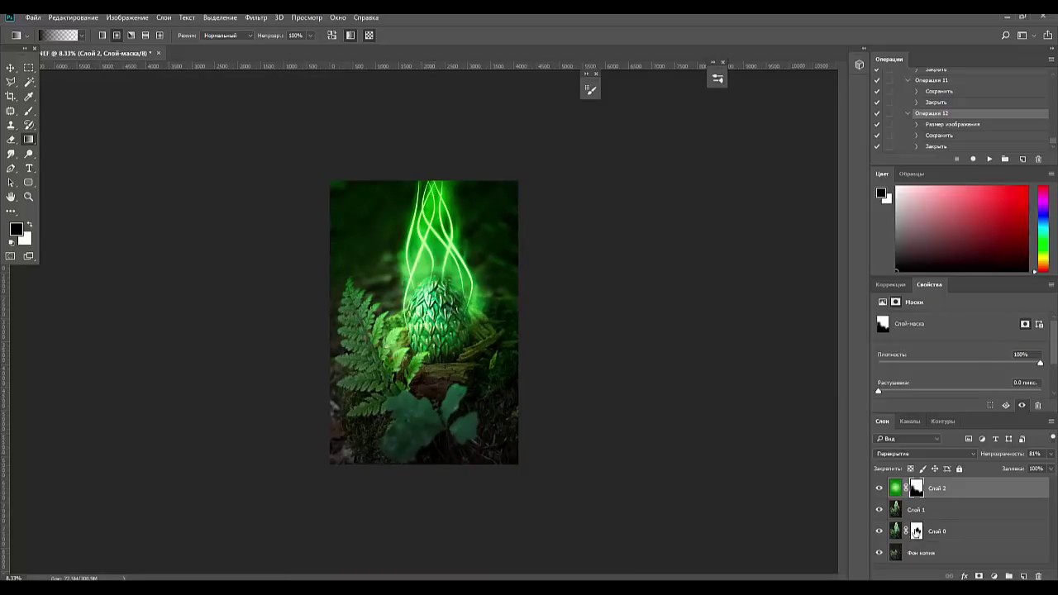
Dim Слой 2 to about 68% opacity, stamp visible layers into Слой 3, and shift it down.
left_click(953, 491)
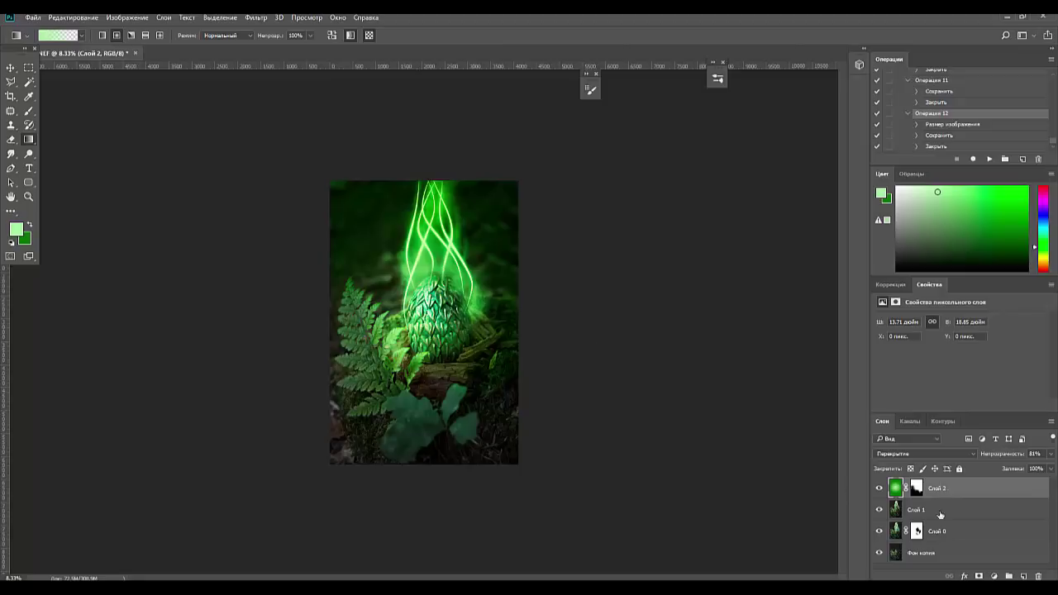
mouse_move(996, 457)
left_mouse_down()
mouse_move(981, 458)
mouse_move(1034, 450)
left_mouse_up()
key("ctrl+shift+alt+e")
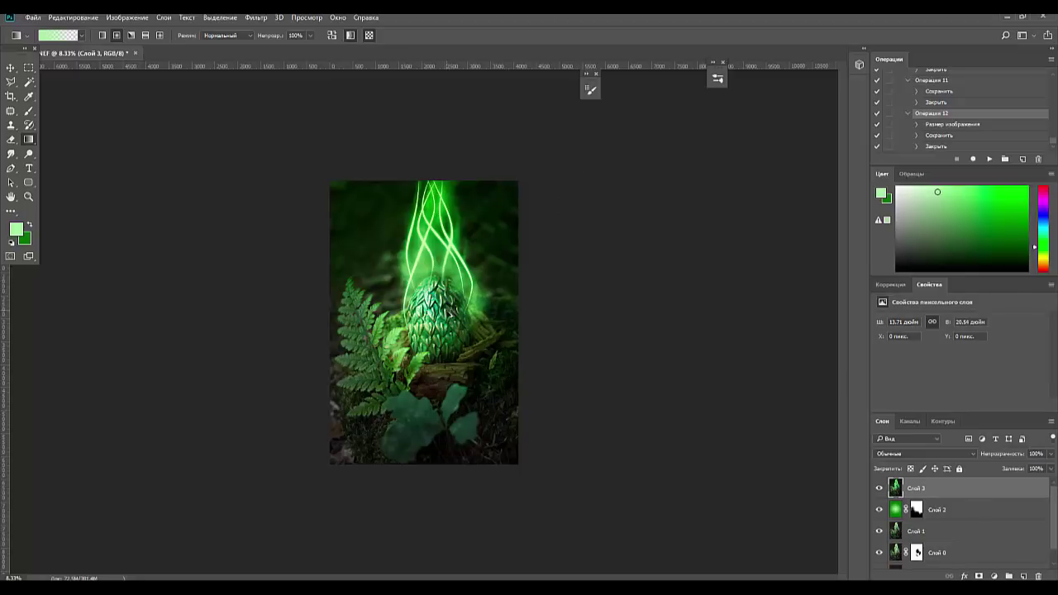
mouse_move(450, 317)
left_mouse_down()
mouse_move(448, 337)
mouse_move(451, 318)
left_mouse_up()
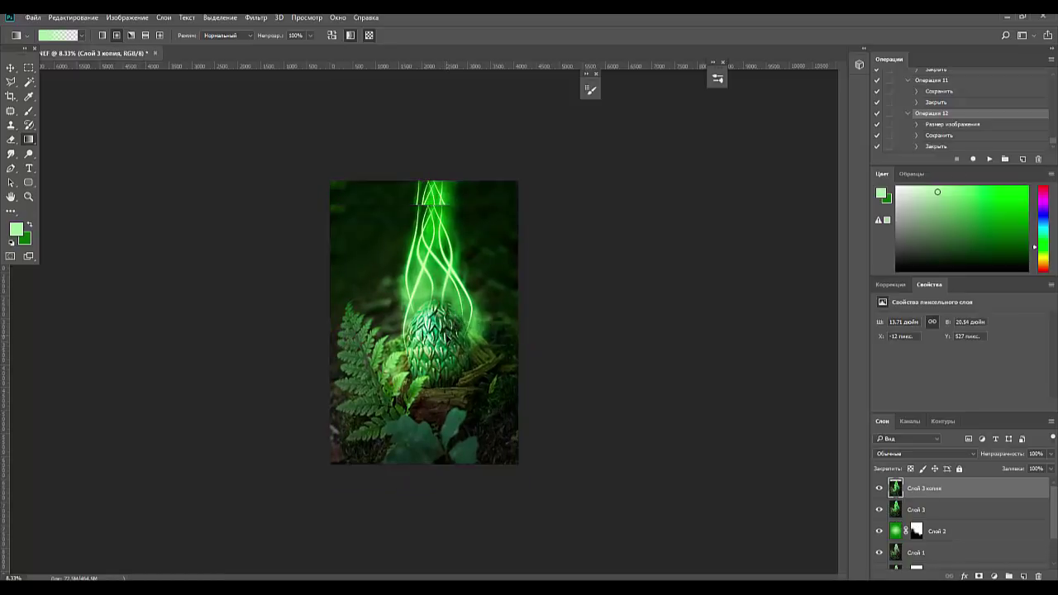
Stretch a rectangular strip at the top of the layer upward to fill the empty top.
left_click(29, 67)
mouse_move(330, 181)
left_mouse_down()
mouse_move(374, 215)
mouse_move(570, 237)
left_mouse_up()
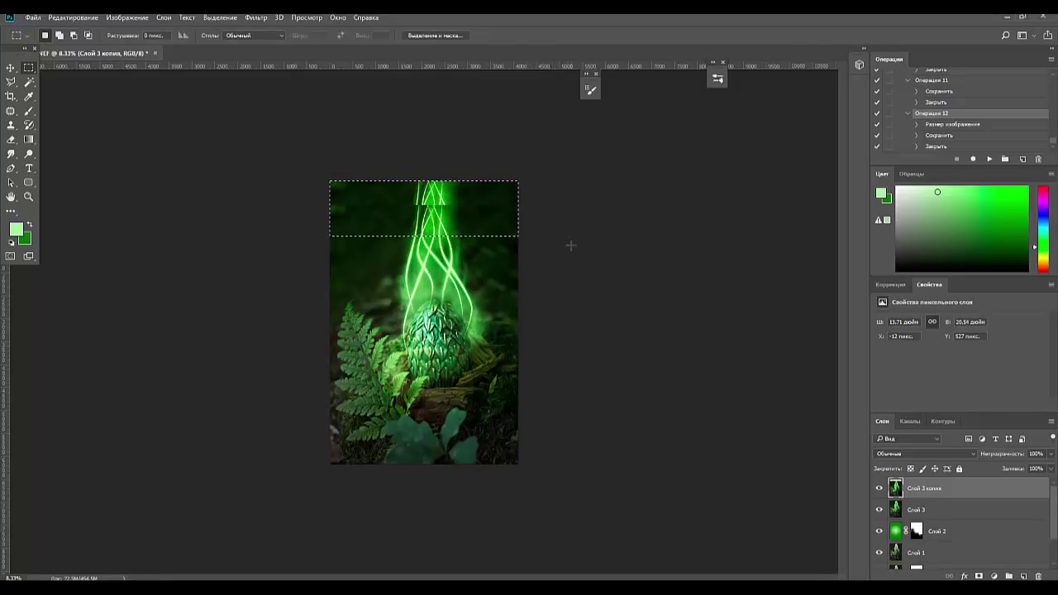
key("ctrl+t")
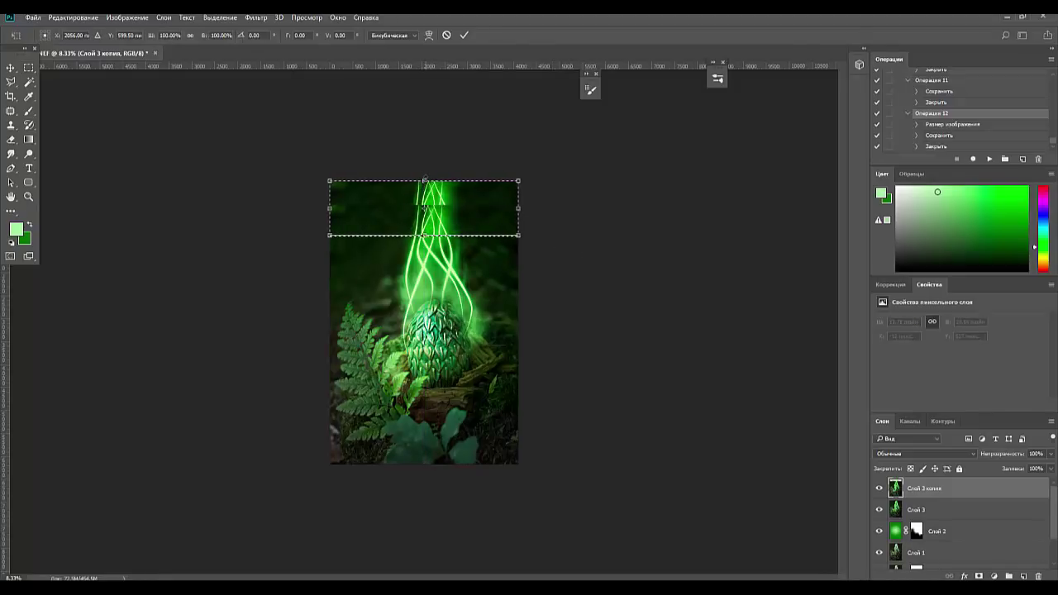
mouse_move(424, 181)
left_mouse_down()
mouse_move(424, 132)
mouse_move(424, 142)
left_mouse_up()
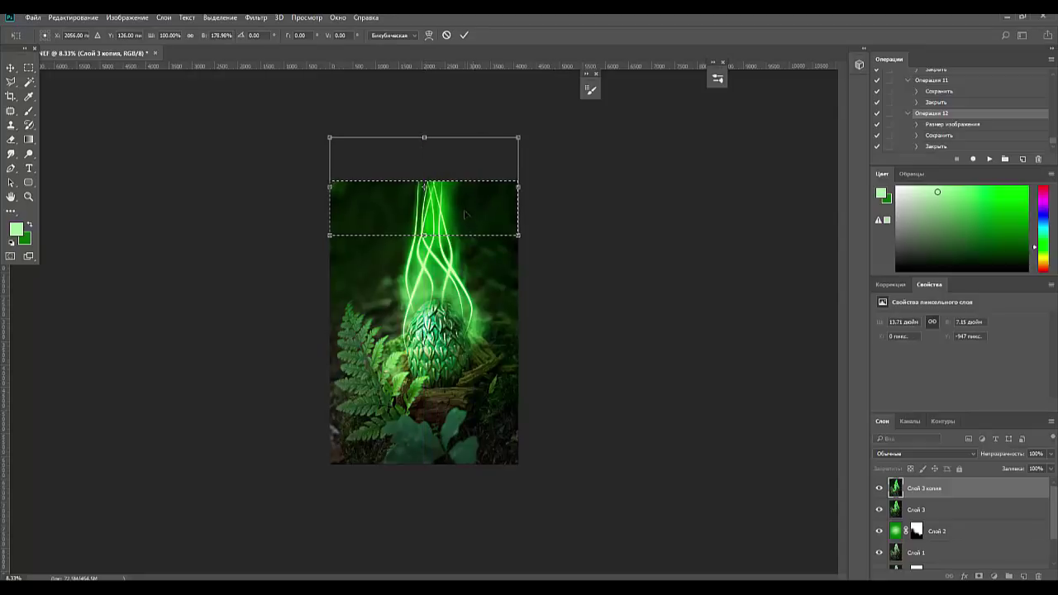
key("Return")
key("ctrl+d")
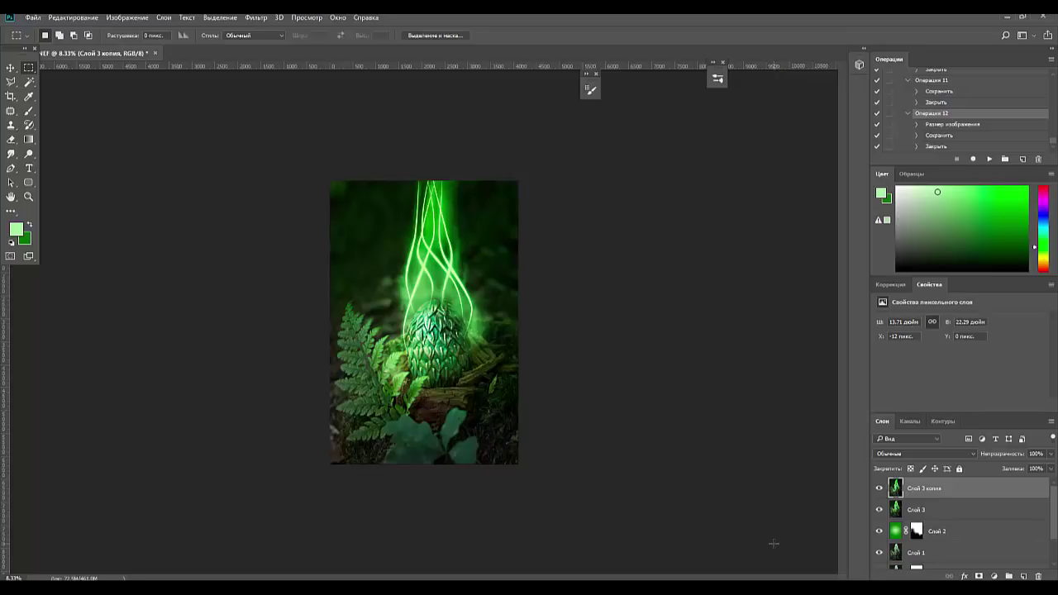
Warp the whole layer so the light strands bend toward the right.
key("ctrl+t")
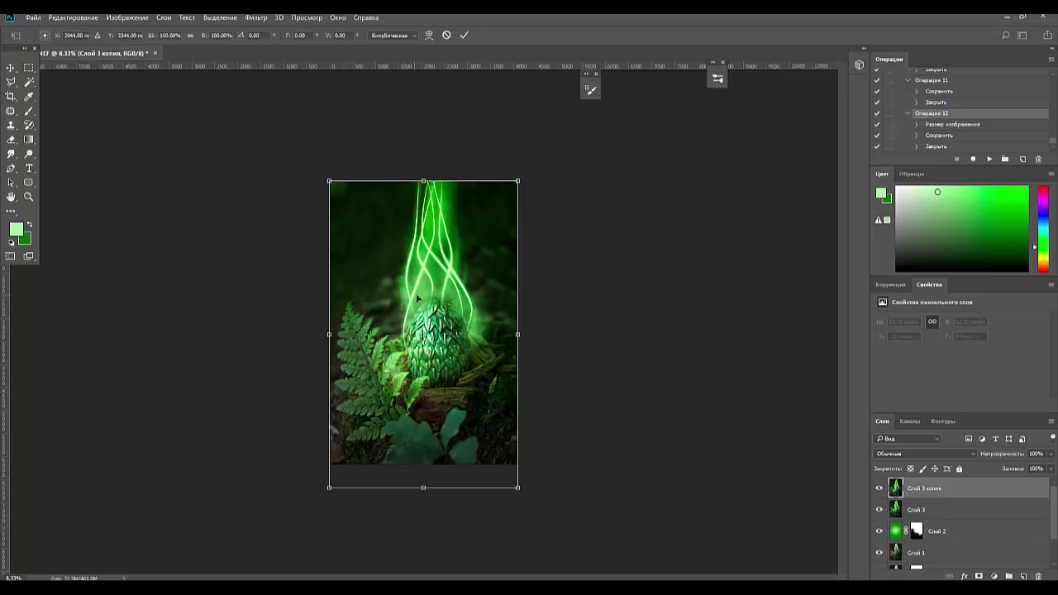
right_click(418, 297)
left_click(424, 378)
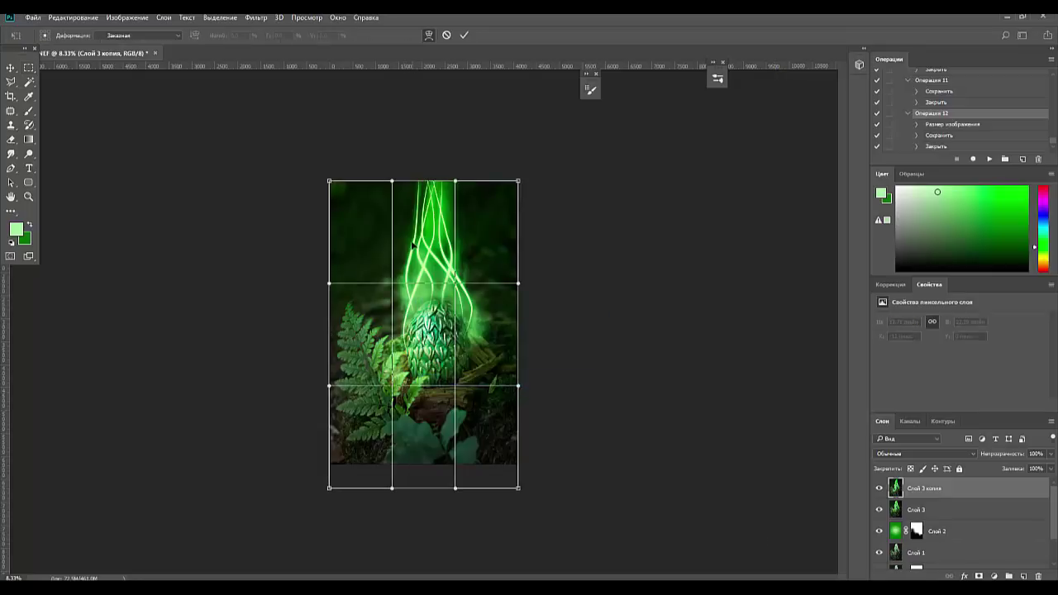
left_click_drag(424, 243, 533, 291)
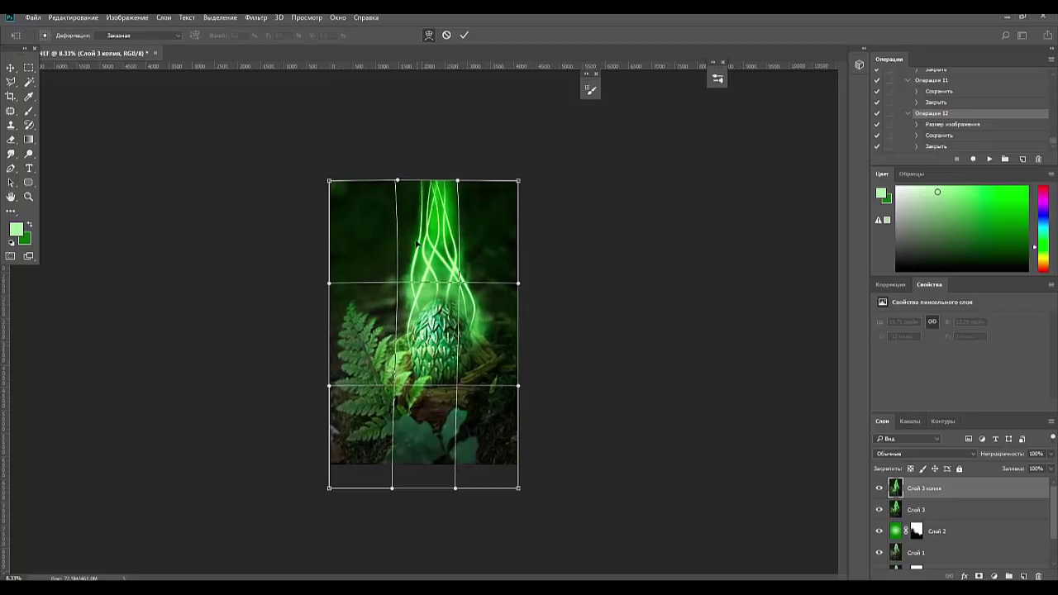
key("Return")
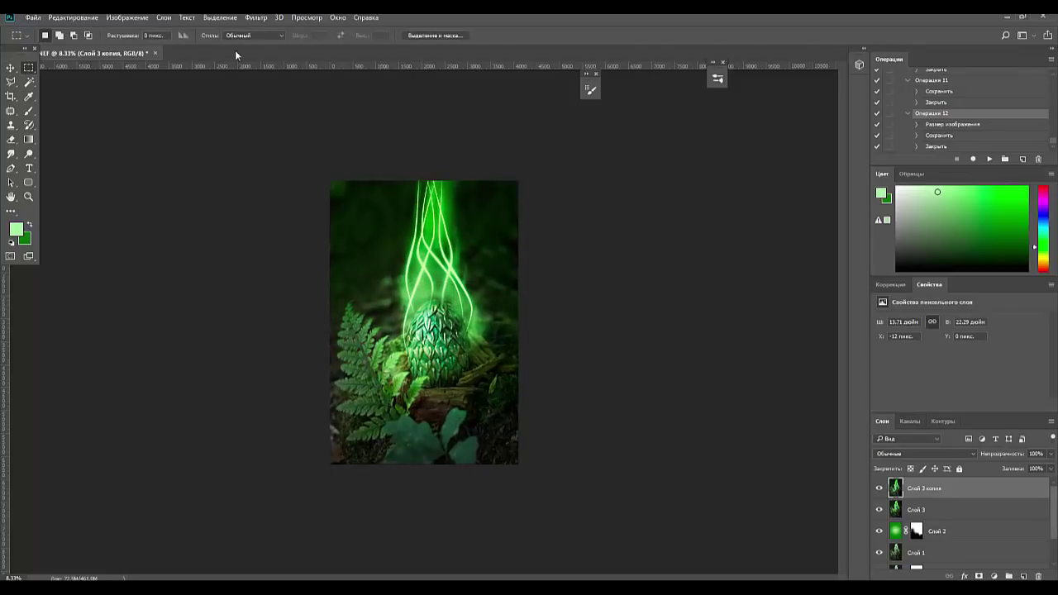
Liquify the layer, pushing the top rightward with brush sizes 2425 then 1342.
left_click(258, 18)
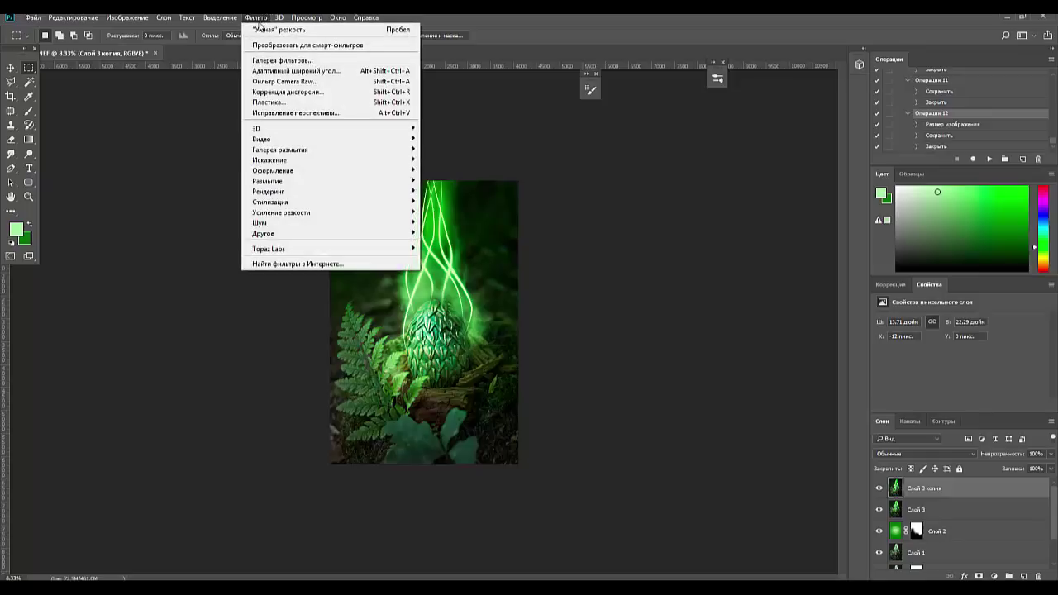
left_click(267, 102)
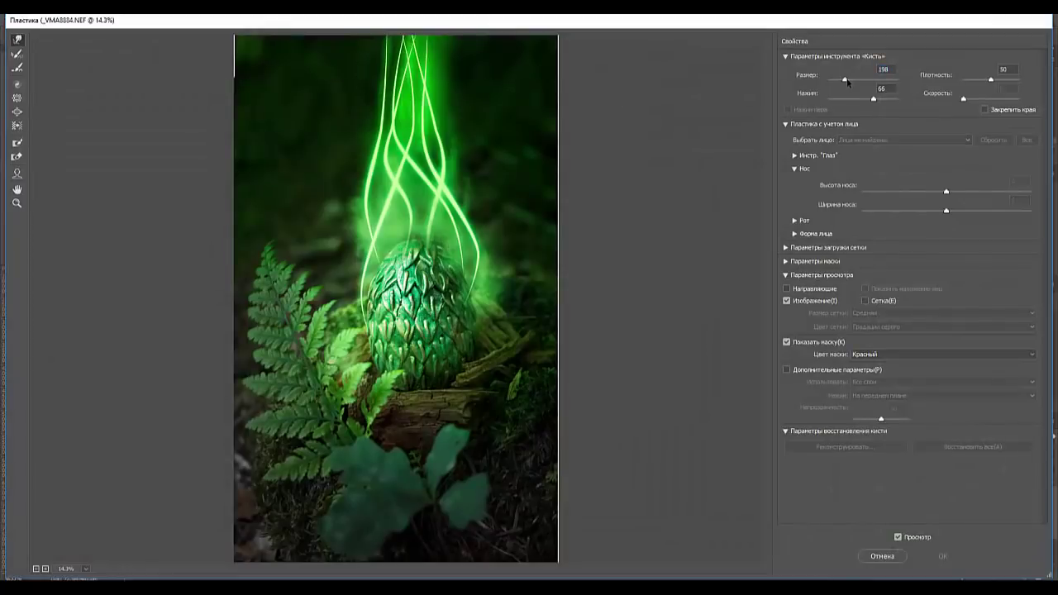
left_click_drag(845, 80, 872, 80)
left_click_drag(872, 81, 866, 81)
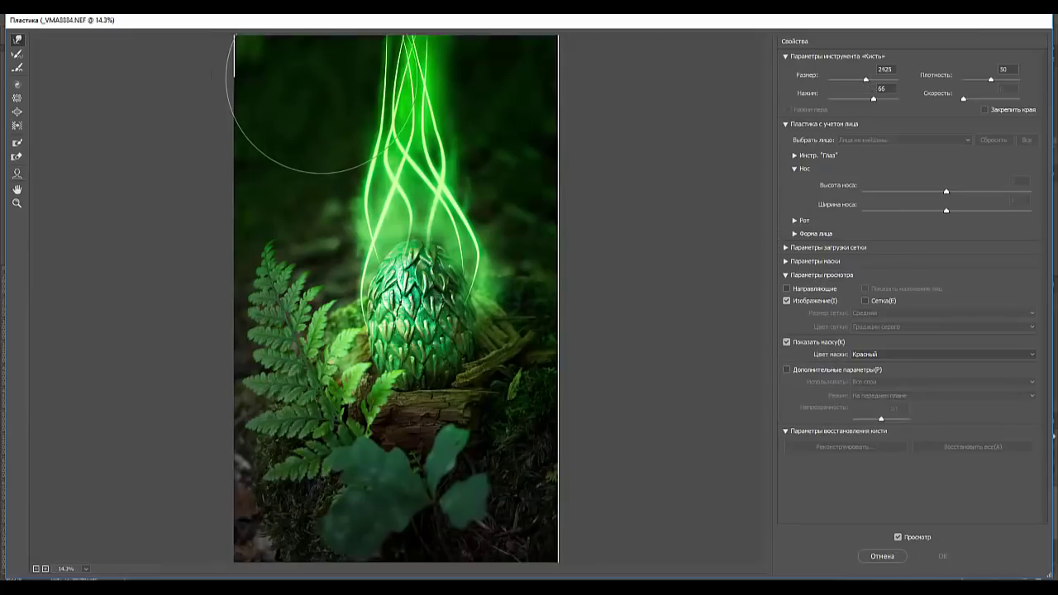
left_click_drag(323, 74, 496, 70)
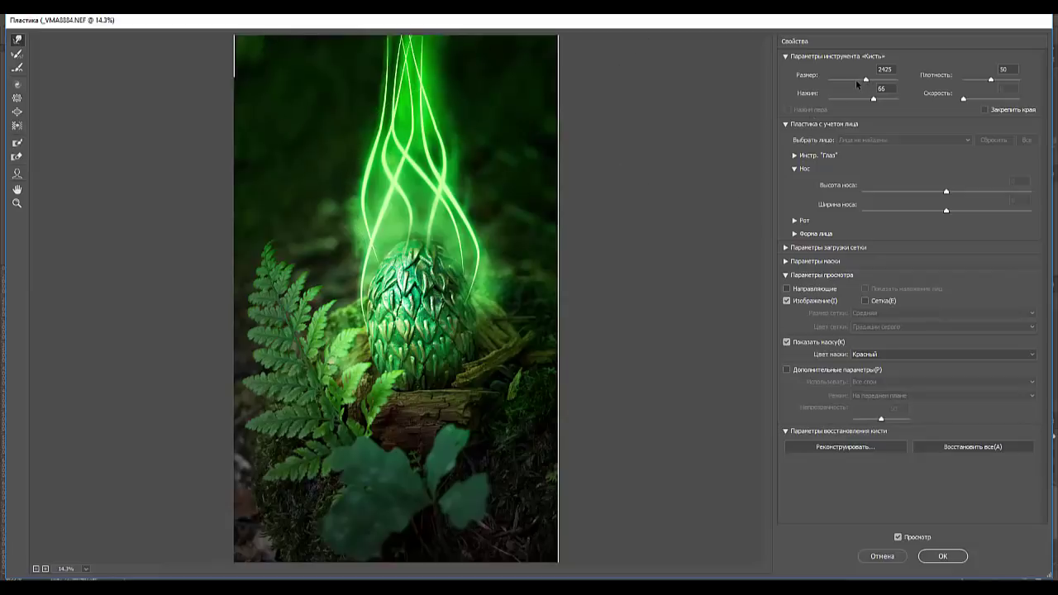
left_click_drag(867, 79, 860, 79)
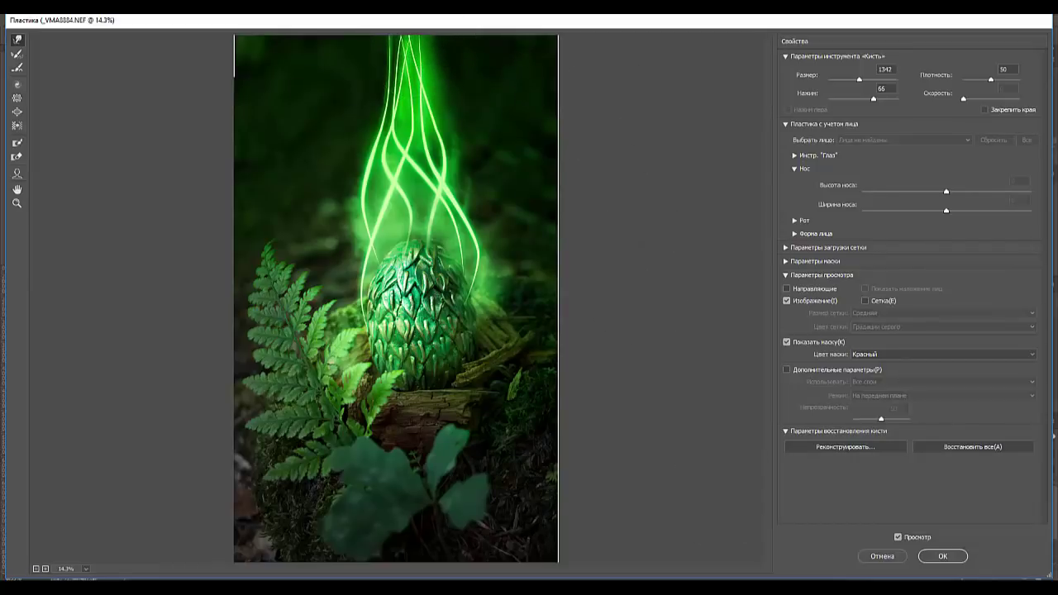
left_click(935, 557)
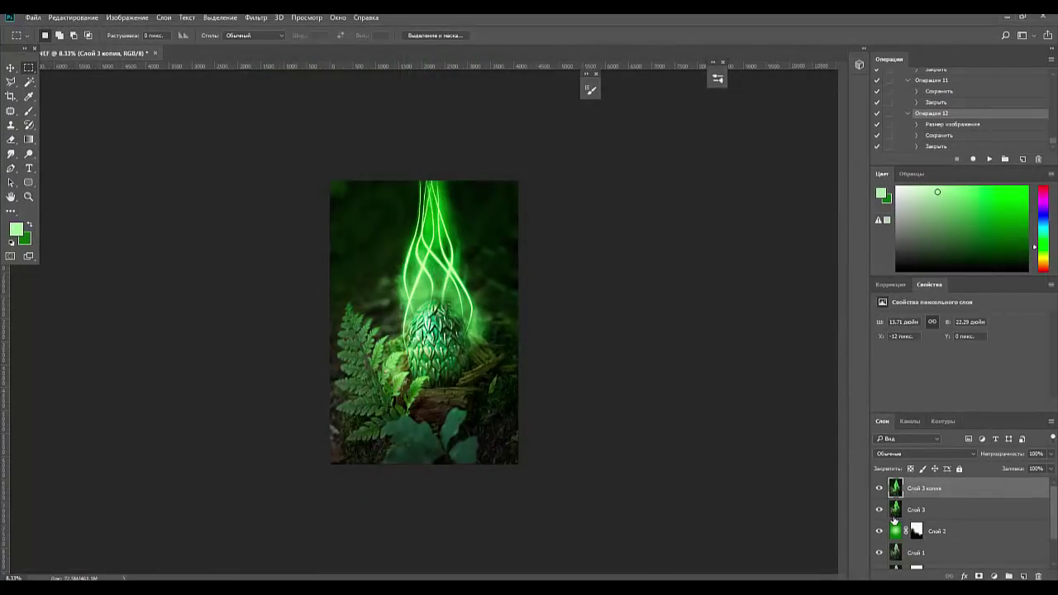
Crop the image tighter, then duplicate and delete an extra copy of Слой 3 копия.
key("ctrl+plus")
key("ctrl+plus")
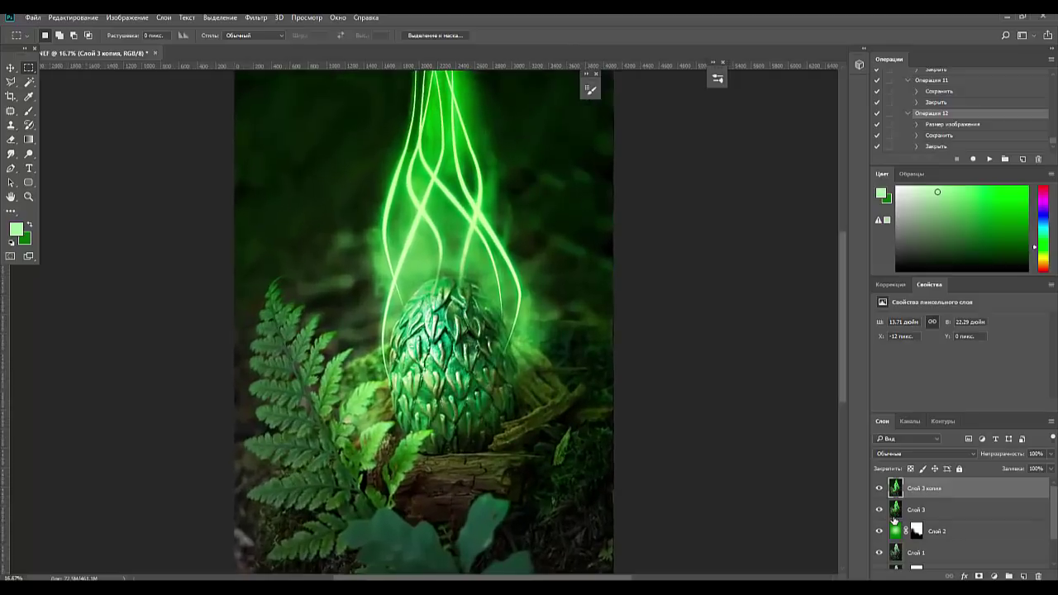
key("ctrl+plus")
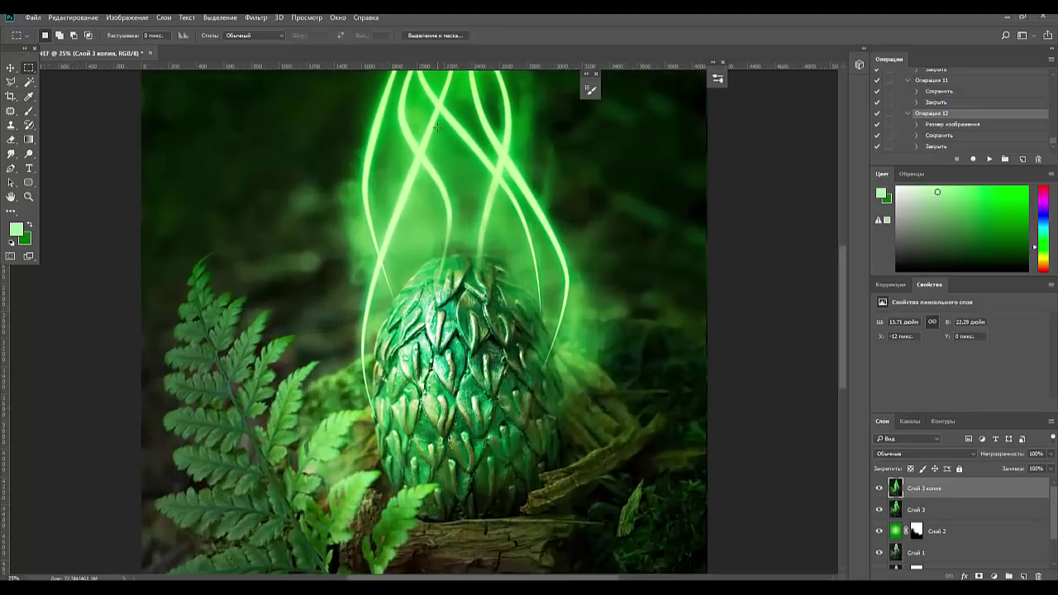
key("ctrl+minus")
key("ctrl+minus")
key("ctrl+minus")
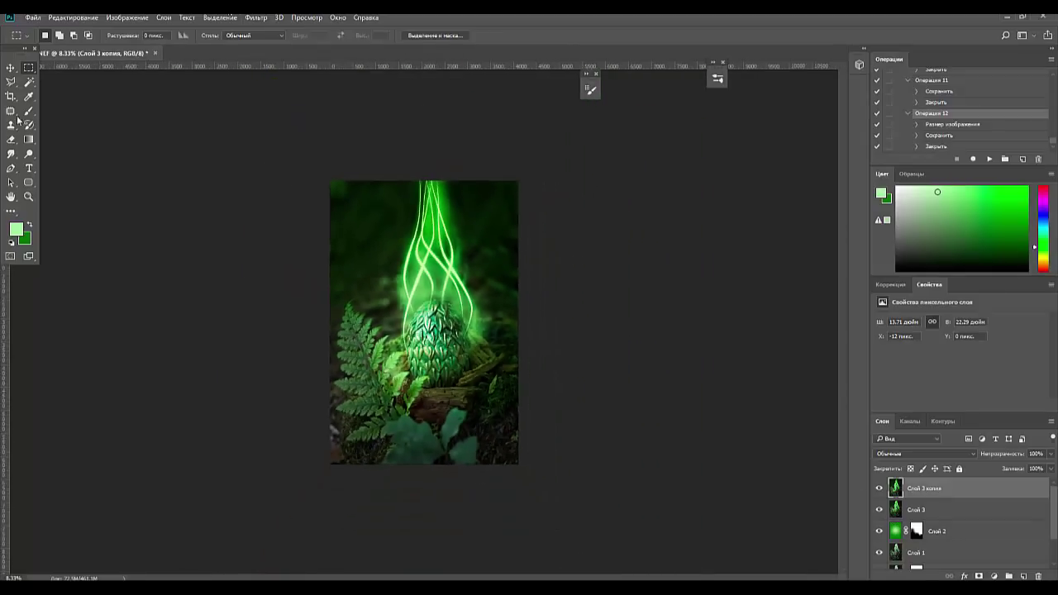
left_click(11, 96)
left_click_drag(324, 315, 515, 323)
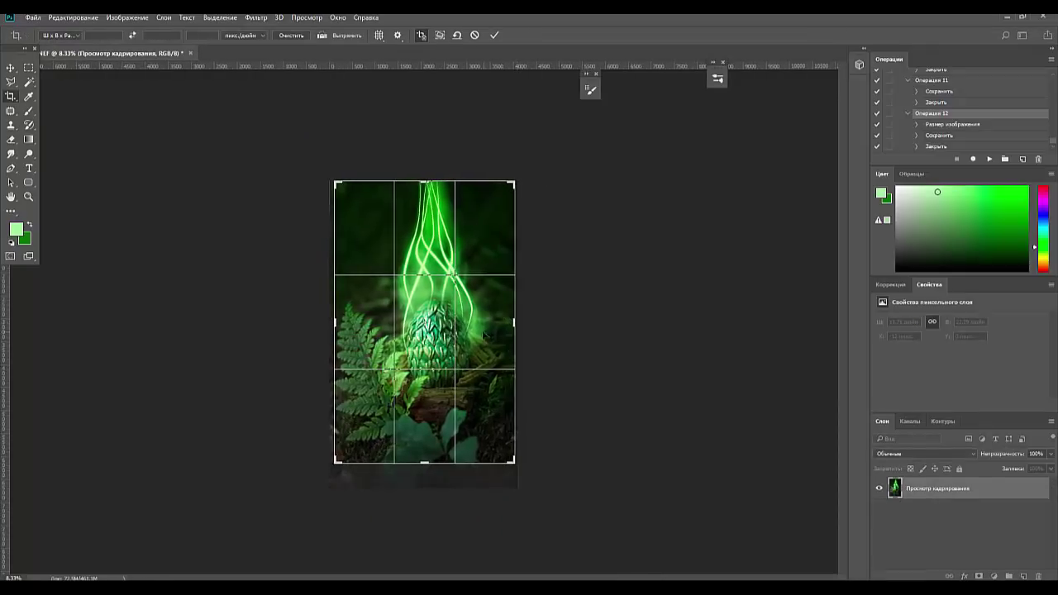
key("Return")
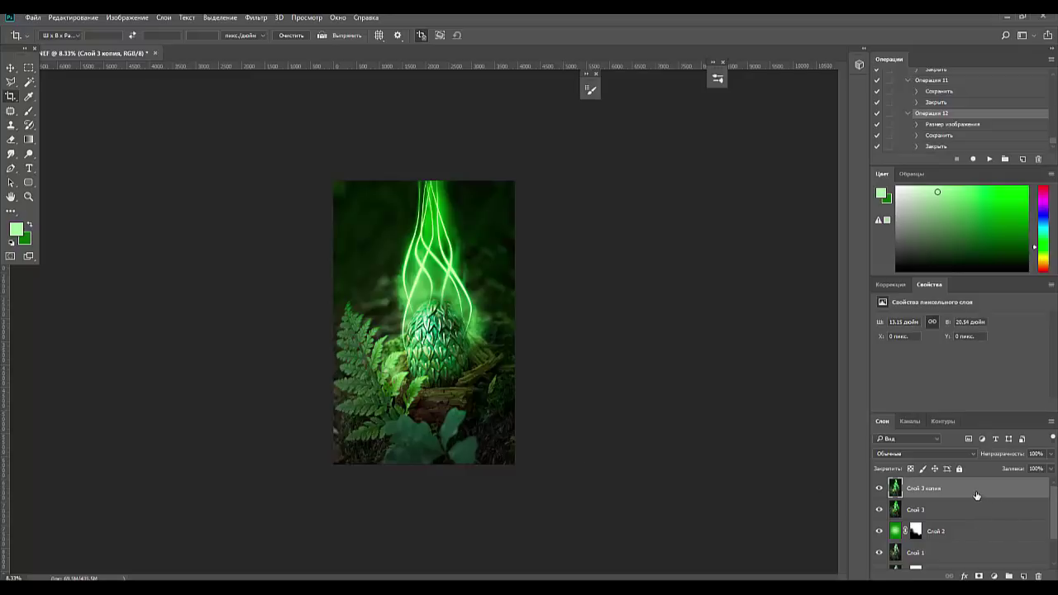
left_click_drag(976, 491, 1025, 576)
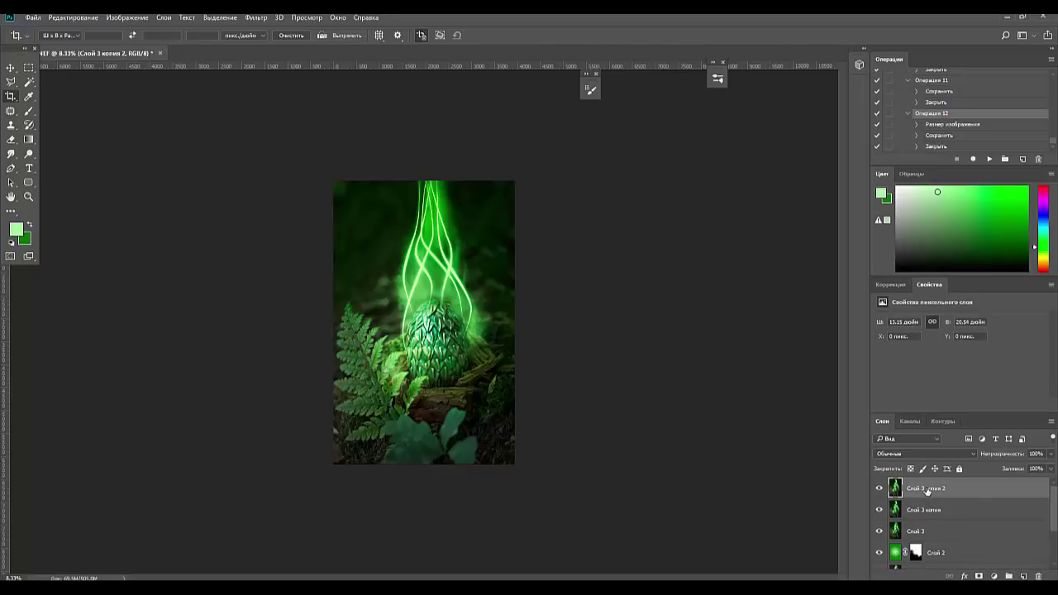
left_click_drag(978, 491, 1038, 576)
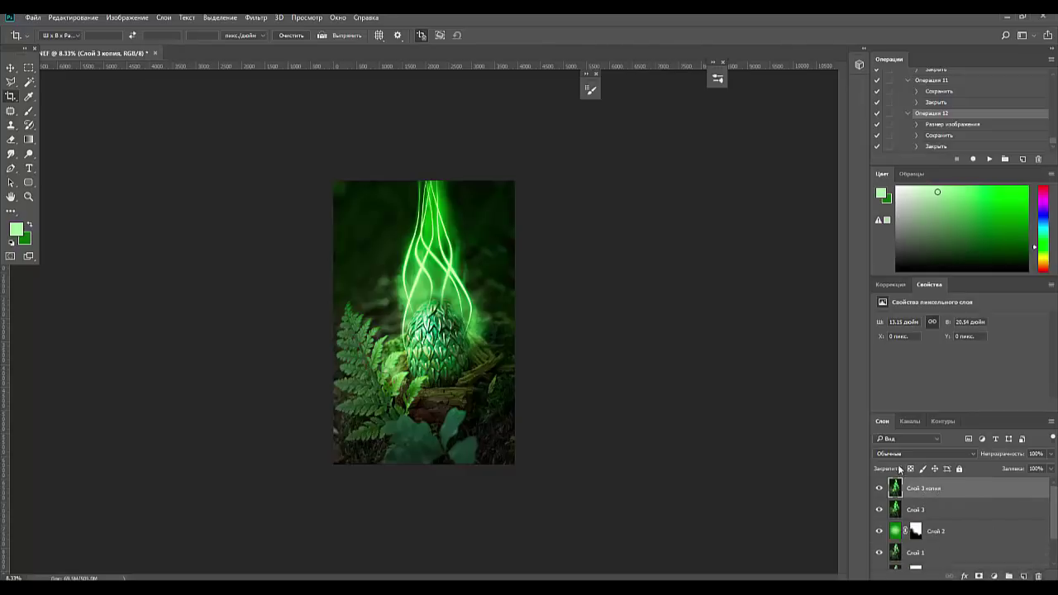
Draw an elliptical selection with 600 px feather around the egg and light strands.
left_click(31, 70)
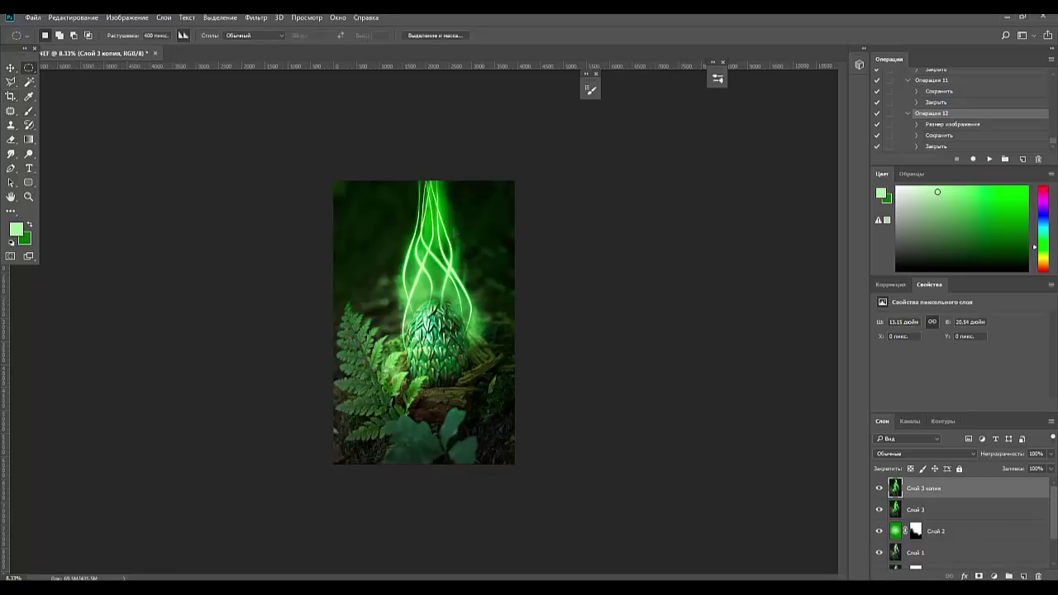
left_click_drag(366, 204, 512, 447)
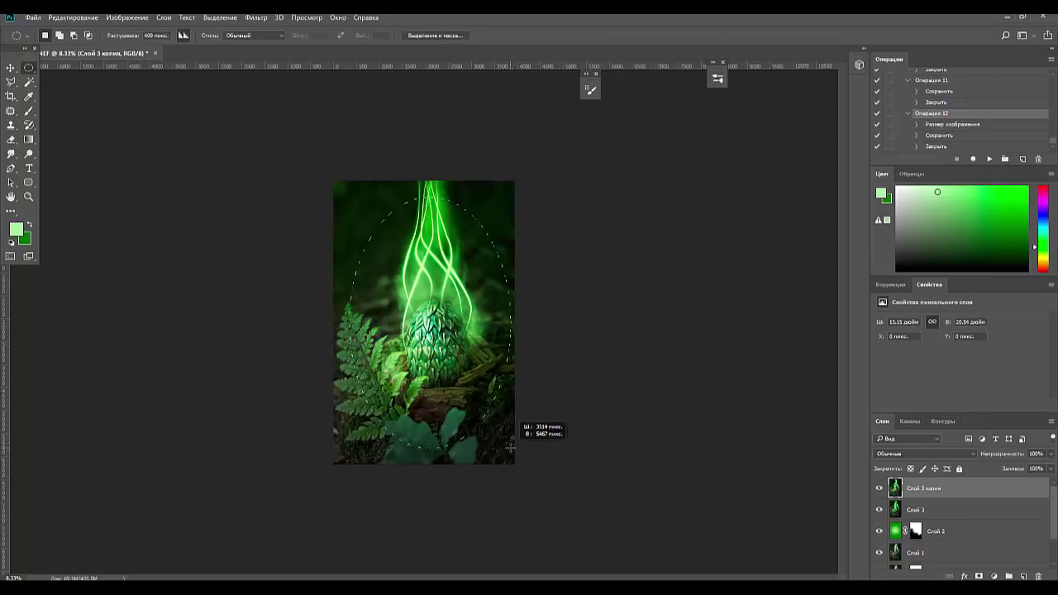
left_click_drag(510, 447, 503, 446)
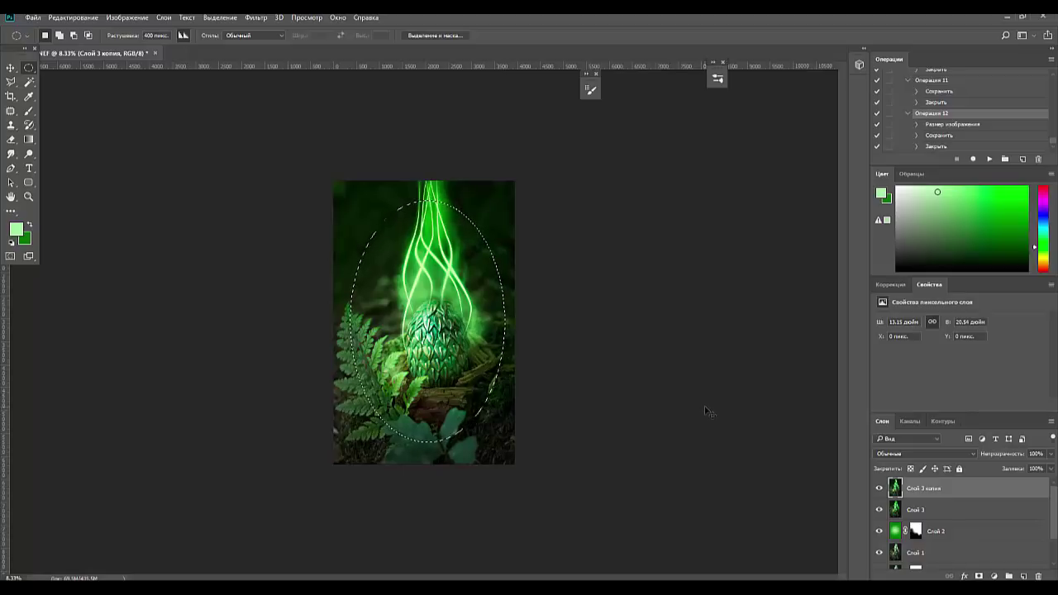
key("ctrl+d")
type("600")
mouse_move(379, 226)
left_mouse_down()
mouse_move(513, 438)
mouse_move(499, 428)
left_mouse_up()
left_click_drag(557, 471, 558, 473)
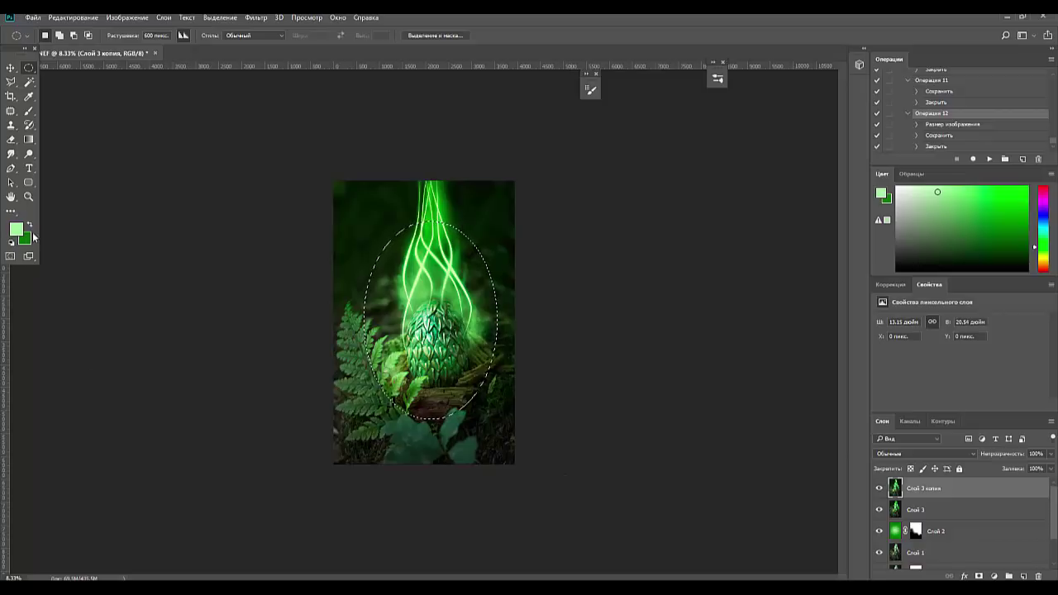
Fill the area outside the oval with dark green 102500.
left_click(30, 226)
left_click(16, 230)
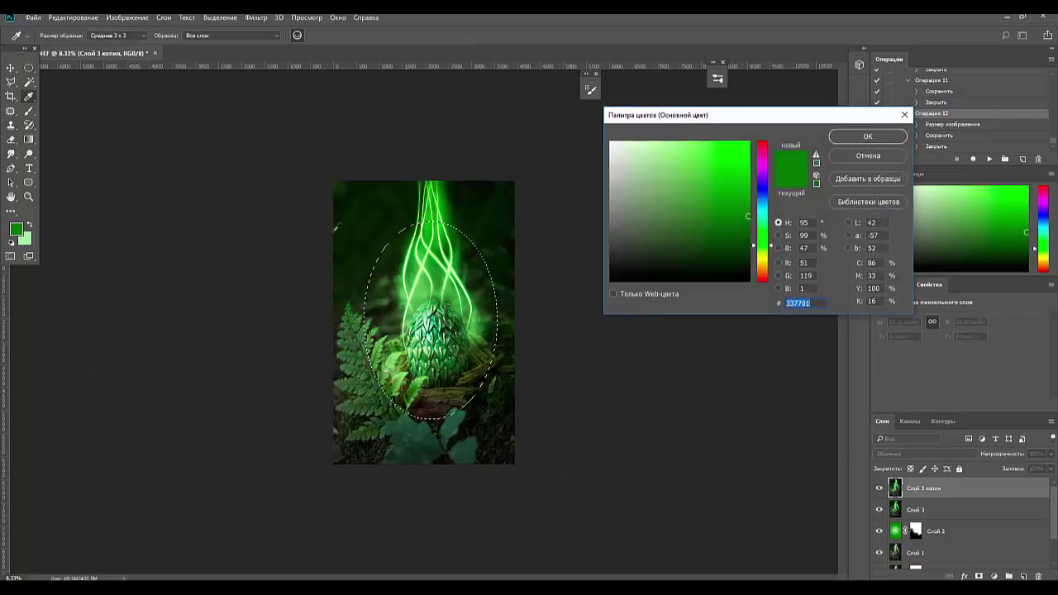
type("102500")
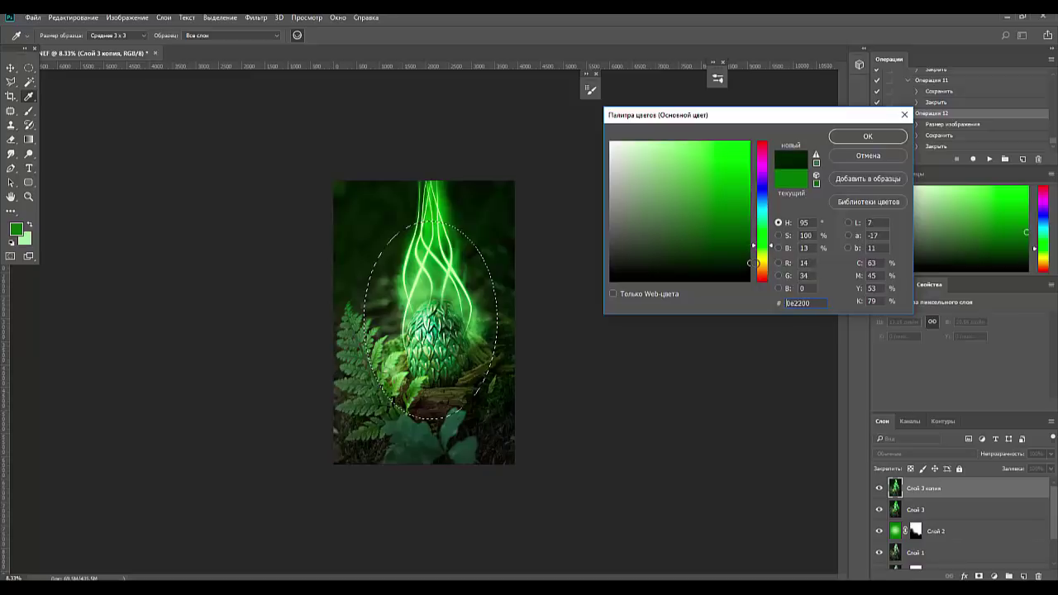
left_click(869, 136)
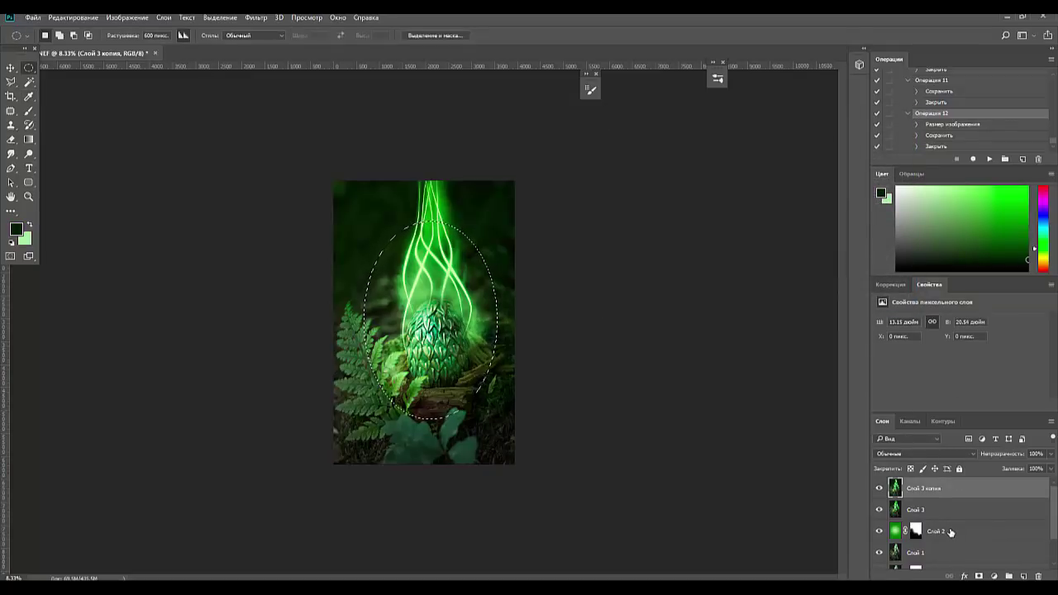
key("ctrl+a")
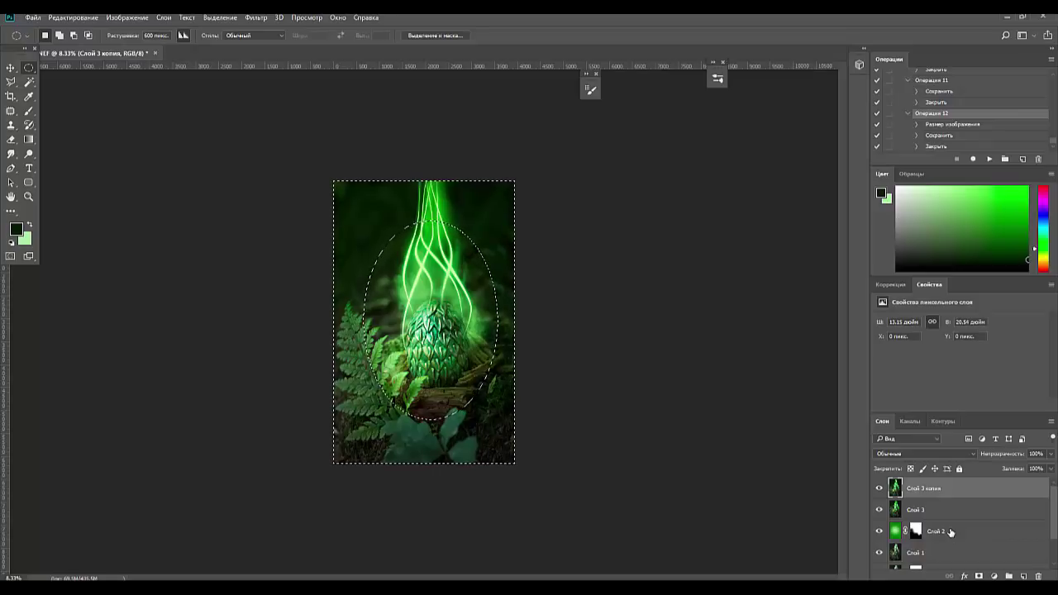
key("x")
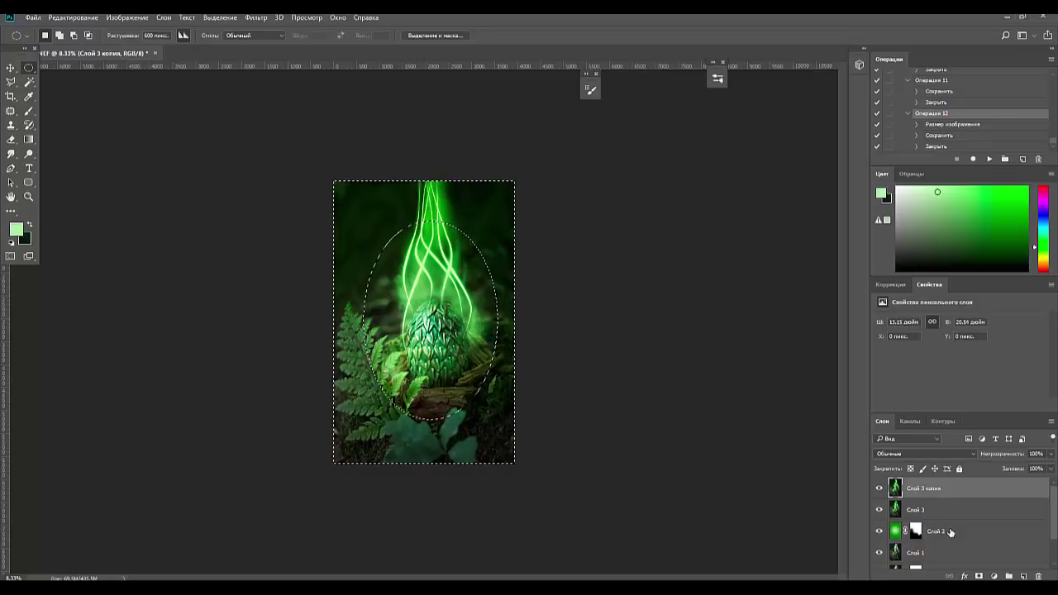
key("ctrl+BackSpace")
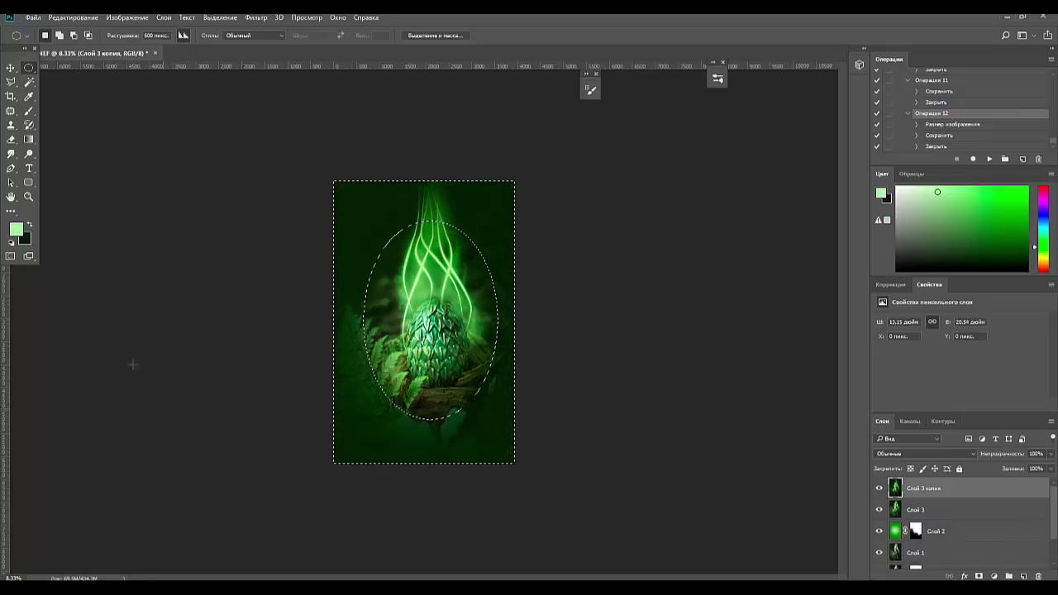
Pick an even darker green and fill the surroundings again.
left_click(24, 239)
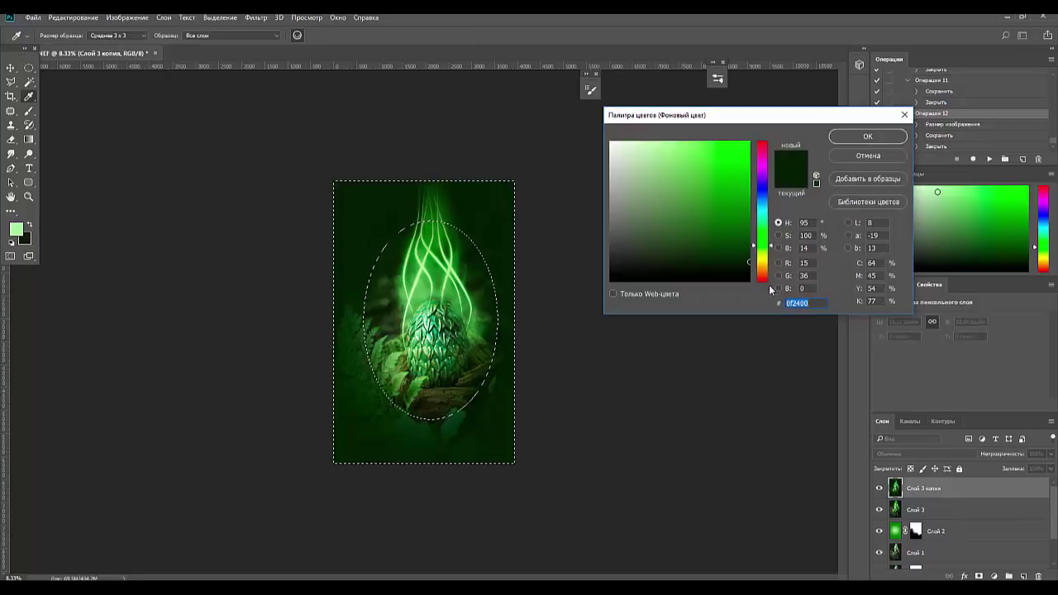
left_click(749, 273)
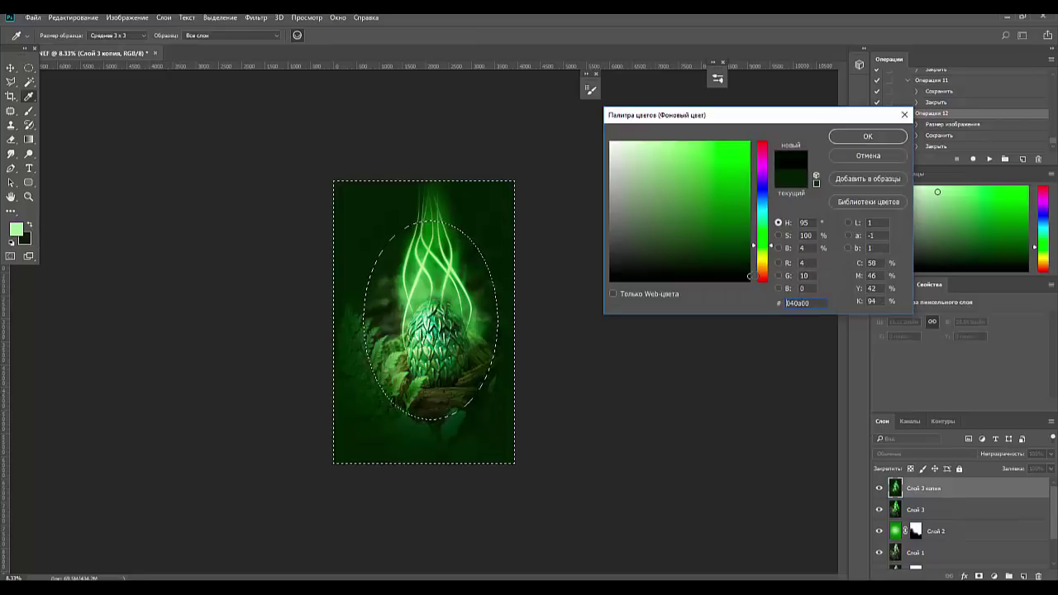
left_click(868, 136)
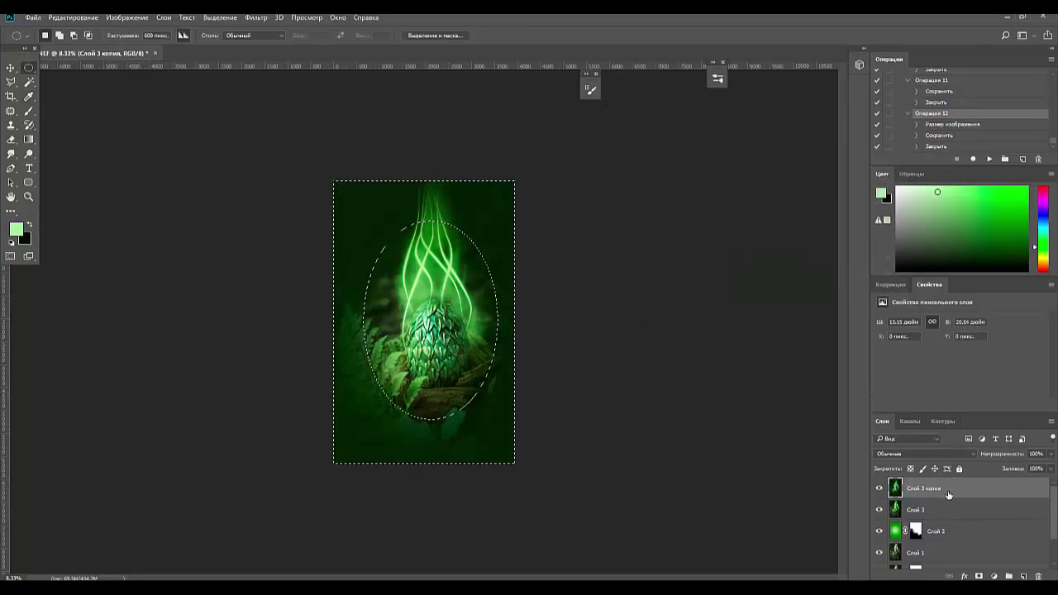
key("ctrl+BackSpace")
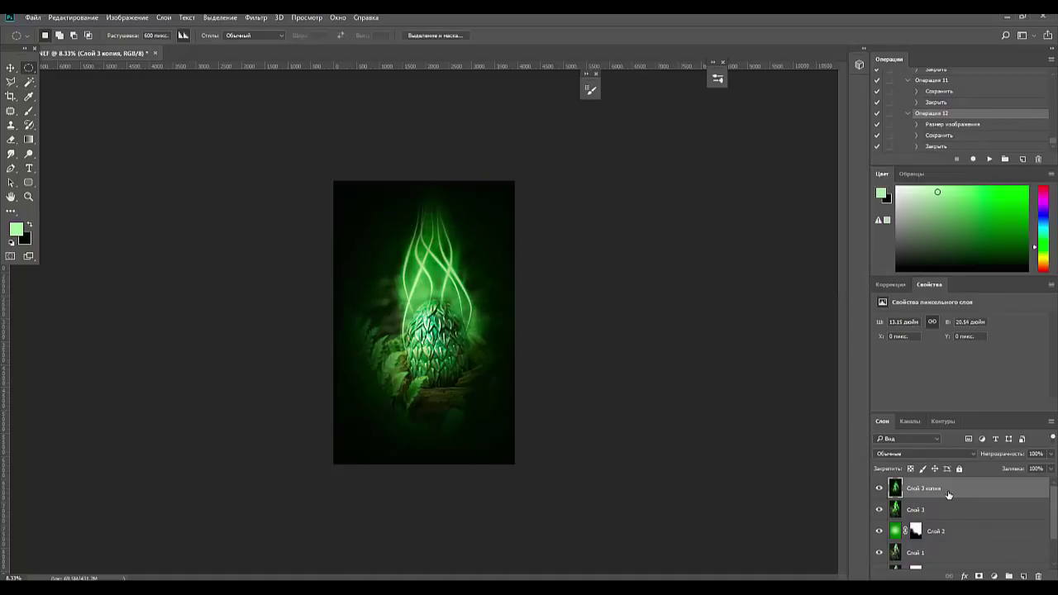
Try out blend modes for Слой 3 копия and settle on Мягкий свет (Soft Light).
left_click(908, 457)
key("Down")
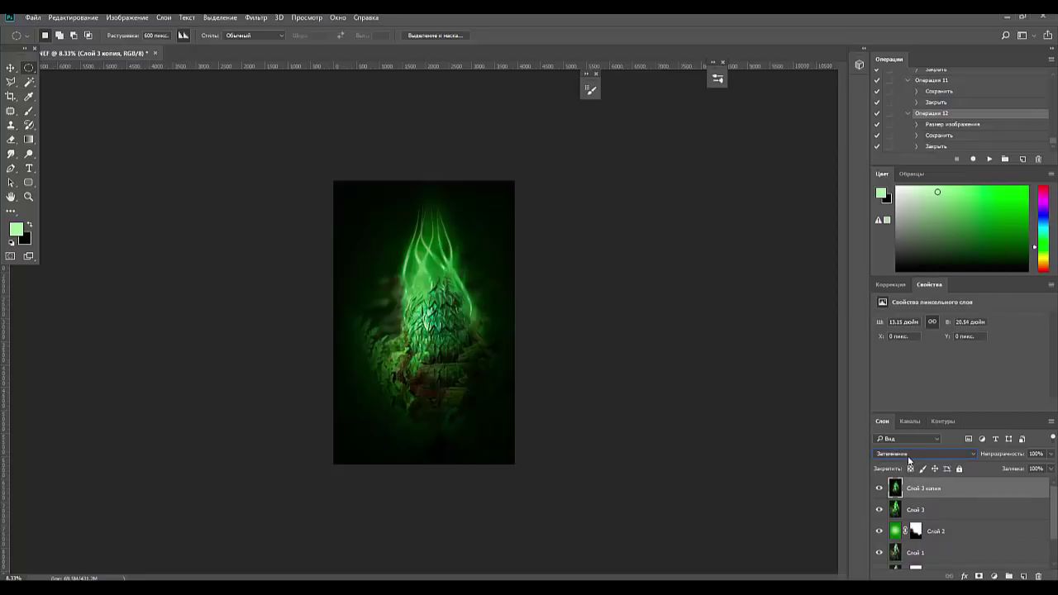
key("Down")
key("Down")
key("Down")
key("Down")
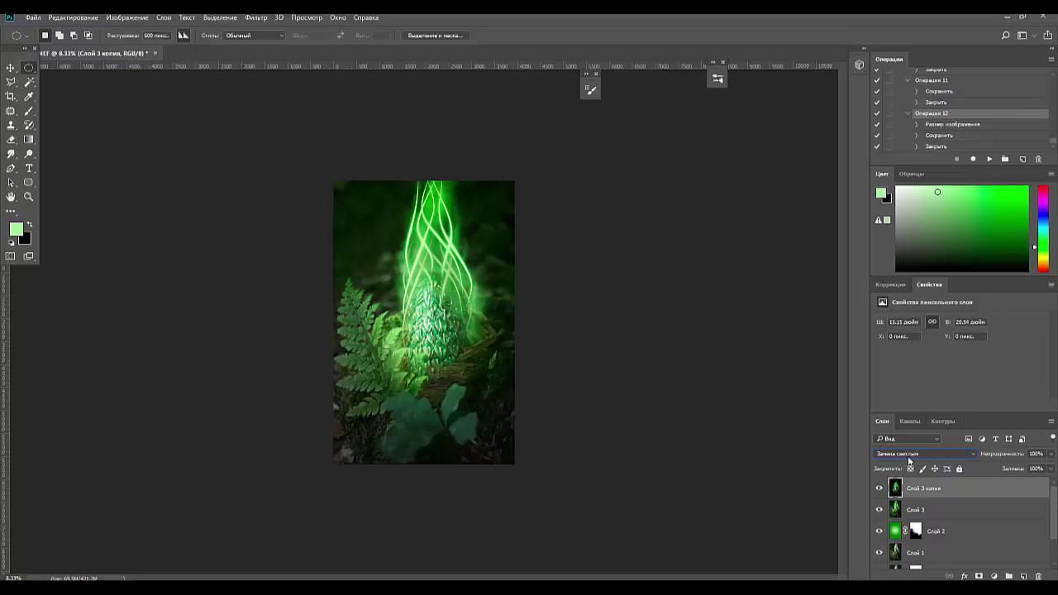
key("Down")
scroll(910, 460, "down", 1)
scroll(910, 459, "down", 1)
scroll(910, 460, "down", 1)
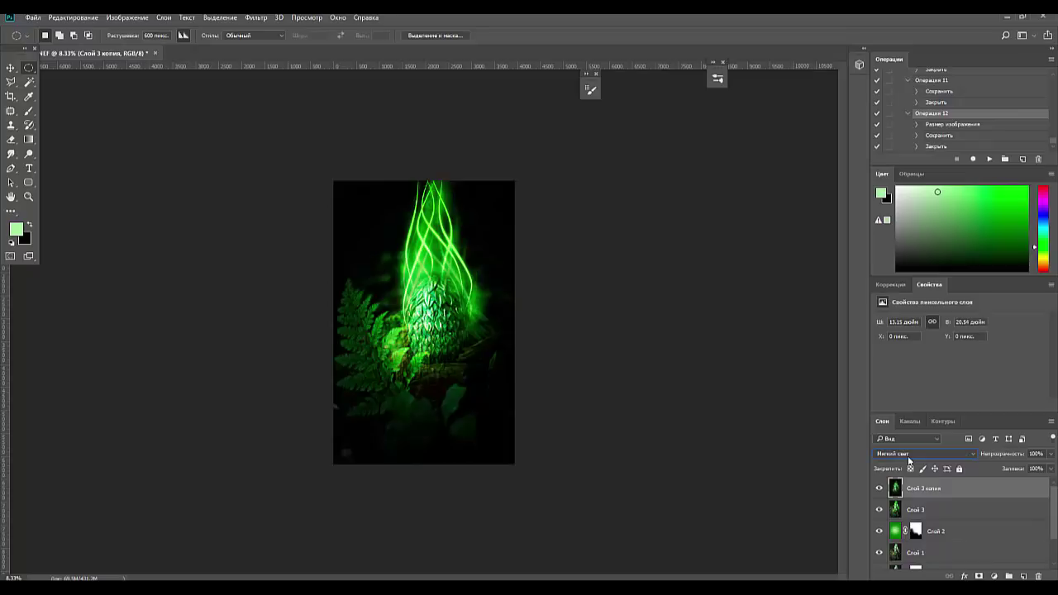
scroll(910, 459, "down", 1)
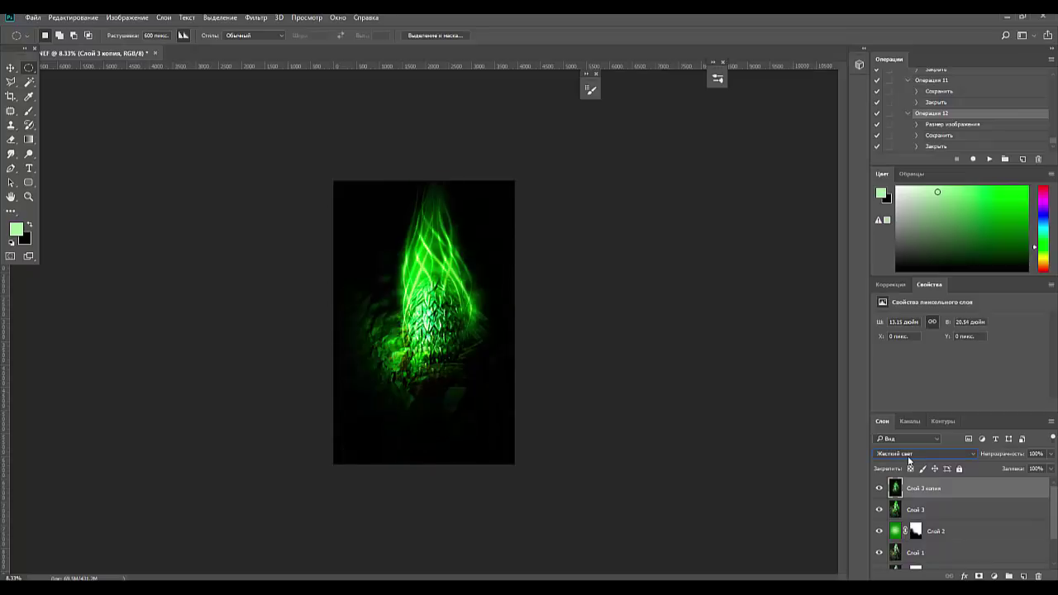
scroll(909, 460, "down", 1)
scroll(909, 461, "down", 1)
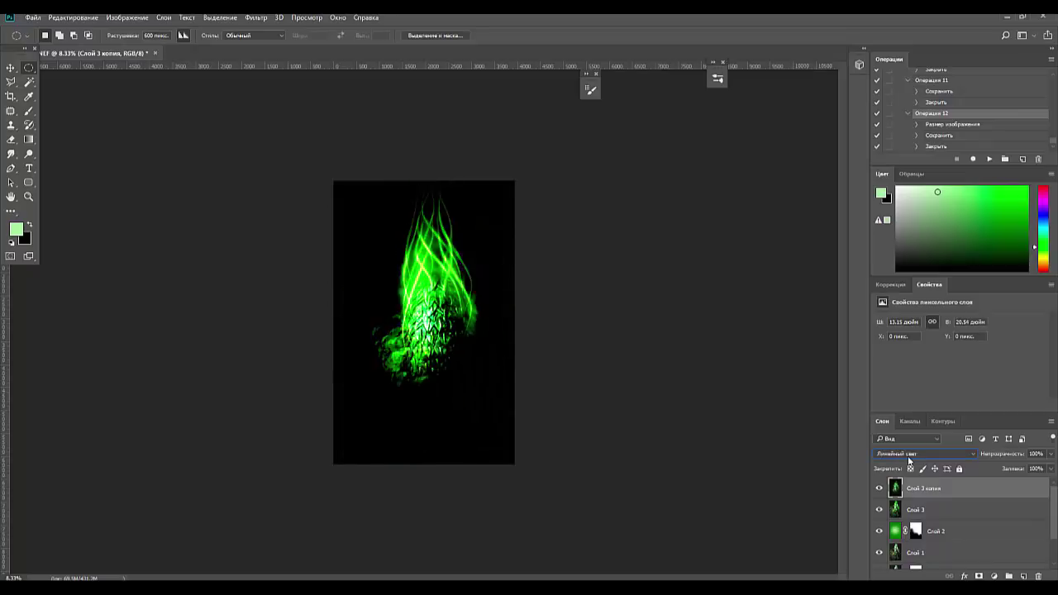
scroll(910, 460, "down", 1)
scroll(910, 459, "down", 1)
scroll(909, 460, "down", 1)
scroll(910, 460, "down", 1)
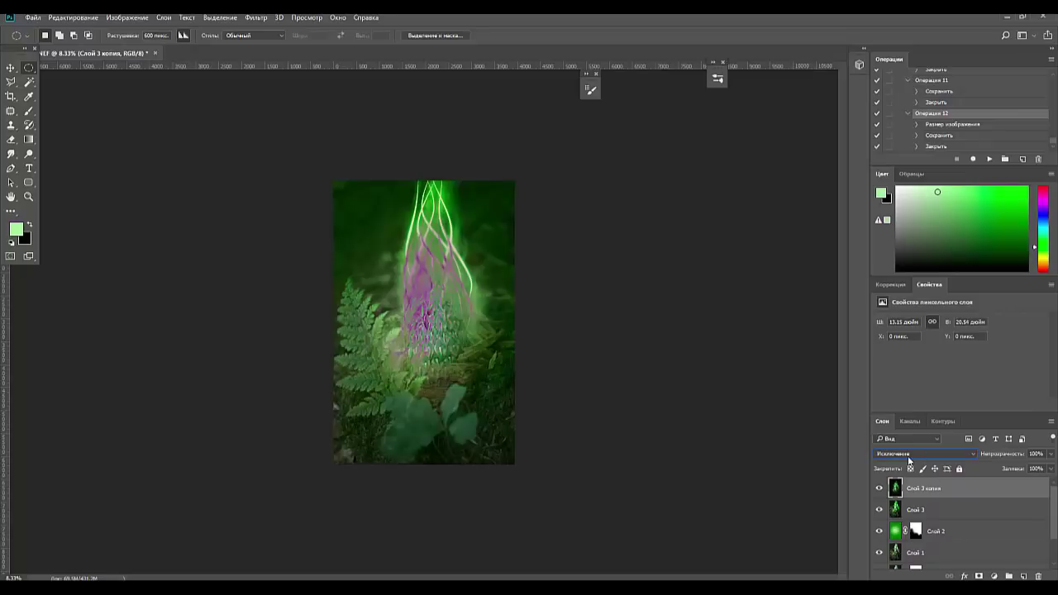
scroll(909, 460, "down", 1)
scroll(910, 460, "down", 1)
scroll(909, 459, "down", 1)
scroll(909, 459, "down", 1)
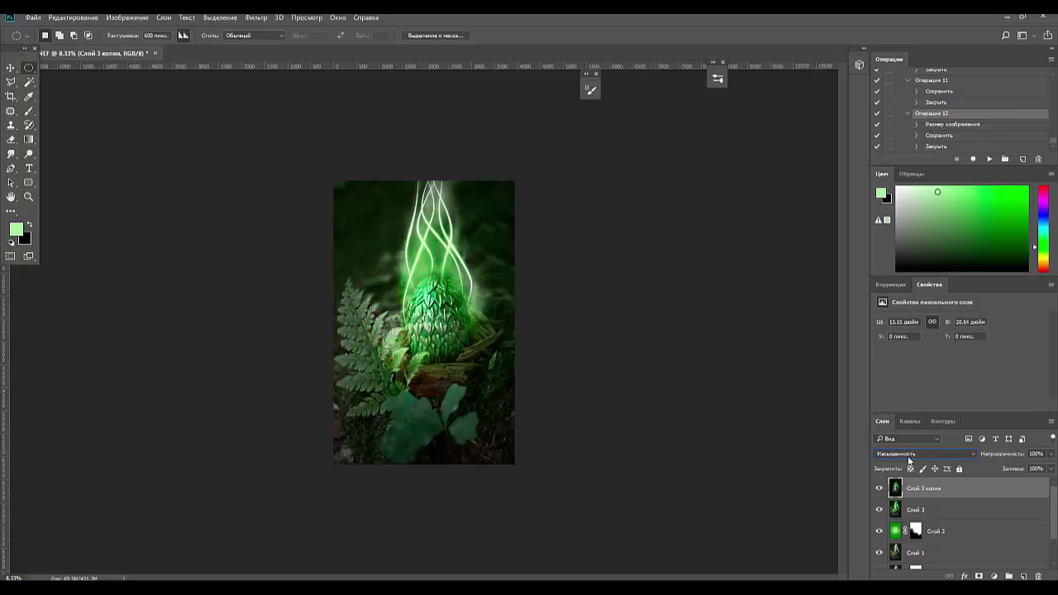
scroll(910, 461, "down", 1)
scroll(909, 461, "down", 1)
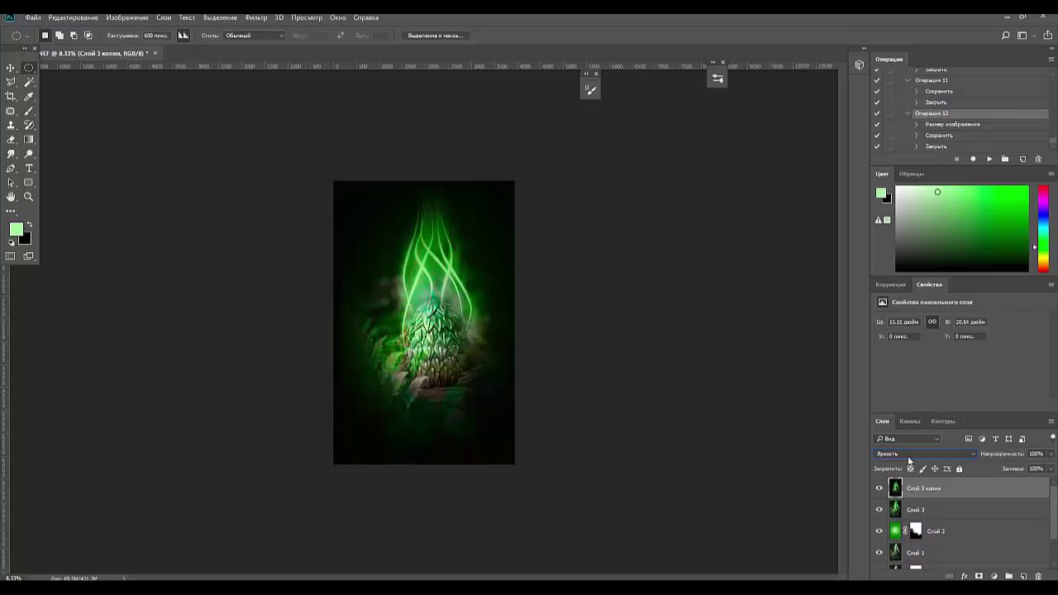
scroll(909, 461, "up", 1)
scroll(909, 460, "up", 2)
scroll(910, 461, "up", 1)
scroll(910, 460, "up", 1)
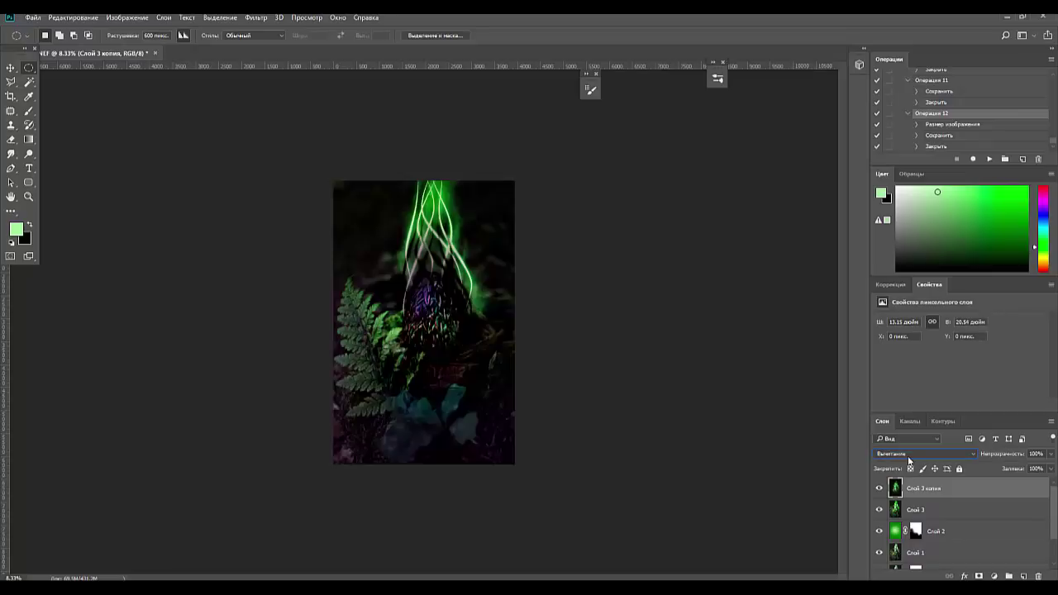
scroll(909, 461, "up", 1)
scroll(910, 461, "up", 1)
scroll(909, 461, "up", 1)
scroll(909, 461, "up", 1)
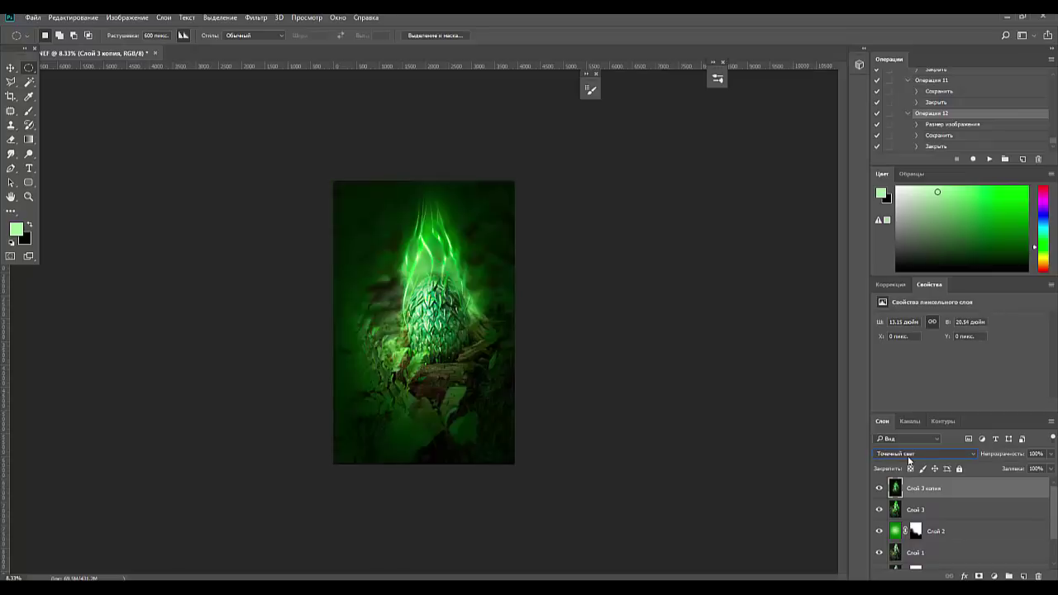
scroll(909, 460, "up", 1)
scroll(910, 461, "up", 1)
scroll(910, 460, "up", 1)
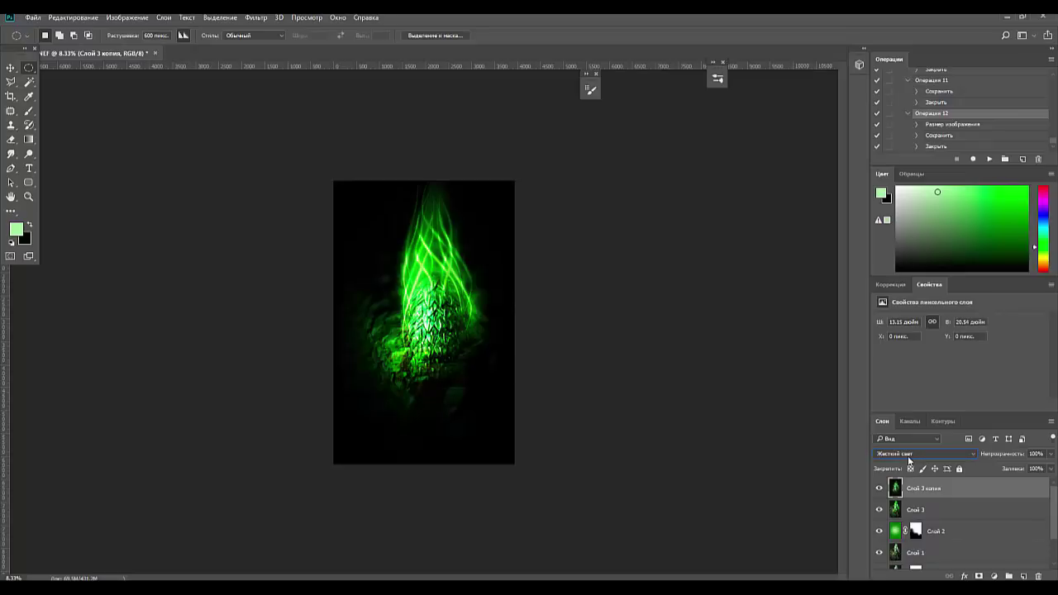
scroll(910, 460, "up", 1)
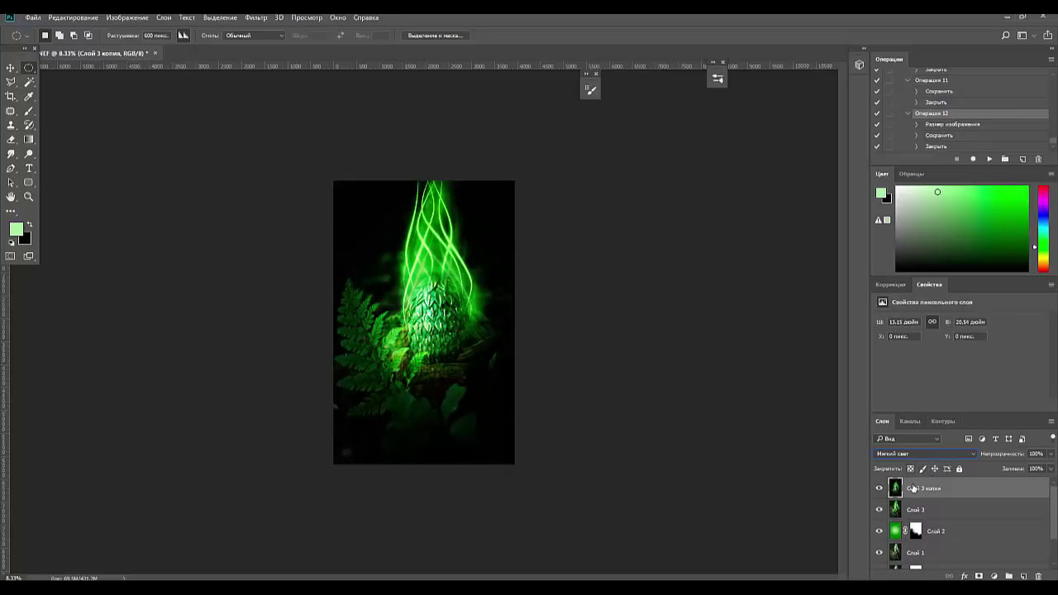
Try widening Слой 3 копия leftward with Free Transform, then cancel it.
key("ctrl+t")
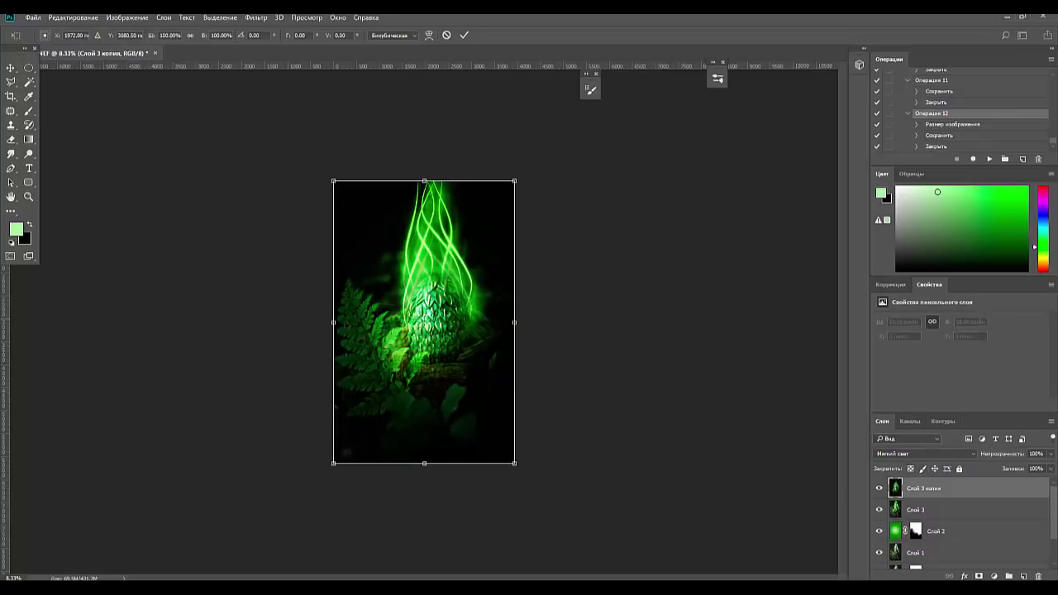
left_click_drag(333, 322, 316, 322)
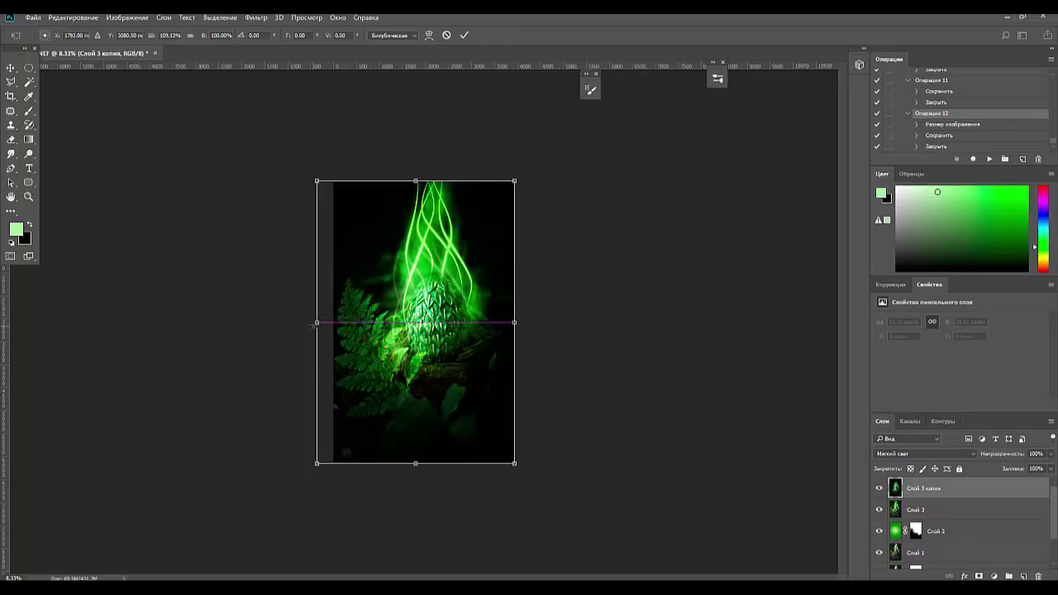
key("Escape")
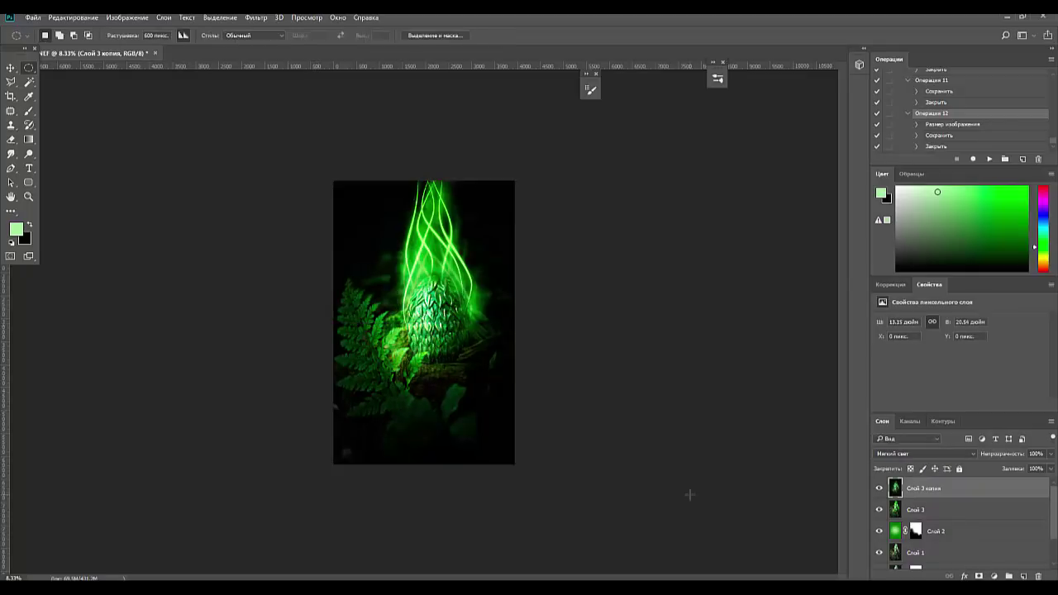
Cycle Слой 3 копия through Hard Light, Divide, Overlay and others, ending on Обычные (Normal).
key("shift+plus")
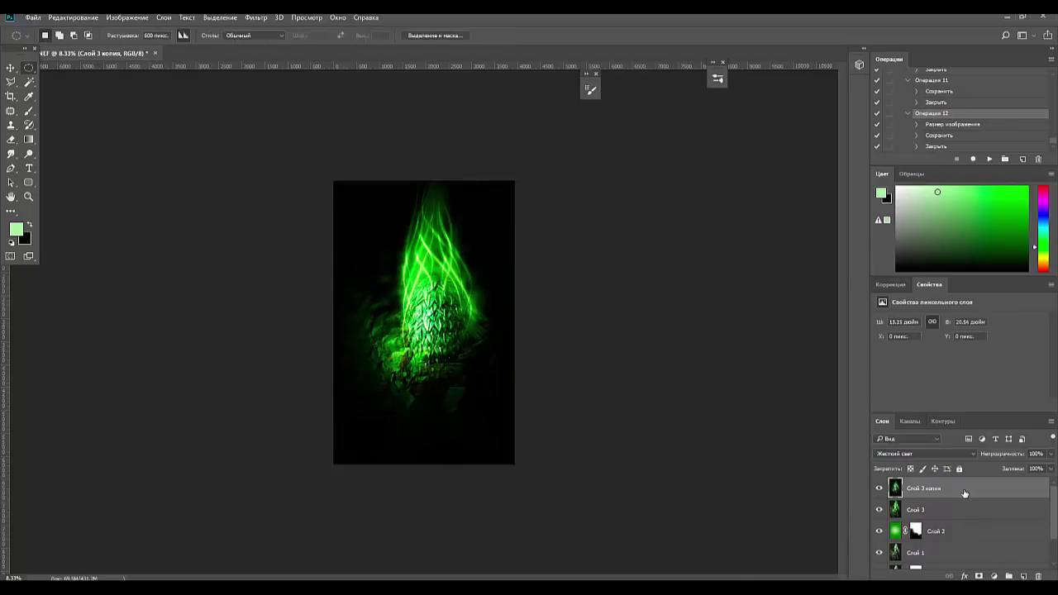
key("shift+plus")
key("shift+plus")
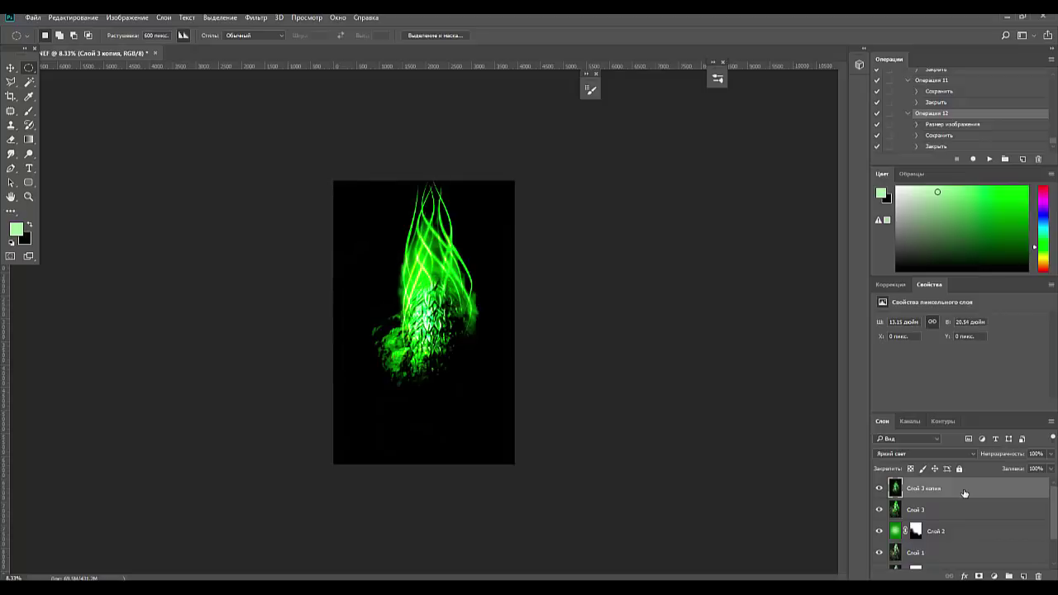
key("shift+plus")
key("shift+plus")
key("shift+plus")
key("shift+plus")
key("shift+plus")
key("shift+plus")
key("shift+plus")
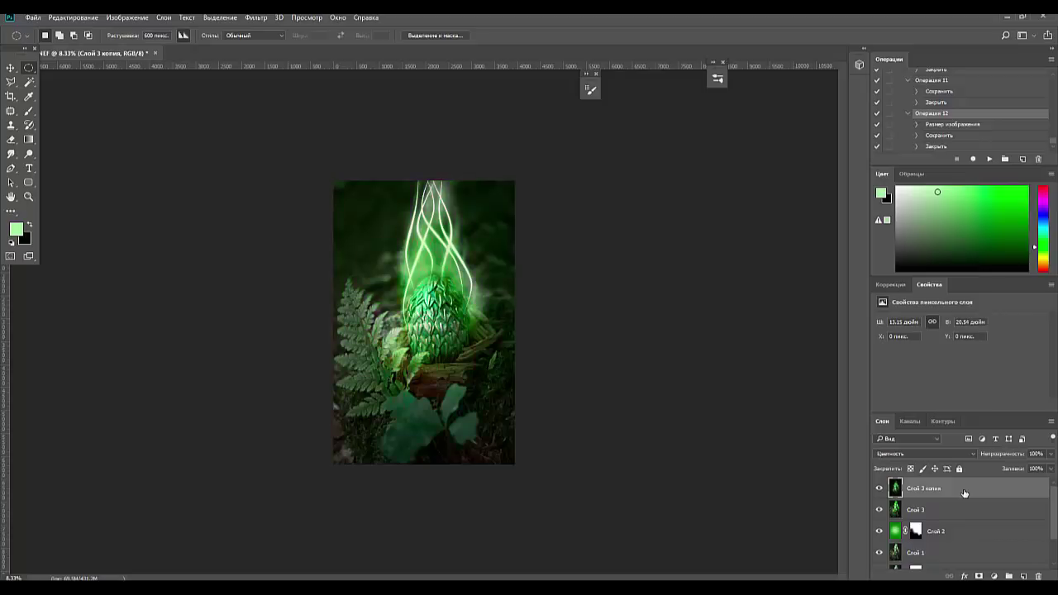
key("shift+plus")
key("shift+minus")
key("shift+minus")
key("shift+minus")
key("shift+minus")
key("shift+minus")
key("shift+minus")
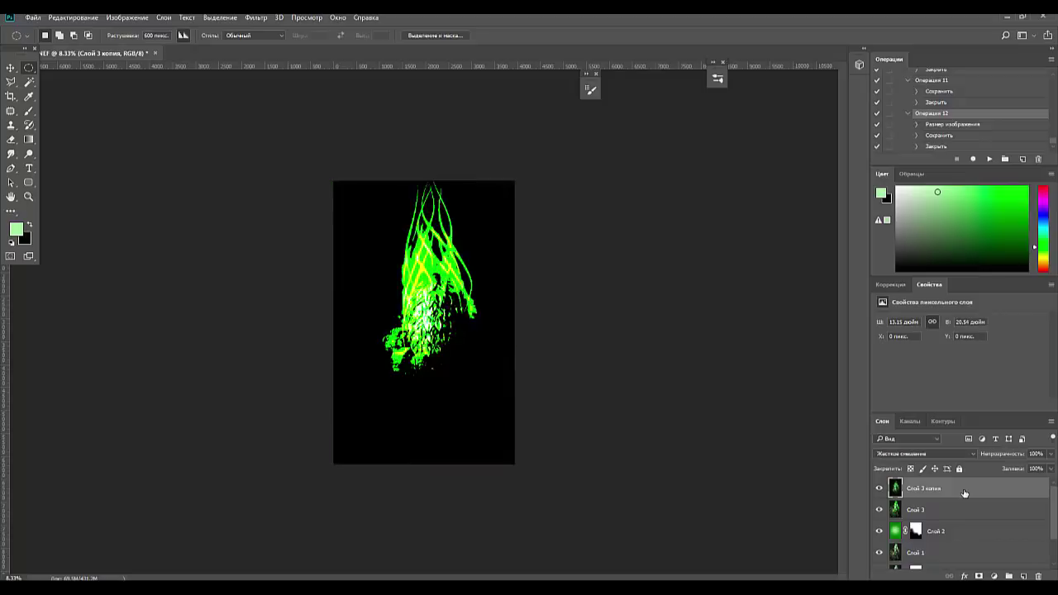
key("shift+minus")
key("shift+minus")
key("shift+minus")
key("shift+minus")
key("shift+minus")
key("shift+minus")
key("shift+minus")
key("shift+minus")
key("shift+minus")
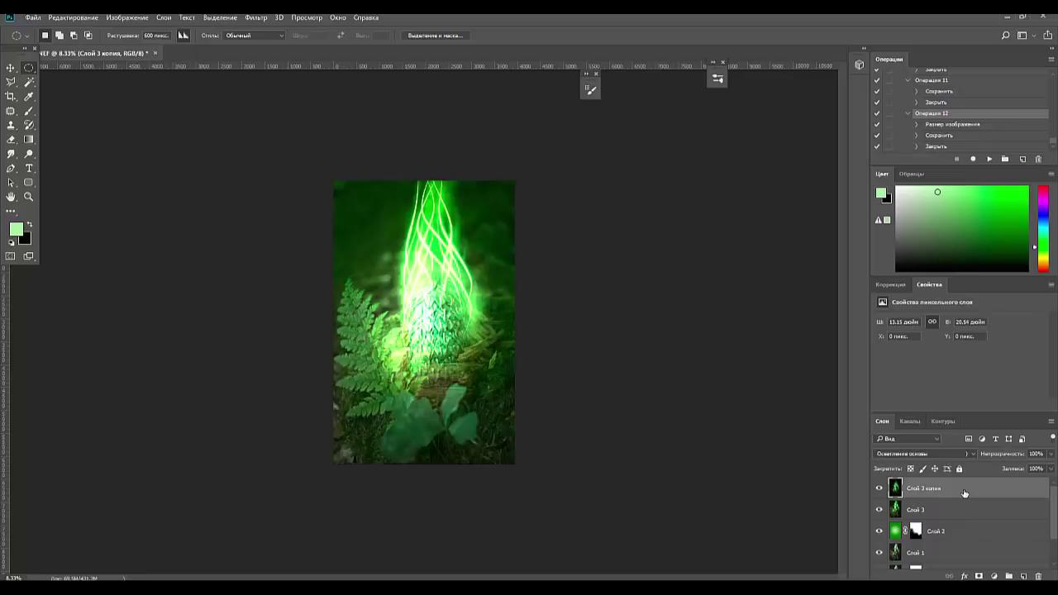
key("shift+minus")
key("shift+minus")
key("shift+minus")
key("shift+minus")
key("shift+minus")
key("shift+minus")
key("shift+minus")
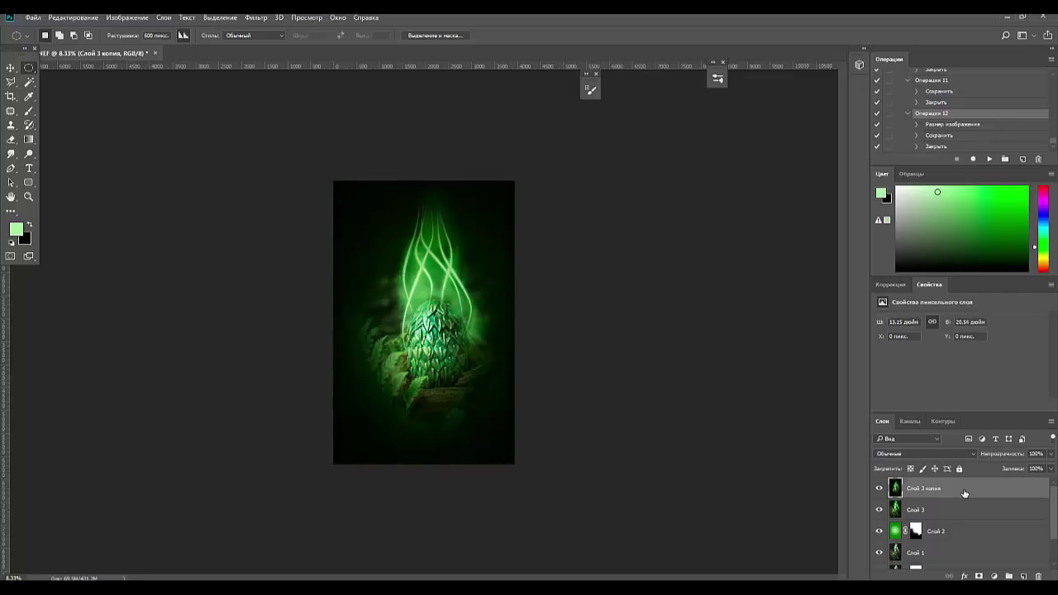
key("shift+minus")
Undo the stray fill, then fill outside the egg's oval with black on new layer Слой 4 and deselect.
key("ctrl+BackSpace")
key("ctrl+shift+alt+n")
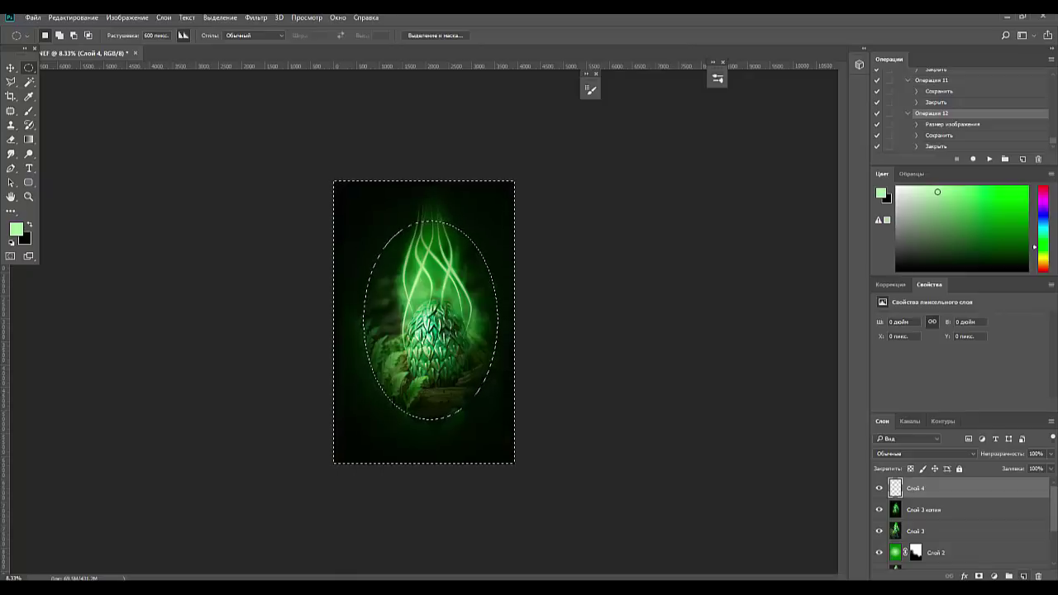
key("ctrl+z")
key("ctrl+z")
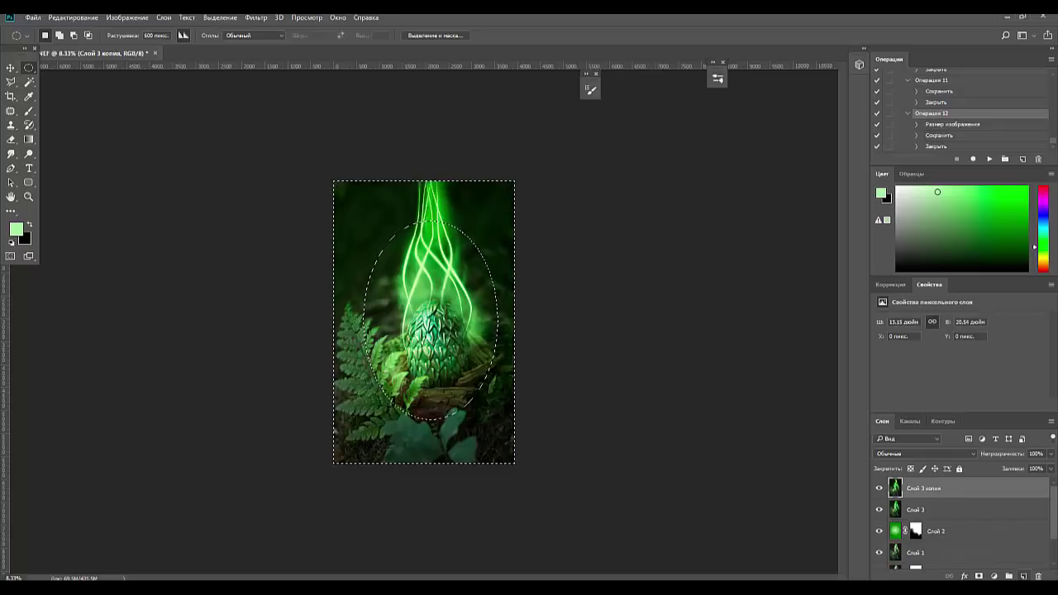
left_click(1024, 576)
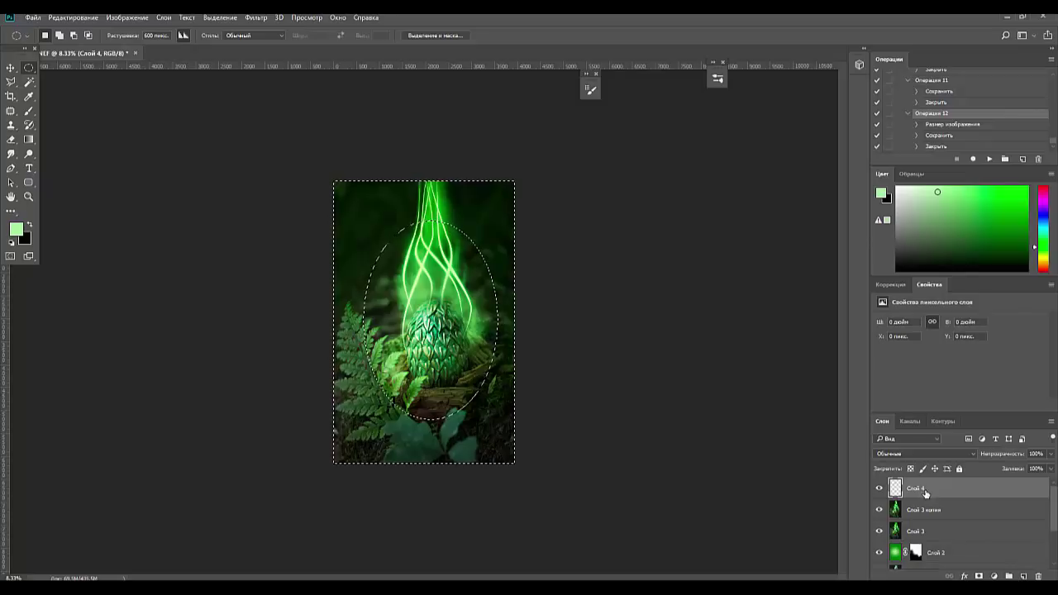
key("ctrl+BackSpace")
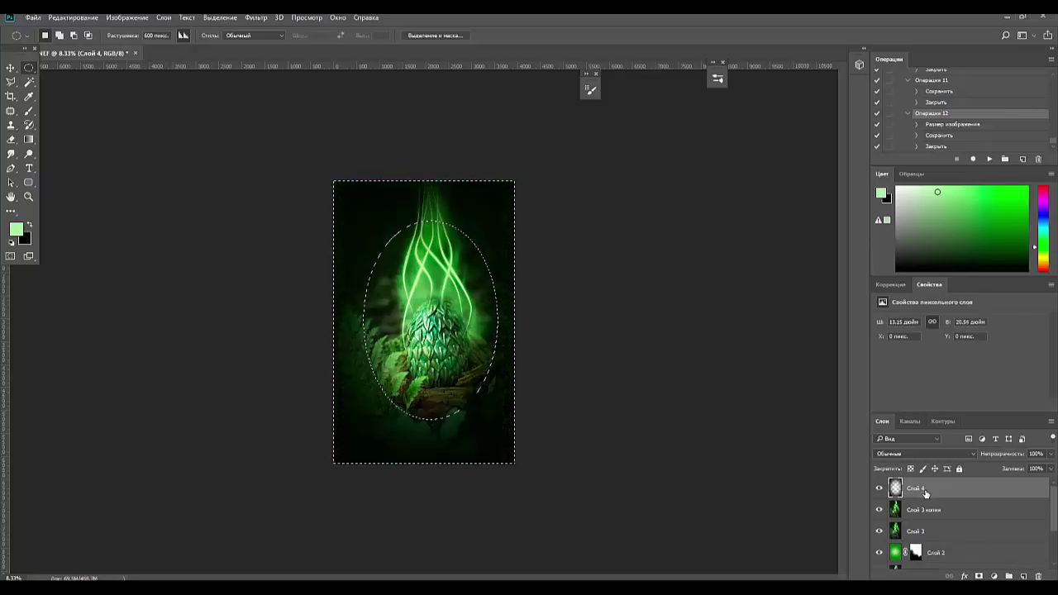
key("ctrl+d")
key("ctrl+t")
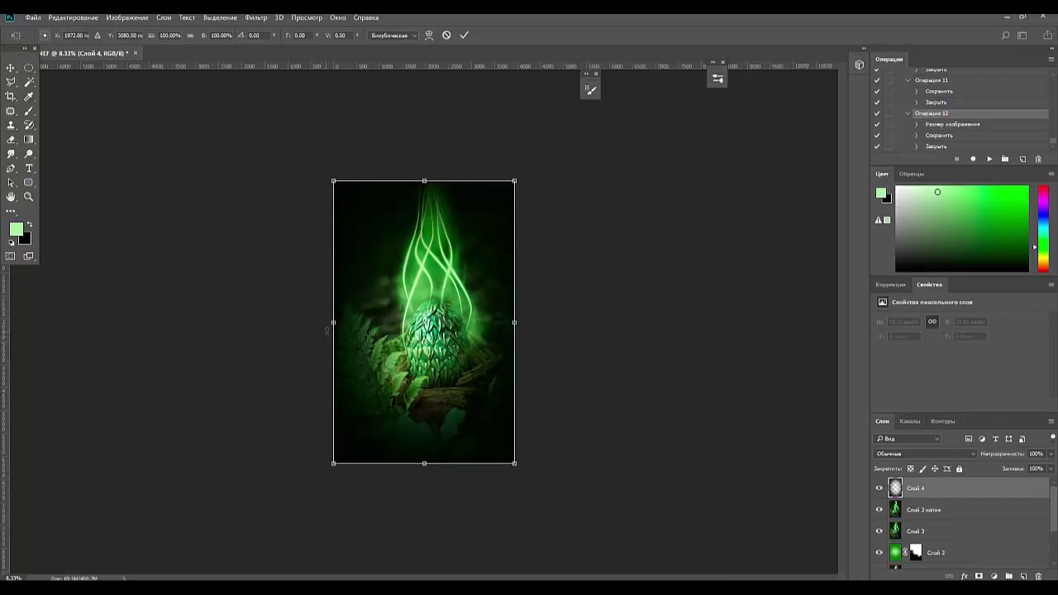
Stretch the Слой 4 vignette past the canvas edges on all sides, shift it down, and commit.
left_click_drag(327, 330, 316, 323)
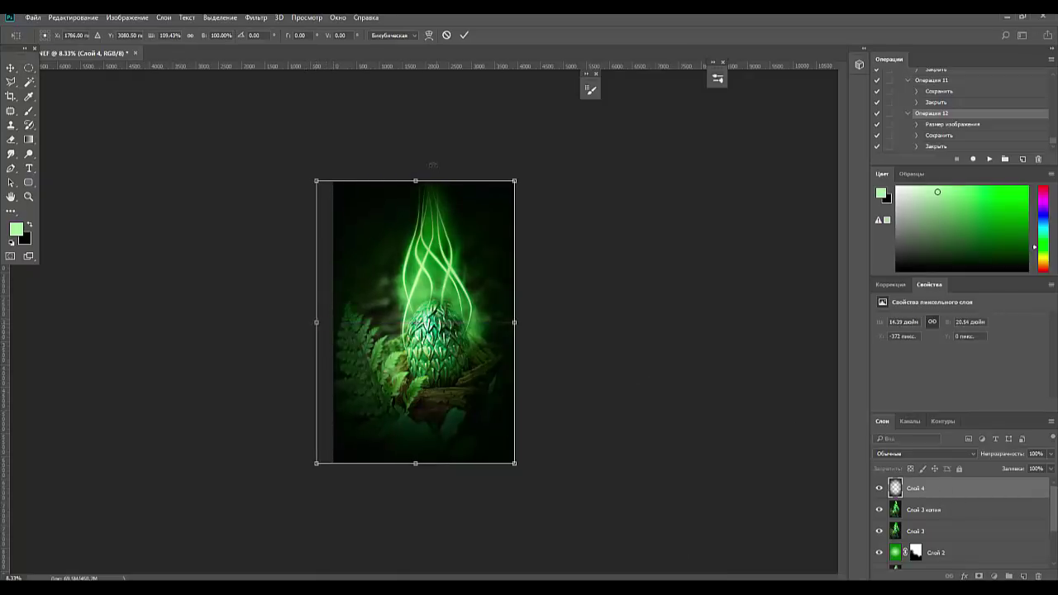
left_click_drag(416, 180, 415, 124)
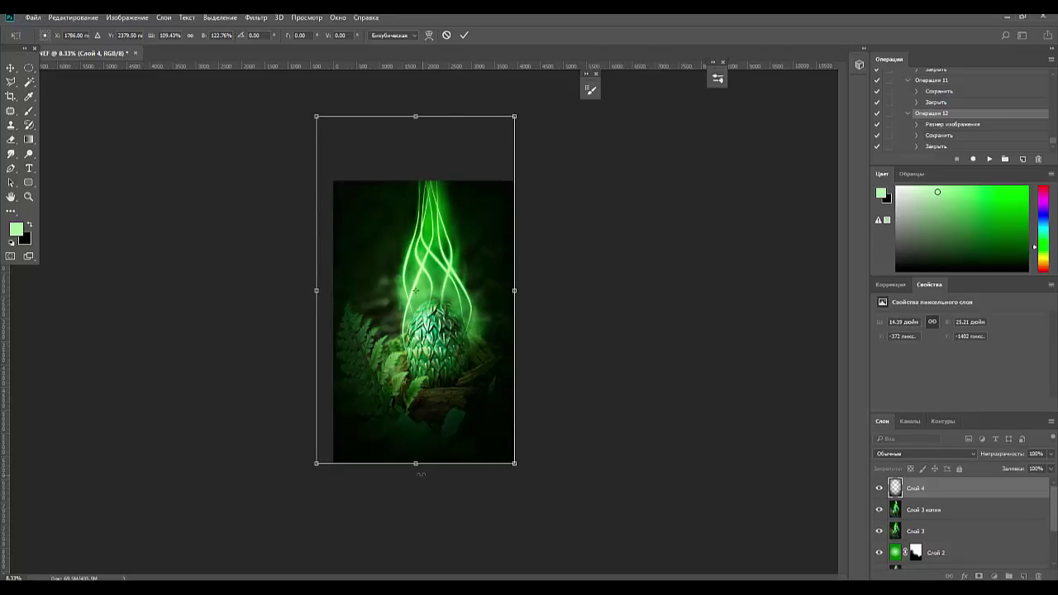
left_click_drag(416, 464, 418, 491)
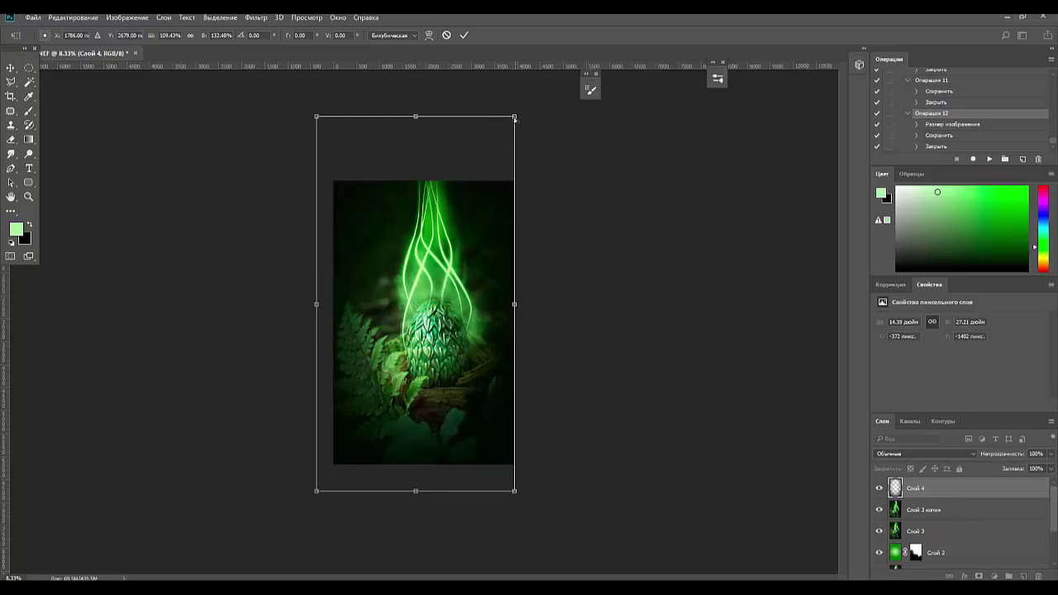
left_click_drag(514, 118, 521, 116)
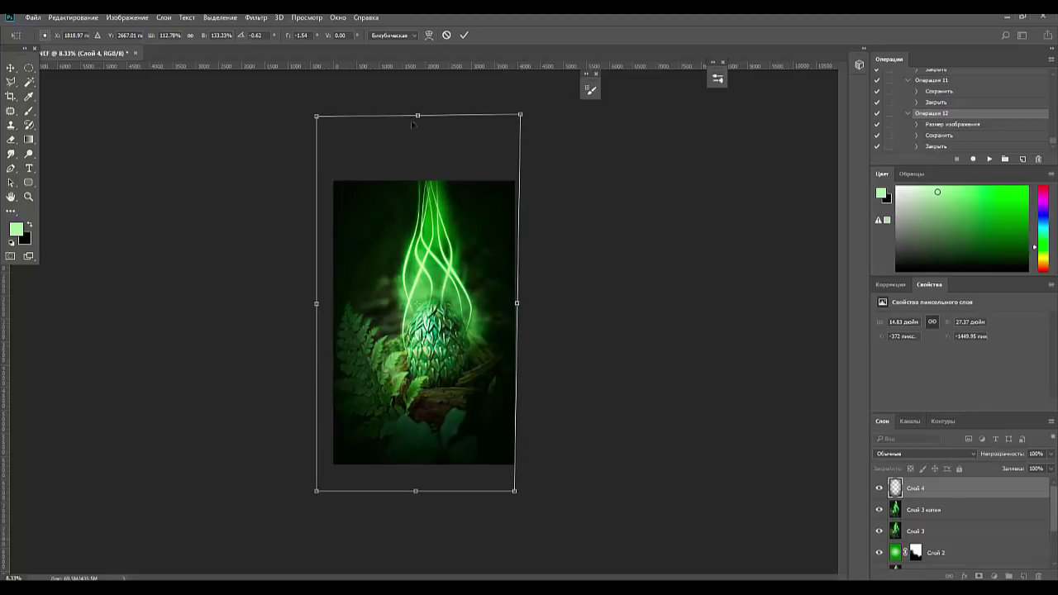
left_click_drag(418, 115, 418, 111)
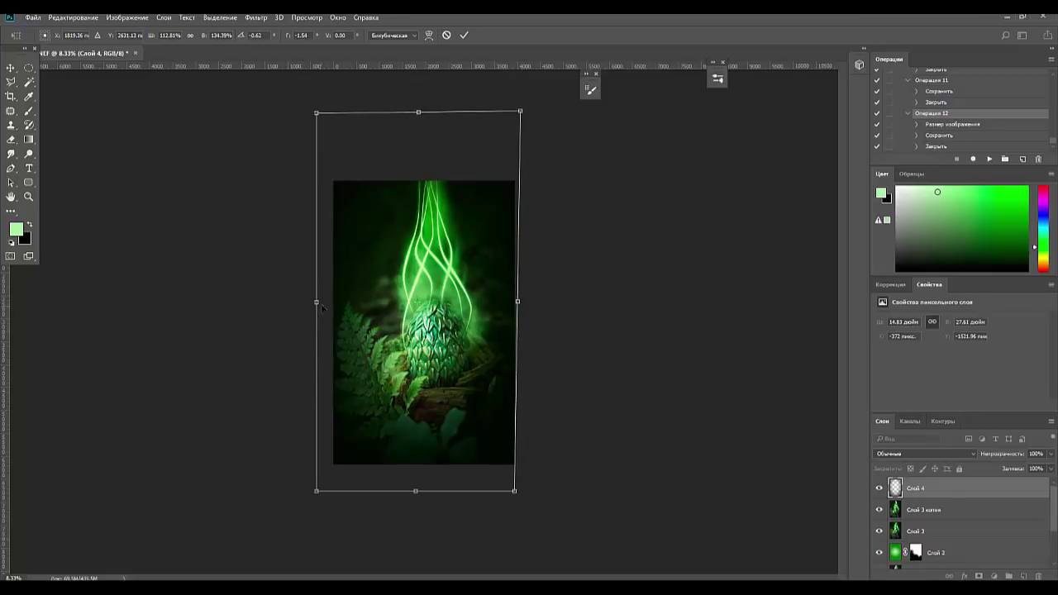
left_click_drag(316, 302, 304, 302)
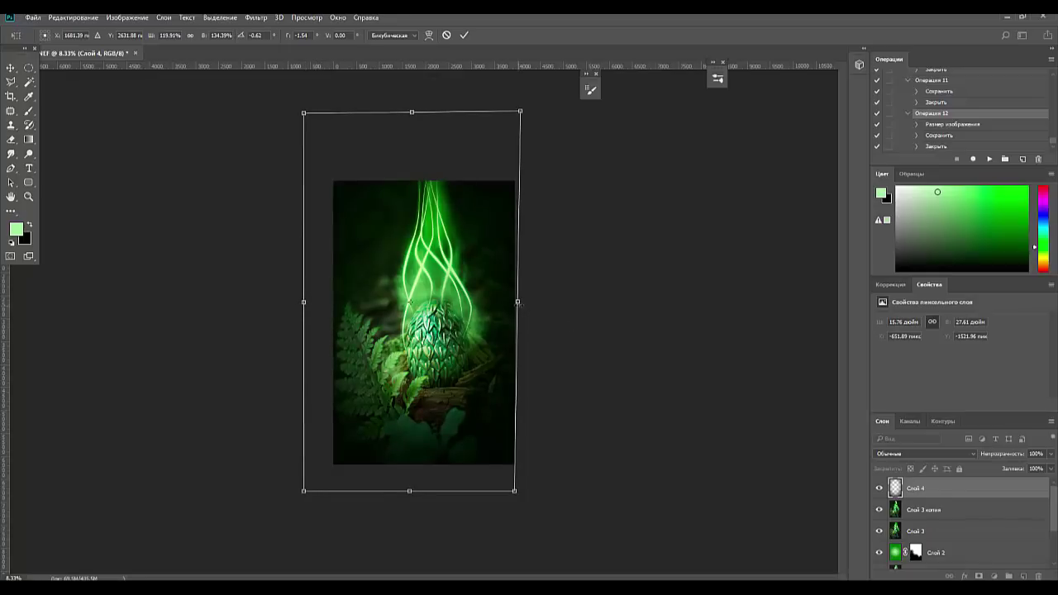
left_click_drag(518, 302, 526, 301)
left_click_drag(416, 493, 414, 506)
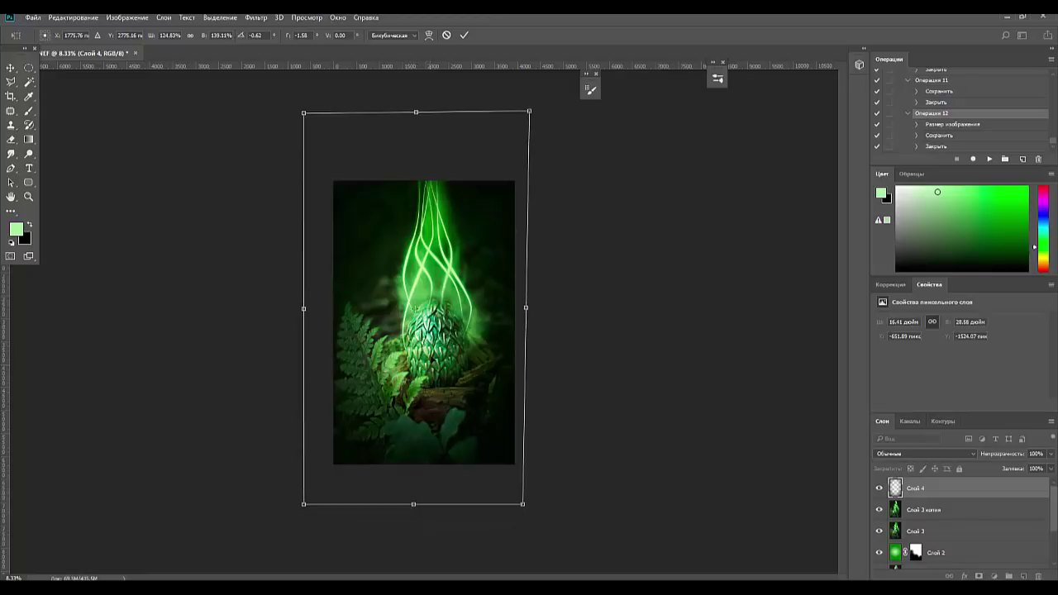
left_click_drag(434, 347, 434, 373)
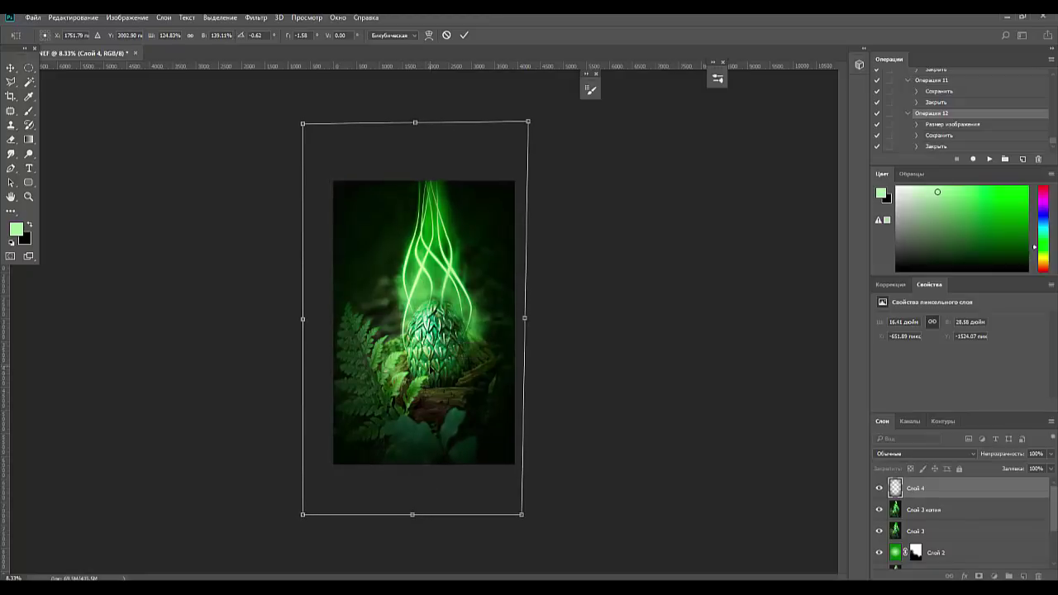
key("Return")
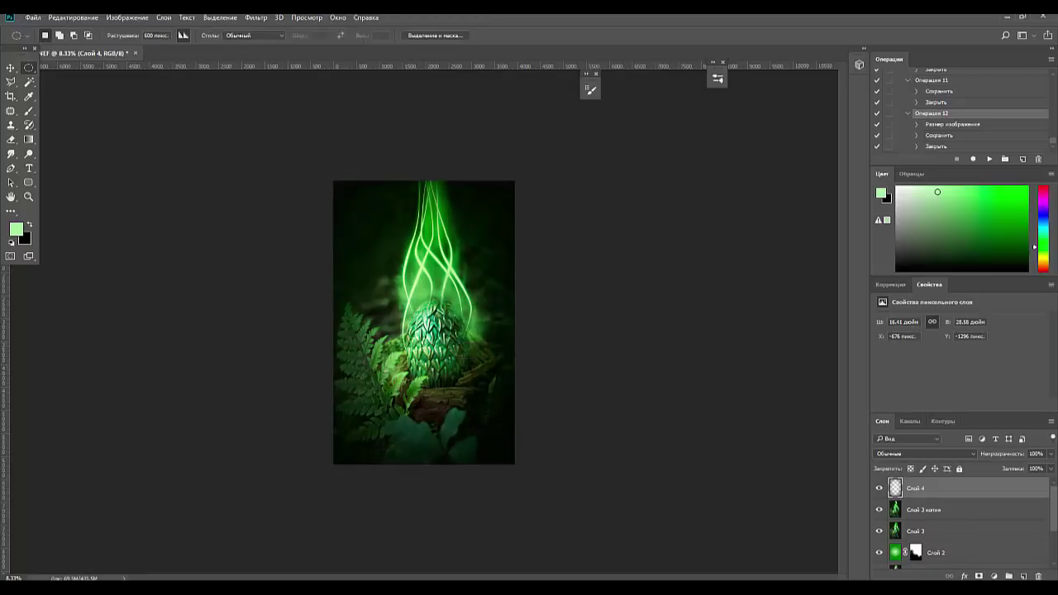
key("ctrl+plus")
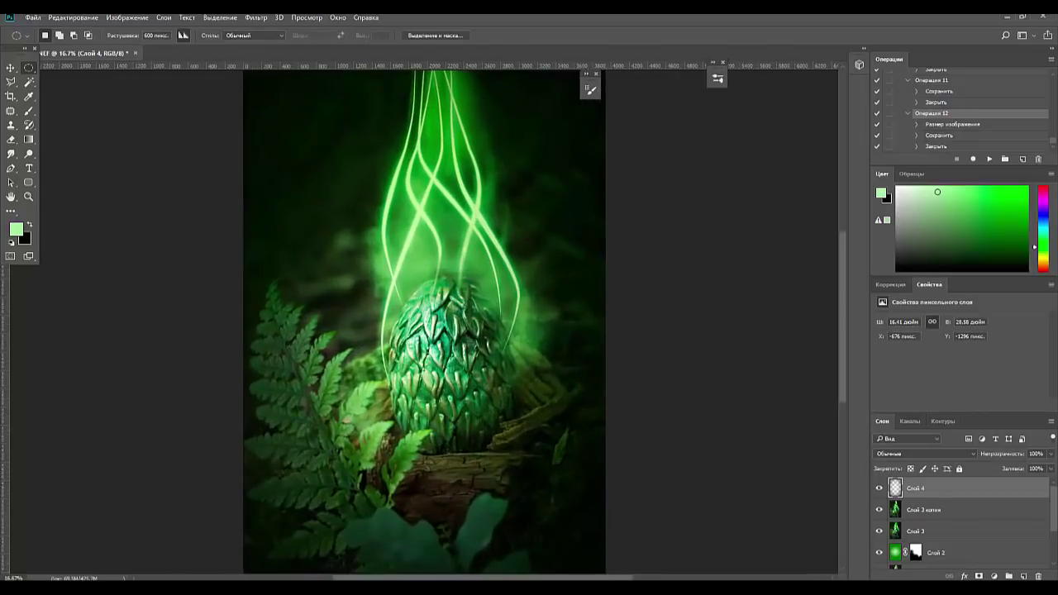
key("ctrl+minus")
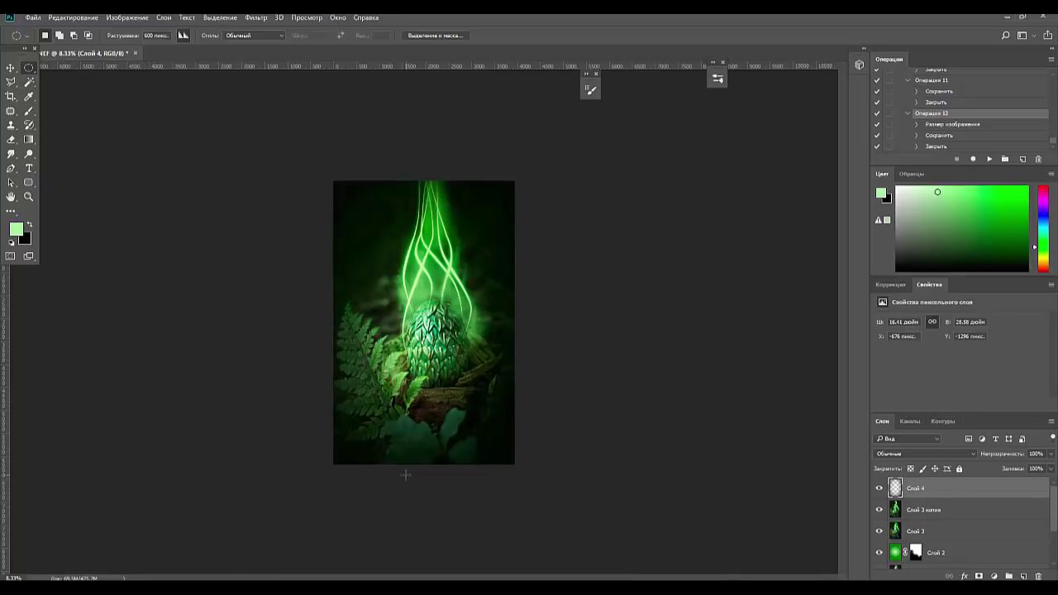
key("ctrl+t")
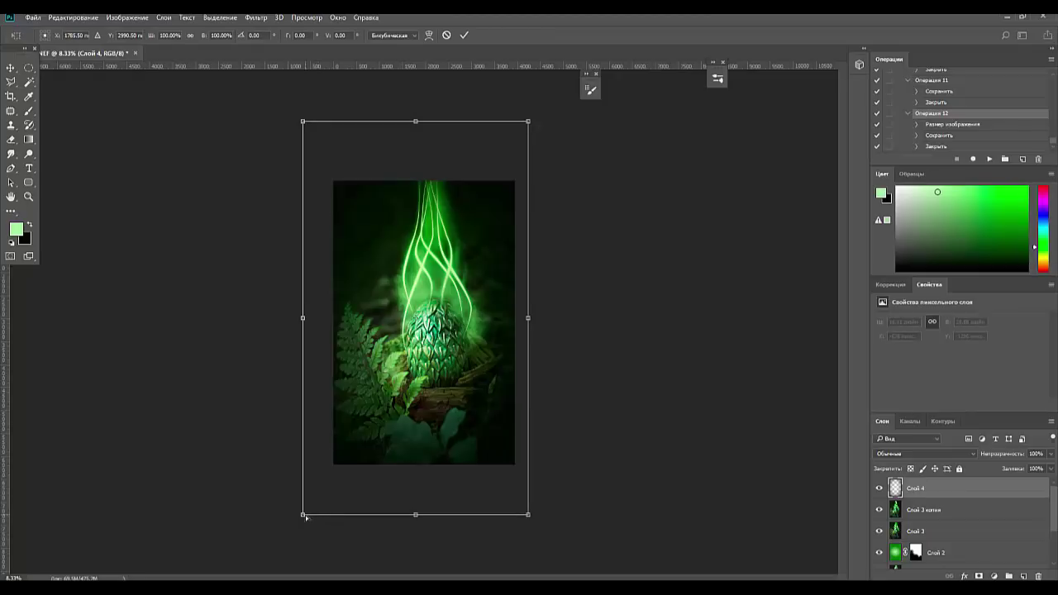
Skew Слой 4's lower-left corner inward and give the layer a white layer mask.
mouse_move(304, 515)
left_mouse_down()
mouse_move(347, 459)
mouse_move(326, 474)
left_mouse_up()
key("Return")
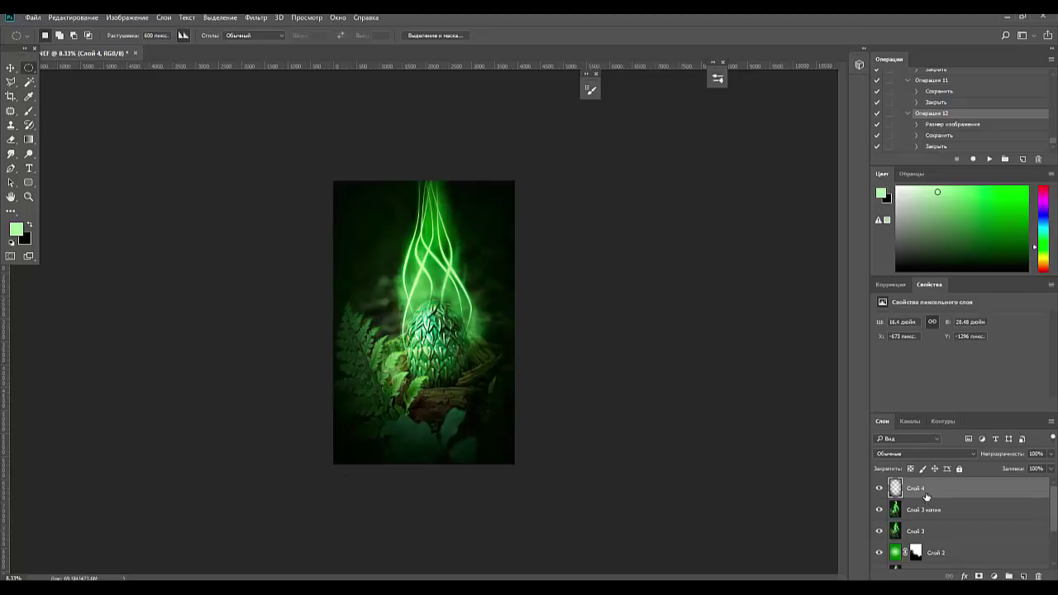
left_click(880, 490)
left_click(979, 576)
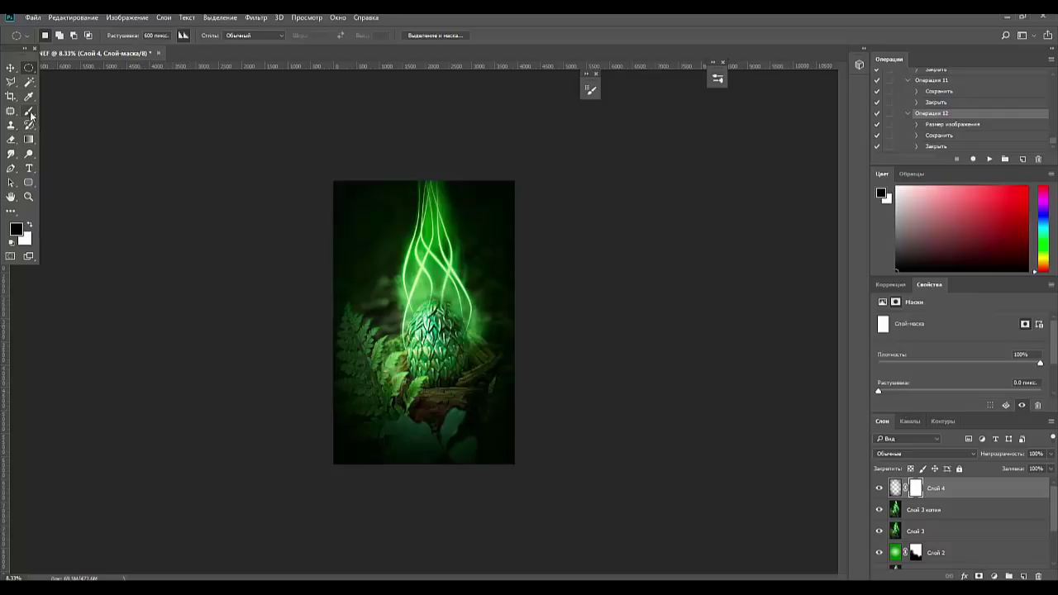
left_click(29, 139)
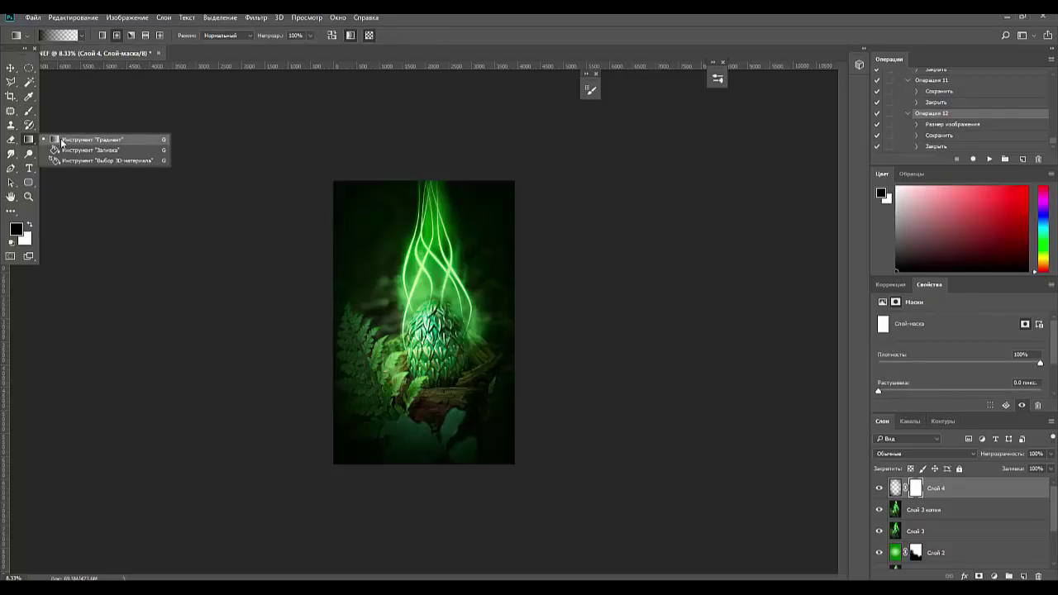
left_click(62, 142)
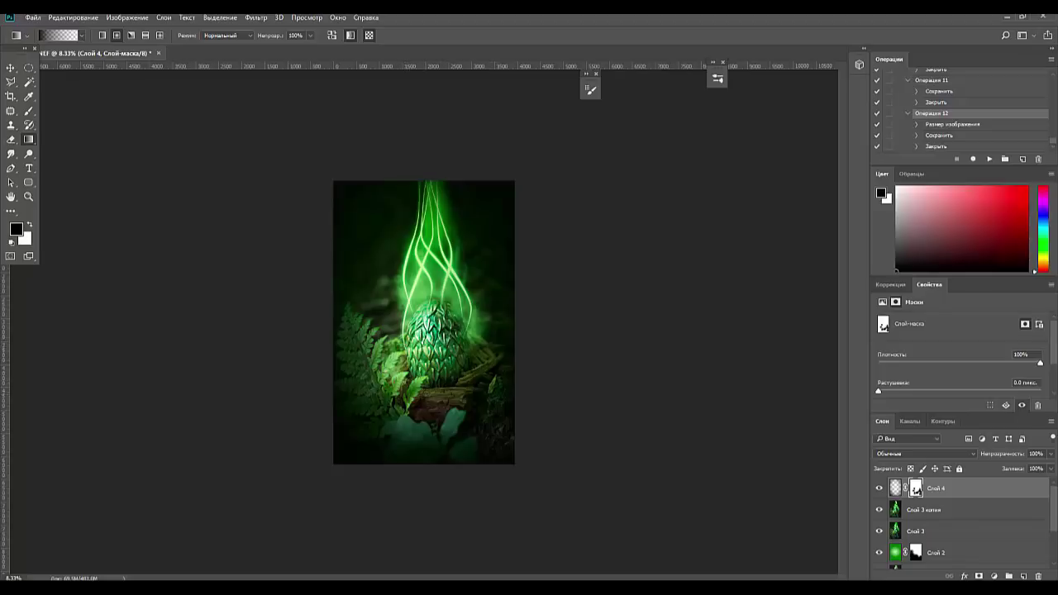
key("ctrl+plus")
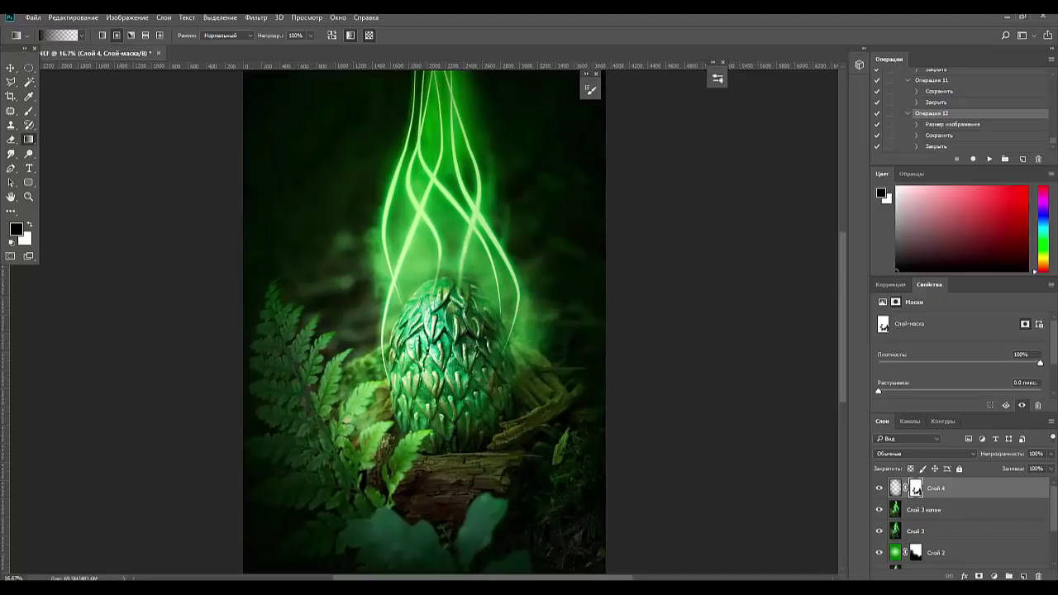
key("ctrl+plus")
key("ctrl+minus")
key("ctrl+minus")
key("ctrl+minus")
key("ctrl+minus")
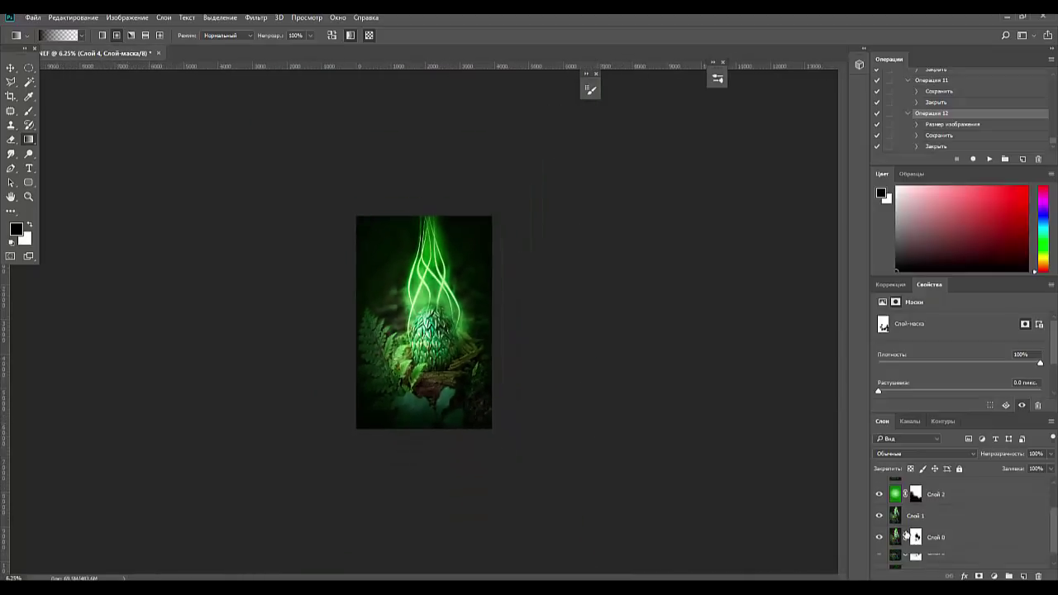
scroll(909, 521, "down", 3)
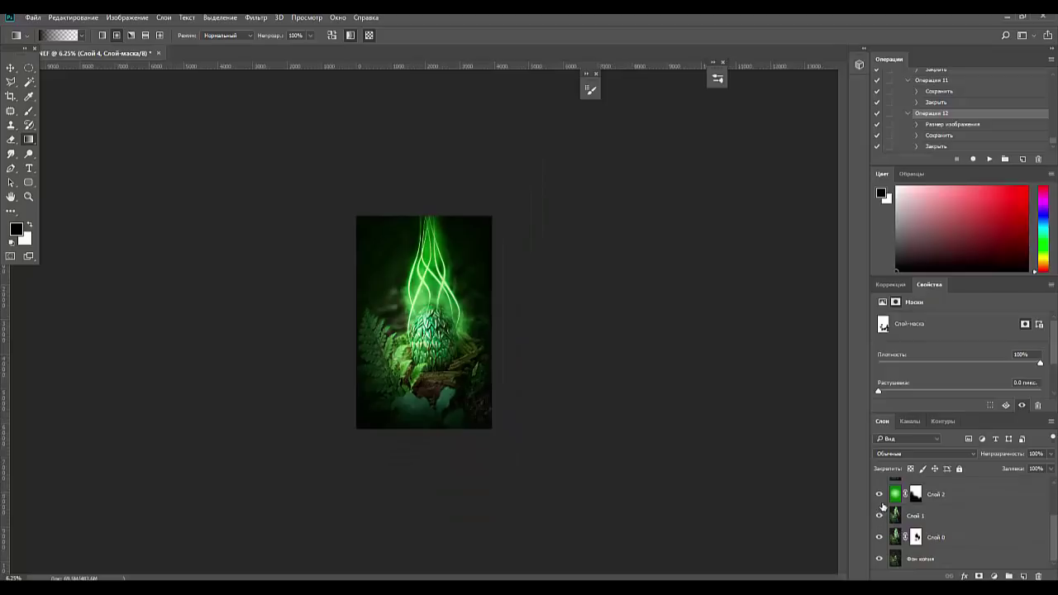
left_click(879, 516, "alt")
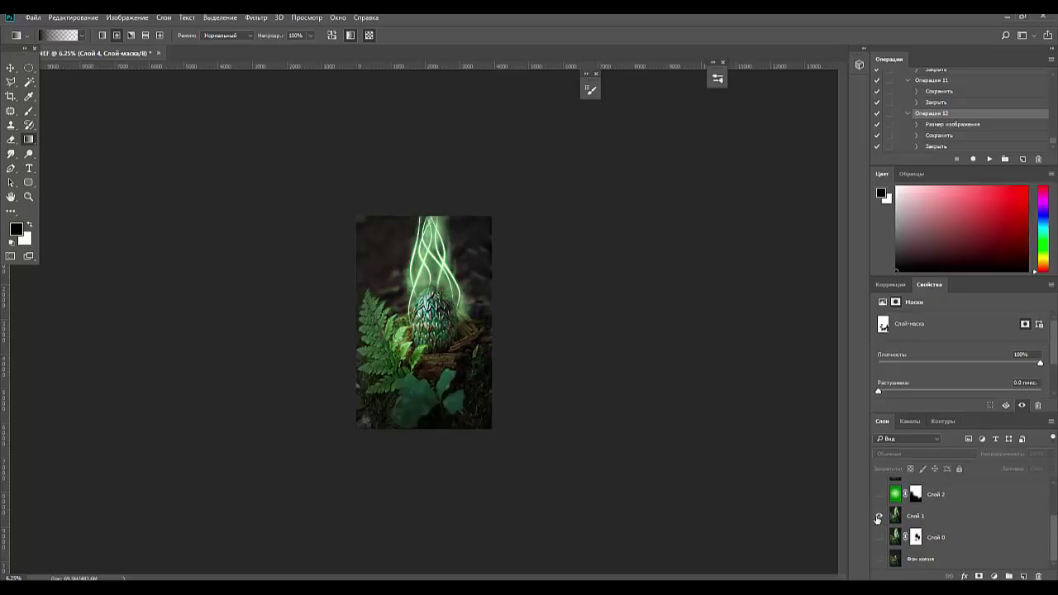
left_click(879, 516, "alt")
scroll(885, 521, "up", 3)
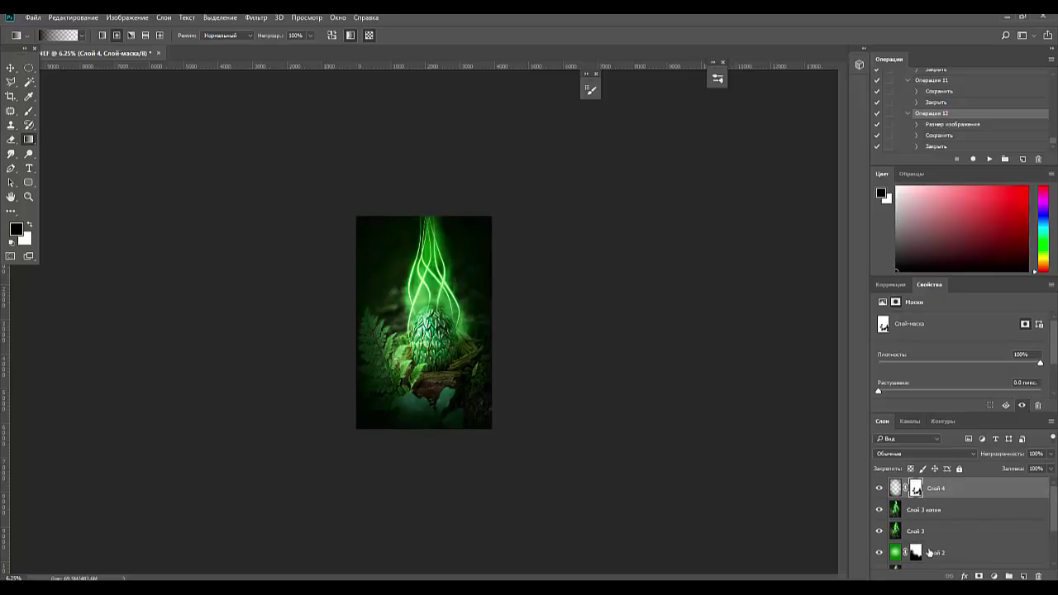
scroll(898, 535, "down", 3)
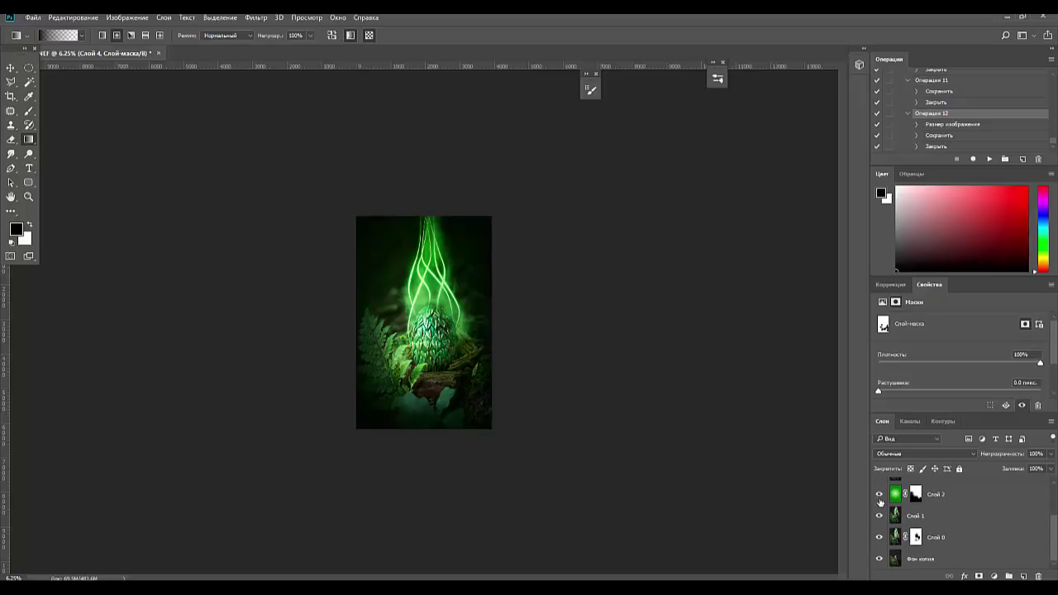
scroll(880, 497, "up", 1)
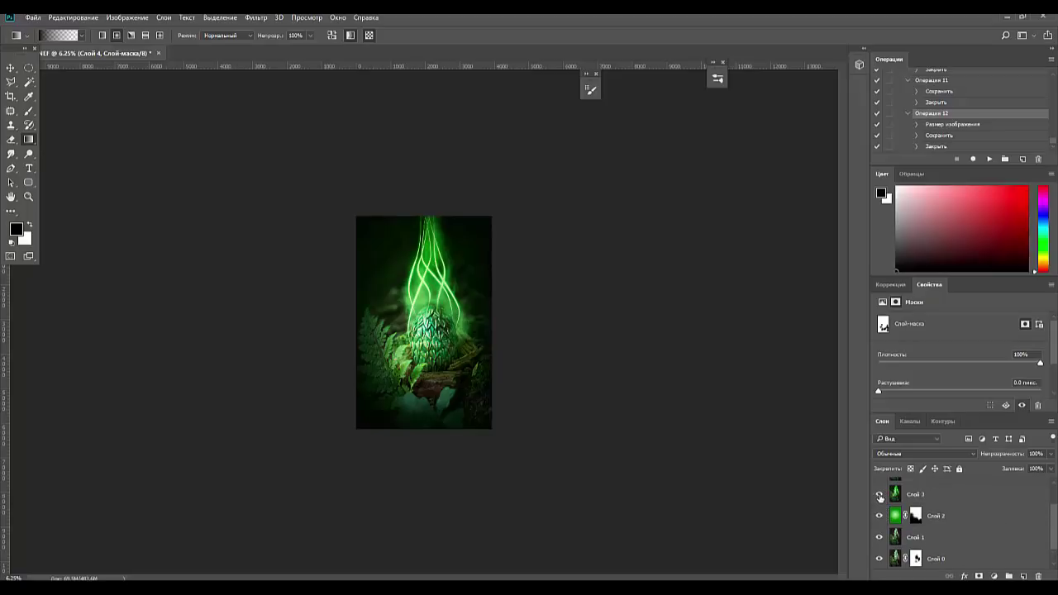
left_click(879, 495)
key("ctrl+plus")
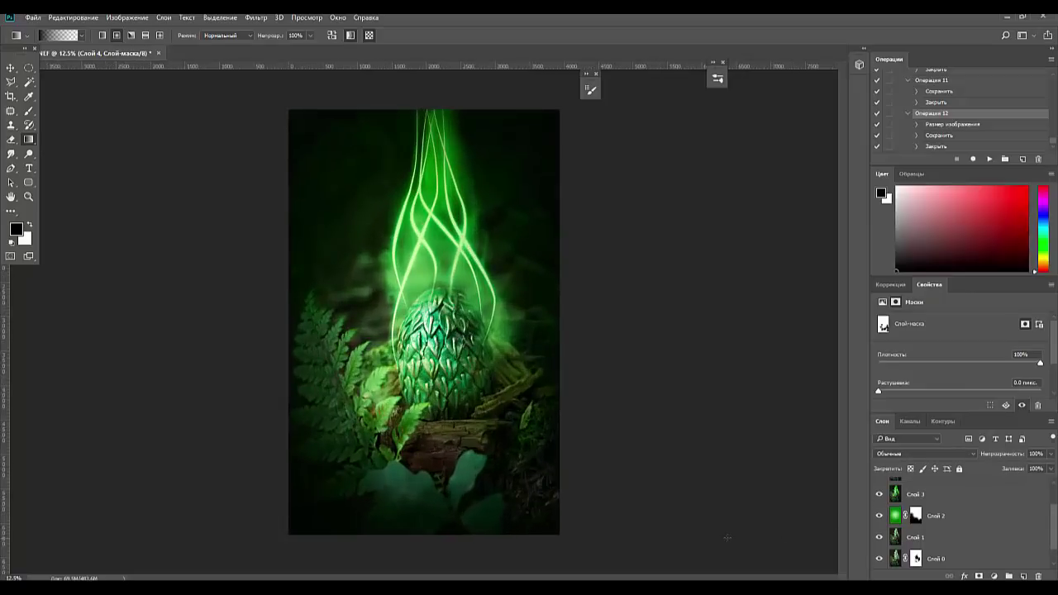
Load Слой 4's mask as a selection, try a Levels adjustment on it, then discard it.
scroll(891, 494, "up", 2)
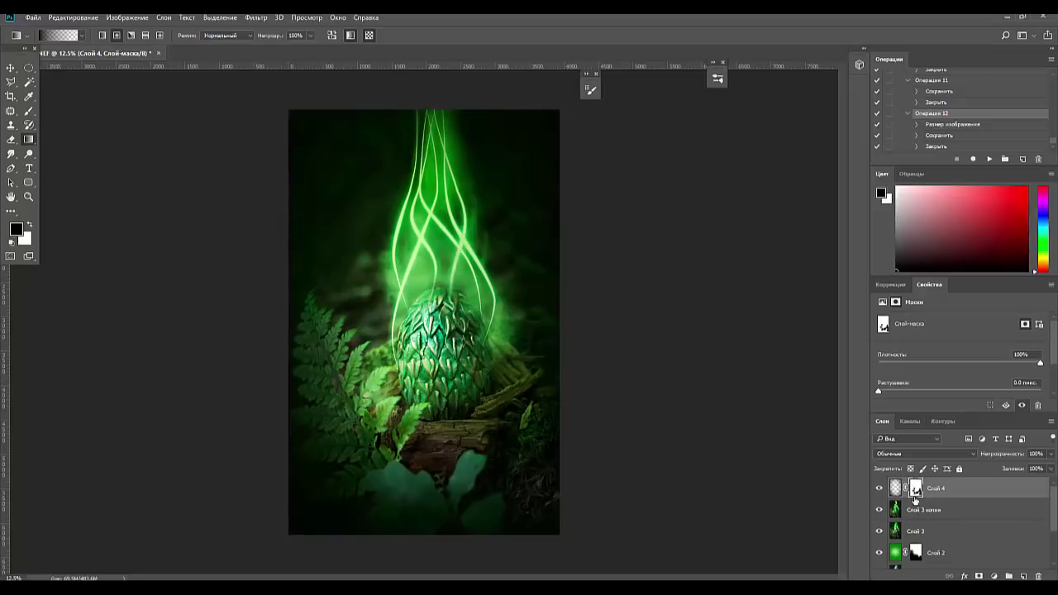
left_click(916, 490, "ctrl")
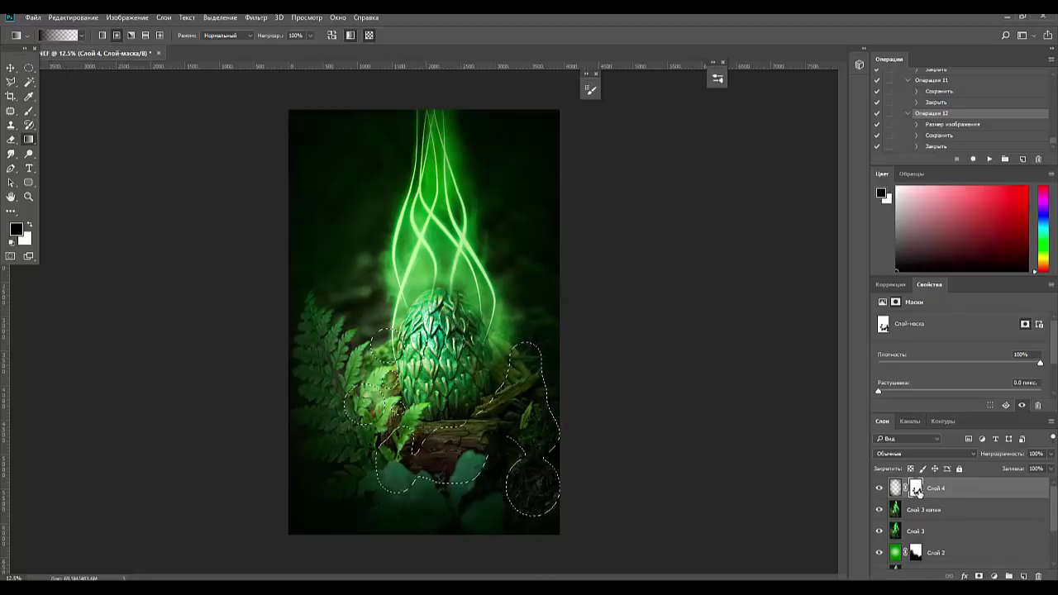
left_click(890, 284)
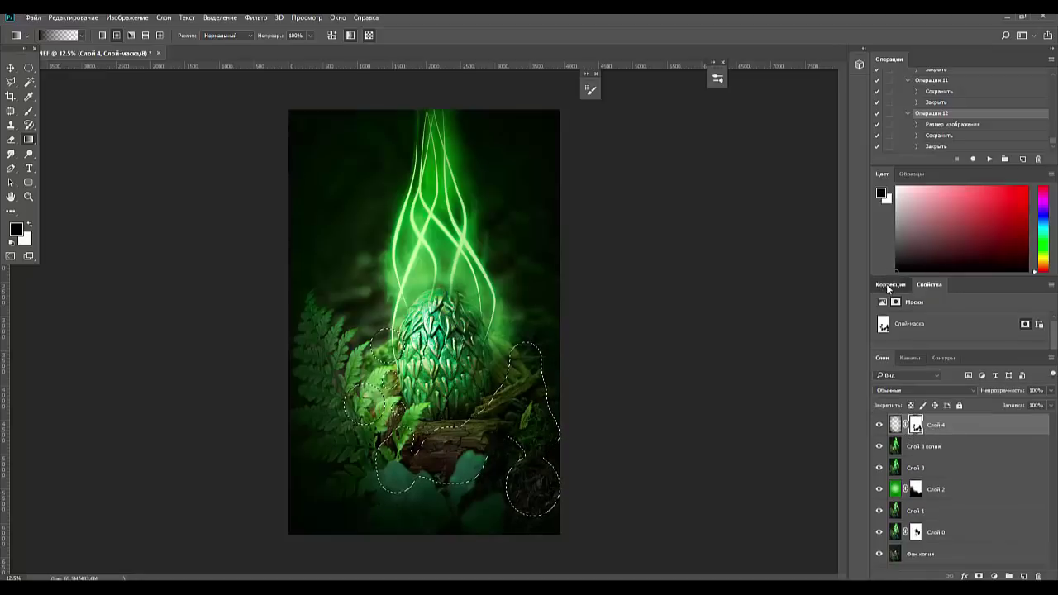
left_click(914, 311)
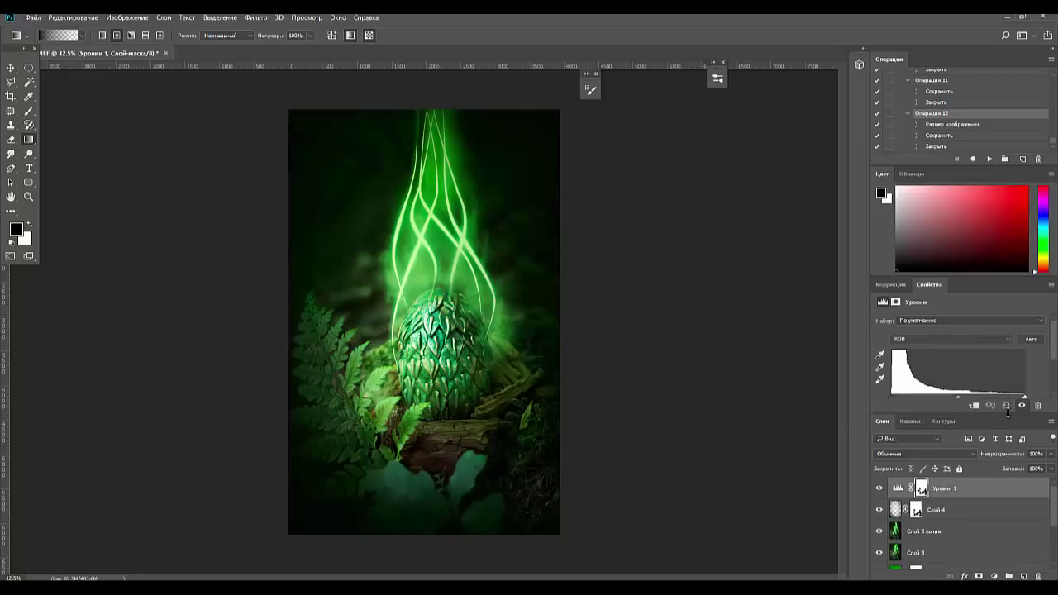
left_click(1023, 405)
left_click_drag(1025, 397, 1017, 397)
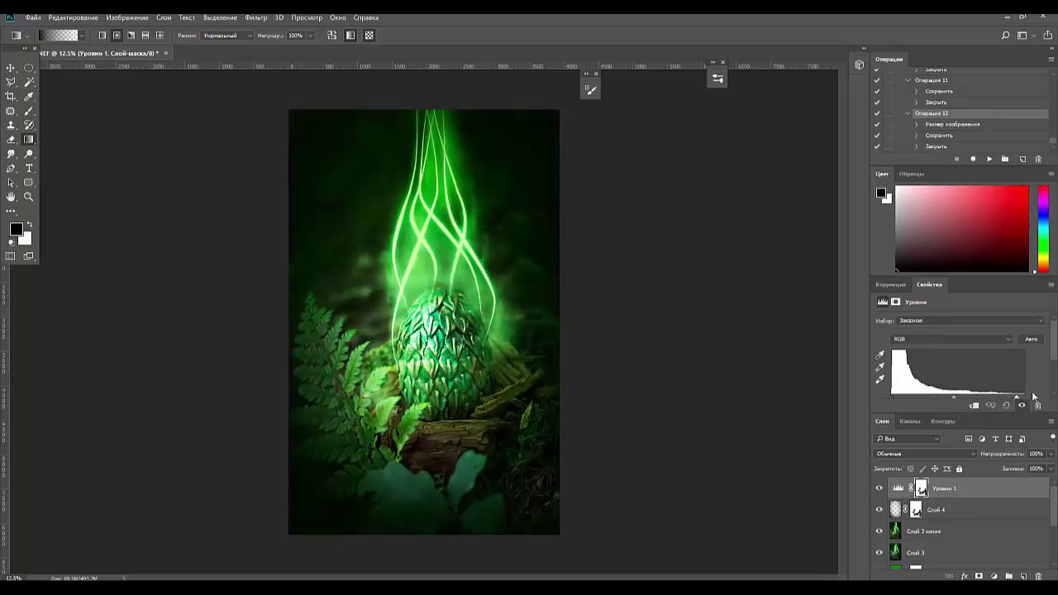
left_click_drag(976, 492, 1036, 552)
Reload Слой 4's mask as a selection and delete Слой 4.
left_click(939, 488)
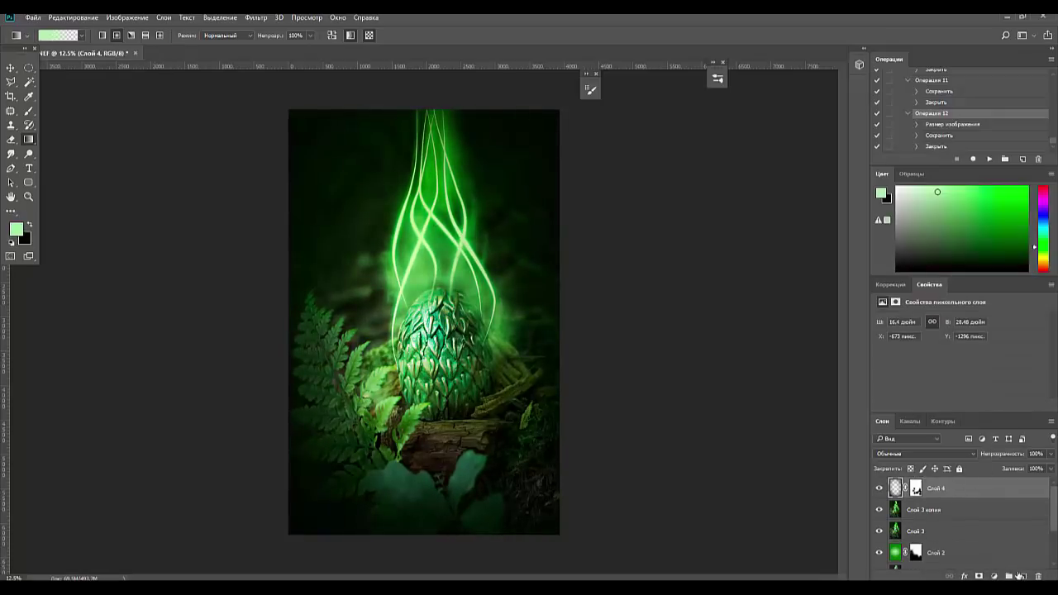
left_click(915, 493, "ctrl")
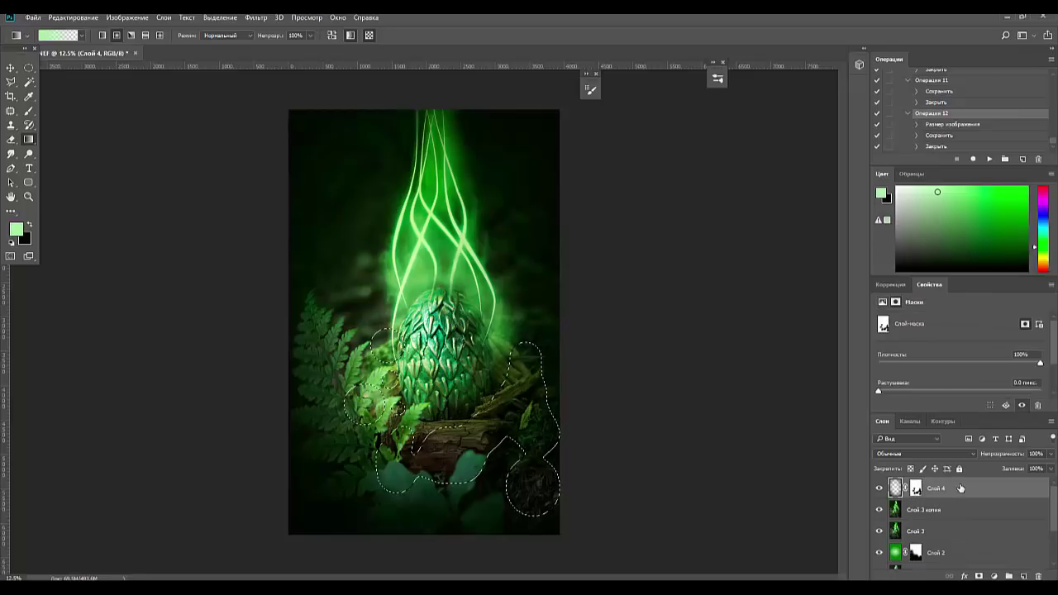
left_click(961, 488)
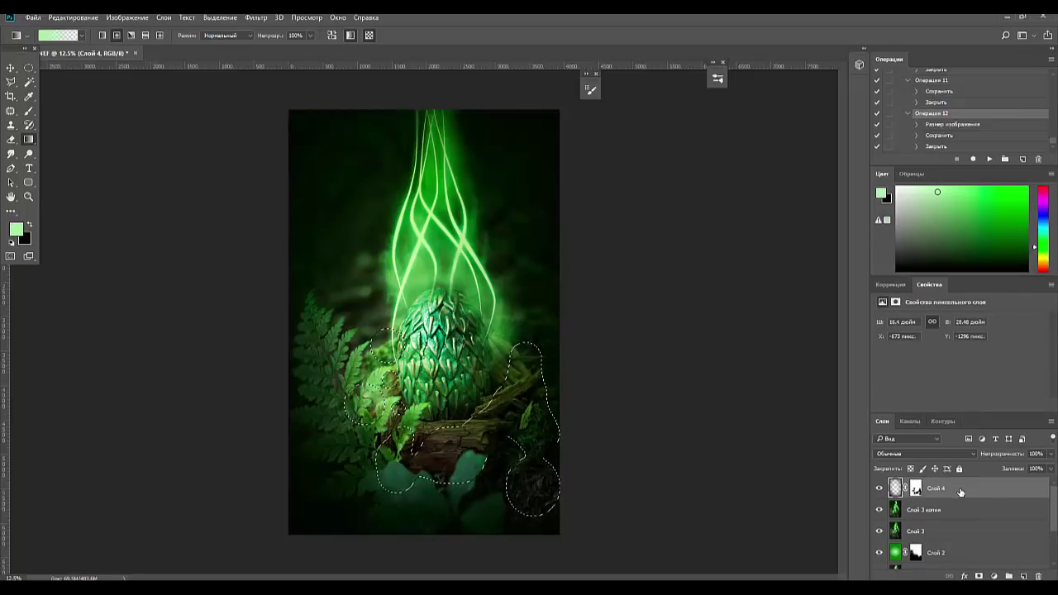
key("Delete")
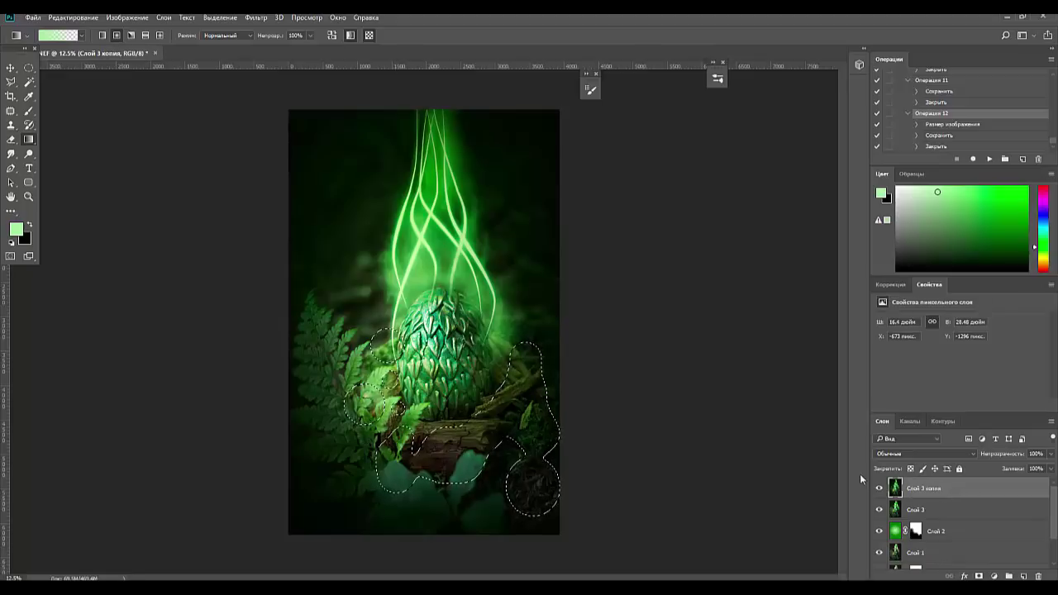
Add a Levels layer masked to the selection, undo its brightening, and load its mask.
left_click(890, 285)
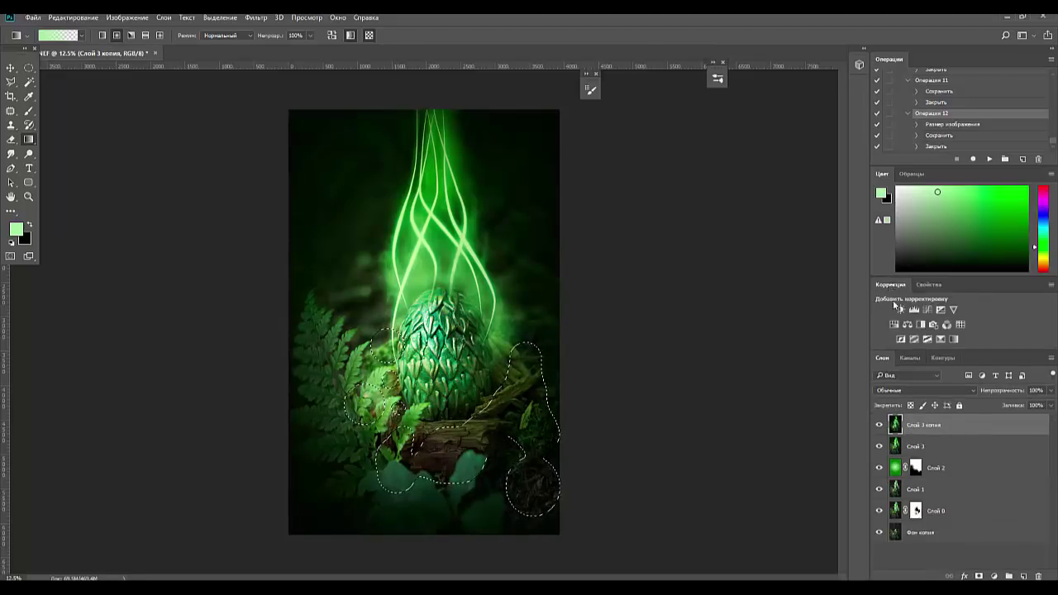
left_click(914, 309)
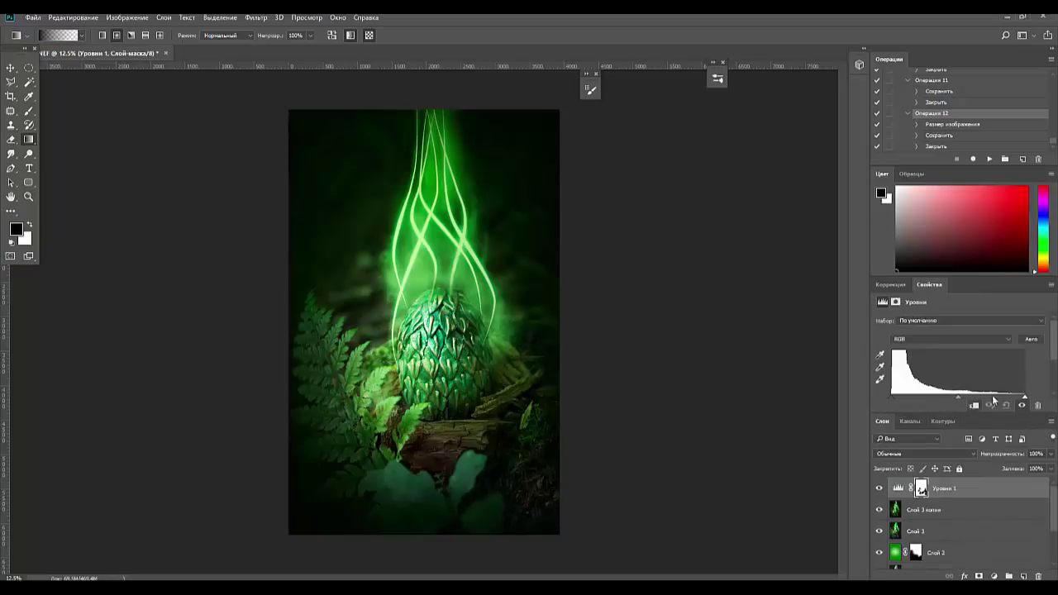
left_click_drag(1025, 397, 965, 399)
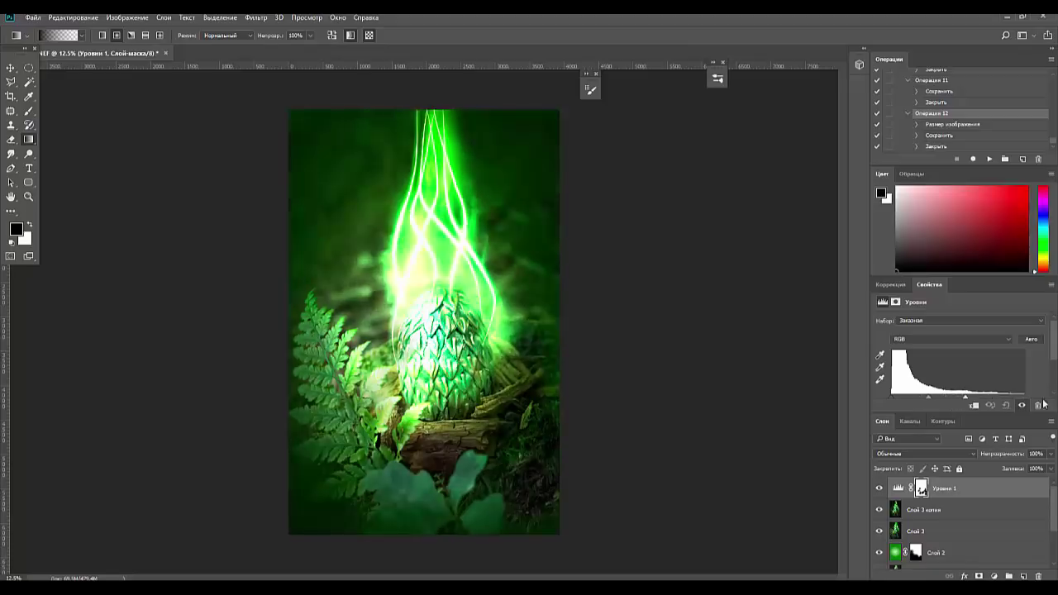
key("ctrl+z")
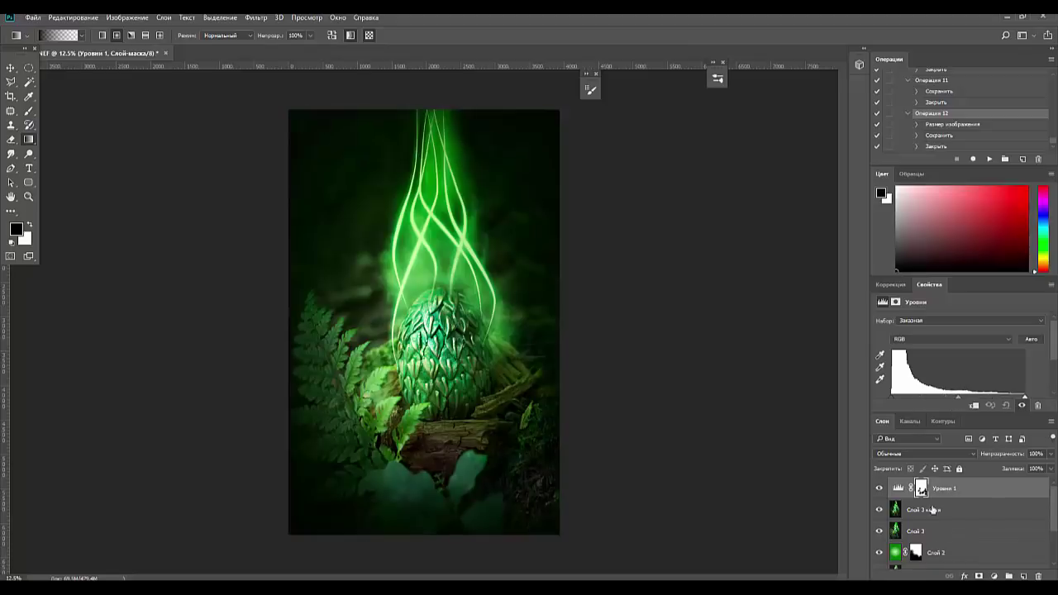
left_click(921, 489, "ctrl")
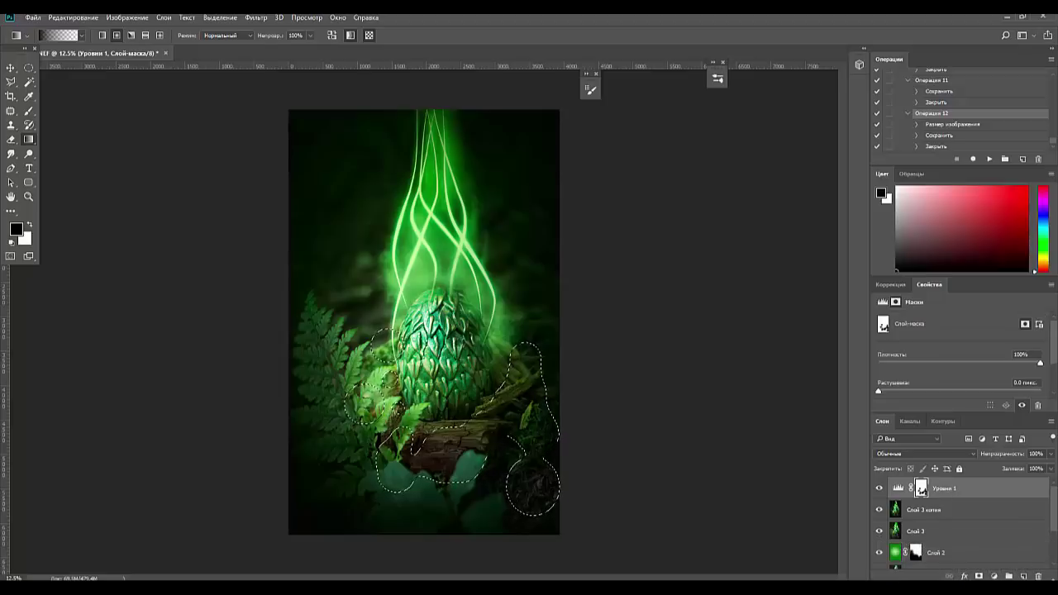
Add a second masked Levels layer, Уровни 2, brightening strongly then easing it back.
left_click(900, 287)
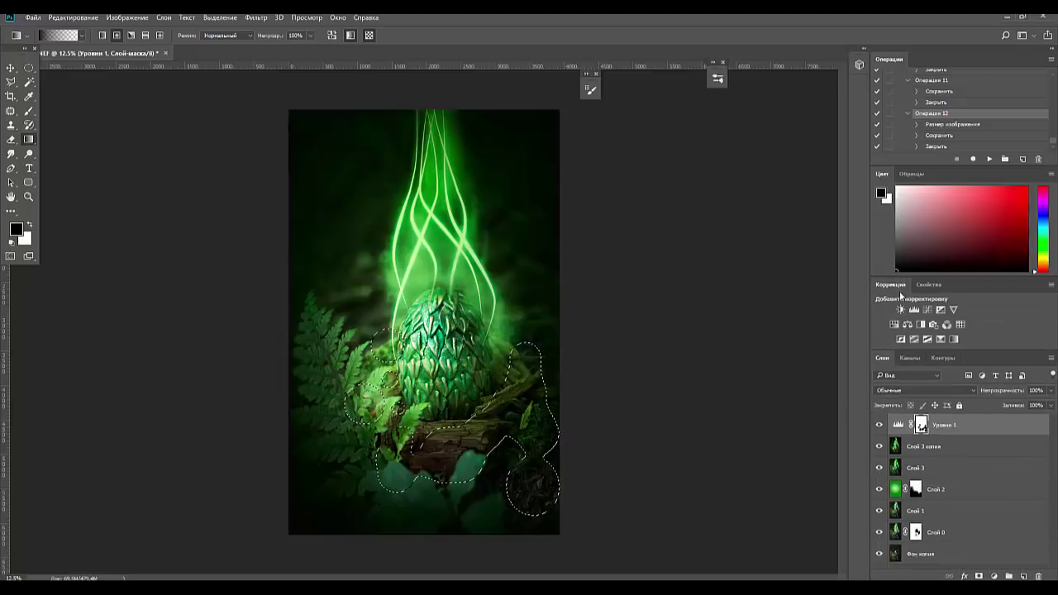
left_click(914, 309)
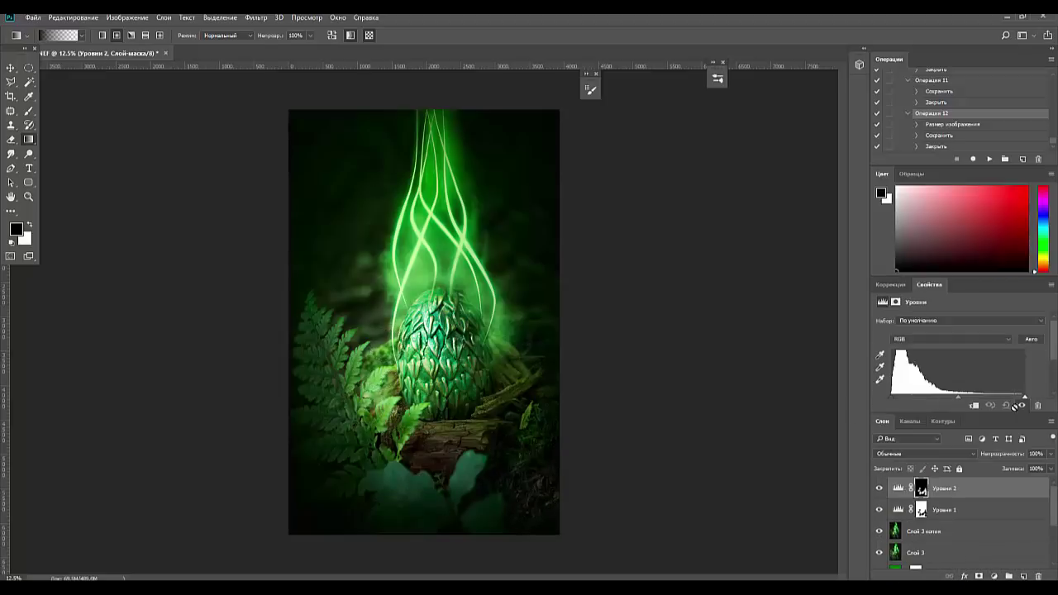
left_click_drag(1025, 398, 956, 399)
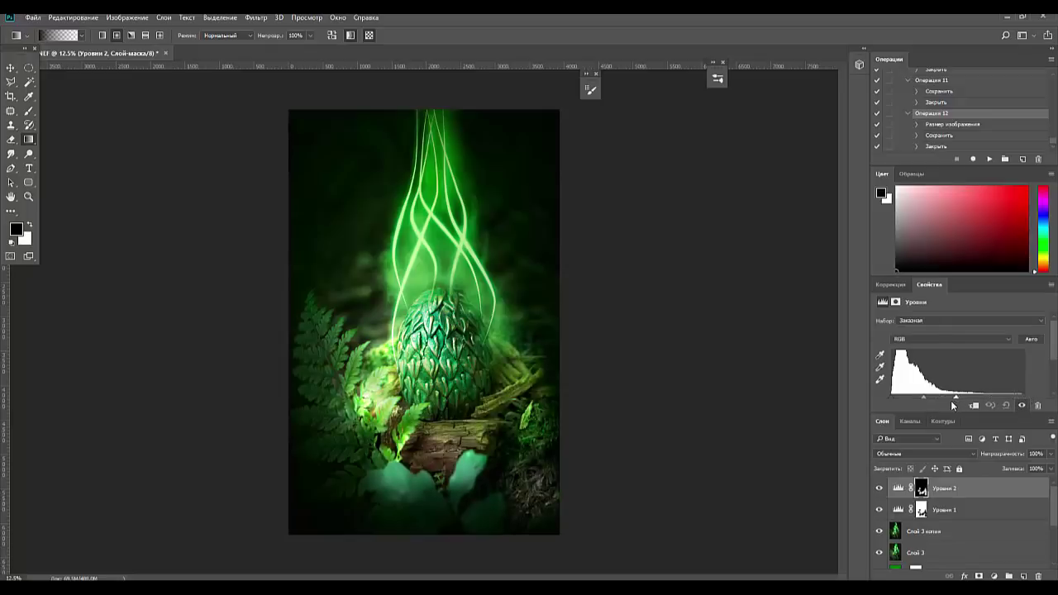
mouse_move(953, 403)
left_mouse_down()
mouse_move(964, 422)
mouse_move(952, 422)
mouse_move(961, 421)
left_mouse_up()
left_click_drag(960, 402, 978, 397)
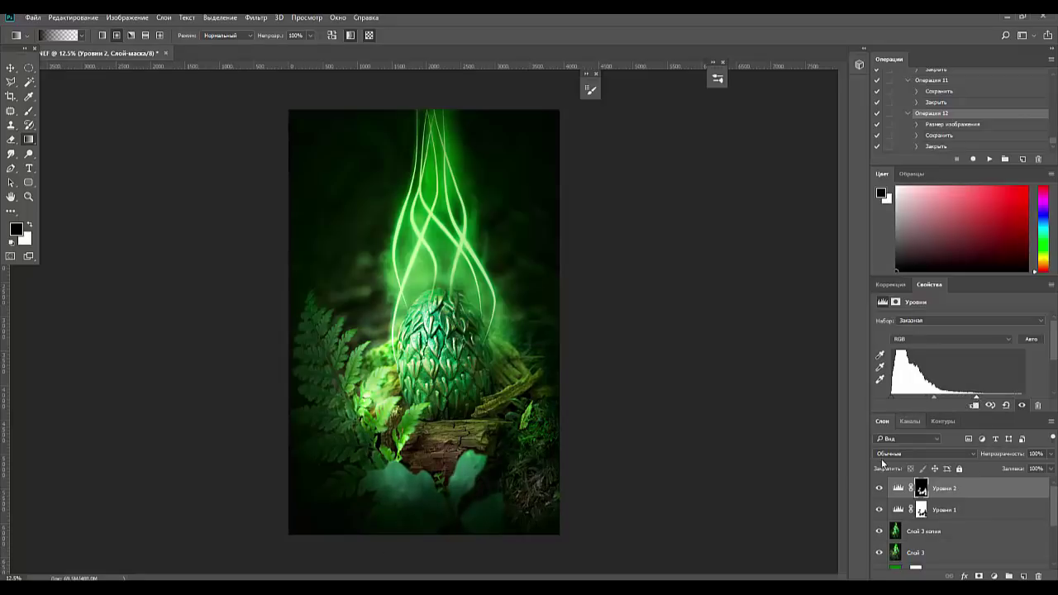
Paint white and black gradients on the Уровни 2 mask to brighten the ferns and egg base.
left_click(922, 490)
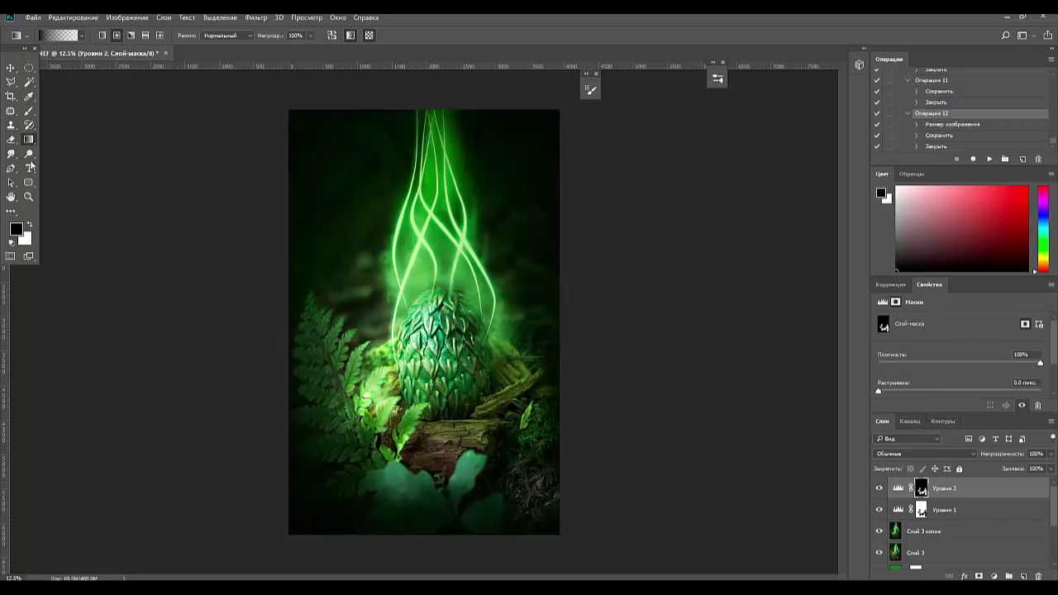
left_click(29, 226)
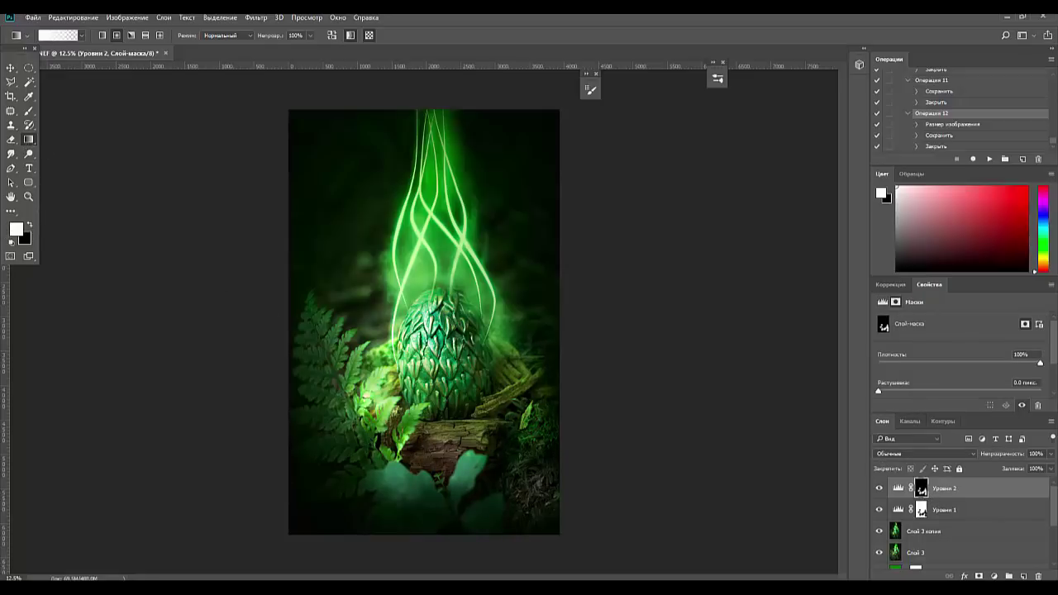
left_click_drag(380, 383, 374, 420)
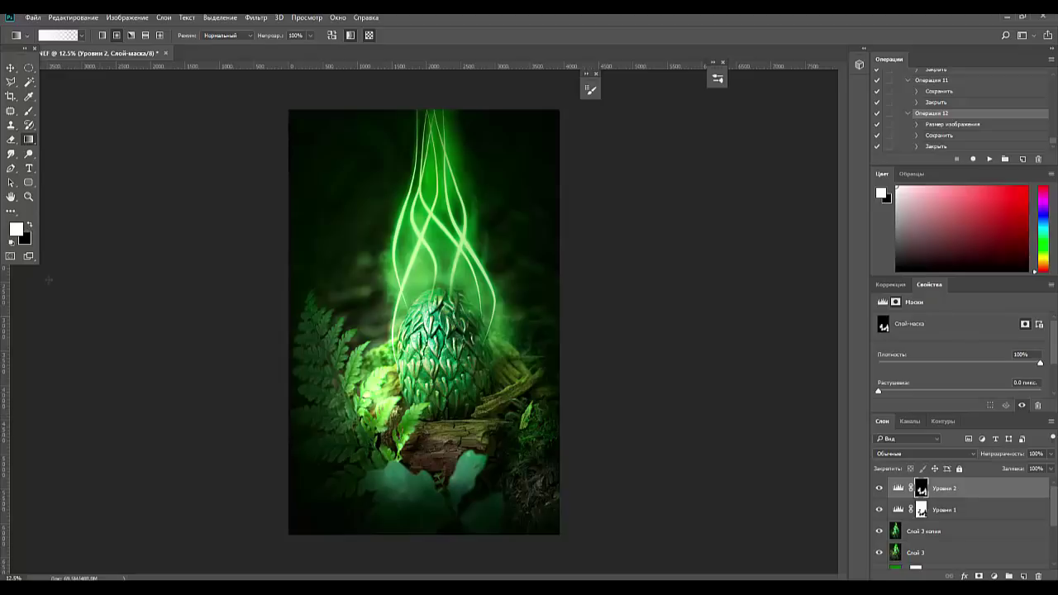
left_click(30, 227)
left_click_drag(384, 392, 383, 403)
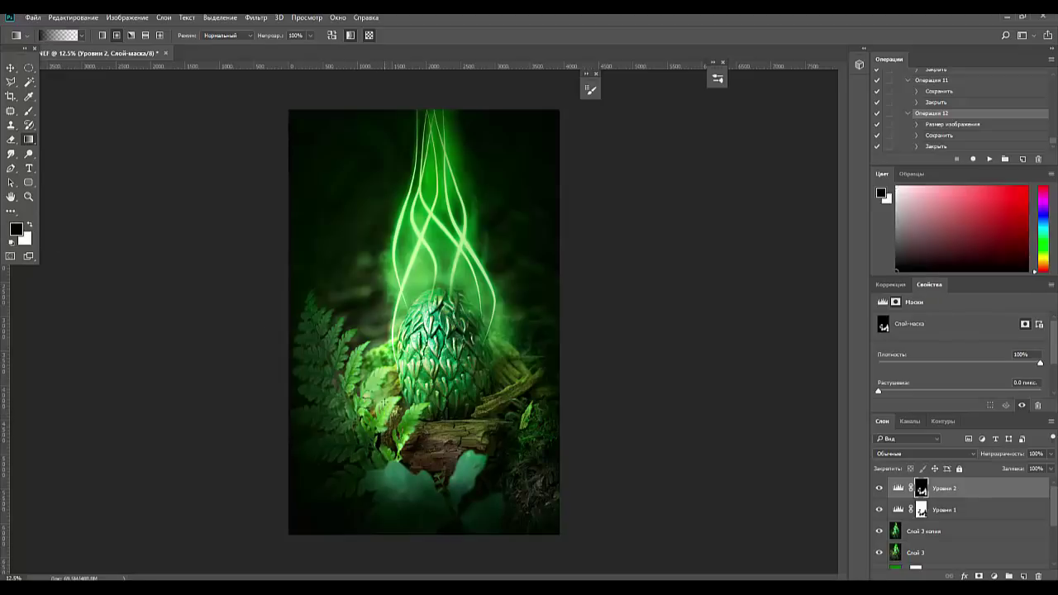
left_click(29, 226)
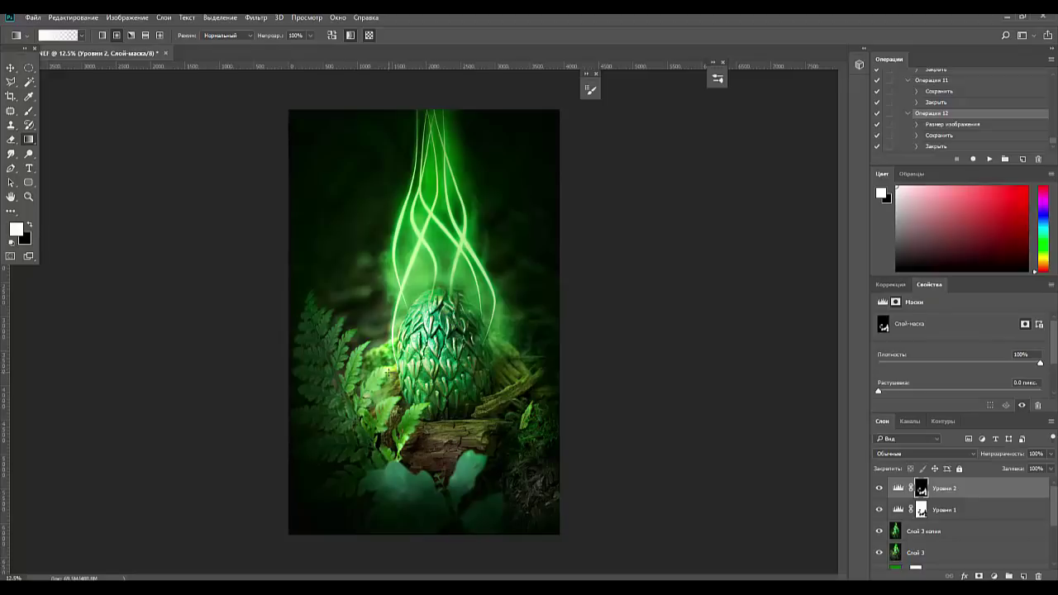
mouse_move(385, 374)
left_mouse_down()
mouse_move(390, 402)
mouse_move(425, 420)
left_mouse_up()
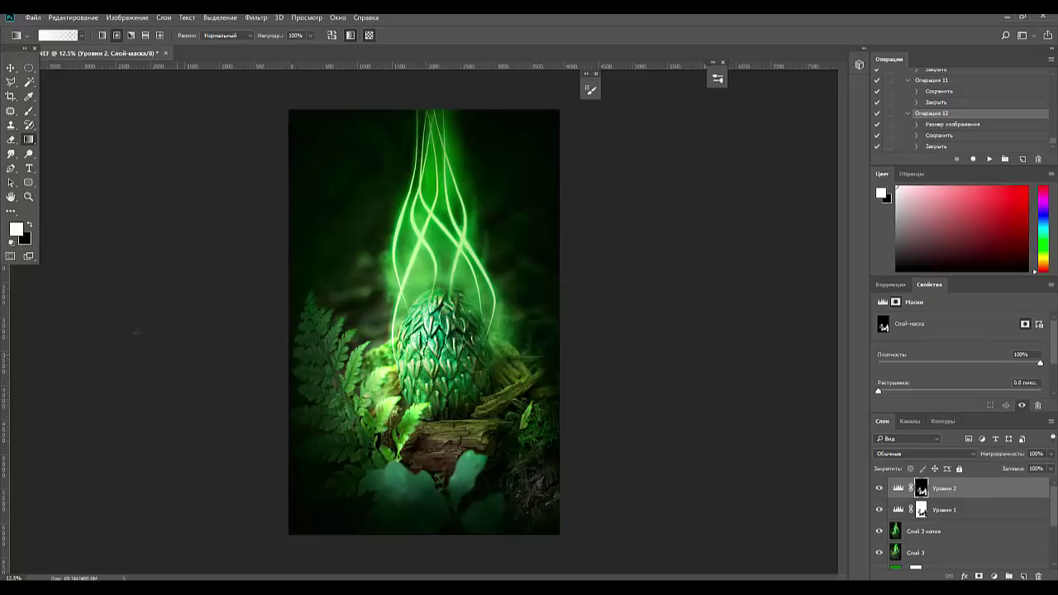
left_click(29, 226)
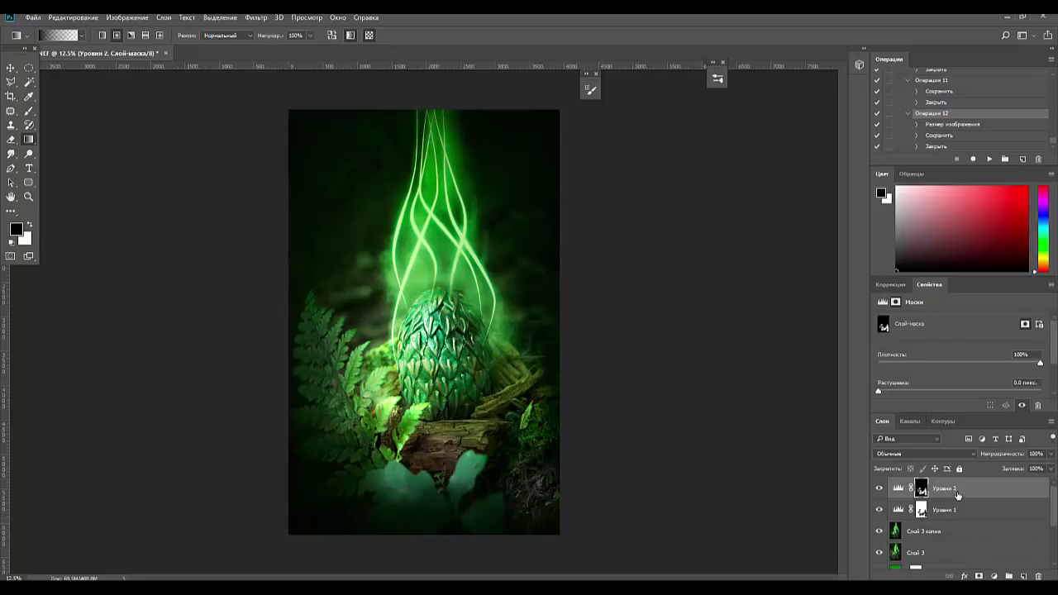
Stamp all visible layers into one, keep it unrotated, and add empty Слой 5 above.
key("ctrl+shift+alt+e")
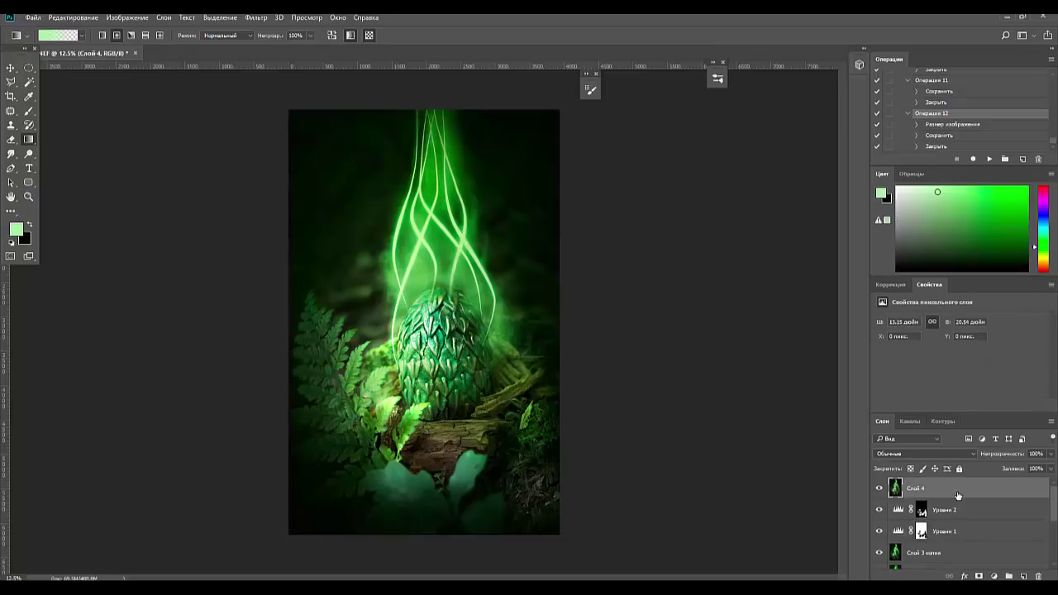
key("ctrl+t")
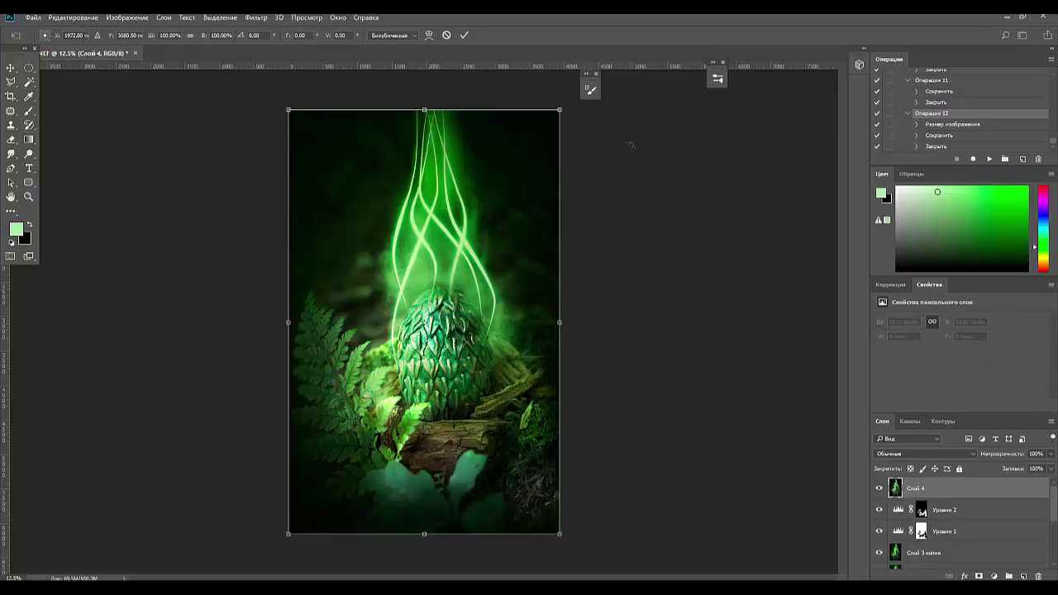
left_click_drag(633, 142, 639, 146)
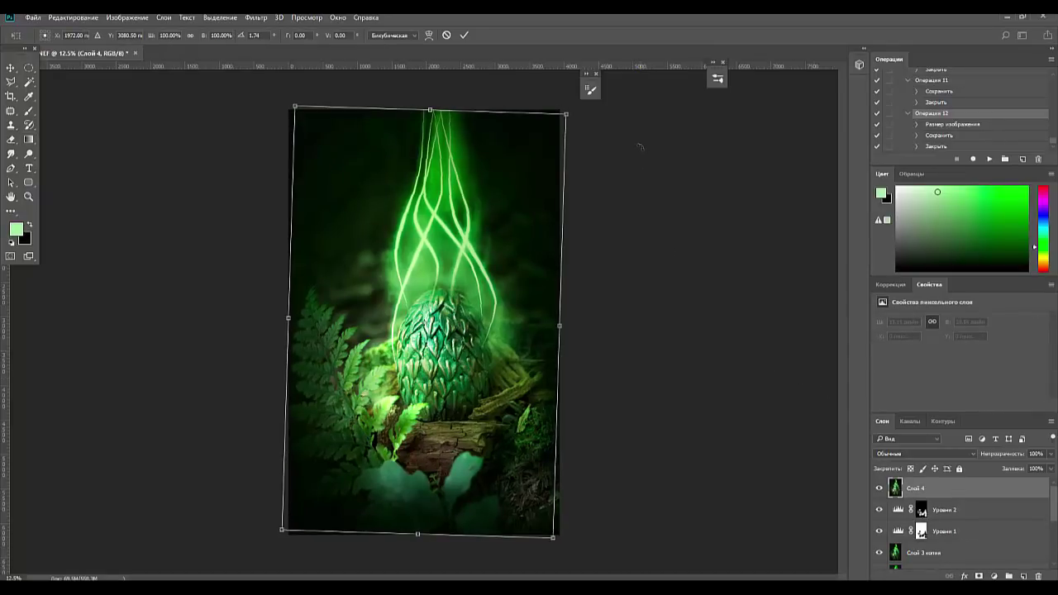
key("Escape")
key("g")
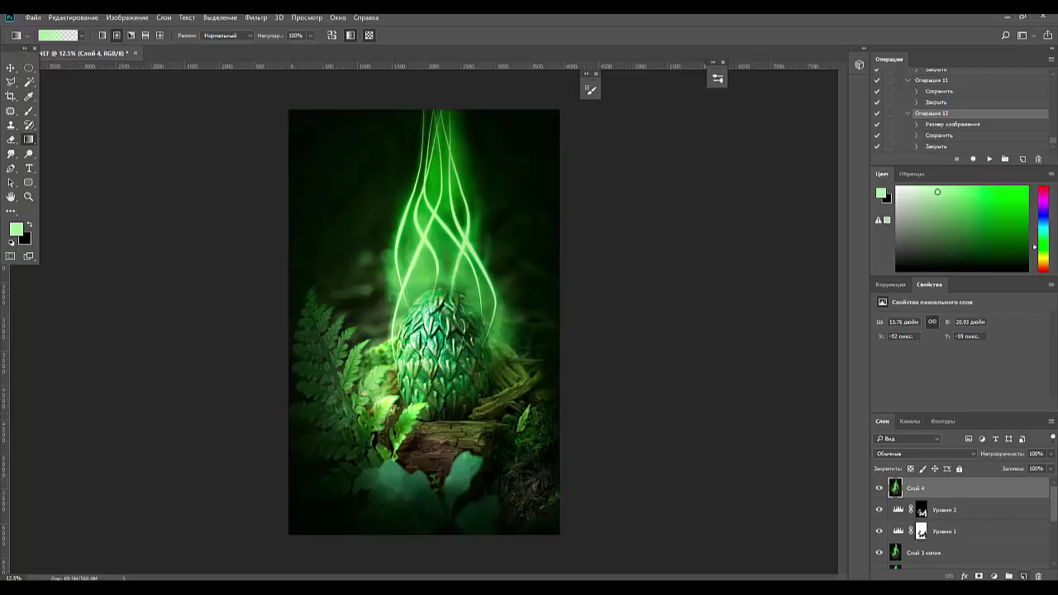
left_click(1024, 576)
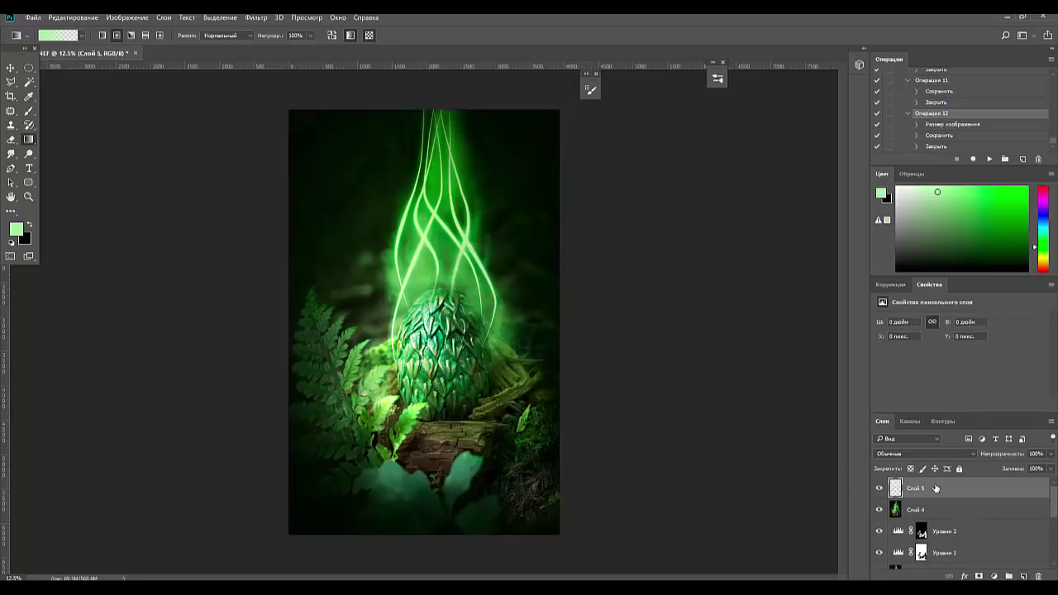
Choose a foreground-to-transparent gradient, test a glow dot, then undo it.
left_click(30, 225)
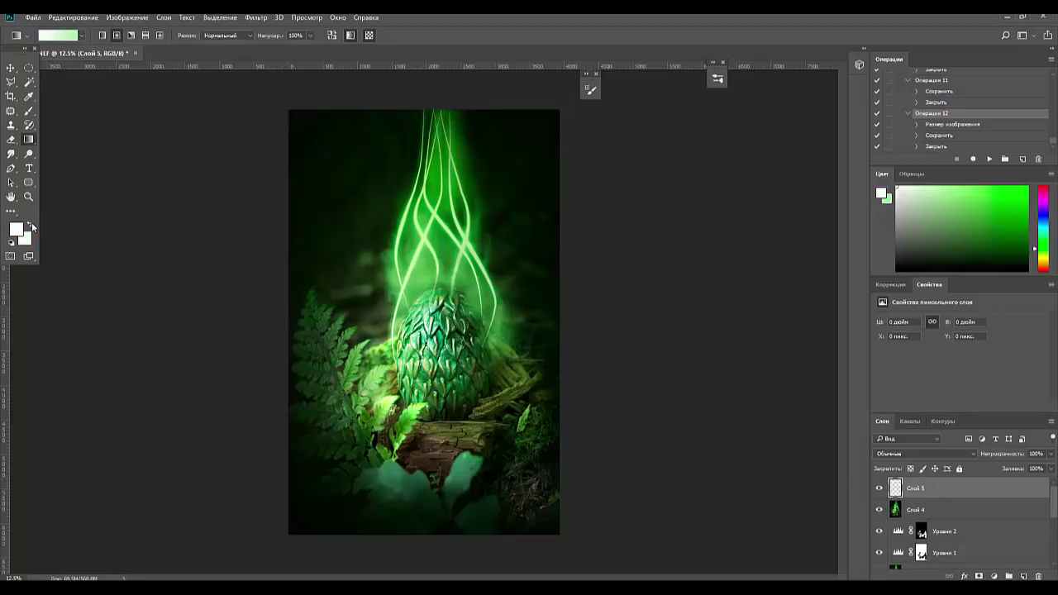
left_click(82, 36)
left_click(47, 56)
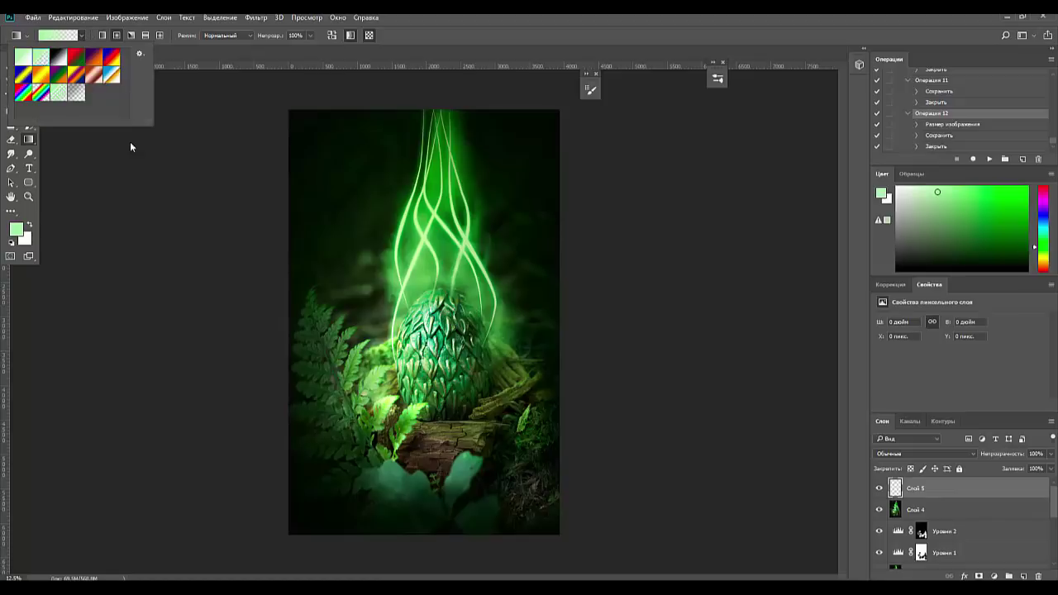
left_click(495, 266)
left_click_drag(494, 266, 484, 243)
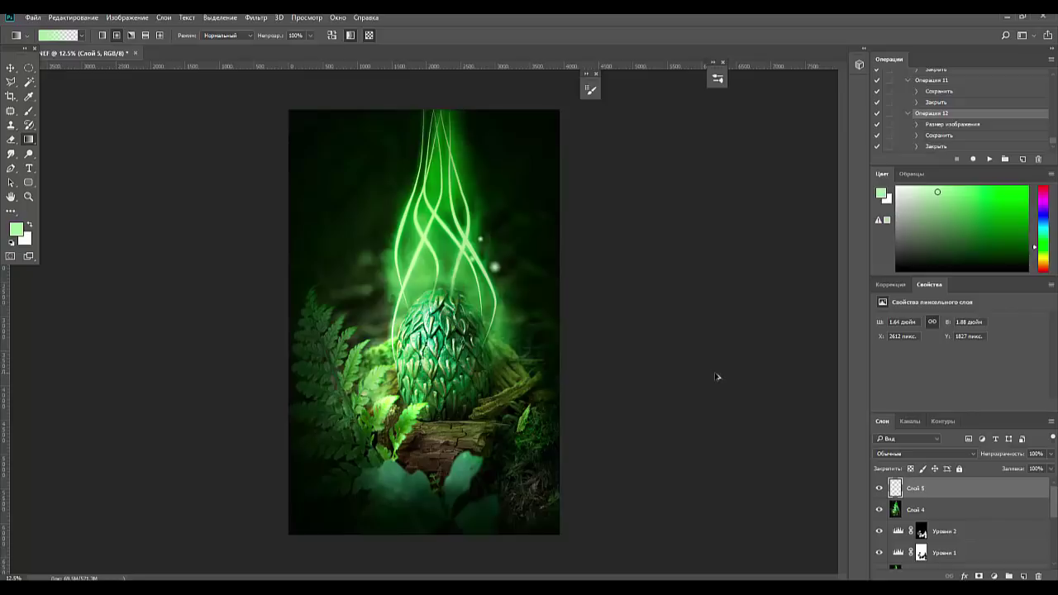
key("ctrl+z")
key("ctrl+z")
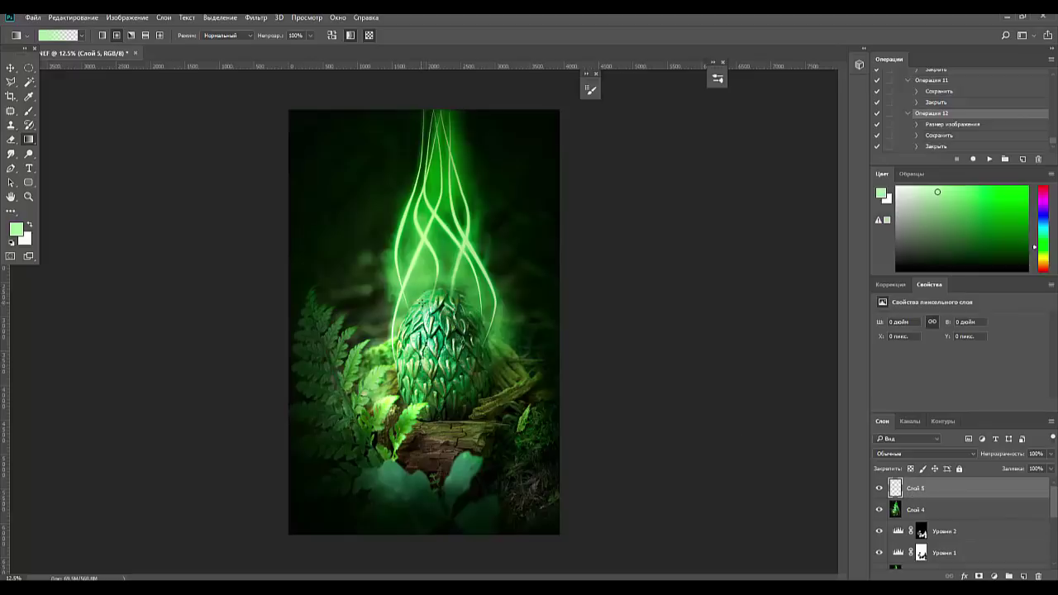
Scatter soft light-green glow dots up the light strands from the egg to the top.
left_click(424, 304)
left_click_drag(416, 287, 420, 287)
left_click(438, 267)
left_click(425, 246)
mouse_move(423, 237)
left_mouse_down()
mouse_move(461, 244)
mouse_move(471, 231)
left_mouse_up()
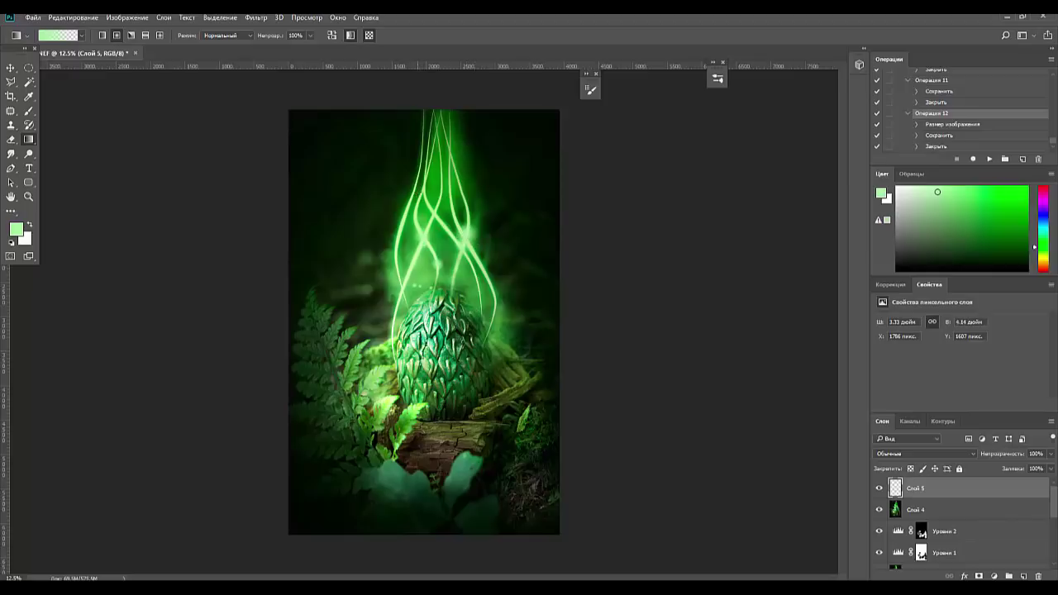
left_click_drag(422, 194, 440, 217)
left_click(447, 151)
left_click(440, 132)
left_click(411, 298)
left_click(429, 282)
left_click_drag(491, 306, 488, 304)
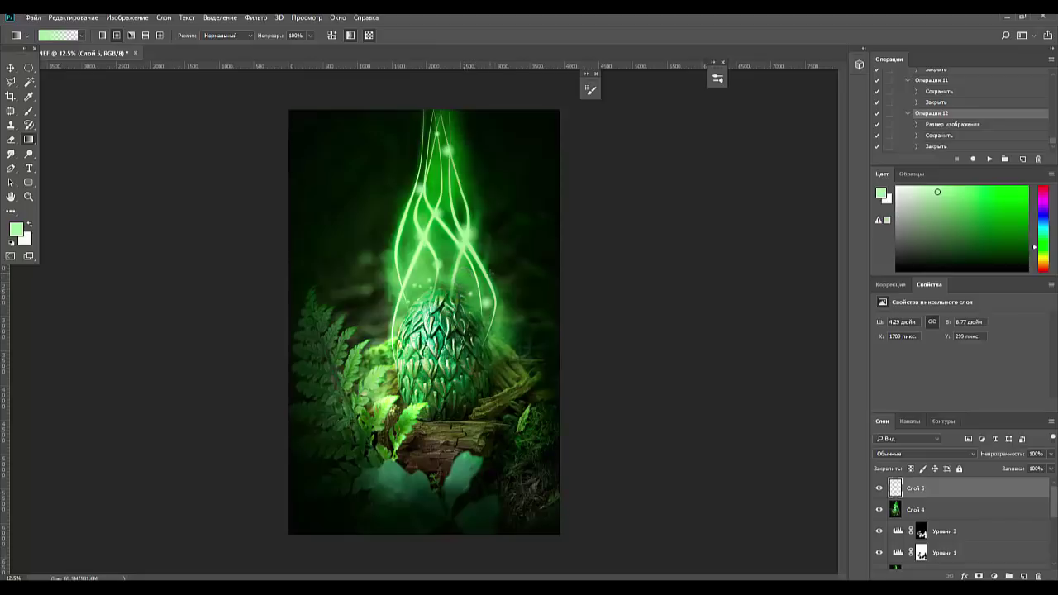
Add more small glow dots around the egg's edges and among the upper strands.
key("ctrl+plus")
key("ctrl+plus")
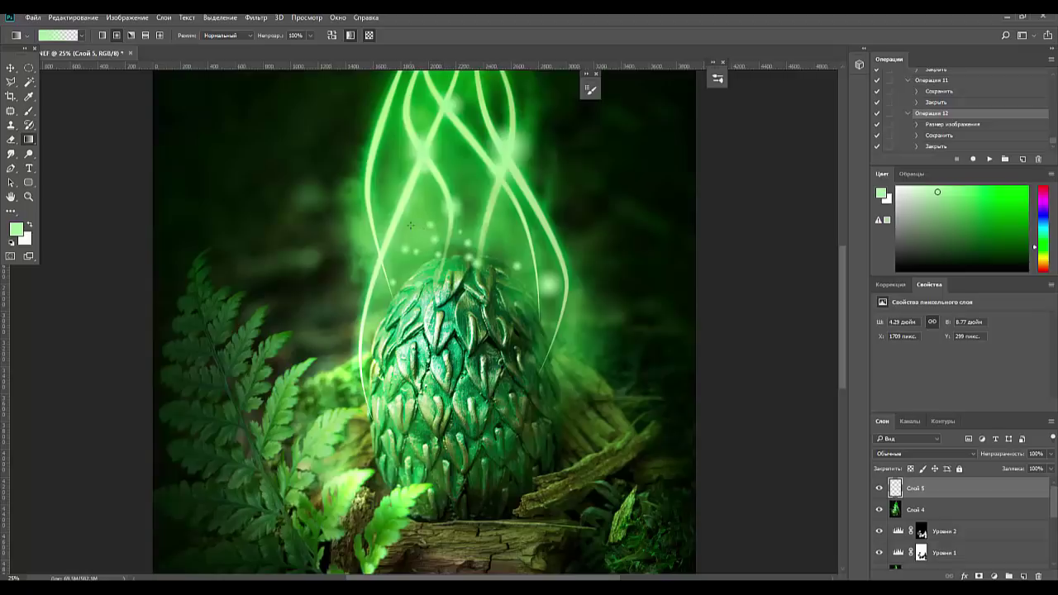
left_click(354, 189)
left_click(369, 332)
left_click(366, 354)
left_click(508, 277)
left_click(499, 249)
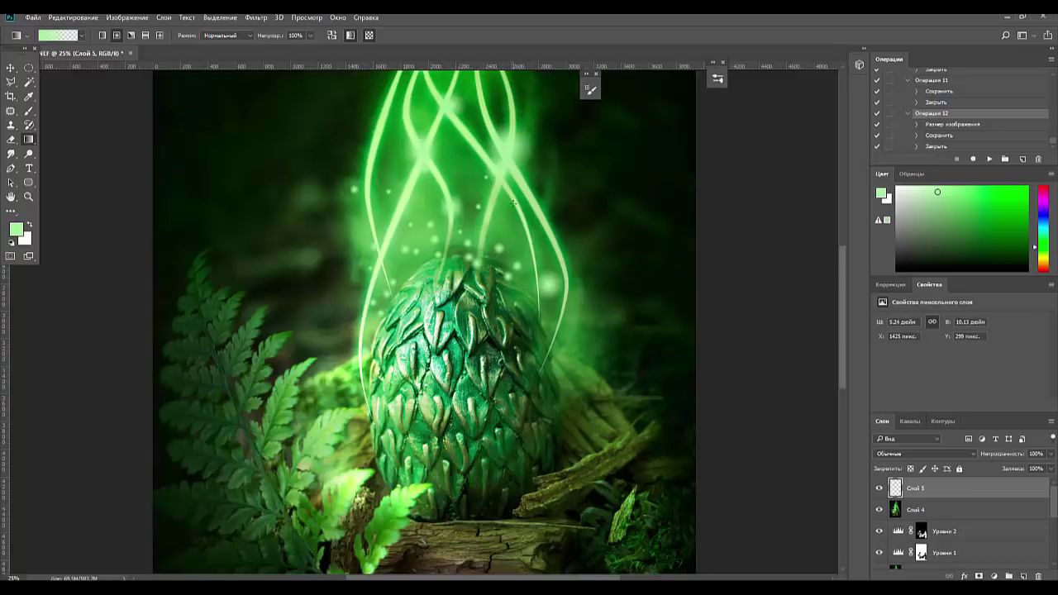
left_click(561, 199)
left_click(552, 123)
key("ctrl+minus")
key("ctrl+minus")
key("ctrl+minus")
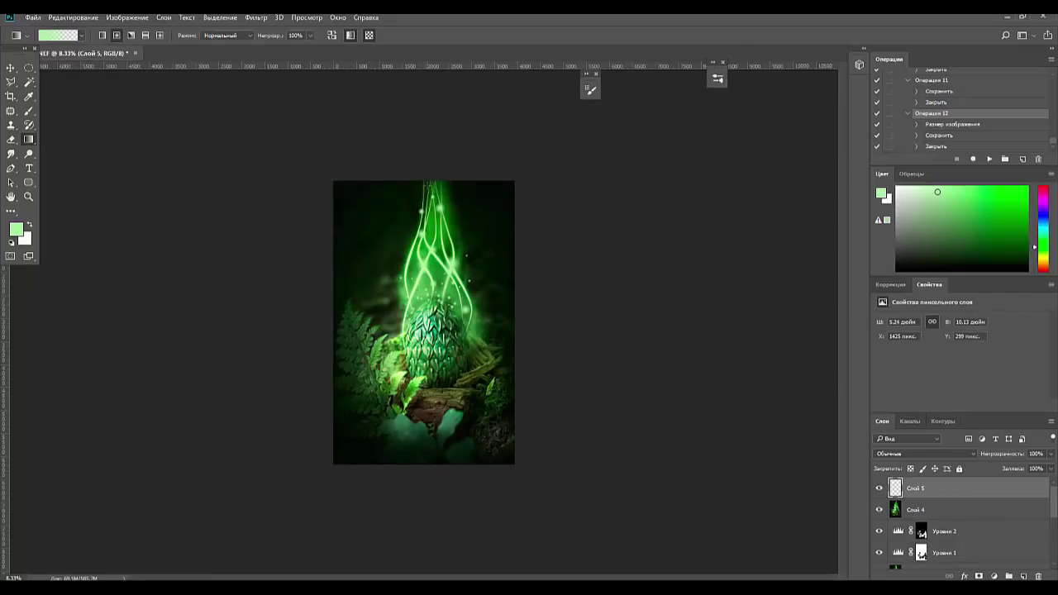
left_click(428, 186)
left_click(449, 215)
Add glow dots on the right and left sides of the egg.
key("ctrl+plus")
key("ctrl+plus")
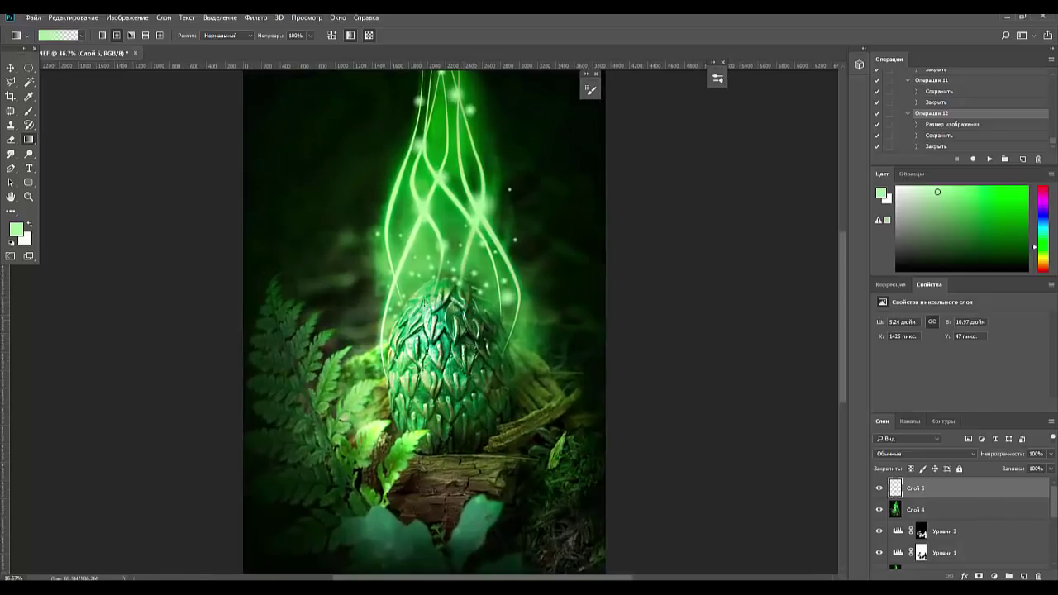
left_click(520, 341)
left_click(559, 437)
left_click(516, 386)
left_click(376, 318)
left_click(339, 358)
left_click(373, 385)
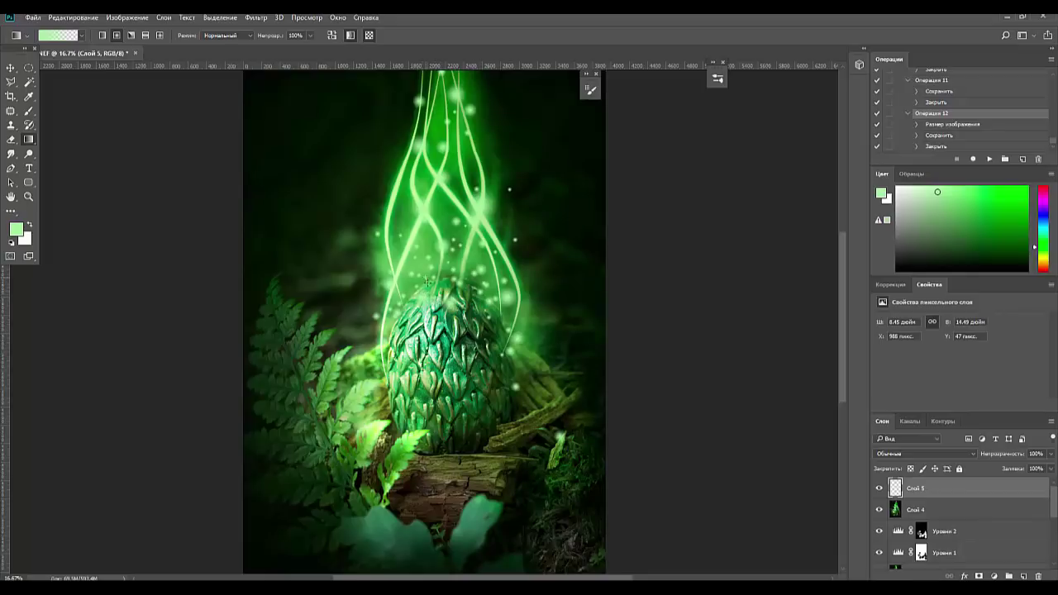
Add a few more glow dots among the upper strands.
key("ctrl+minus")
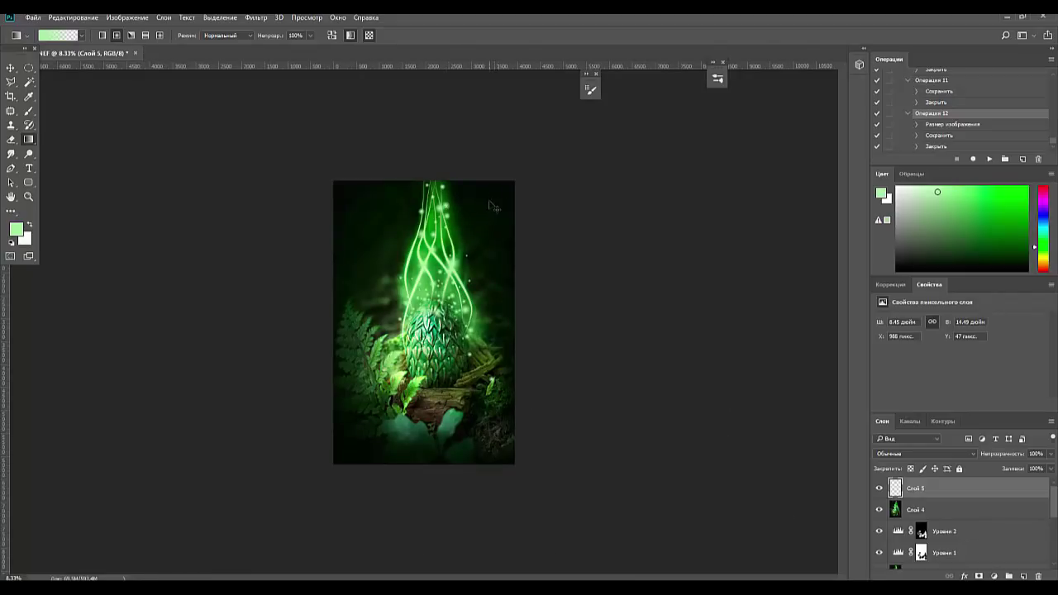
left_click_drag(484, 206, 487, 209)
left_click(462, 198)
left_click(408, 214)
left_click(391, 252)
left_click(10, 139)
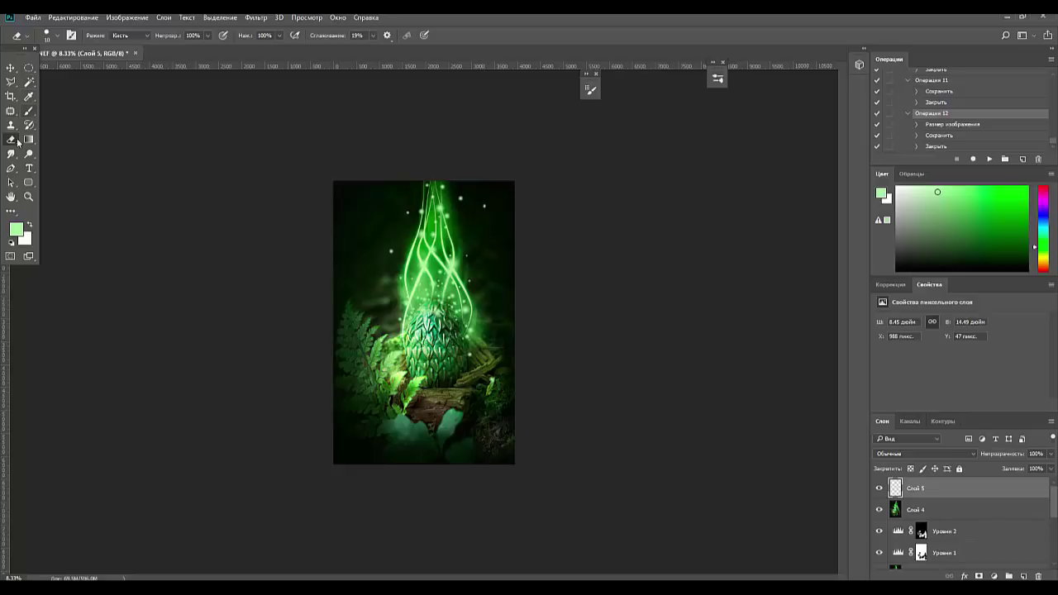
Adjust the eraser brush settings and set stroke smoothing to 0%.
right_click(11, 140)
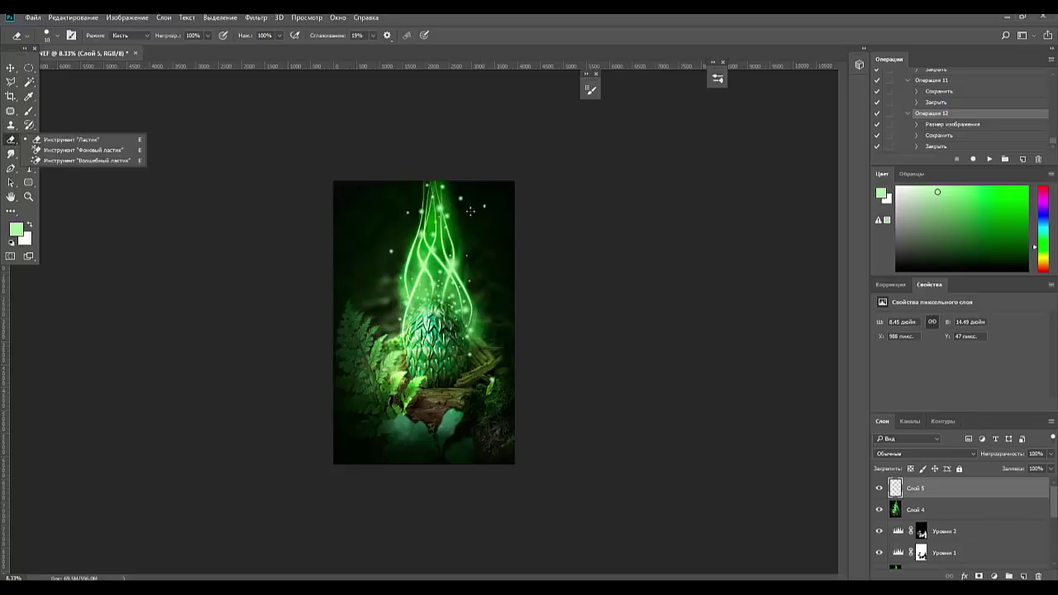
right_click(496, 217)
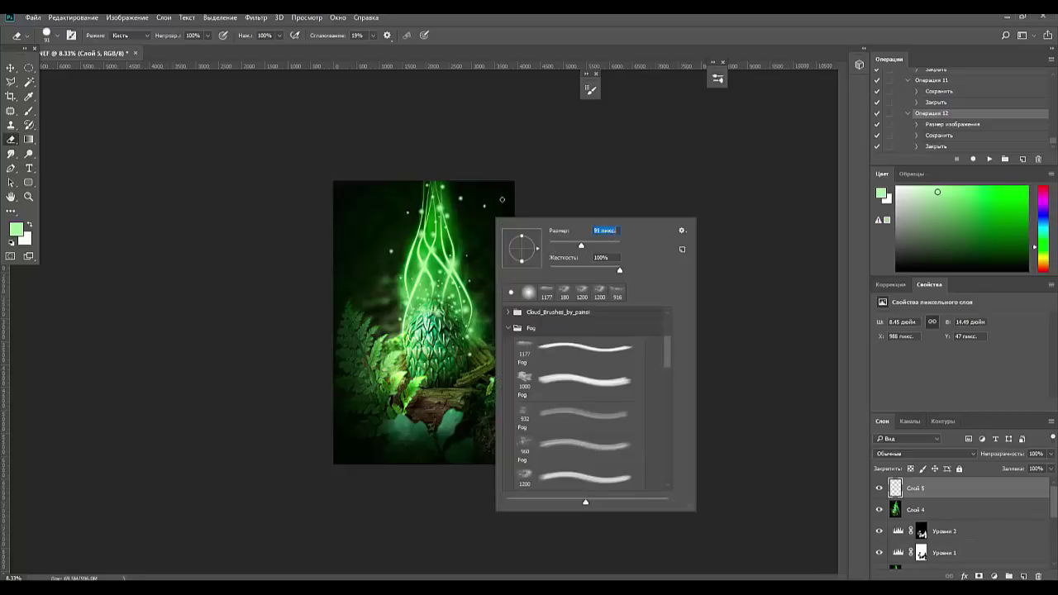
left_click(489, 203)
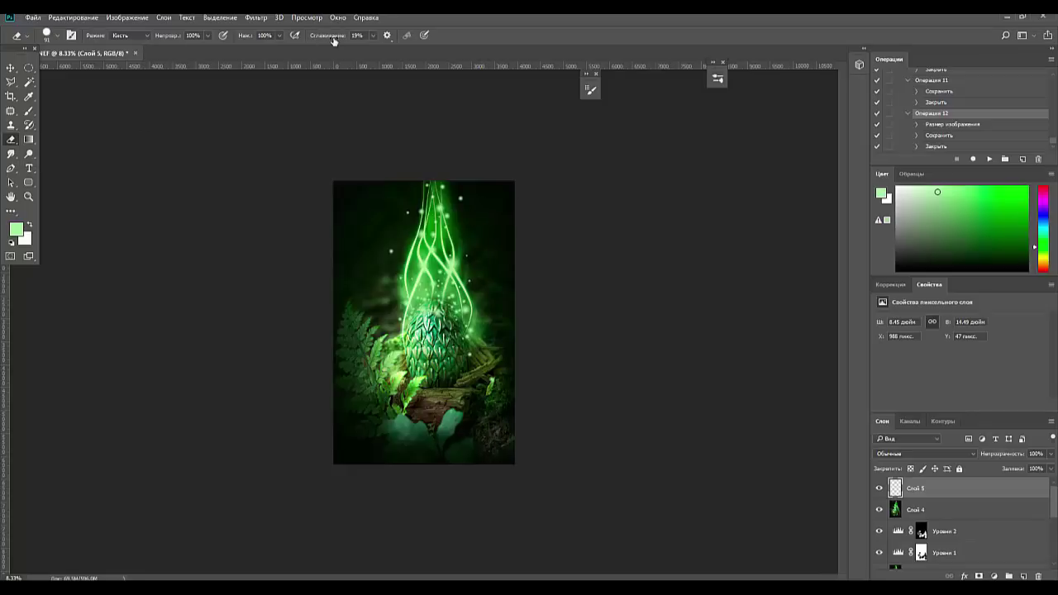
left_click_drag(335, 41, 277, 39)
Stamp visible layers, duplicate the result, and add a Hue/Saturation layer above the copy.
key("ctrl+alt+shift+e")
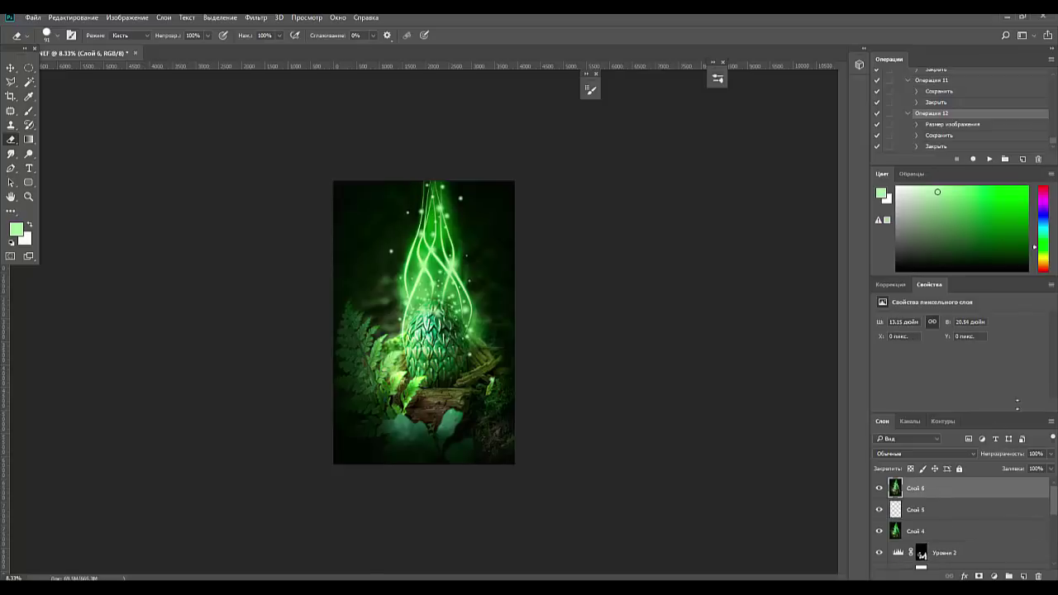
left_click_drag(976, 491, 1023, 576)
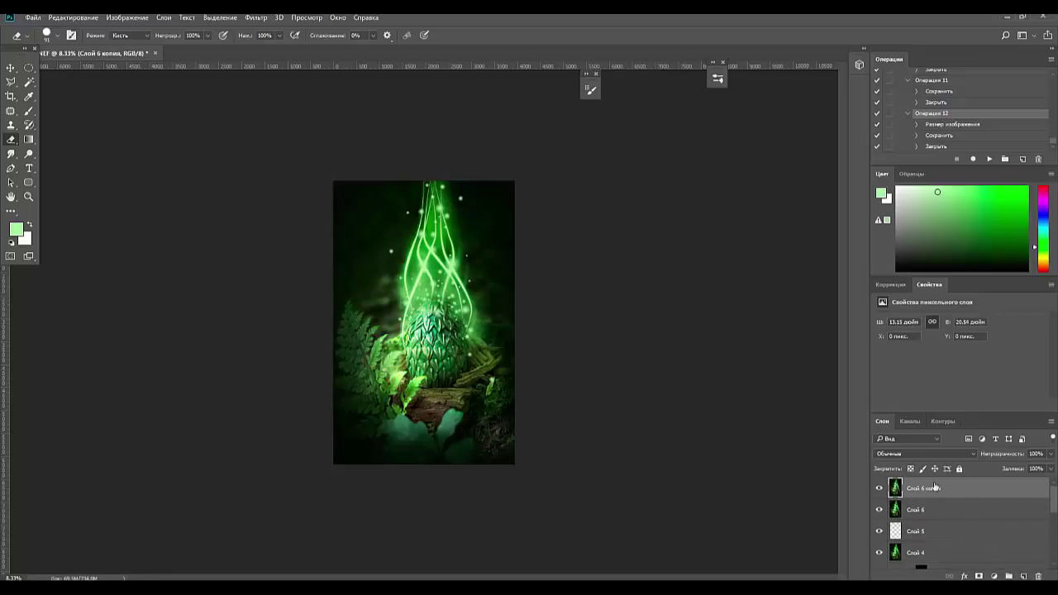
left_click(902, 454)
left_click(892, 286)
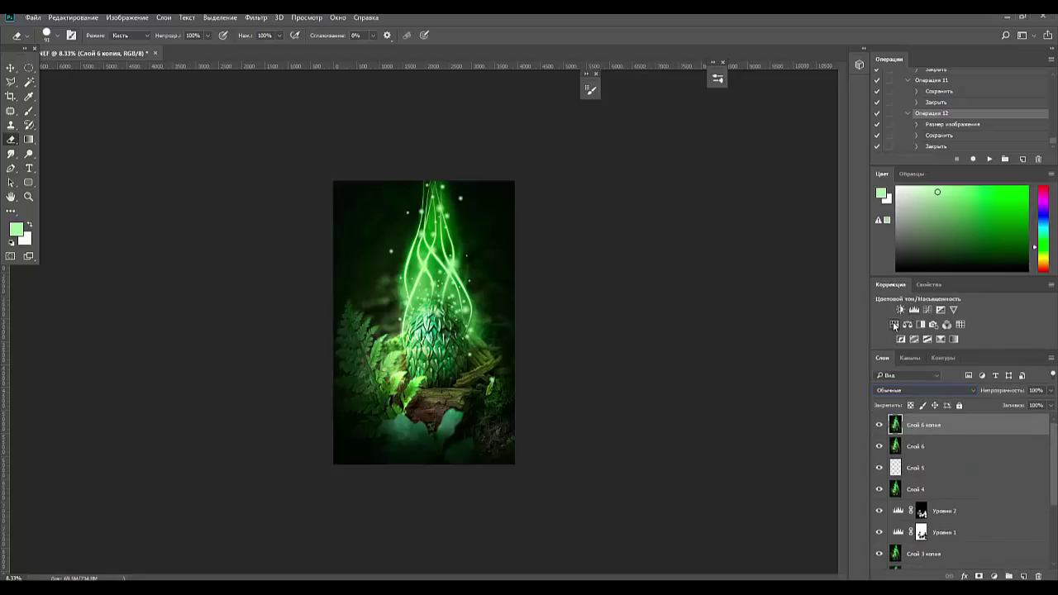
left_click(894, 324)
Boost saturation, invert the mask, and reveal the boost in a small spot with a white gradient.
mouse_move(959, 382)
left_mouse_down()
mouse_move(1013, 375)
mouse_move(1004, 374)
left_mouse_up()
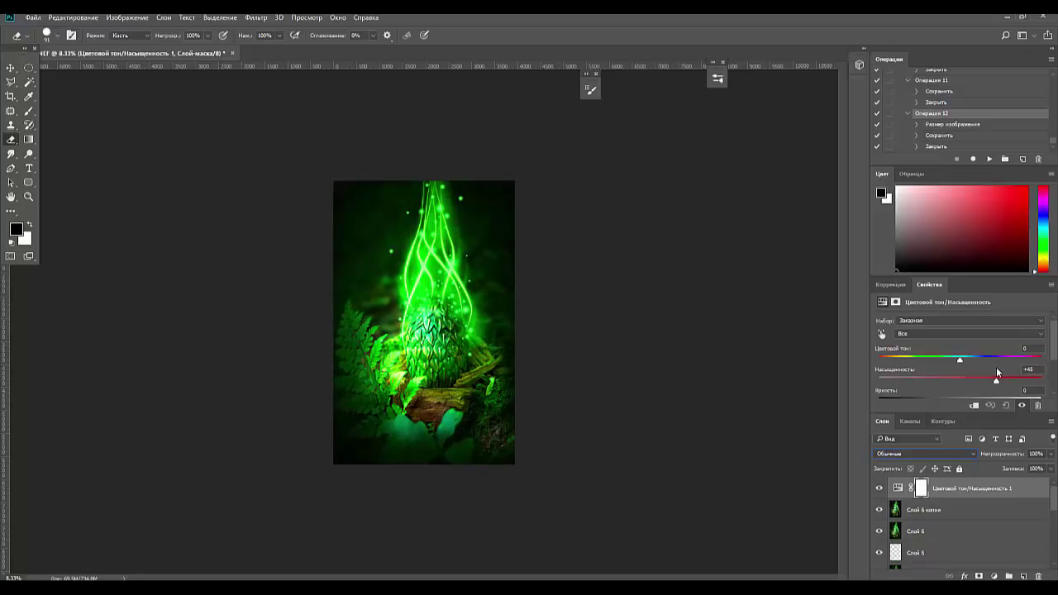
left_click(922, 489)
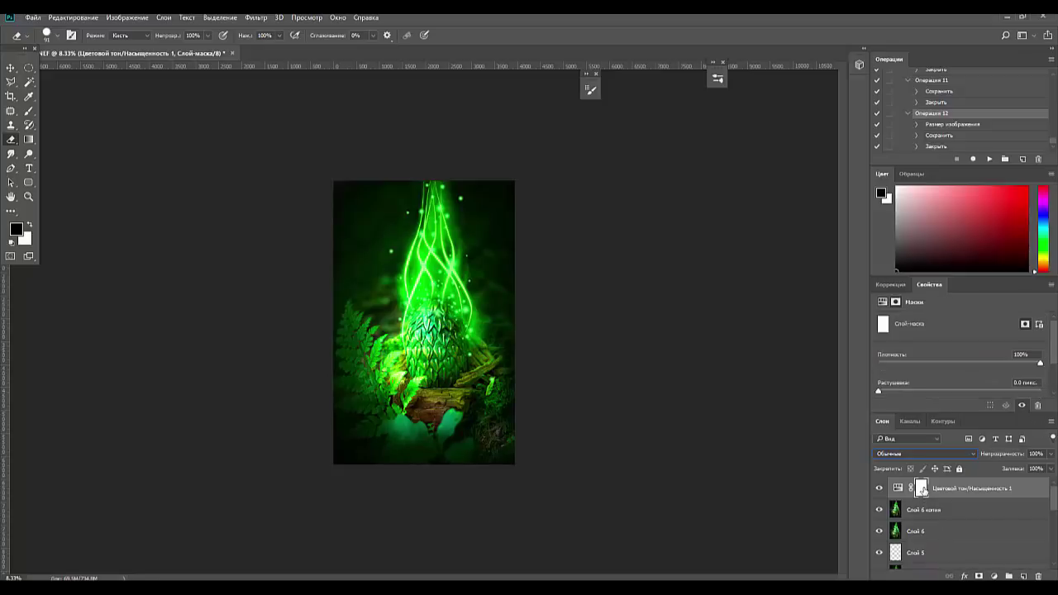
key("ctrl+i")
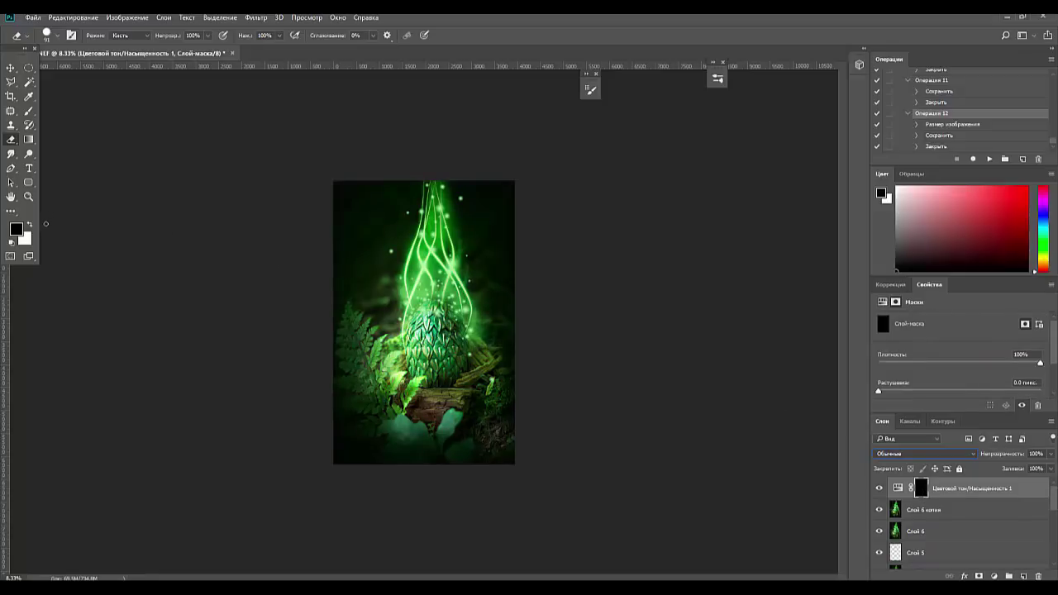
left_click(30, 225)
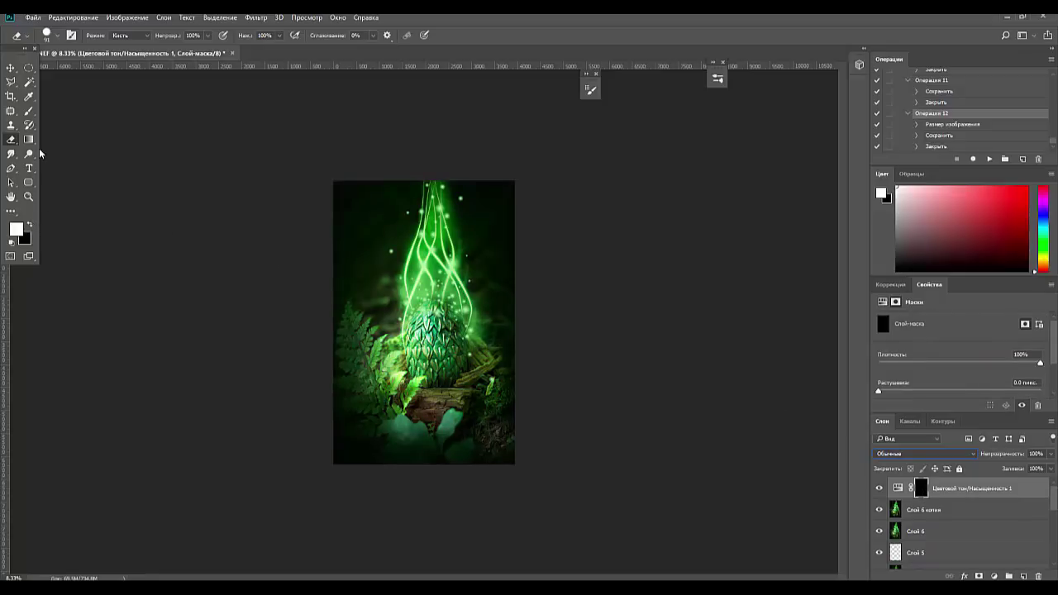
left_click(29, 140)
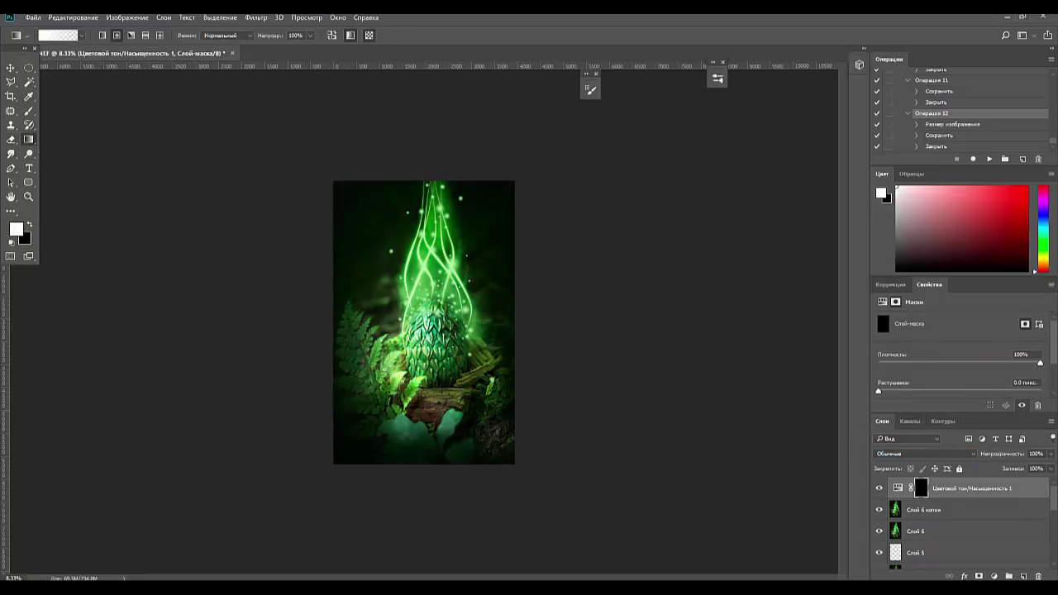
left_click_drag(446, 407, 420, 419)
Lower the adjustment's opacity slightly, then delete the Hue/Saturation layer.
key("ctrl+plus")
key("ctrl+plus")
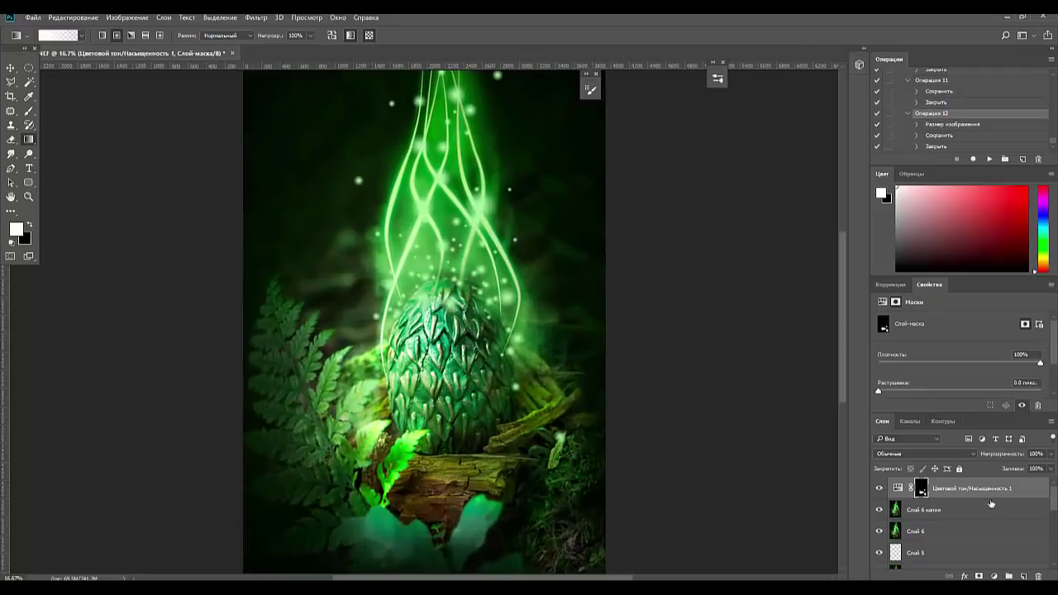
left_click_drag(1004, 457, 986, 457)
left_click(970, 490)
key("Delete")
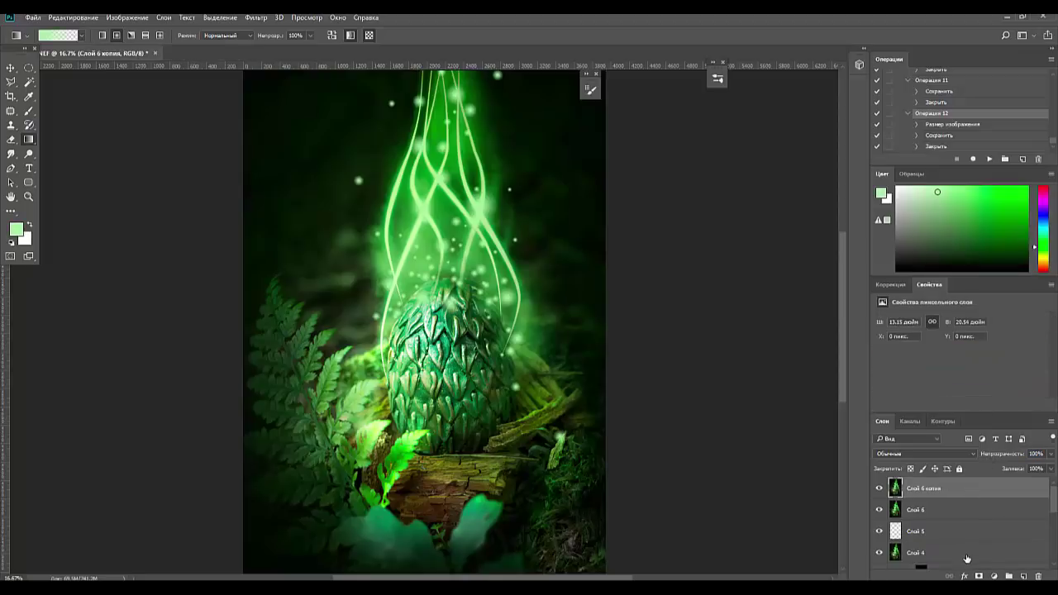
key("ctrl+minus")
key("ctrl+minus")
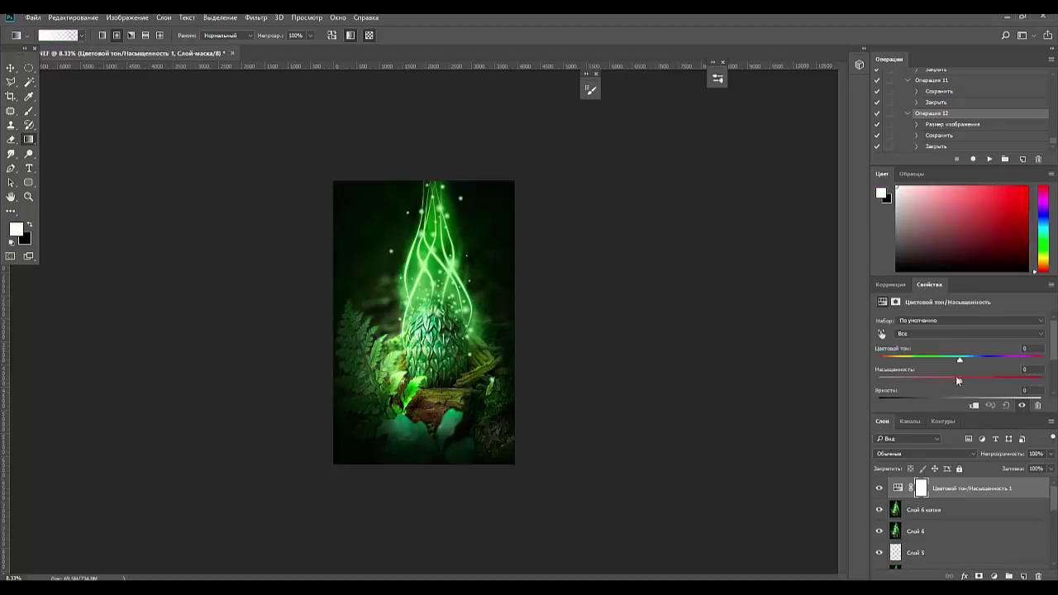
Set the Hue/Saturation saturation to +44 and invert its layer mask to hide the boost.
left_click_drag(960, 381, 1002, 376)
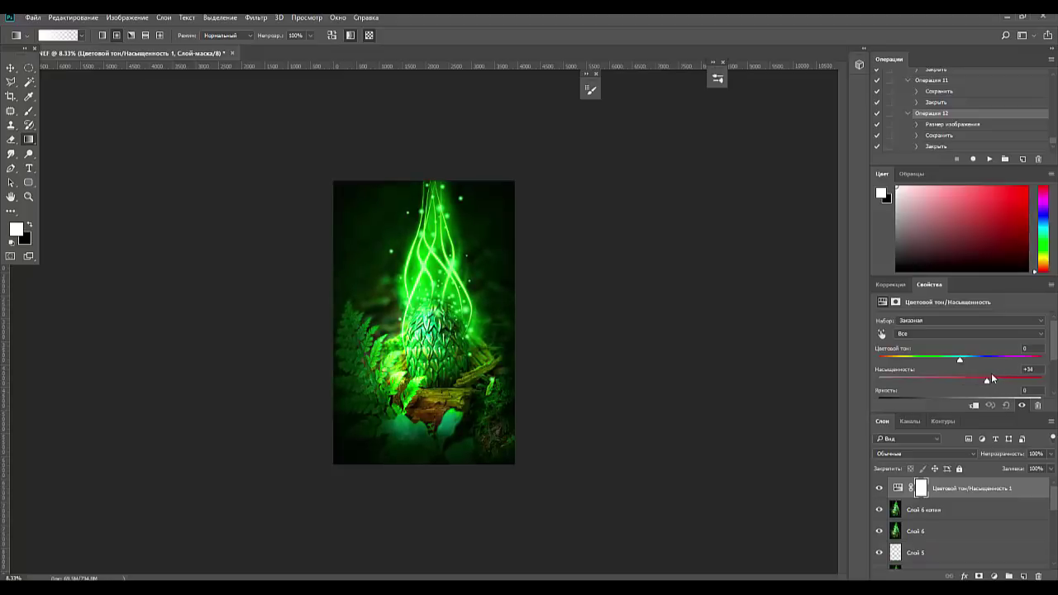
left_click_drag(1002, 379, 997, 376)
left_click(921, 490)
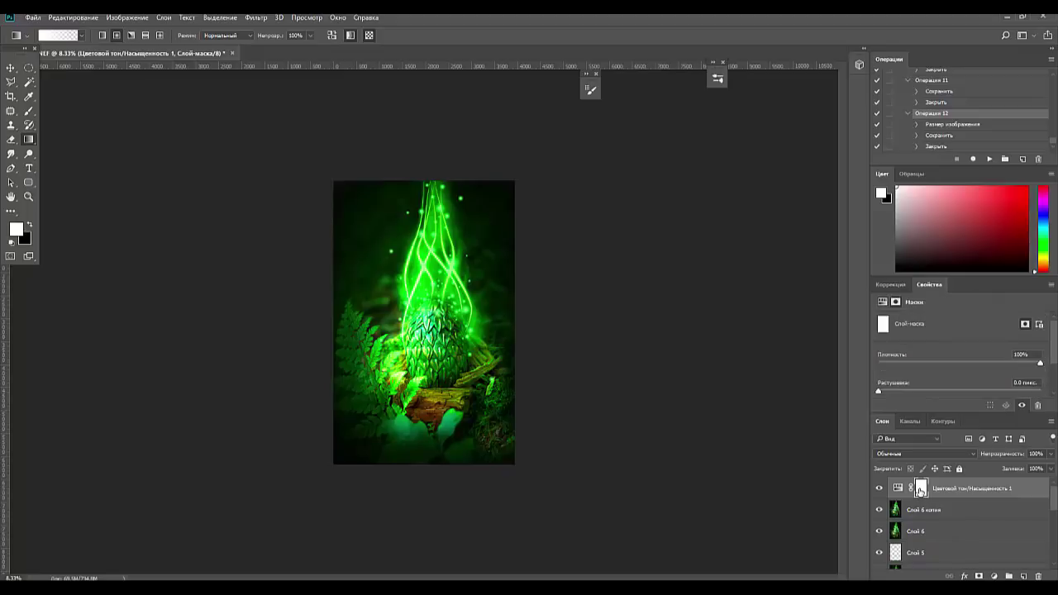
key("ctrl+i")
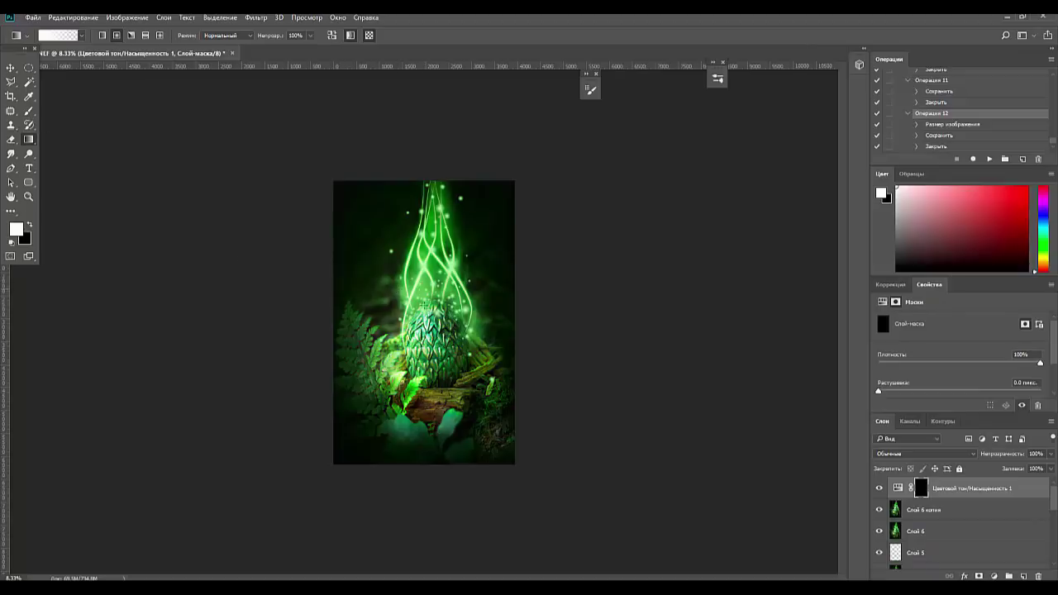
Reveal the saturation boost above the egg with a mask gradient, comparing before and after.
key("ctrl+plus")
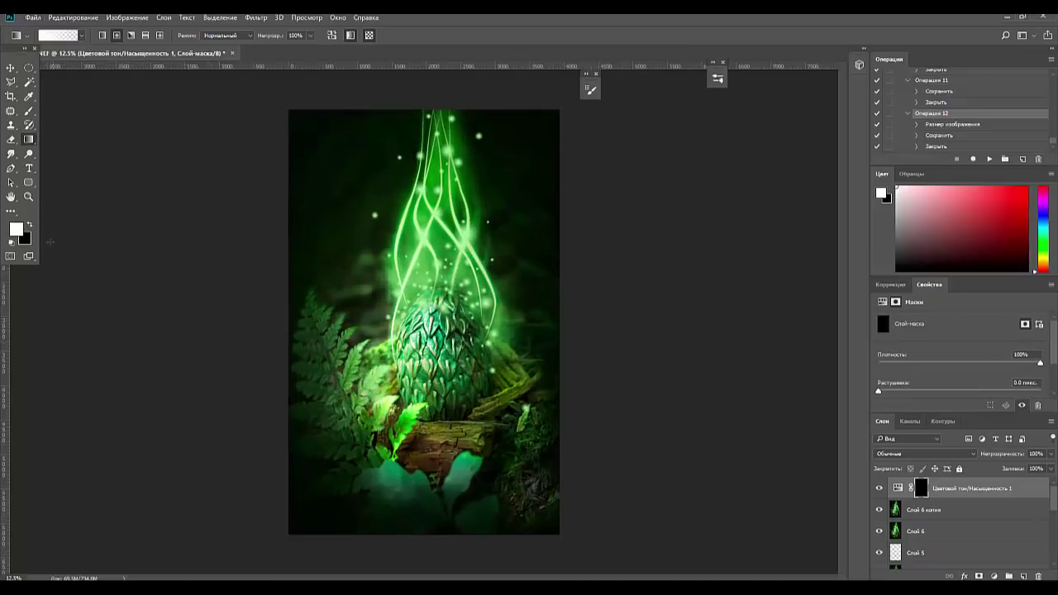
left_click_drag(447, 290, 449, 327)
key("ctrl+minus")
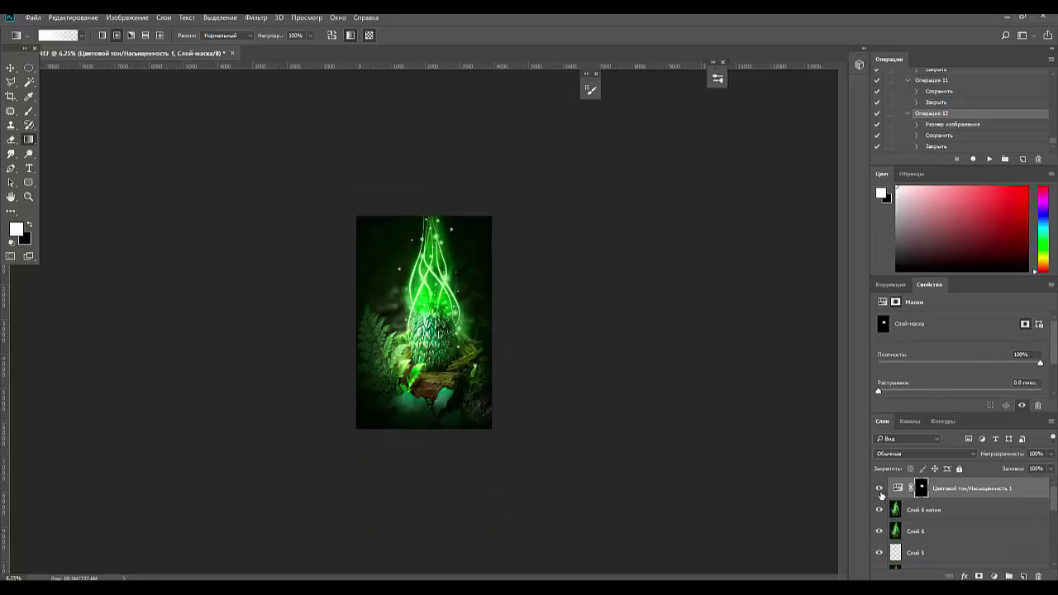
left_click(879, 489)
key("ctrl+plus")
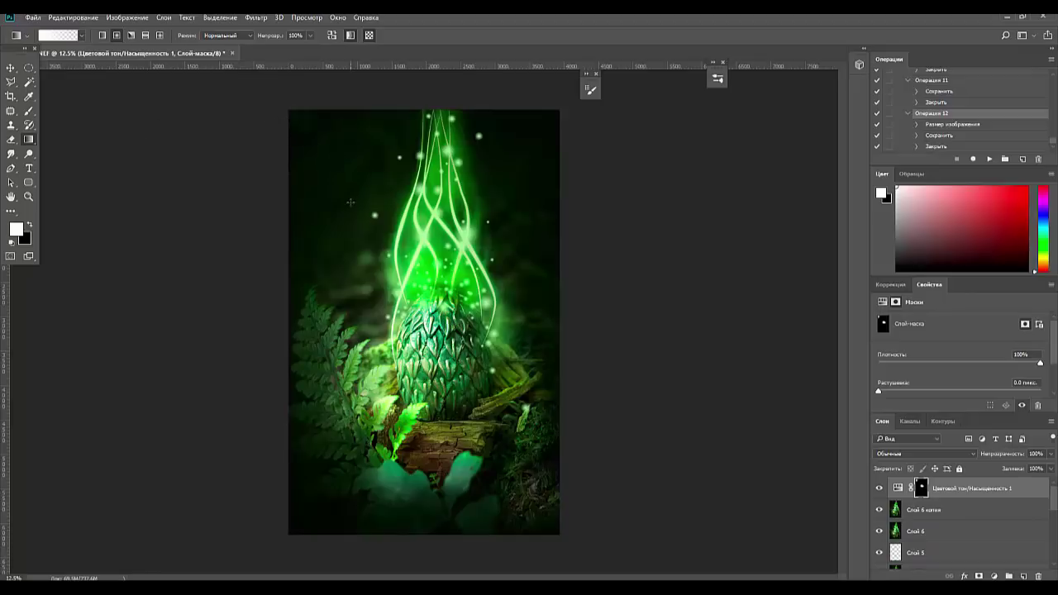
left_click(948, 493)
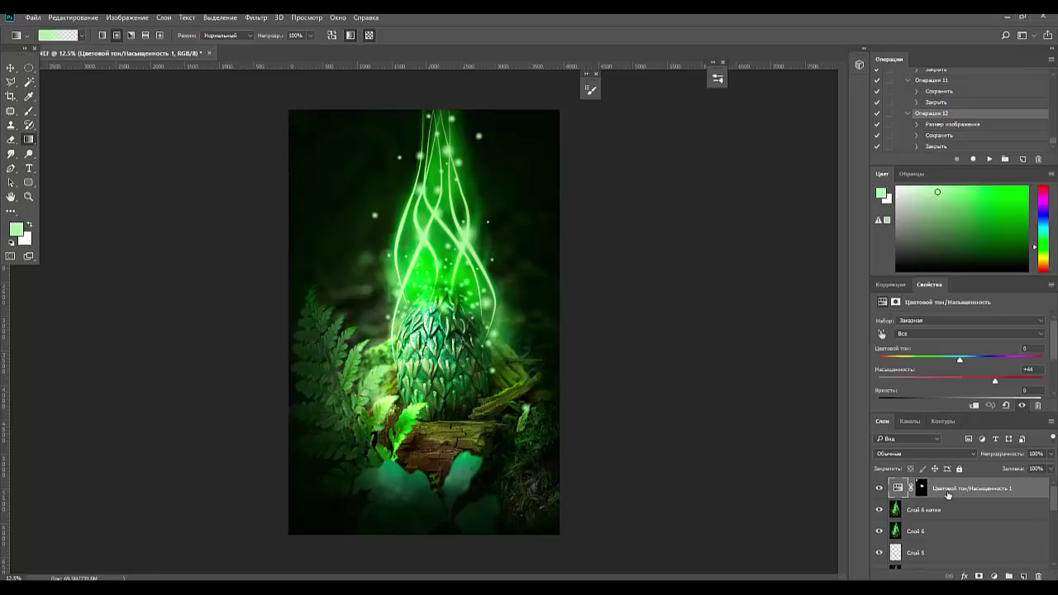
key("ctrl+shift+alt+e")
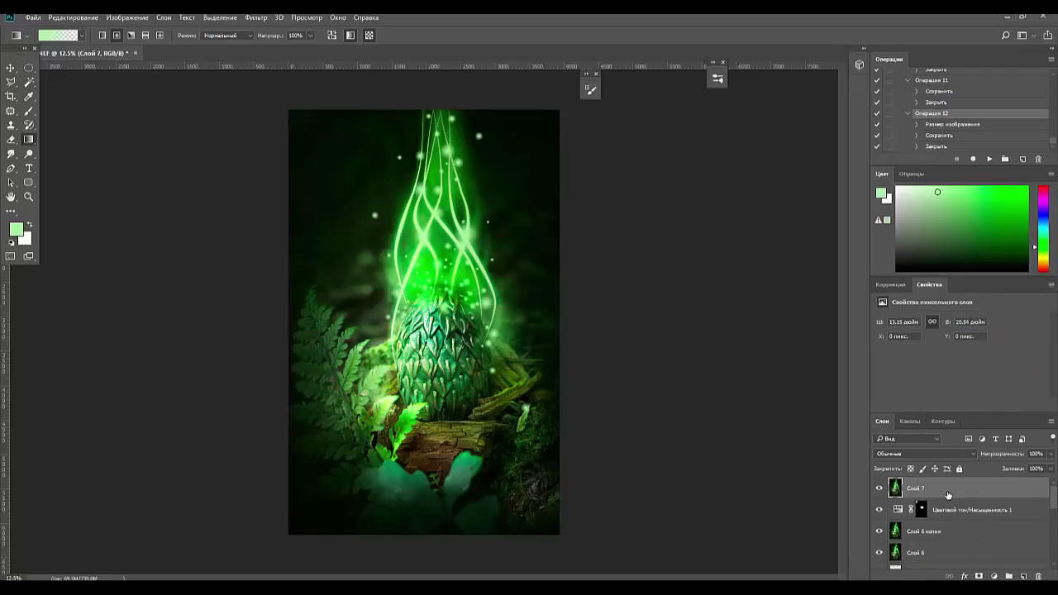
left_click(891, 284)
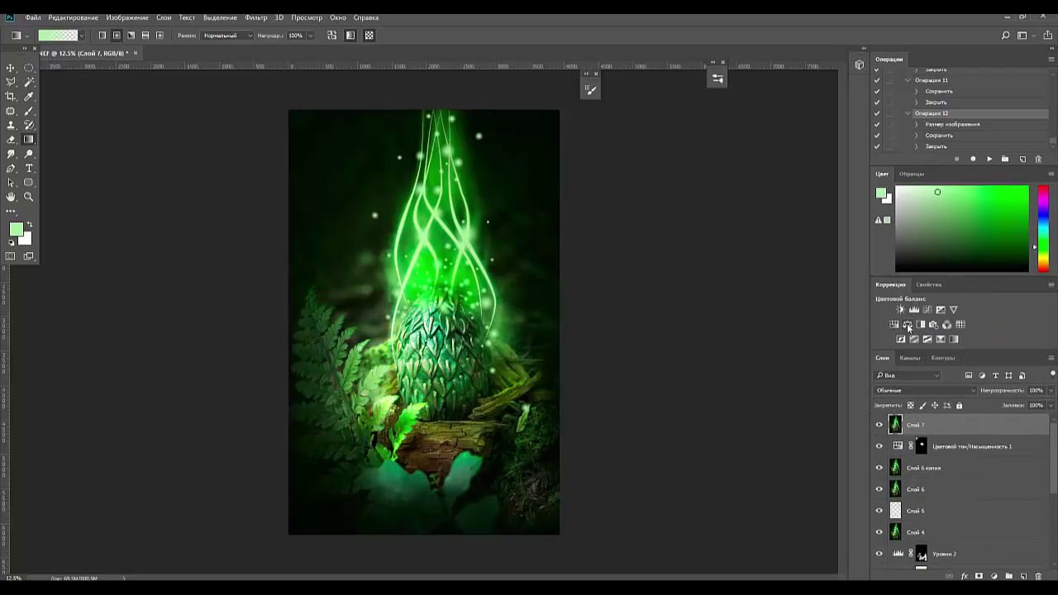
left_click(899, 328)
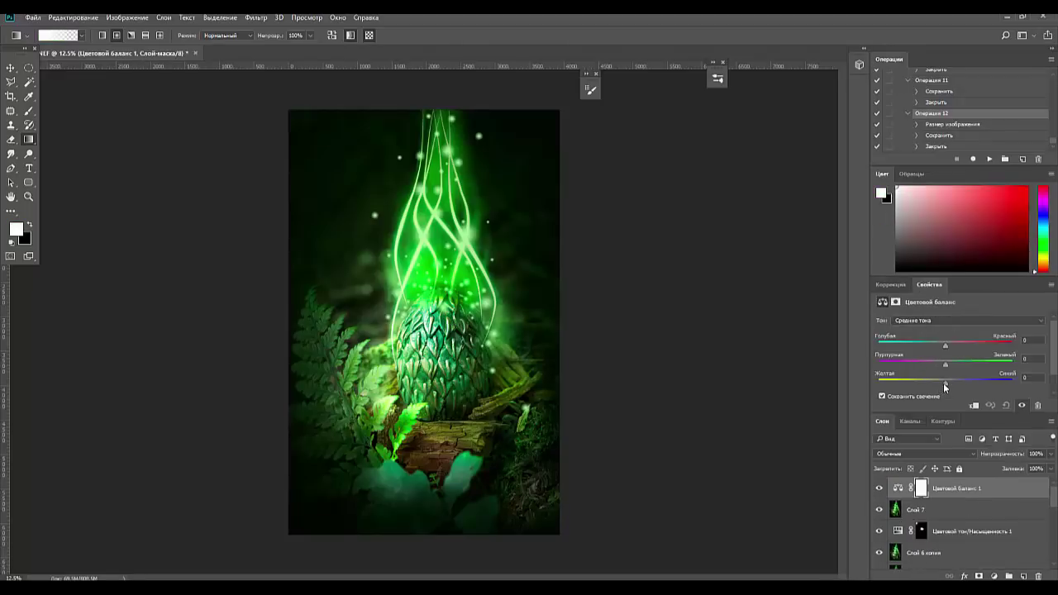
mouse_move(946, 383)
left_mouse_down()
mouse_move(989, 377)
mouse_move(938, 369)
left_mouse_up()
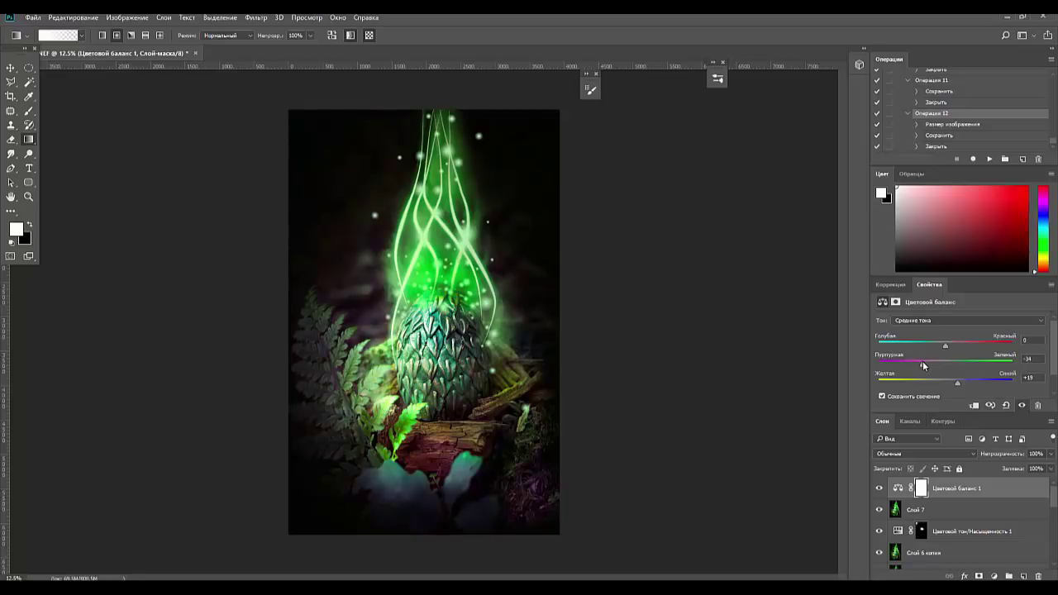
left_click_drag(923, 364, 948, 365)
left_click_drag(945, 346, 970, 350)
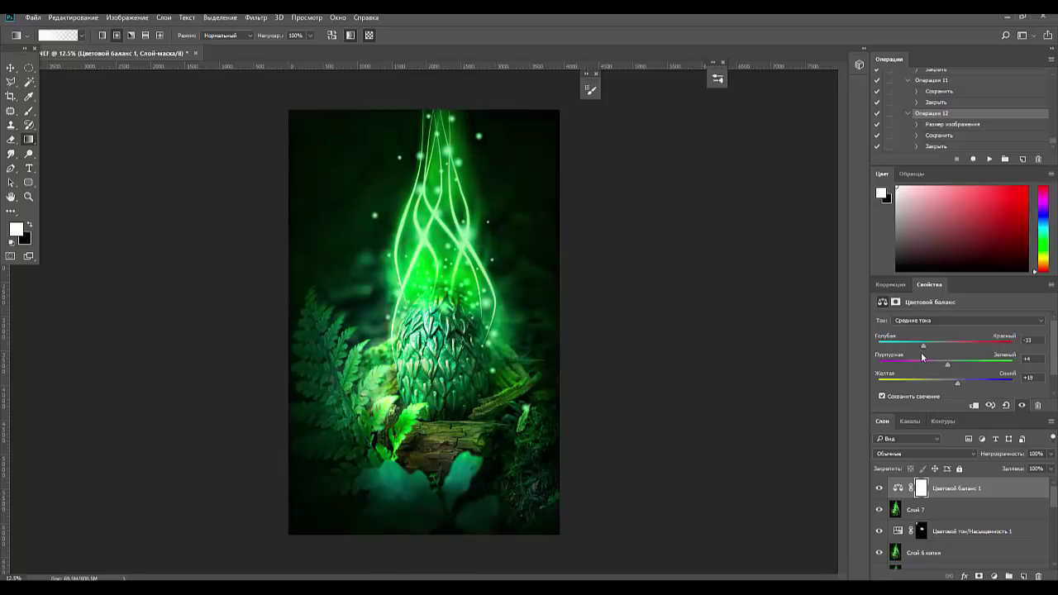
left_click_drag(969, 346, 944, 347)
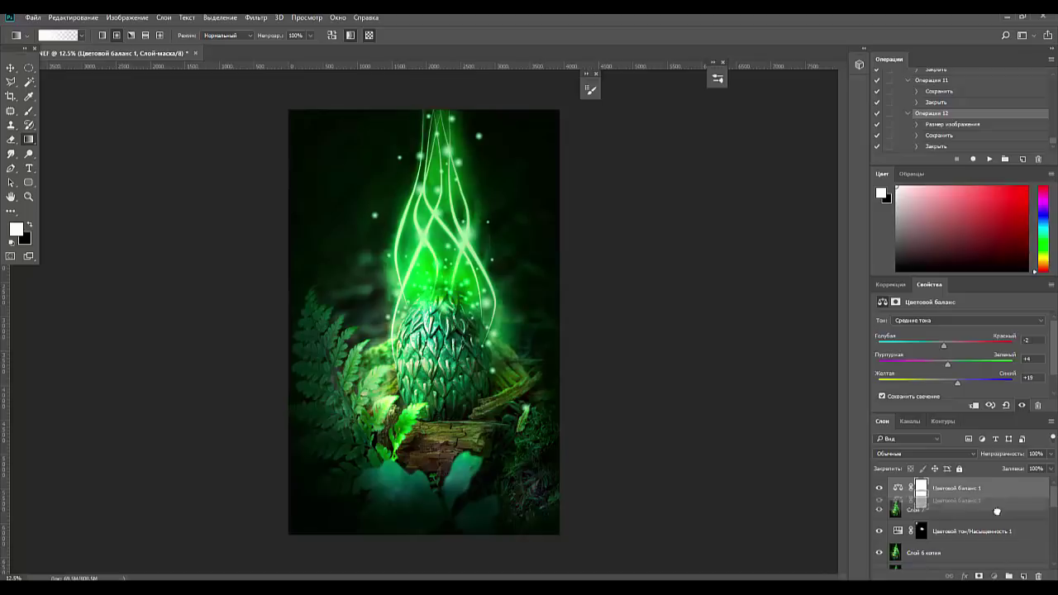
left_click_drag(963, 496, 1039, 576)
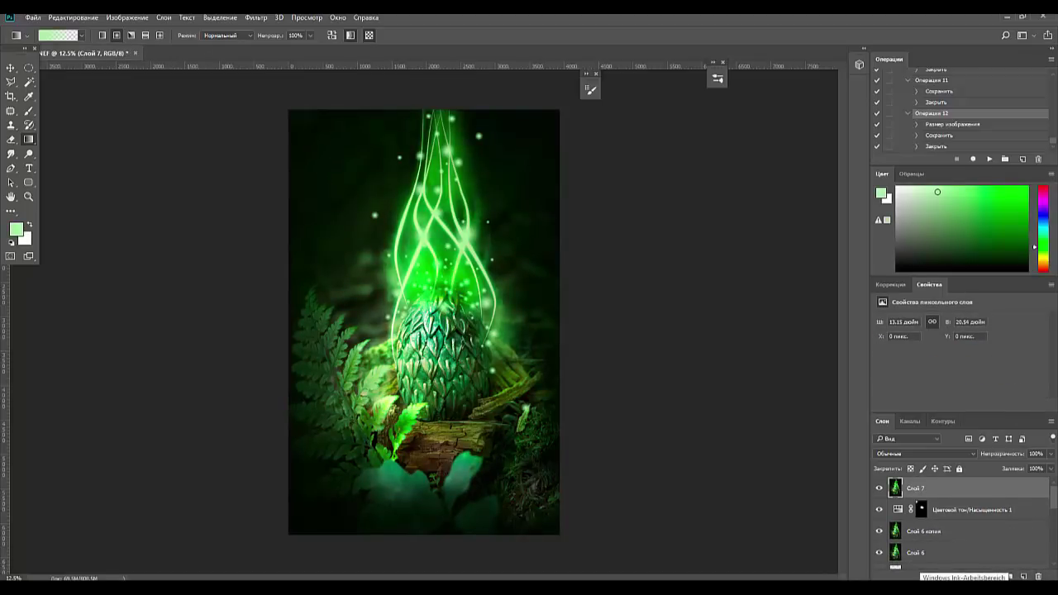
scroll(401, 331, "up", 1)
scroll(401, 331, "up", 2)
scroll(401, 331, "up", 1)
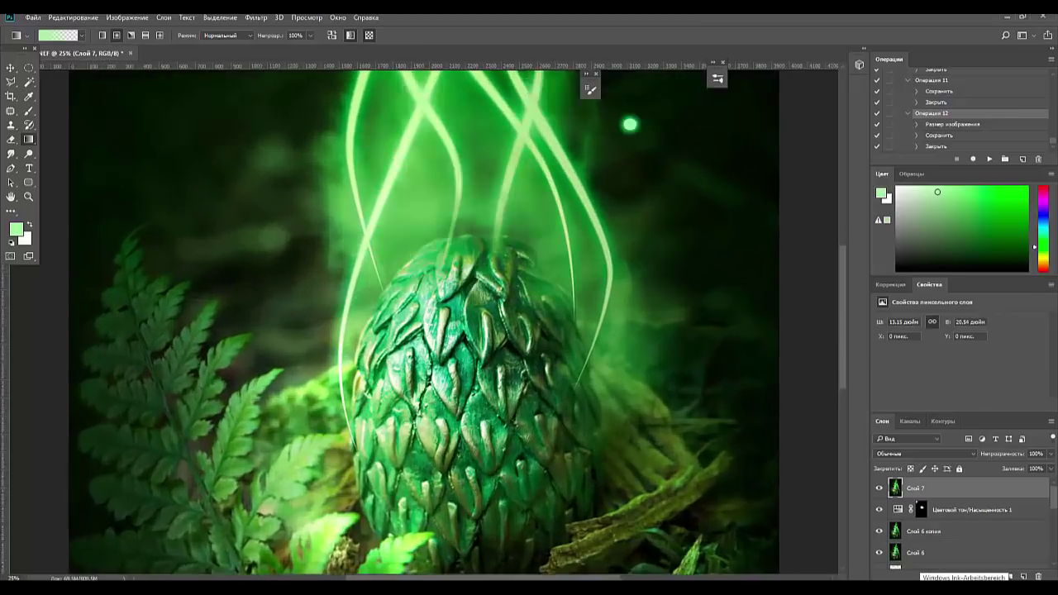
scroll(430, 281, "up", 2)
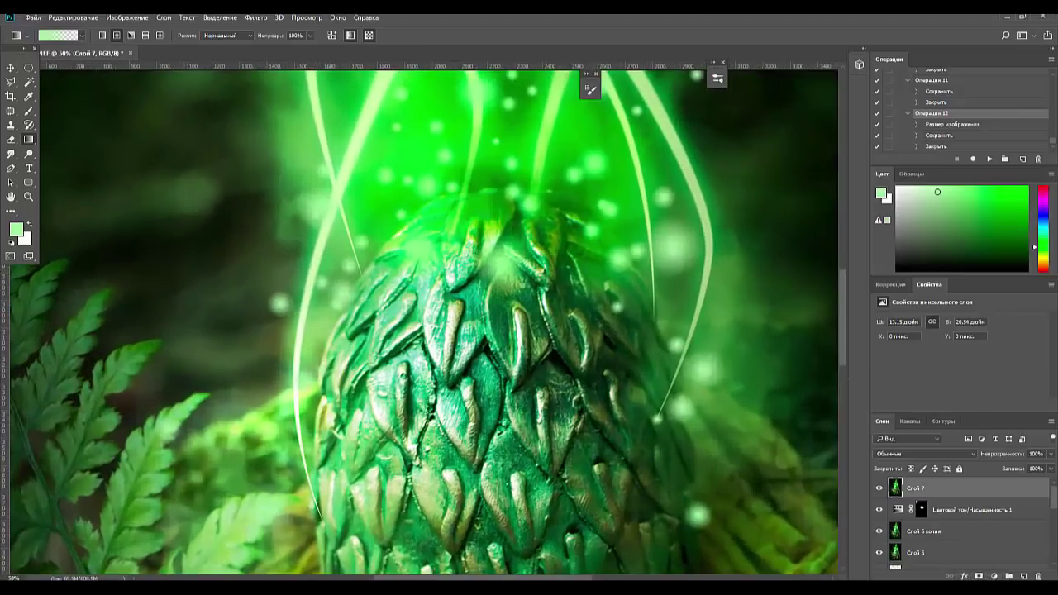
scroll(430, 323, "down", 2)
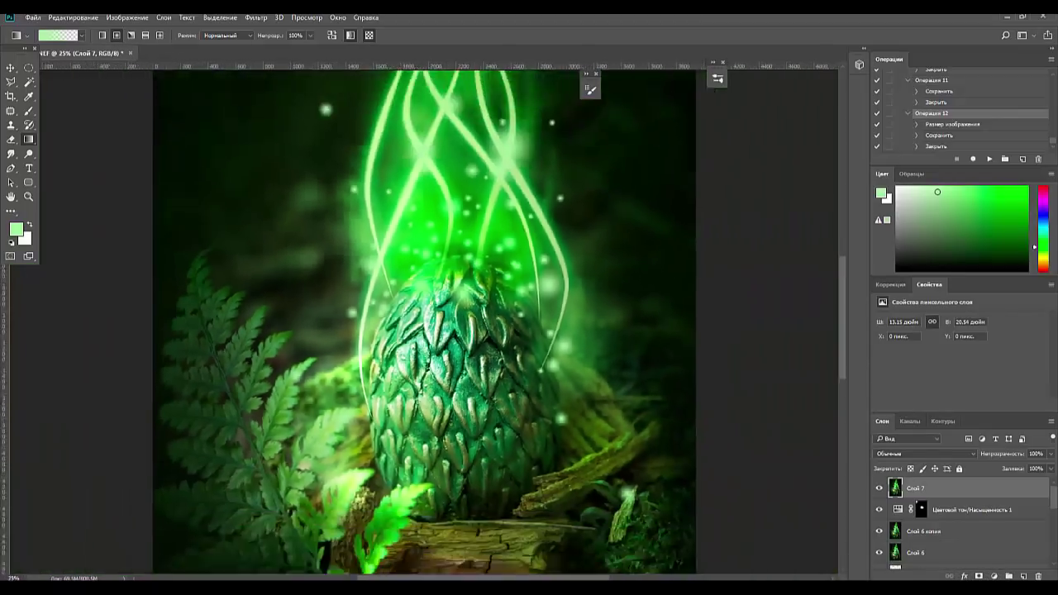
scroll(430, 323, "down", 1)
scroll(430, 323, "down", 1)
scroll(425, 322, "down", 1)
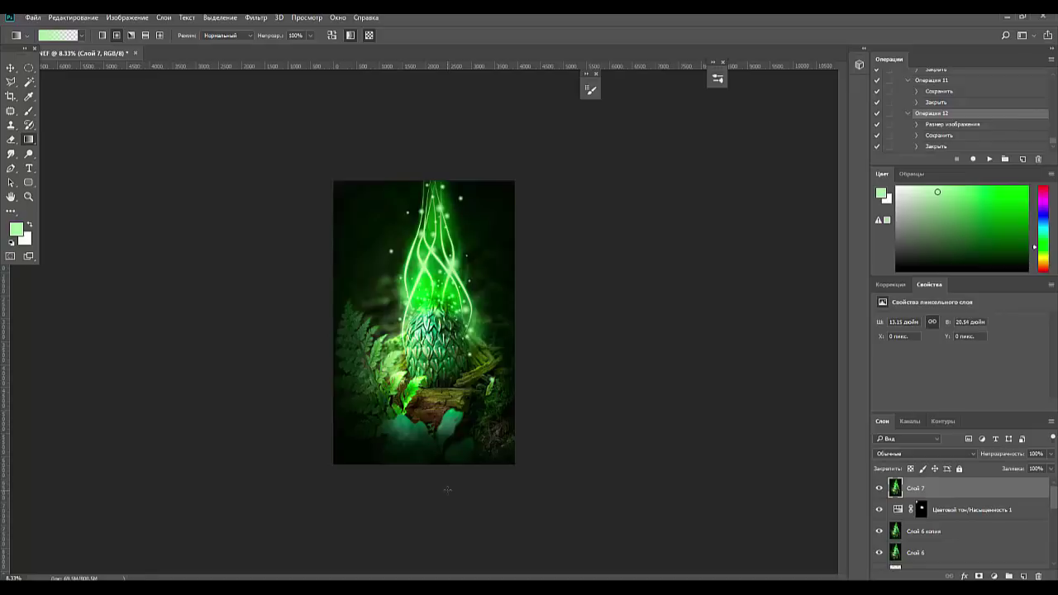
key("ctrl+plus")
key("ctrl+plus")
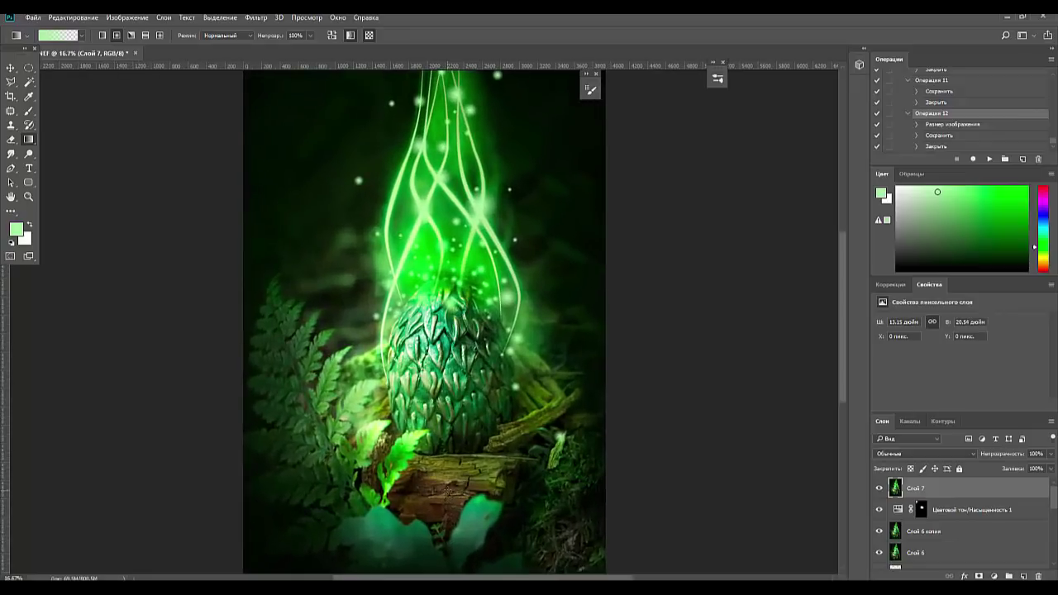
key("ctrl+minus")
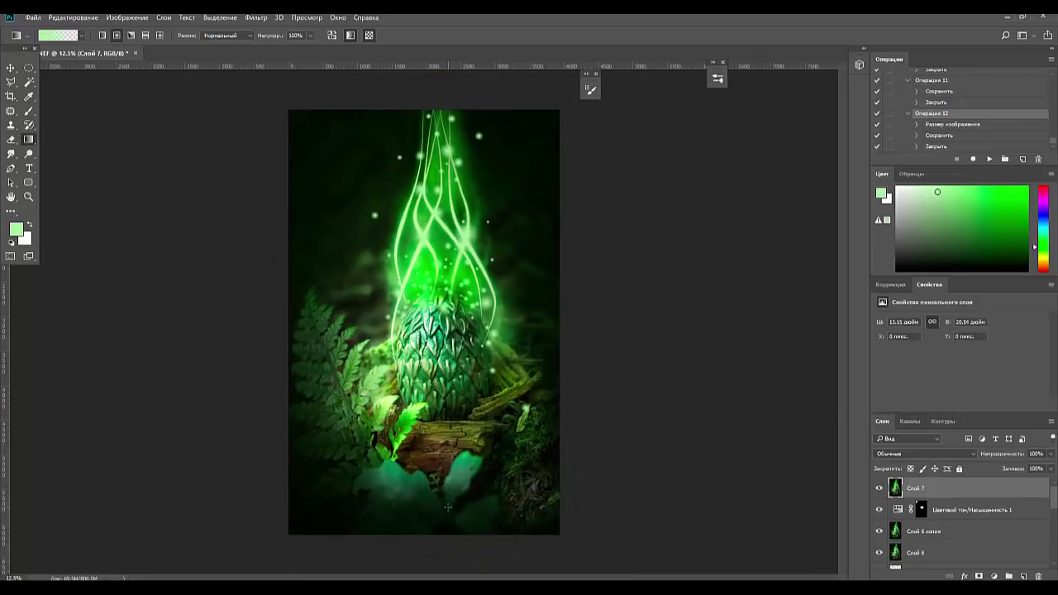